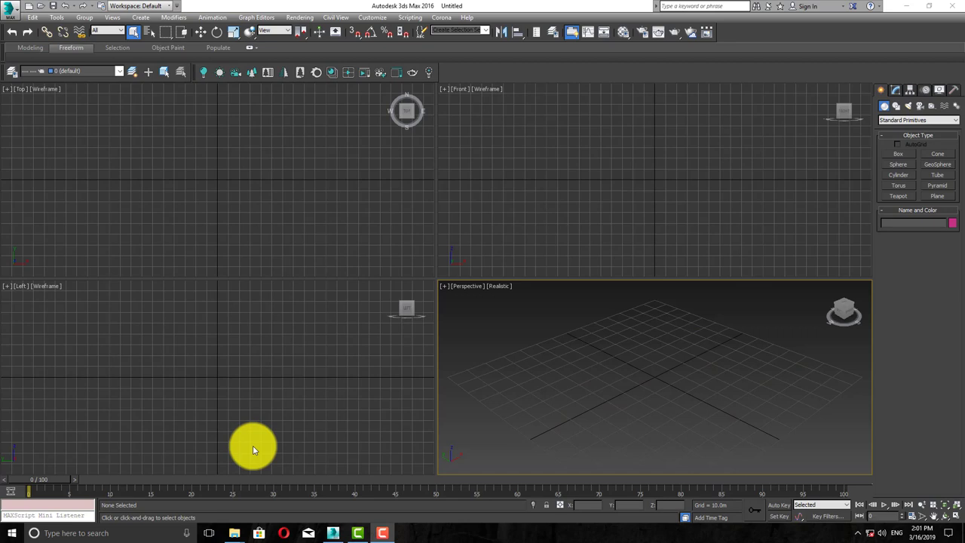
{"action": "left_click", "coordinate": [380, 533]}
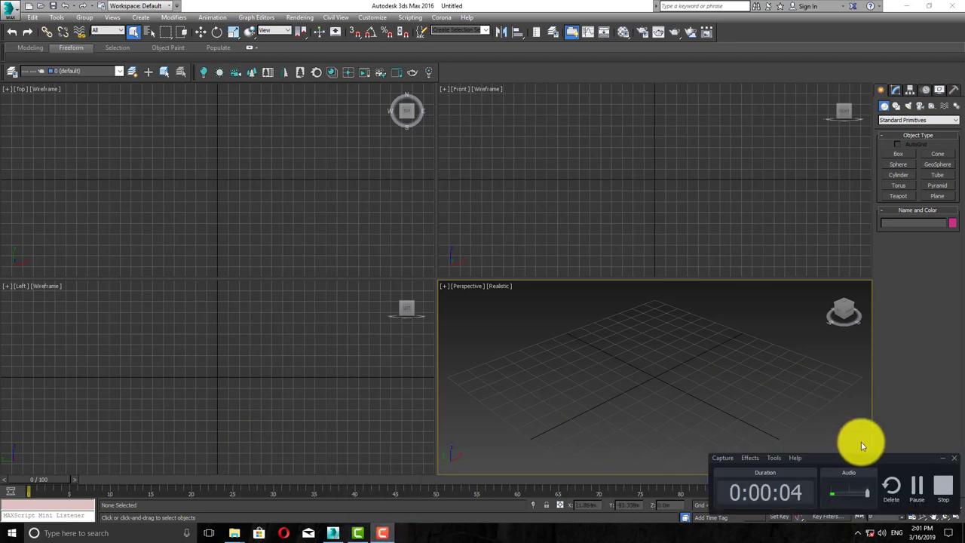
{"action": "left_click_drag", "start_coordinate": [850, 456], "coordinate": [151, 436]}
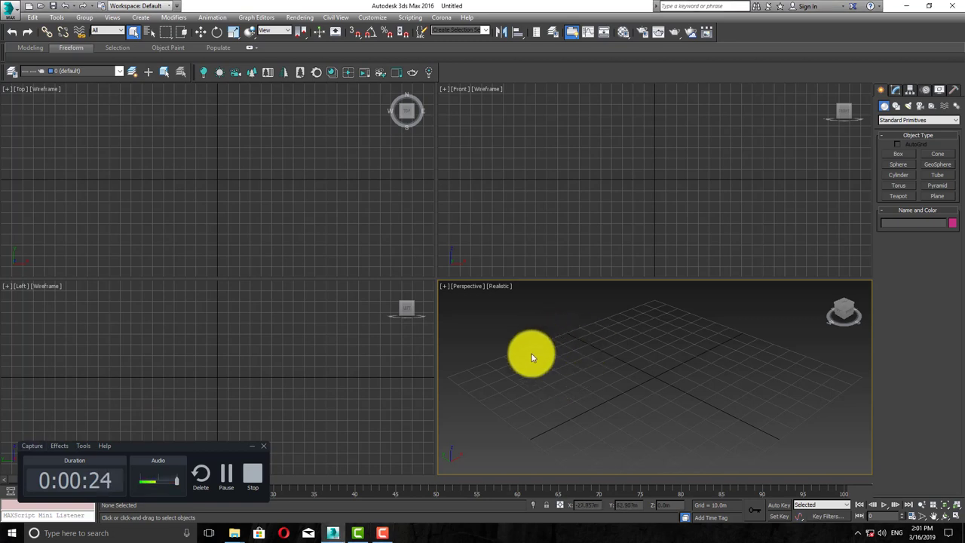
- Maximize the Perspective viewport and draw a long, flat box about 29.35 m long, 2.65 m wide and 1.13 m high near the grid center
{"action": "key", "text": "alt+w"}
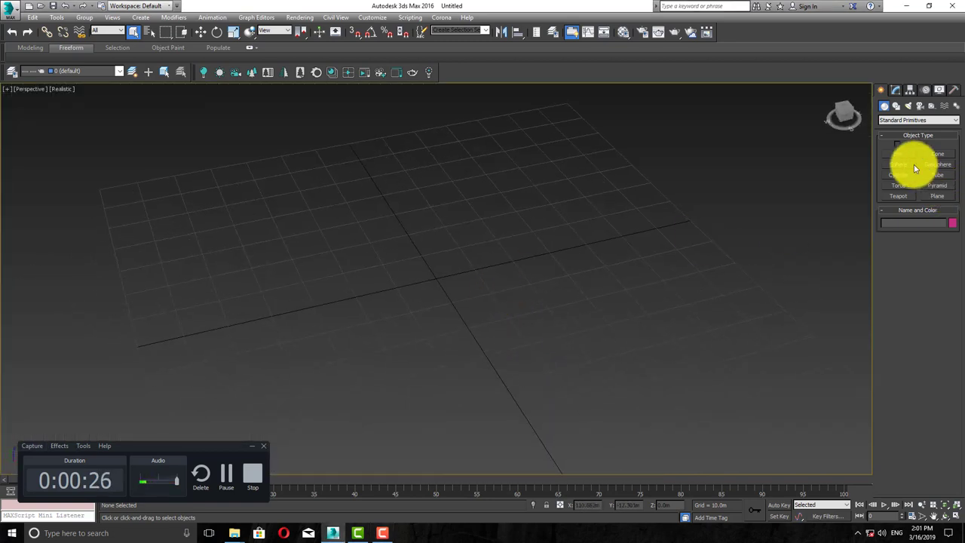
{"action": "left_click", "coordinate": [898, 153]}
{"action": "left_click_drag", "start_coordinate": [441, 248], "coordinate": [479, 315]}
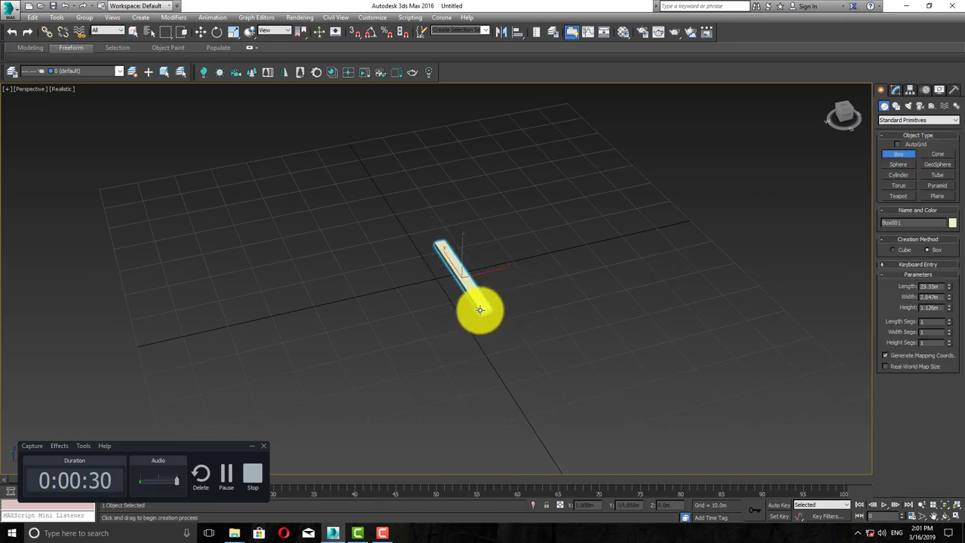
{"action": "scroll", "coordinate": [553, 256], "scroll_direction": "up", "scroll_amount": 5}
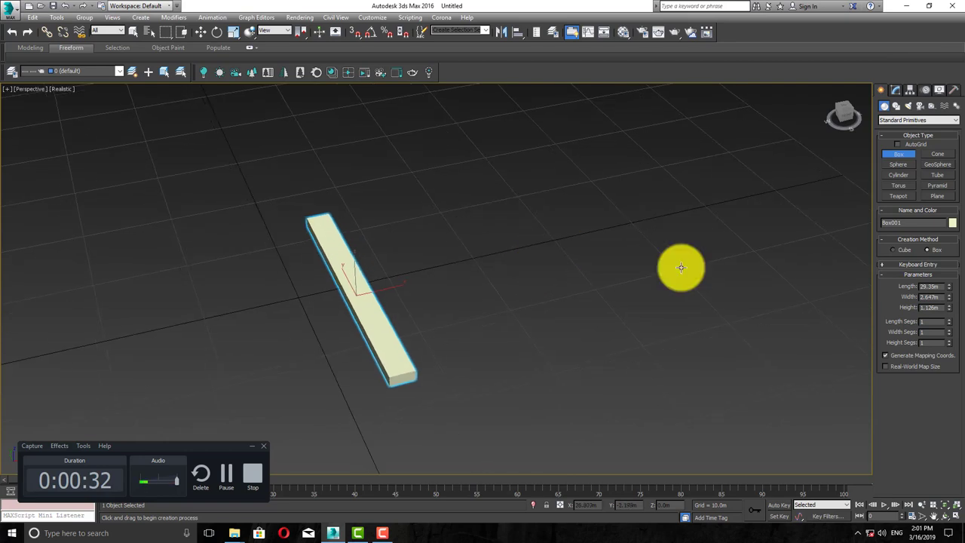
- Set the box's height to 0.15 m, its width to 0.3 m and its length to 4 m
{"action": "left_click_drag", "start_coordinate": [943, 309], "coordinate": [897, 300]}
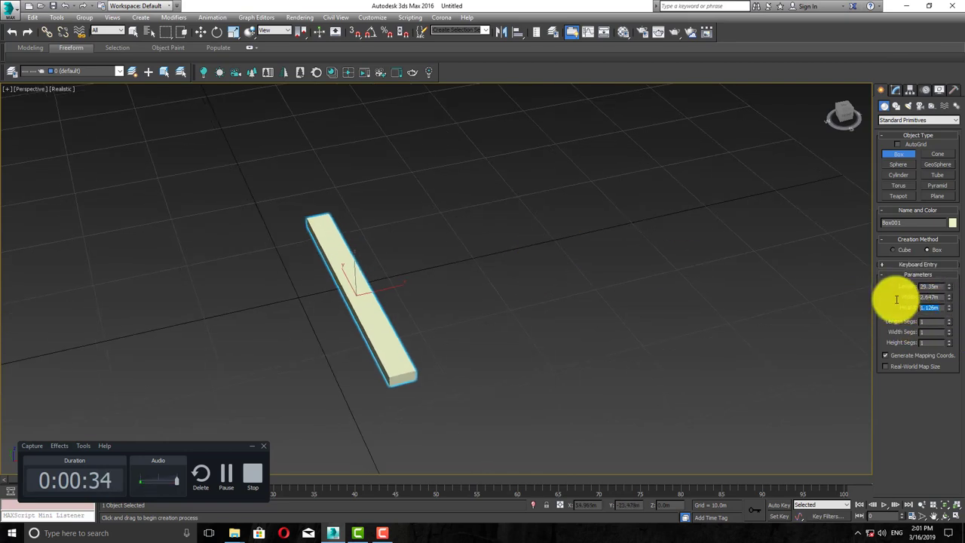
{"action": "type", "text": "0.15"}
{"action": "key", "text": "Return"}
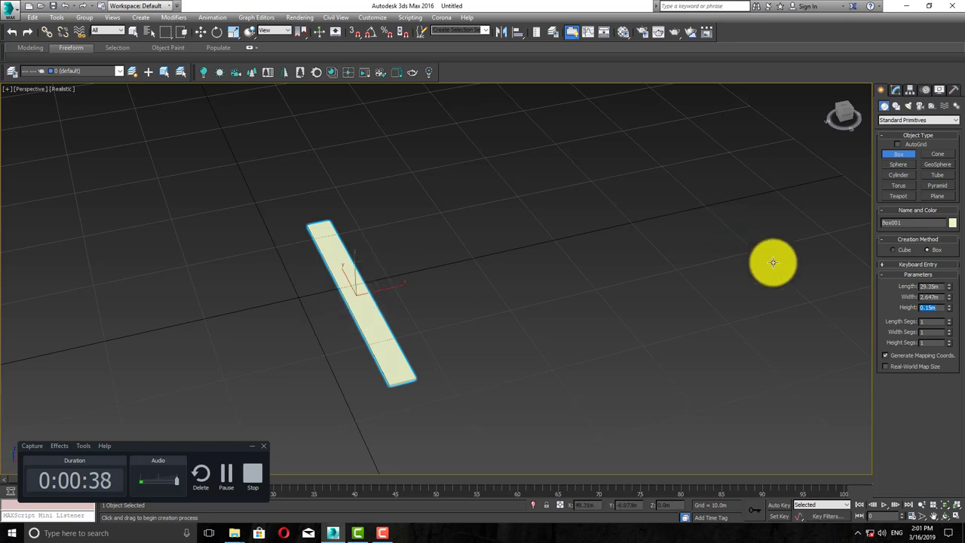
{"action": "left_click_drag", "start_coordinate": [949, 297], "coordinate": [760, 272]}
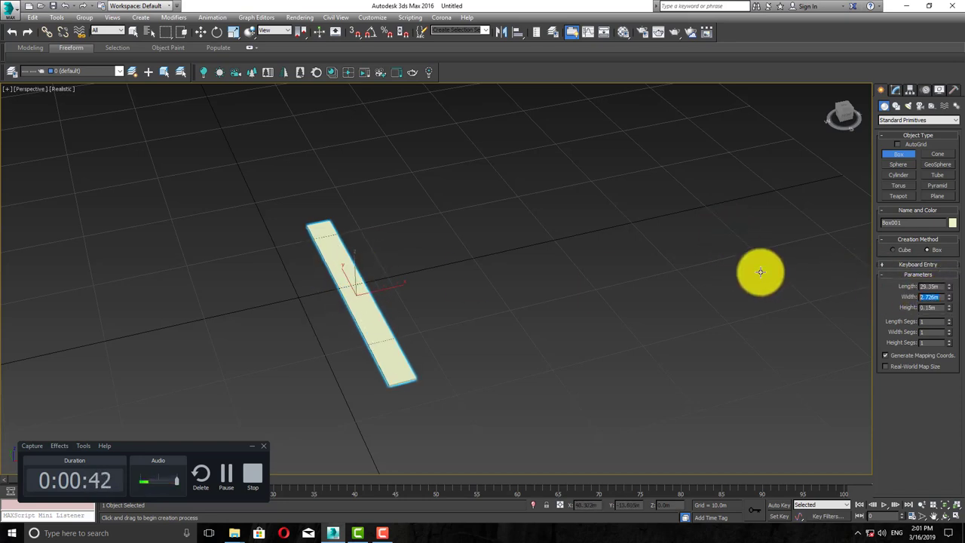
{"action": "type", "text": "0.3"}
{"action": "key", "text": "Return"}
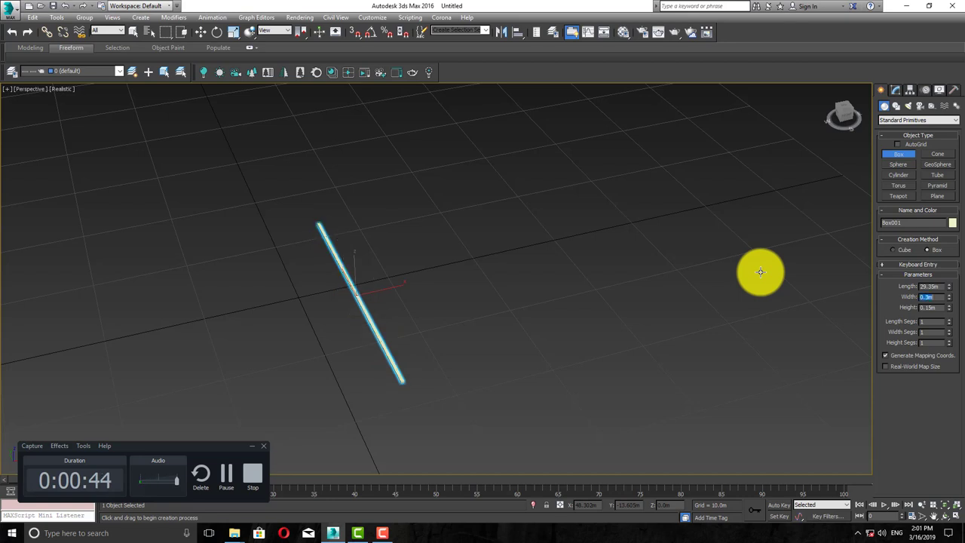
{"action": "left_click_drag", "start_coordinate": [939, 286], "coordinate": [871, 285]}
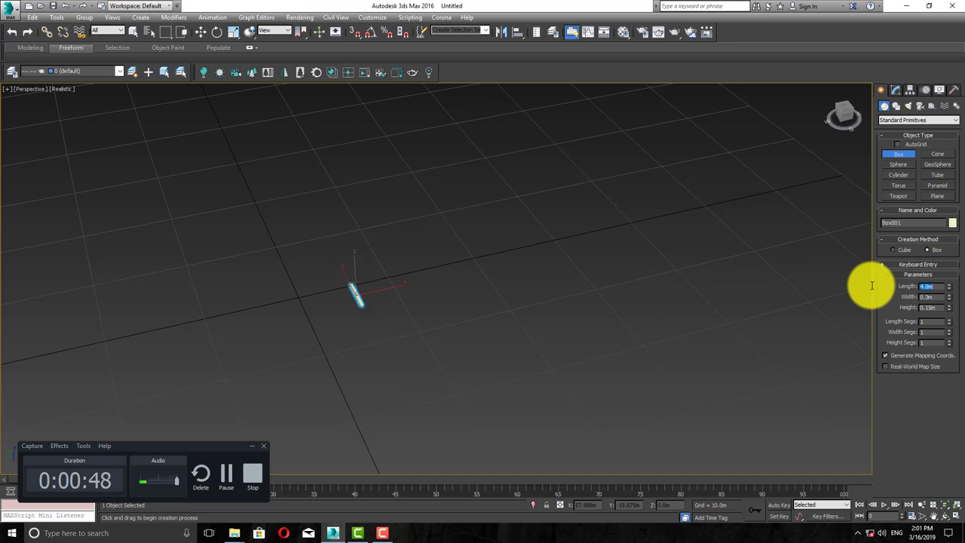
{"action": "middle_click_drag", "start_coordinate": [378, 290], "coordinate": [411, 283], "text": "alt"}
{"action": "type", "text": "z"}
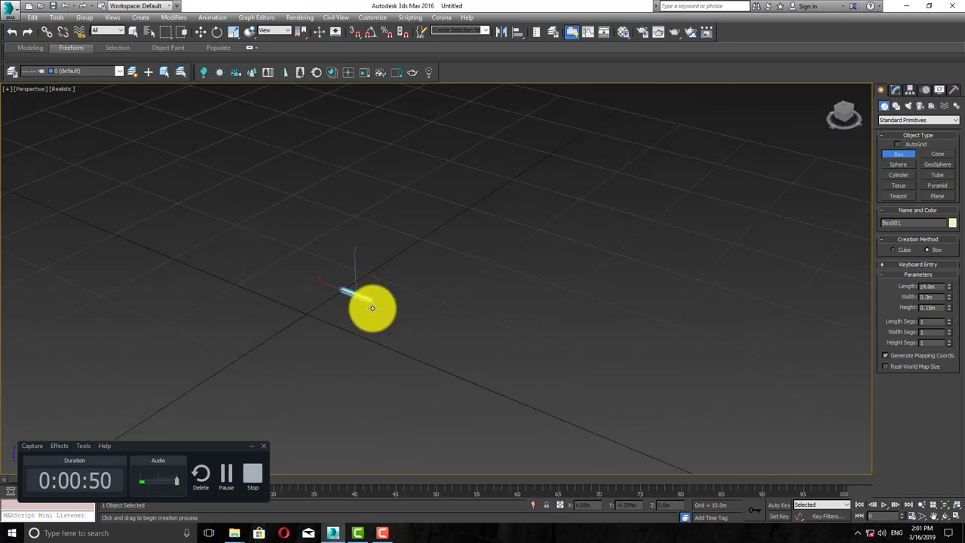
{"action": "middle_click_drag", "start_coordinate": [372, 307], "coordinate": [439, 256], "text": "alt"}
{"action": "middle_click_drag", "start_coordinate": [341, 344], "coordinate": [453, 267], "text": "alt"}
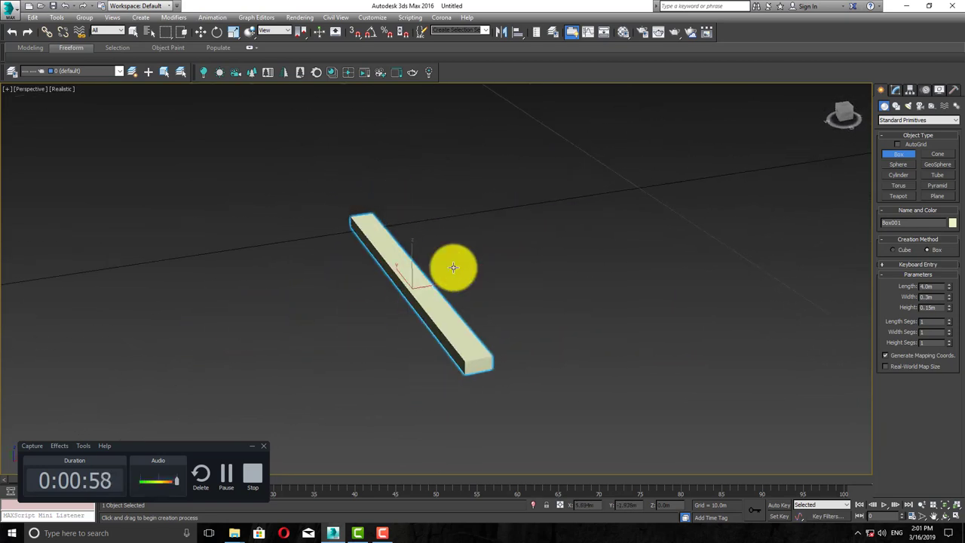
- Turn on 3D snapping and make Vertex the only active snap type instead of Grid Points
{"action": "right_click", "coordinate": [354, 32]}
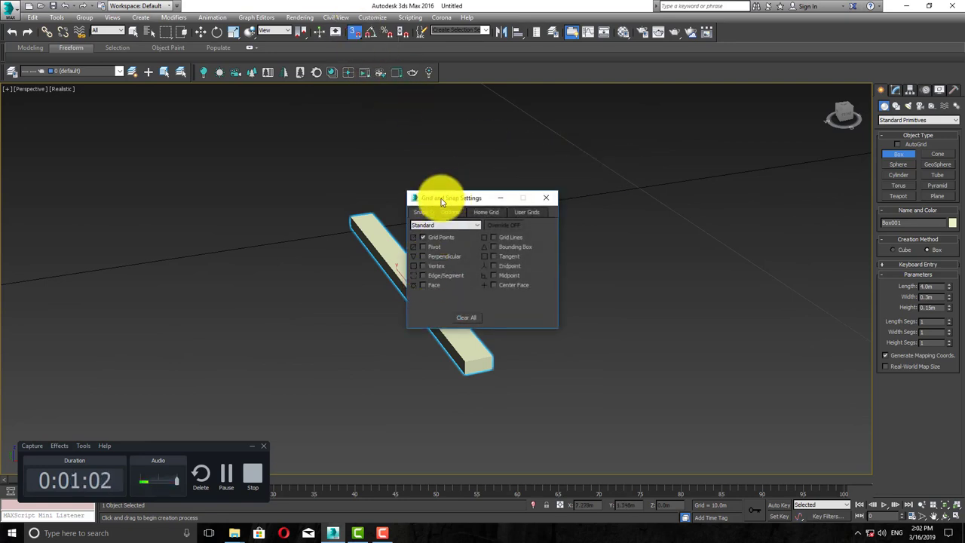
{"action": "left_click_drag", "start_coordinate": [441, 199], "coordinate": [57, 86]}
{"action": "left_click", "coordinate": [43, 154]}
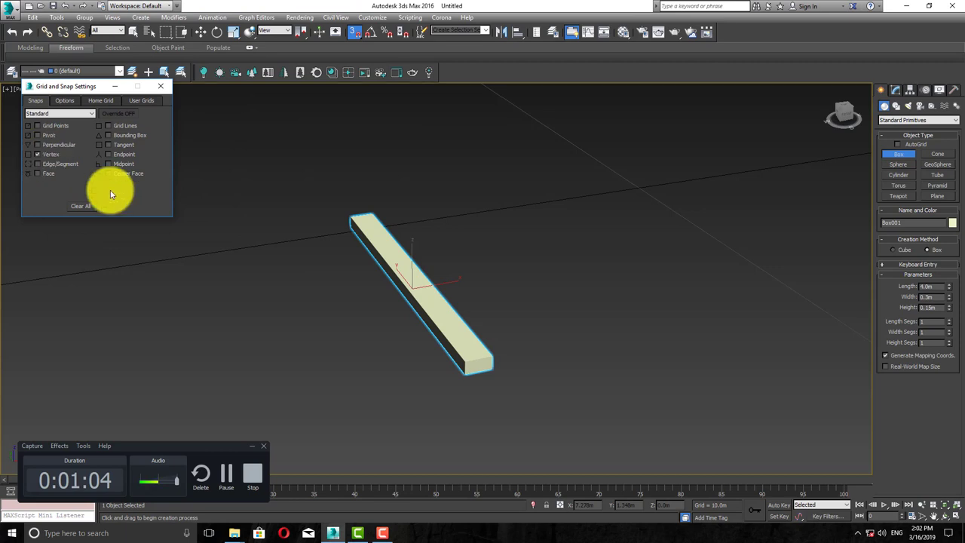
{"action": "middle_click_drag", "start_coordinate": [327, 288], "coordinate": [317, 282], "text": "alt"}
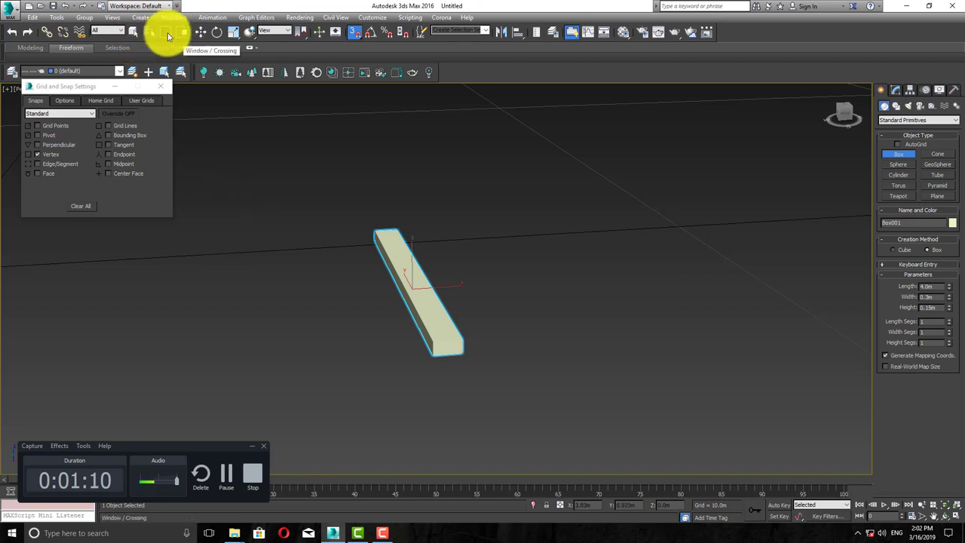
- Clone the step box from its lower front corner to the opposite upper corner, making eight copies that form a staircase
{"action": "left_click", "coordinate": [202, 31]}
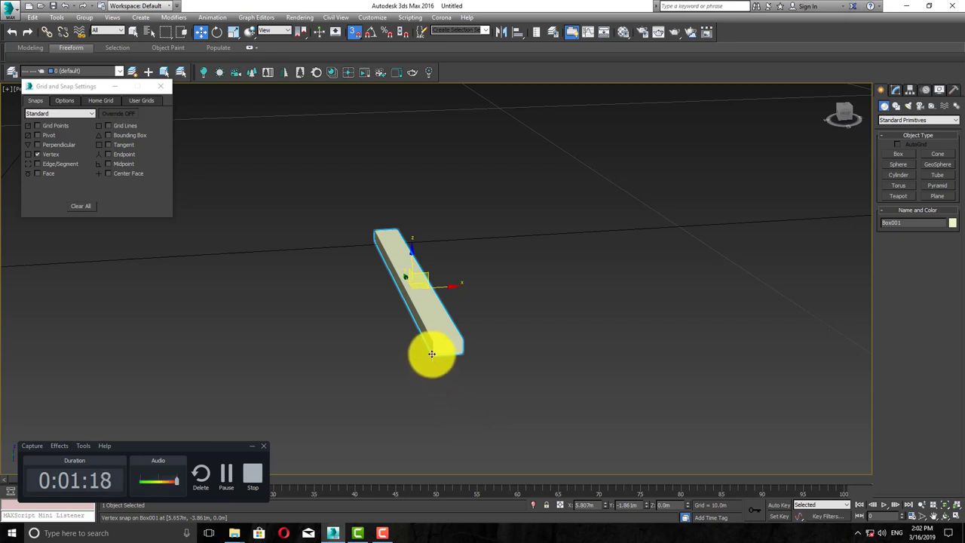
{"action": "mouse_move", "coordinate": [432, 360]}
{"action": "left_mouse_down", "text": "shift"}
{"action": "mouse_move", "coordinate": [457, 330]}
{"action": "mouse_move", "coordinate": [470, 329]}
{"action": "mouse_move", "coordinate": [462, 335]}
{"action": "left_mouse_up", "text": "shift"}
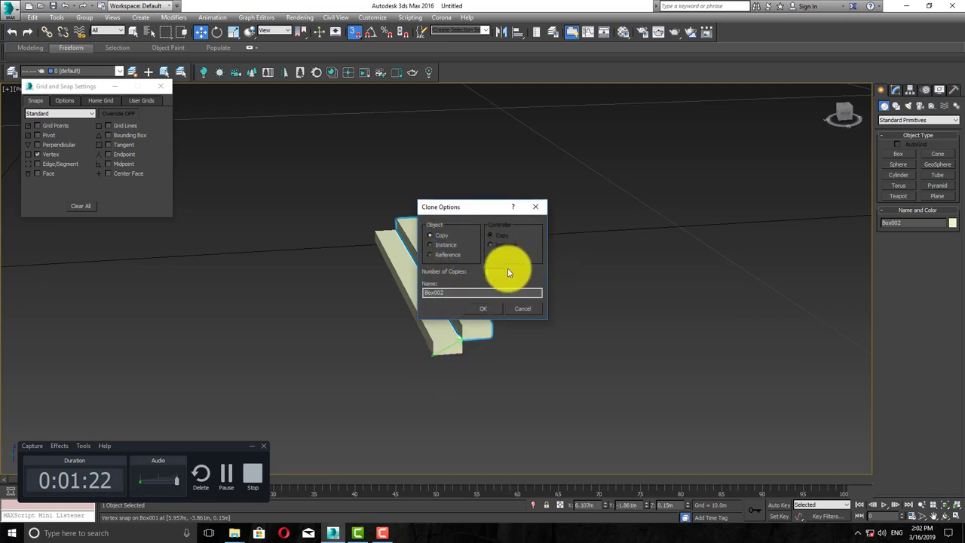
{"action": "left_click", "coordinate": [483, 308]}
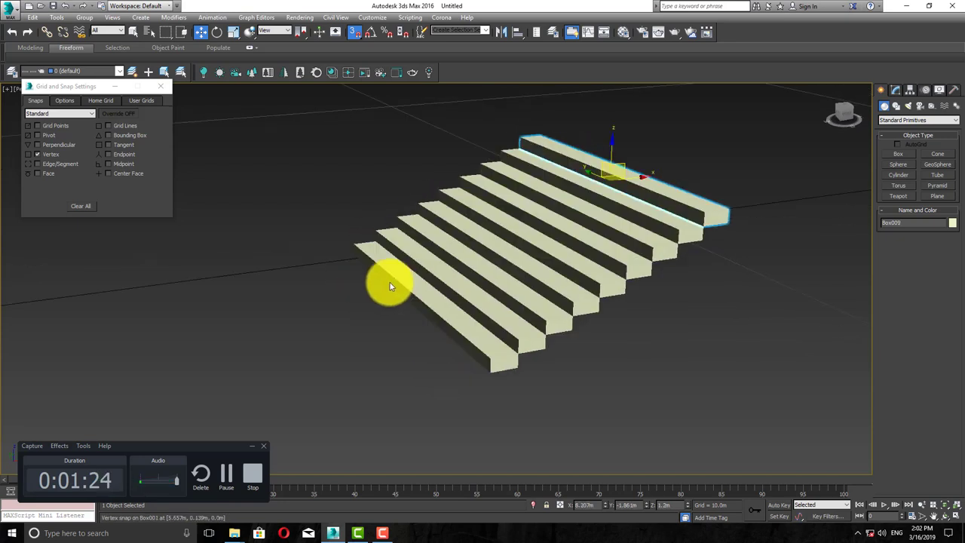
- Select all nine step boxes and group them under the name "stair"
{"action": "middle_click_drag", "start_coordinate": [390, 285], "coordinate": [521, 294], "text": "alt"}
{"action": "scroll", "coordinate": [414, 299], "scroll_direction": "down", "scroll_amount": 5}
{"action": "middle_click_drag", "start_coordinate": [414, 299], "coordinate": [547, 276], "text": "alt"}
{"action": "left_click_drag", "start_coordinate": [304, 174], "coordinate": [649, 389]}
{"action": "left_click", "coordinate": [83, 18]}
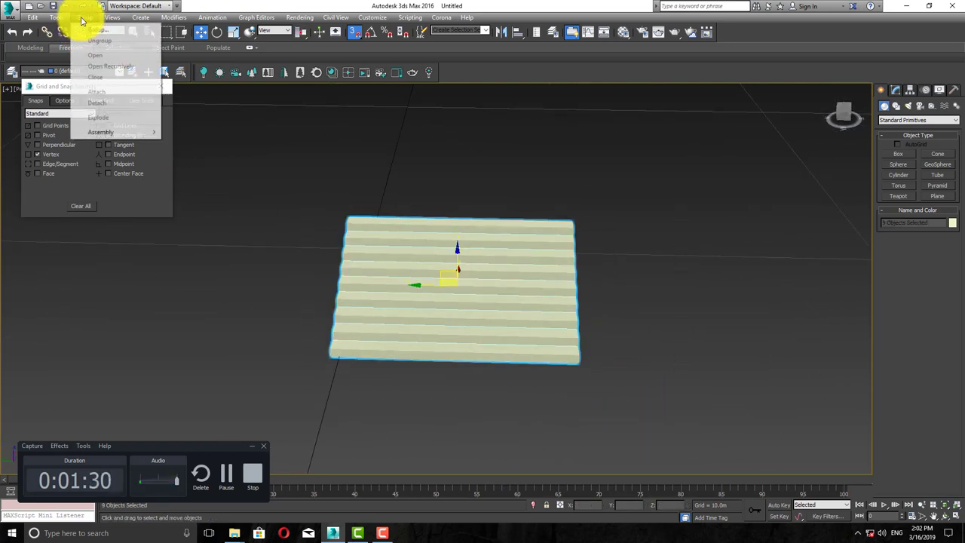
{"action": "left_click", "coordinate": [102, 29]}
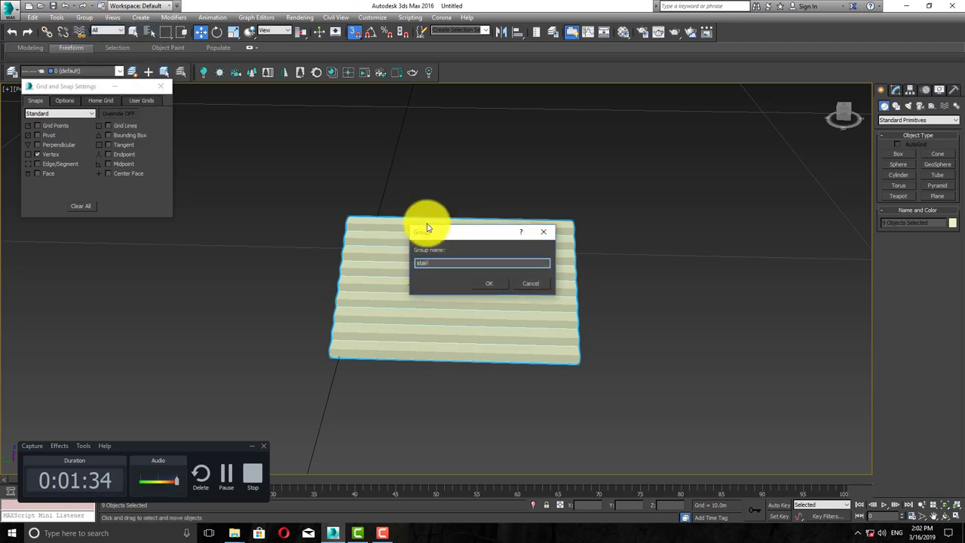
{"action": "left_click", "coordinate": [489, 283]}
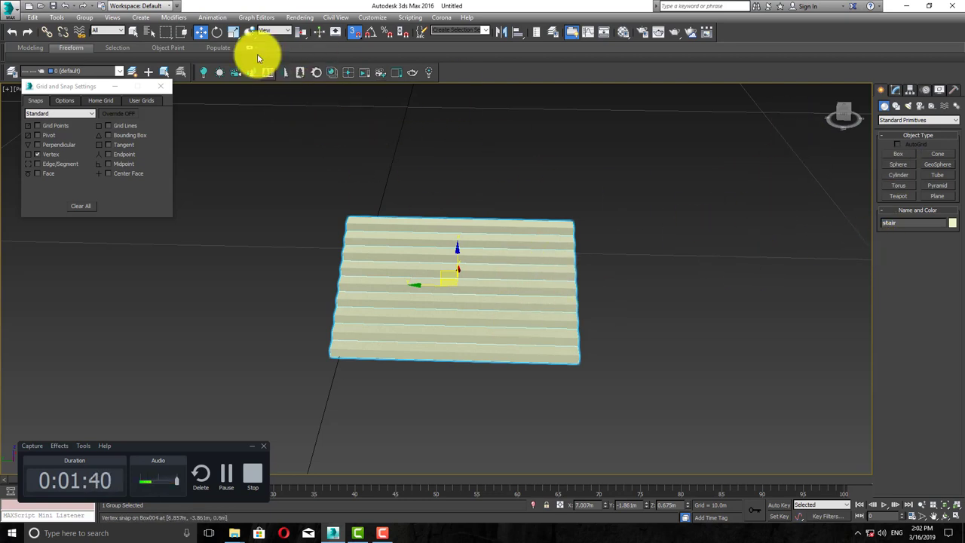
- Scale the stair group down to about 23 percent along its Y axis and delete it
{"action": "left_click", "coordinate": [233, 32]}
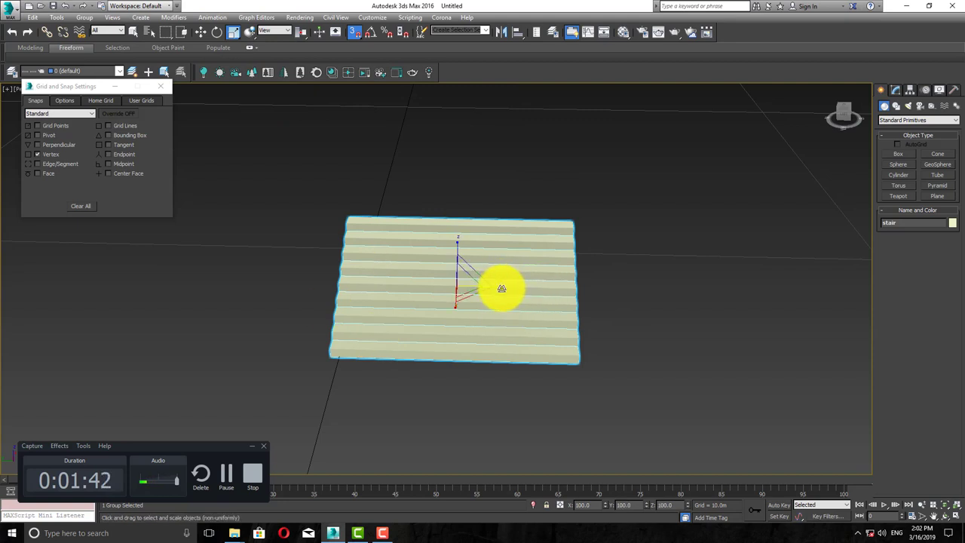
{"action": "left_click_drag", "start_coordinate": [502, 288], "coordinate": [381, 293]}
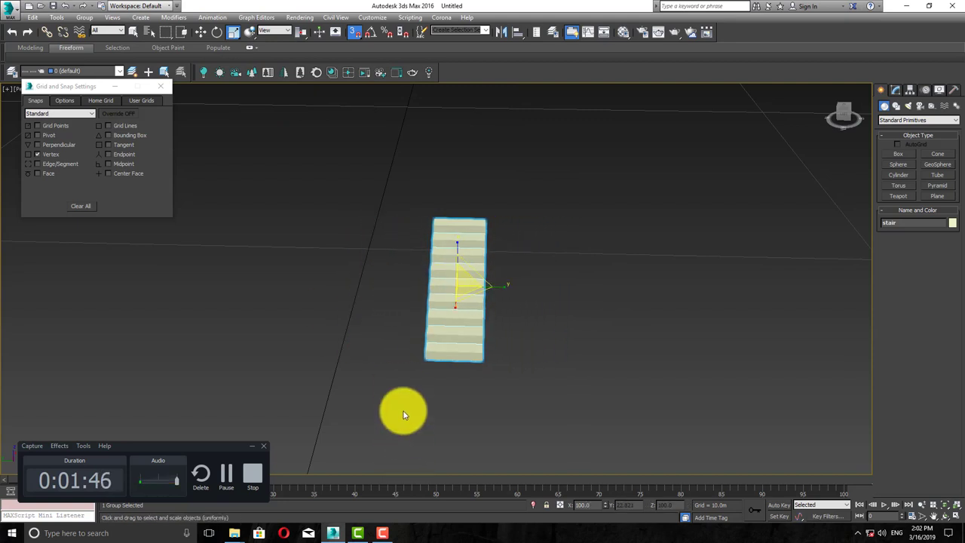
{"action": "key", "text": "Delete"}
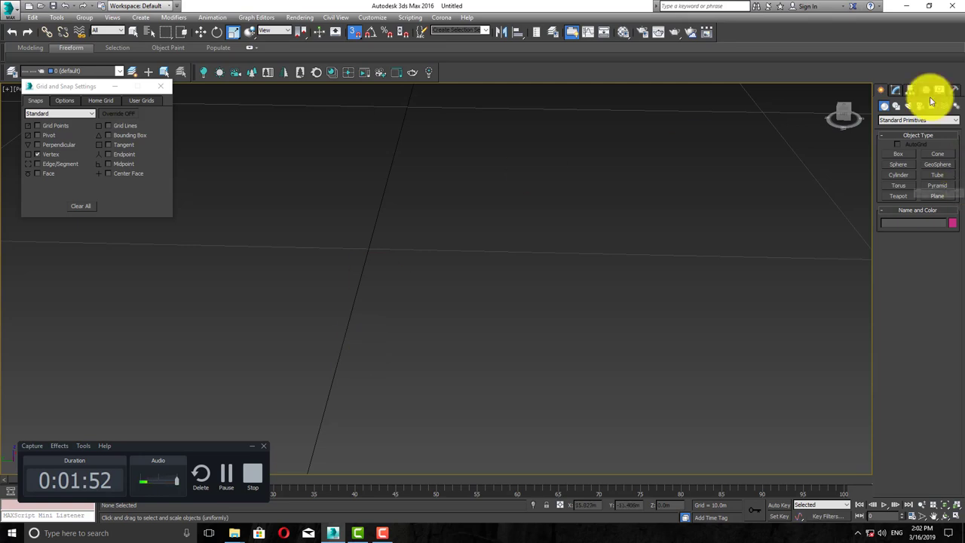
- Set the home grid spacing to 2 m and the perspective view grid extent to 32
{"action": "scroll", "coordinate": [441, 354], "scroll_direction": "down", "scroll_amount": 5}
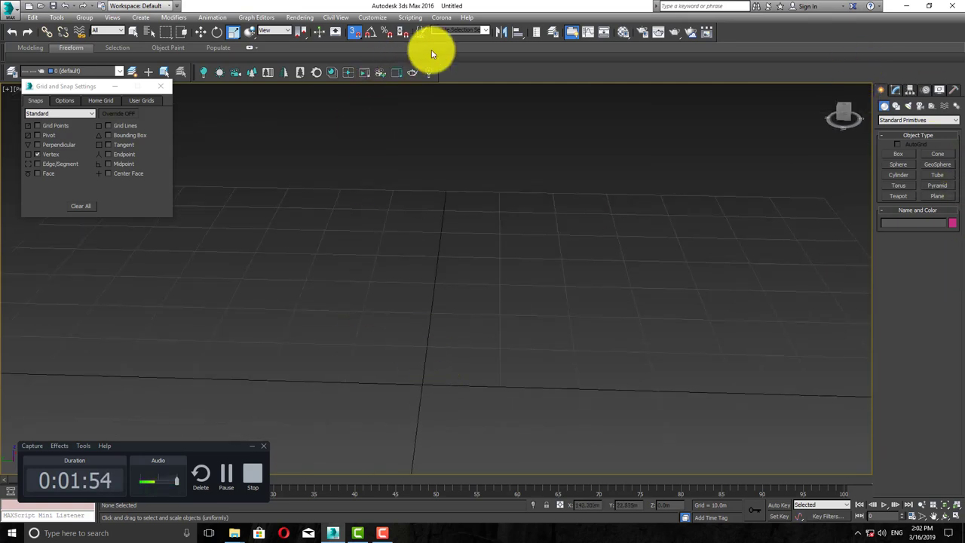
{"action": "left_click", "coordinate": [106, 100]}
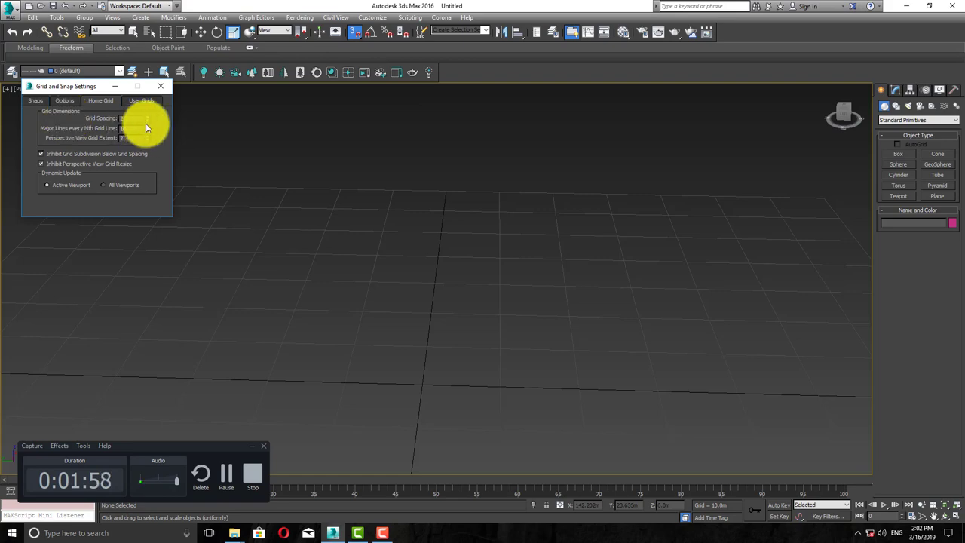
{"action": "key", "text": "Return"}
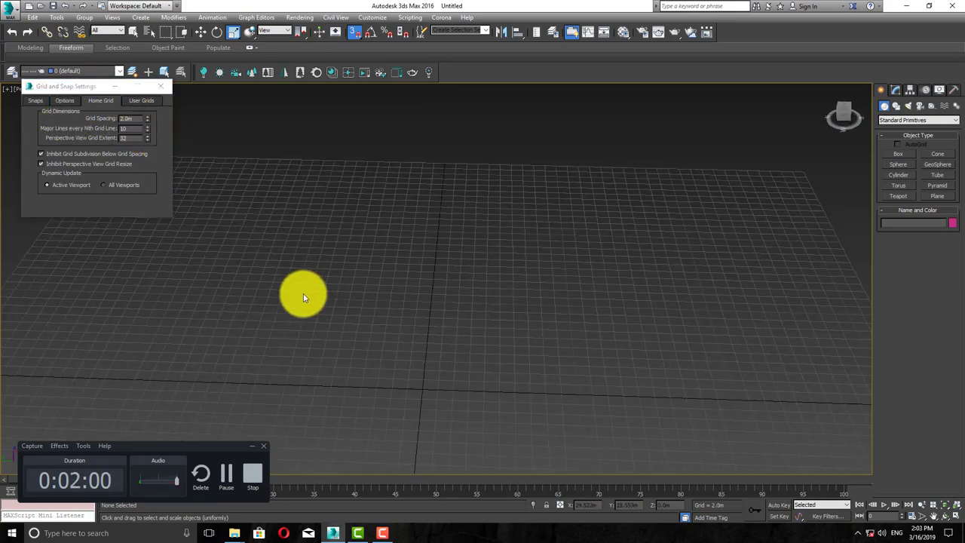
- Draw a box about 6.58 m long, 6.56 m wide and 6 m high around the grid origin, and turn snapping off
{"action": "scroll", "coordinate": [358, 253], "scroll_direction": "up", "scroll_amount": 8}
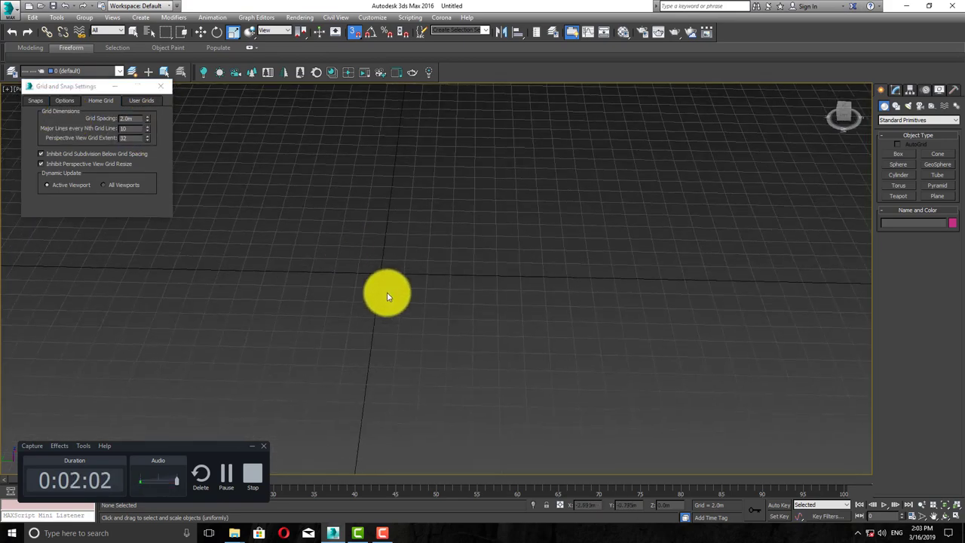
{"action": "middle_click_drag", "start_coordinate": [394, 294], "coordinate": [387, 290], "text": "alt"}
{"action": "left_click", "coordinate": [894, 153]}
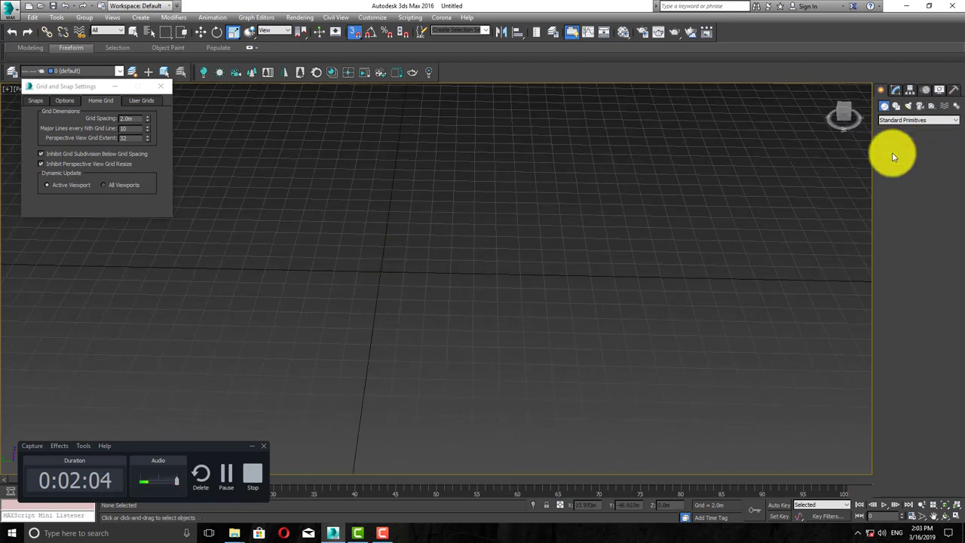
{"action": "left_click_drag", "start_coordinate": [339, 258], "coordinate": [414, 299]}
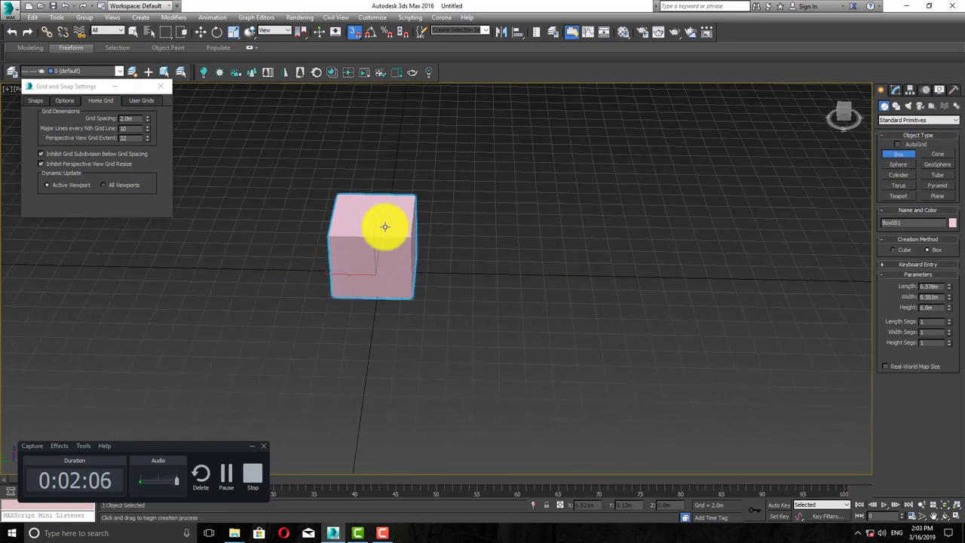
{"action": "left_click", "coordinate": [384, 223]}
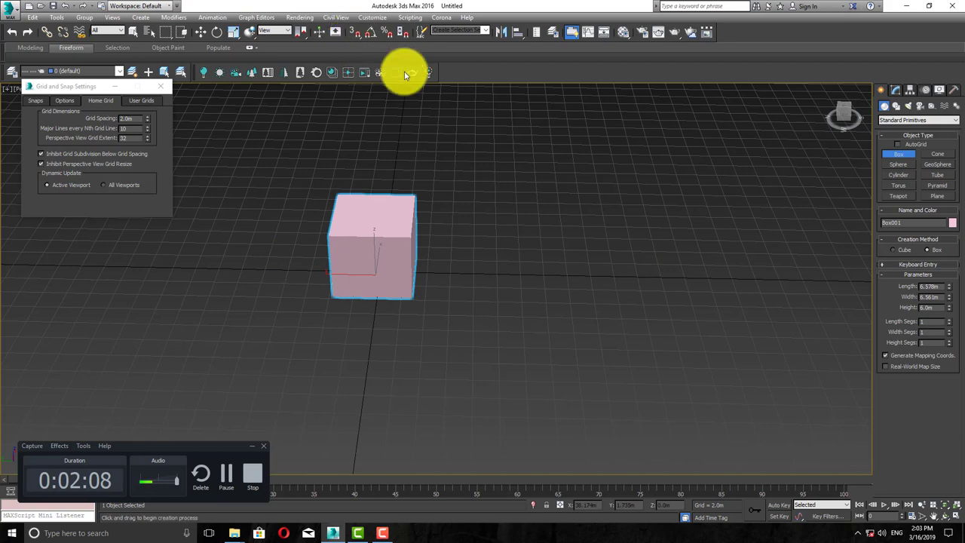
- Draw a second box beside the first, about 10.06 m long, 7.10 m wide and 7.85 m high
{"action": "middle_click_drag", "start_coordinate": [516, 287], "coordinate": [498, 280], "text": "alt"}
{"action": "left_click_drag", "start_coordinate": [200, 261], "coordinate": [278, 317]}
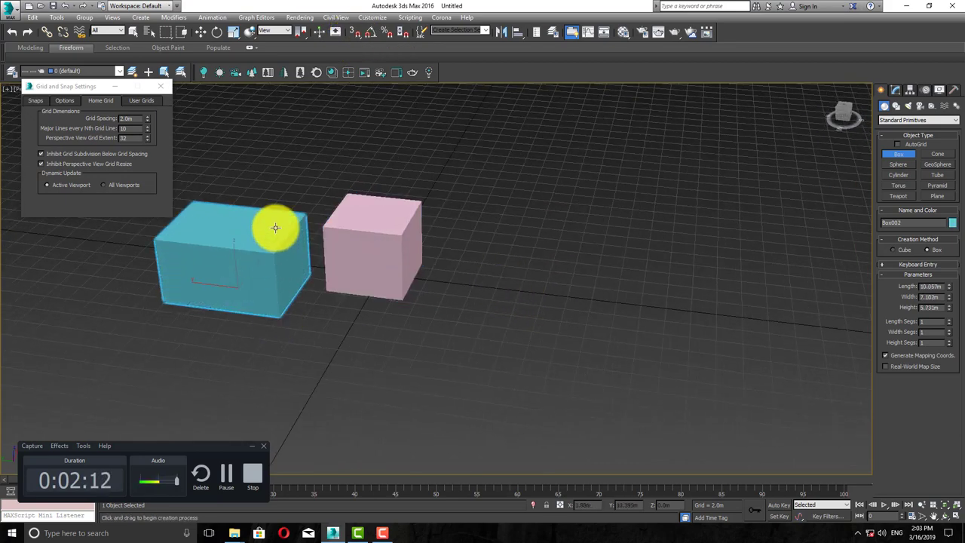
{"action": "left_click", "coordinate": [273, 211]}
{"action": "mouse_move", "coordinate": [358, 269]}
{"action": "middle_mouse_down", "text": "alt"}
{"action": "mouse_move", "coordinate": [398, 289]}
{"action": "mouse_move", "coordinate": [358, 274]}
{"action": "middle_mouse_up", "text": "alt"}
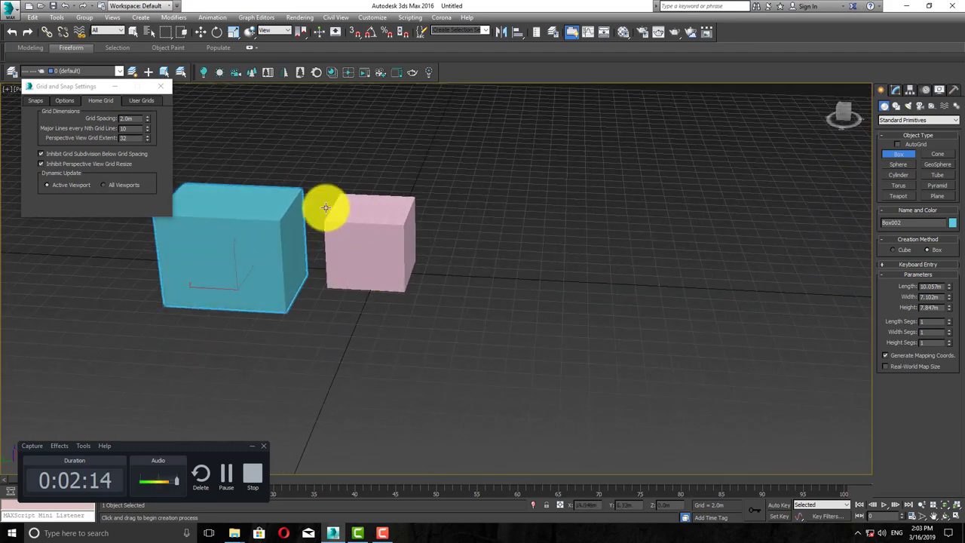
{"action": "middle_click_drag", "start_coordinate": [398, 215], "coordinate": [397, 276], "text": "alt"}
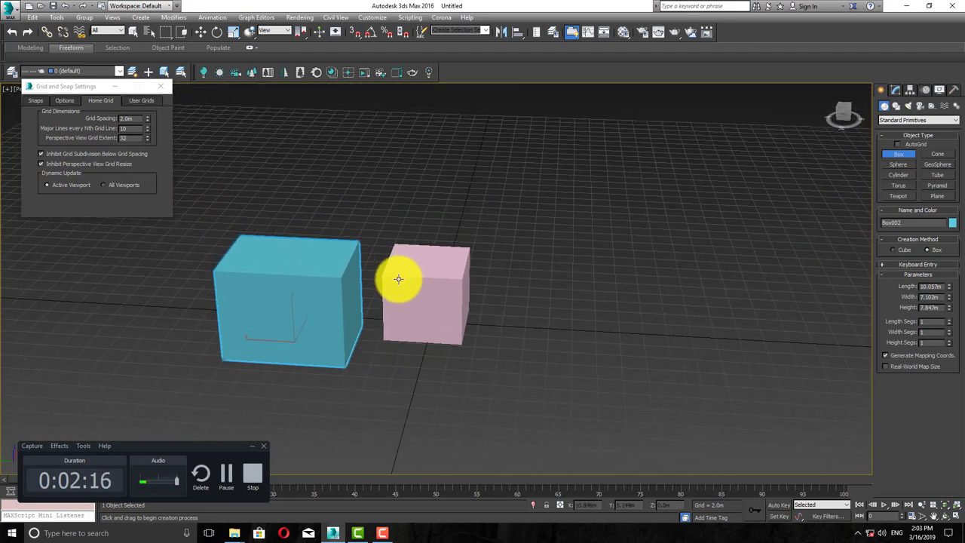
{"action": "scroll", "coordinate": [397, 276], "scroll_direction": "up", "scroll_amount": 3}
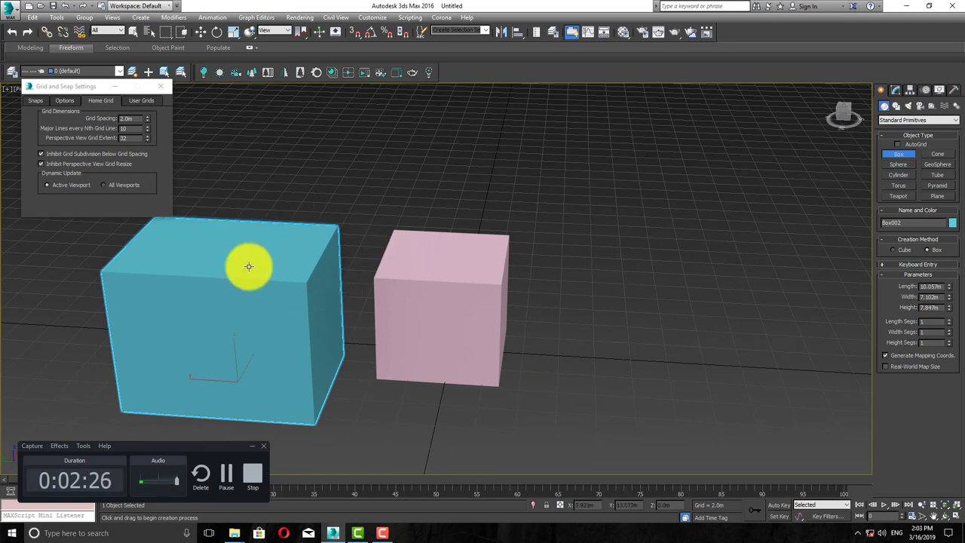
- Turn on AutoGrid and draw a box about 1.06 m long, 1.91 m wide and 7.24 m high outward from the pink box's front face
{"action": "left_click", "coordinate": [899, 155]}
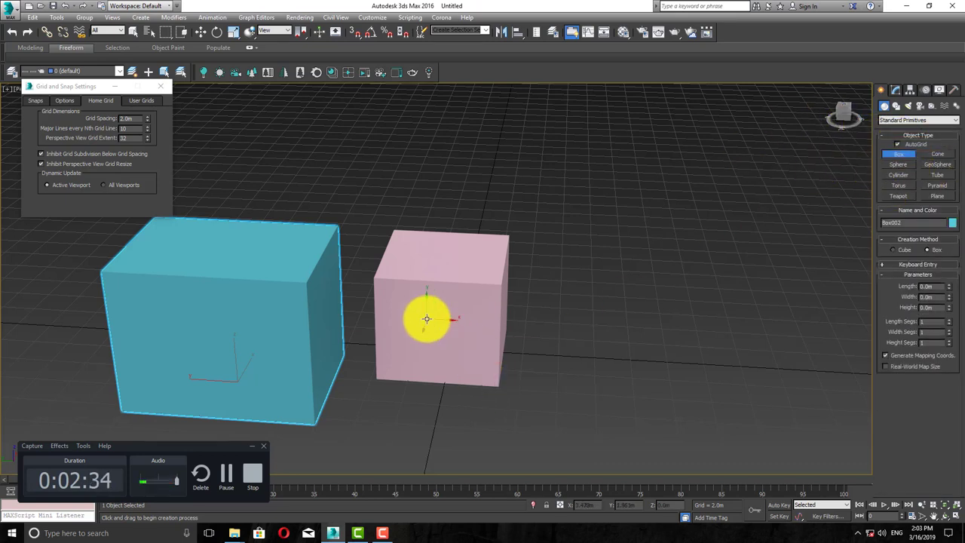
{"action": "left_click_drag", "start_coordinate": [427, 326], "coordinate": [460, 333]}
{"action": "left_click", "coordinate": [370, 456]}
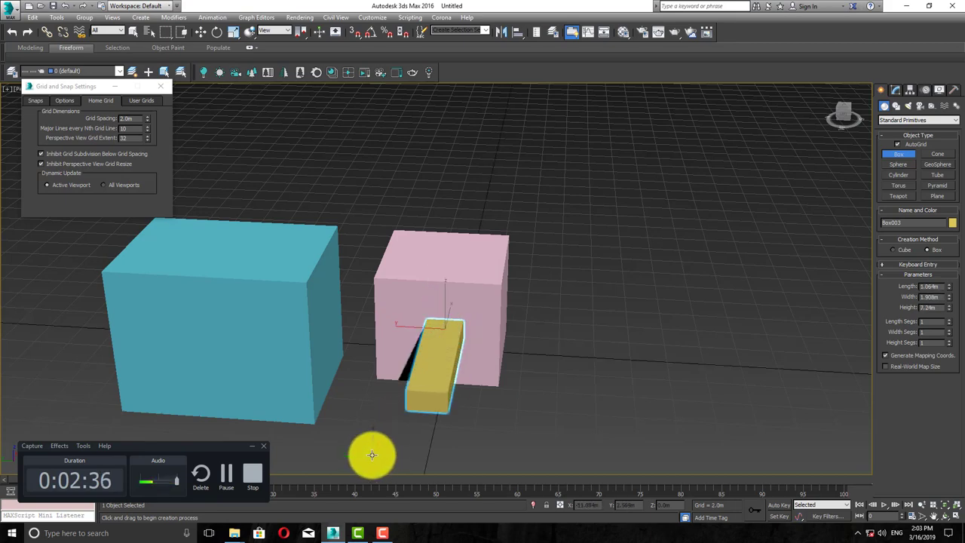
- Draw an upright box on top of the yellow bar and a 0.56 by 1.33 m box about 13.08 m high outward from the upright's side
{"action": "middle_click_drag", "start_coordinate": [390, 368], "coordinate": [437, 366], "text": "alt"}
{"action": "left_click_drag", "start_coordinate": [433, 355], "coordinate": [460, 368]}
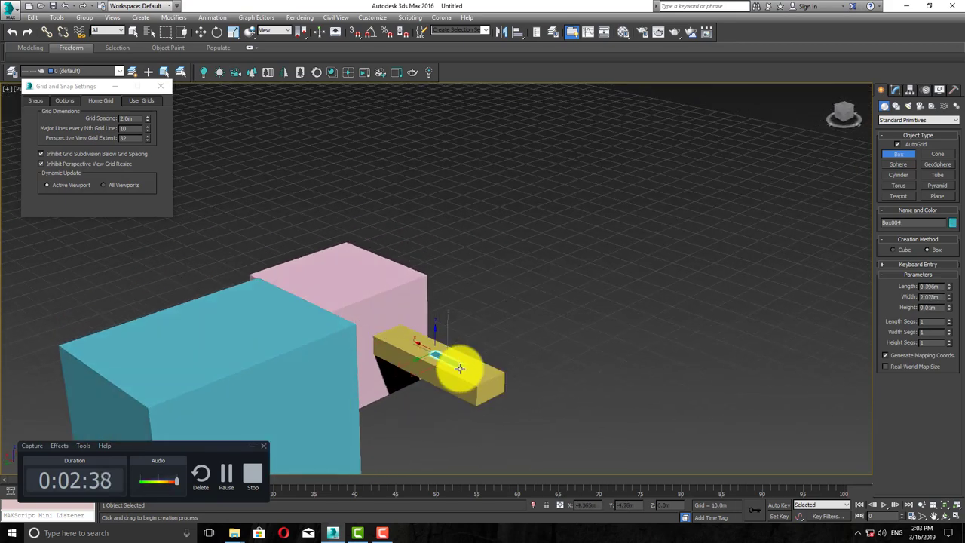
{"action": "left_click", "coordinate": [463, 174]}
{"action": "left_click_drag", "start_coordinate": [435, 264], "coordinate": [452, 280]}
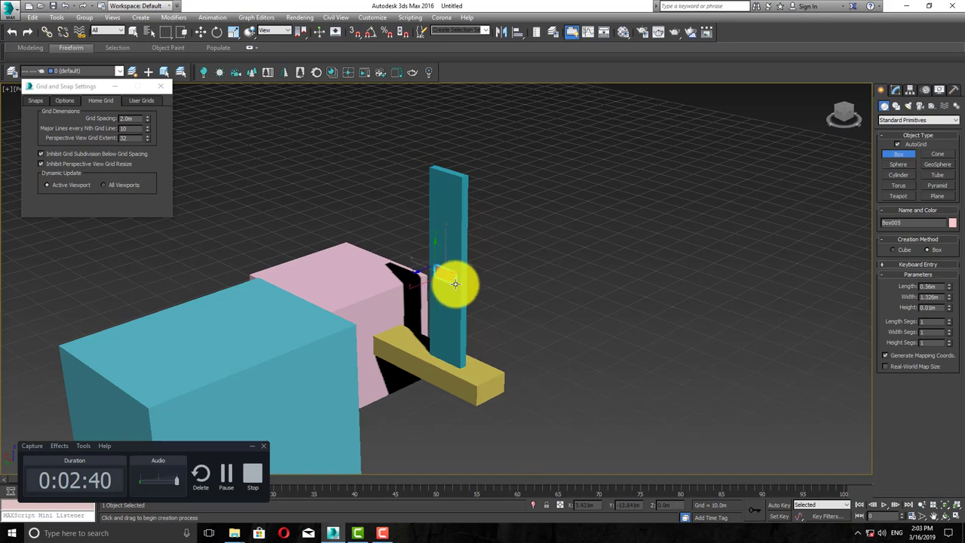
{"action": "middle_click_drag", "start_coordinate": [223, 287], "coordinate": [246, 291], "text": "alt"}
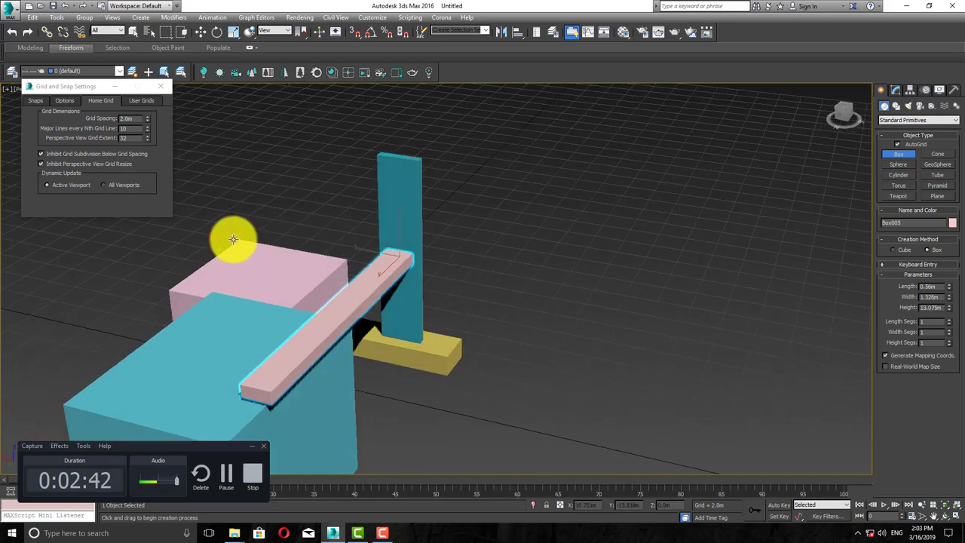
- Draw a bar outward from the large teal box's side and a 1.49 by 2.14 m box about 12.79 m high on top of it
{"action": "scroll", "coordinate": [235, 243], "scroll_direction": "down", "scroll_amount": 3}
{"action": "middle_click_drag", "start_coordinate": [254, 256], "coordinate": [243, 285], "text": "alt"}
{"action": "left_click_drag", "start_coordinate": [254, 340], "coordinate": [319, 368]}
{"action": "left_click", "coordinate": [505, 425]}
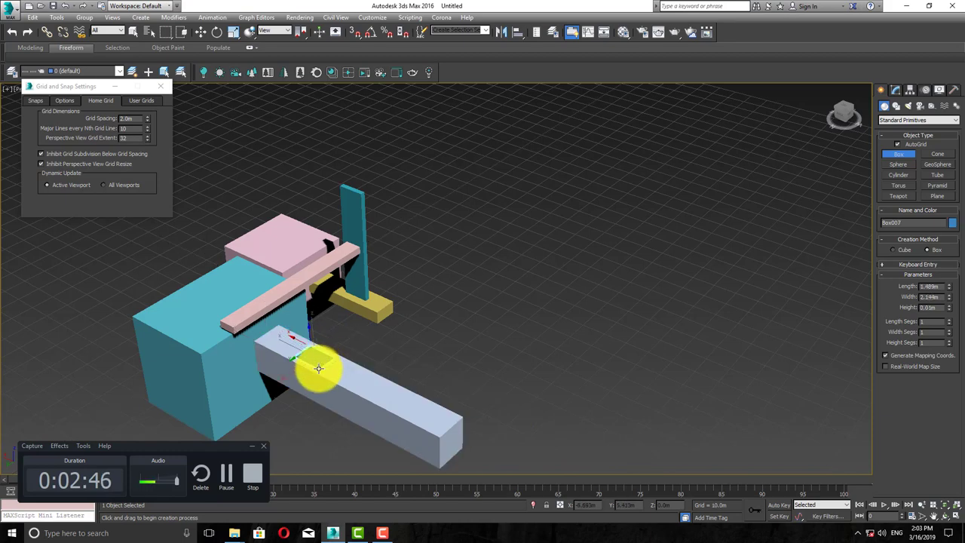
{"action": "left_click", "coordinate": [314, 184]}
{"action": "middle_click_drag", "start_coordinate": [432, 297], "coordinate": [332, 282], "text": "alt"}
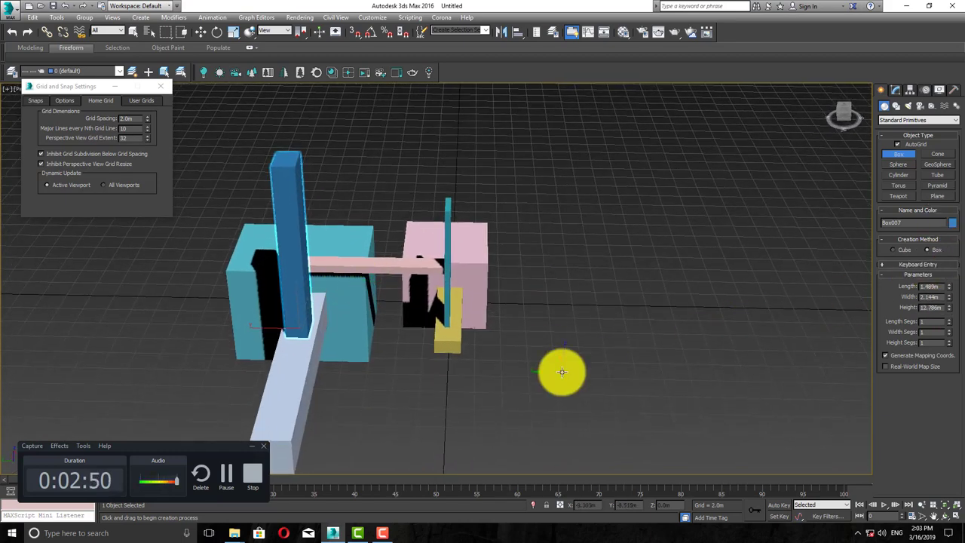
- Select all objects in the scene and delete them
{"action": "key", "text": "r"}
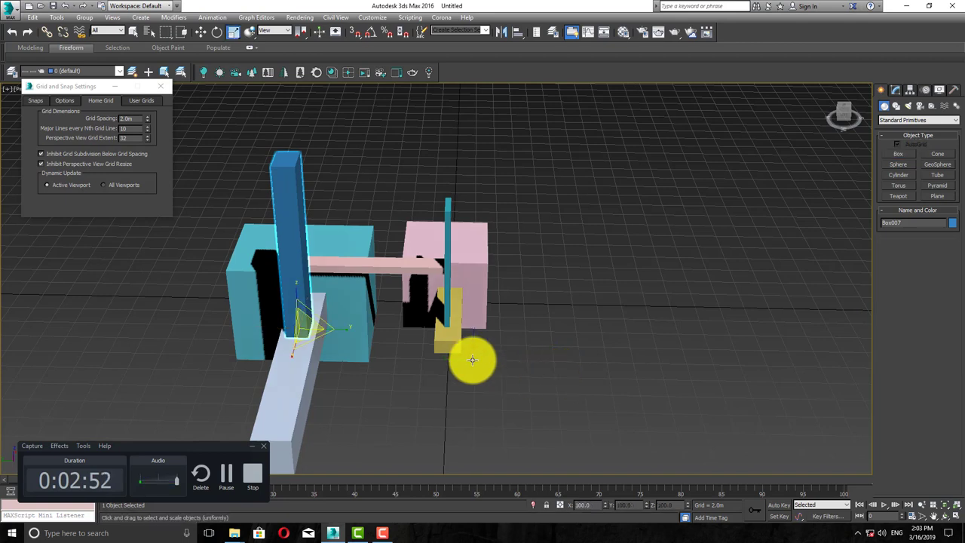
{"action": "key", "text": "ctrl+a"}
{"action": "key", "text": "Delete"}
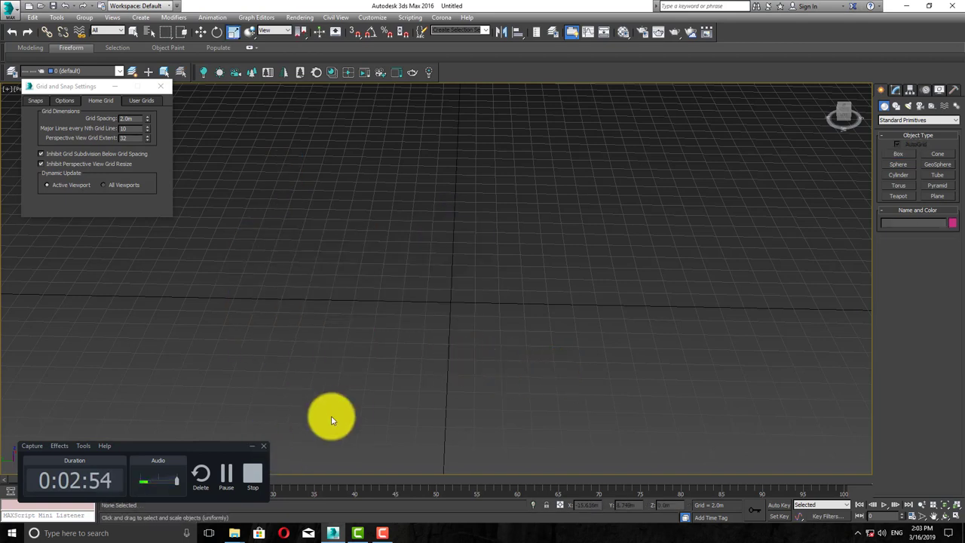
- Switch the geometry category from Standard Primitives to Extended Primitives
{"action": "left_click", "coordinate": [891, 120]}
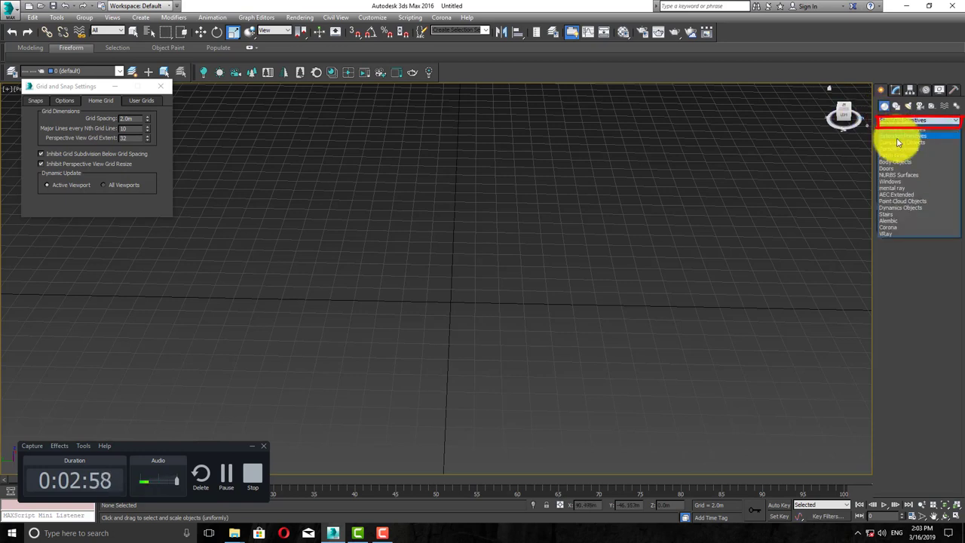
{"action": "left_click", "coordinate": [898, 132]}
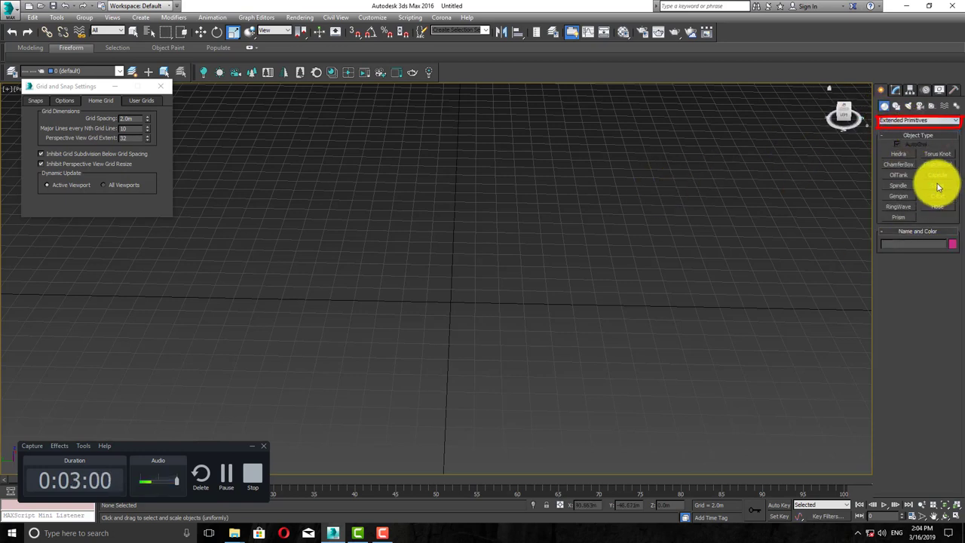
{"action": "left_click", "coordinate": [893, 122]}
{"action": "left_click", "coordinate": [890, 129]}
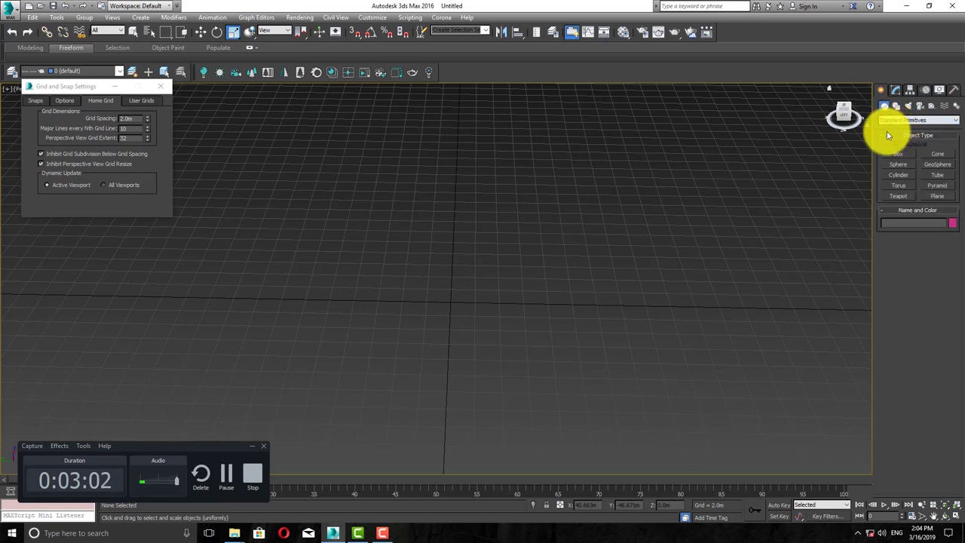
{"action": "left_click", "coordinate": [889, 122]}
{"action": "left_click", "coordinate": [892, 136]}
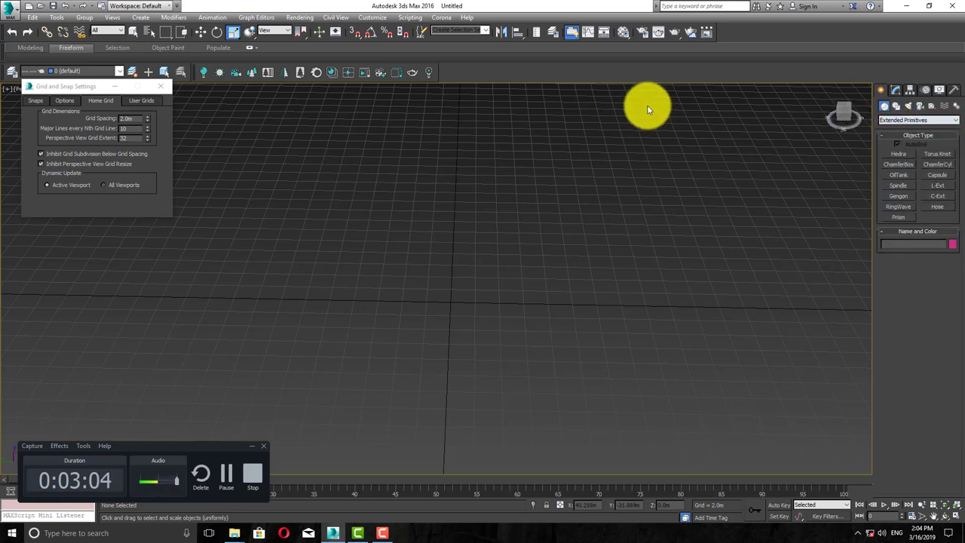
- Draw a hedra of about 5.5 m radius behind the grid origin, try the Dodec/Icos and Star1 families, and set its family to Star2
{"action": "left_click", "coordinate": [898, 153]}
{"action": "left_click_drag", "start_coordinate": [517, 218], "coordinate": [556, 233]}
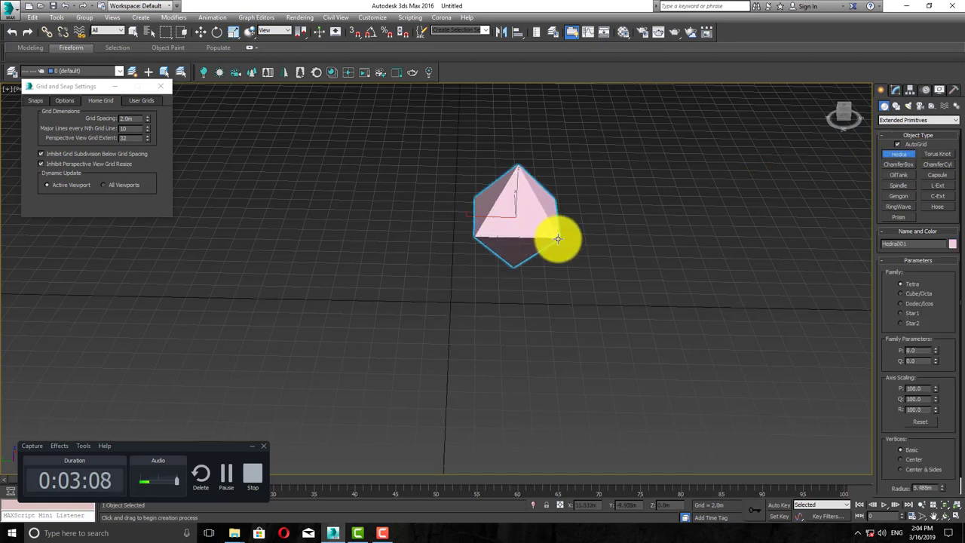
{"action": "left_click", "coordinate": [916, 301]}
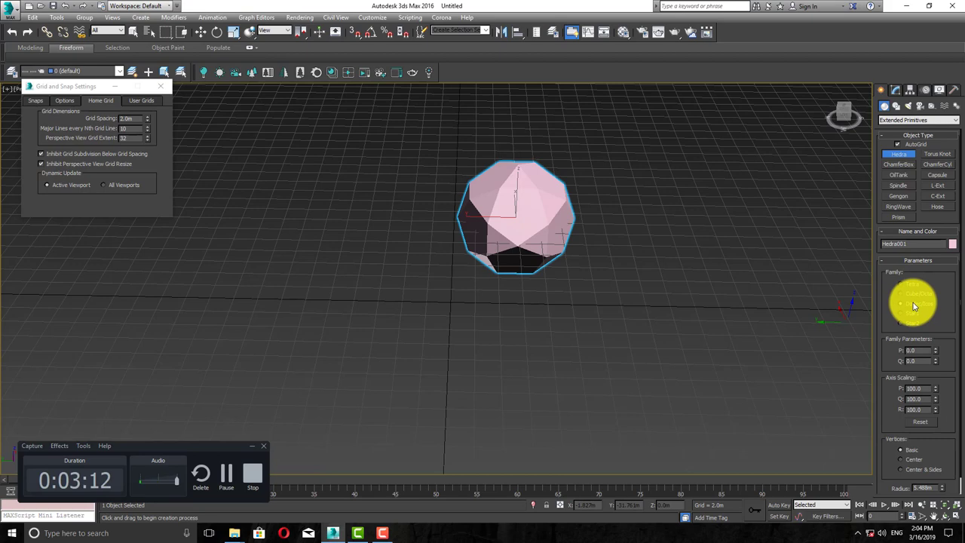
{"action": "left_click", "coordinate": [912, 315]}
{"action": "scroll", "coordinate": [538, 204], "scroll_direction": "up", "scroll_amount": 6}
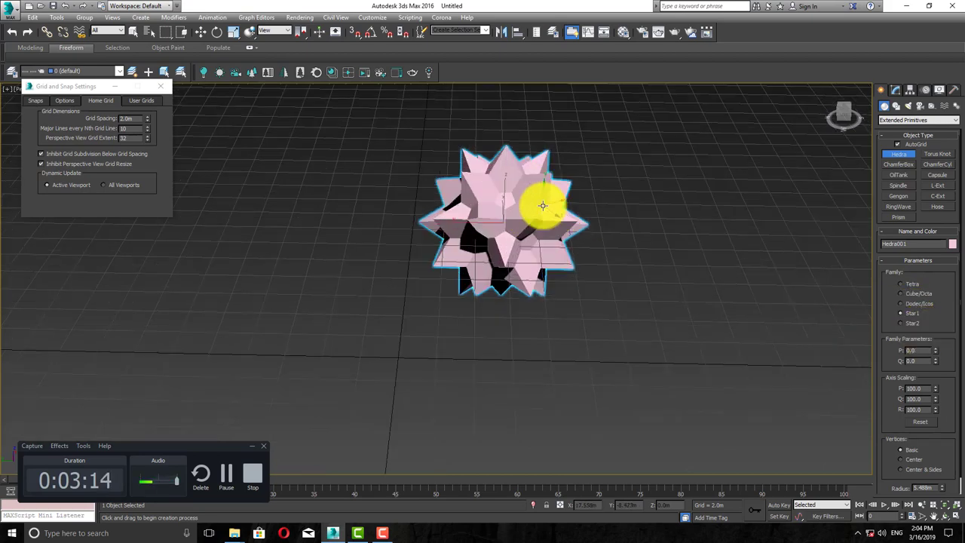
{"action": "left_click", "coordinate": [905, 323]}
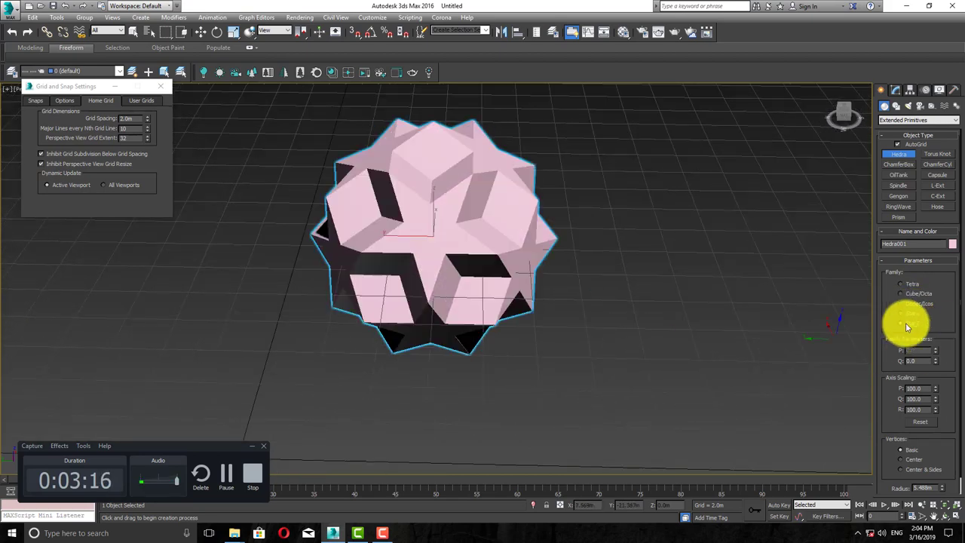
- Draw a torus knot beside the hedra with a base radius of about 4.62 m and a cross-section radius of about 0.71 m
{"action": "left_click", "coordinate": [930, 156]}
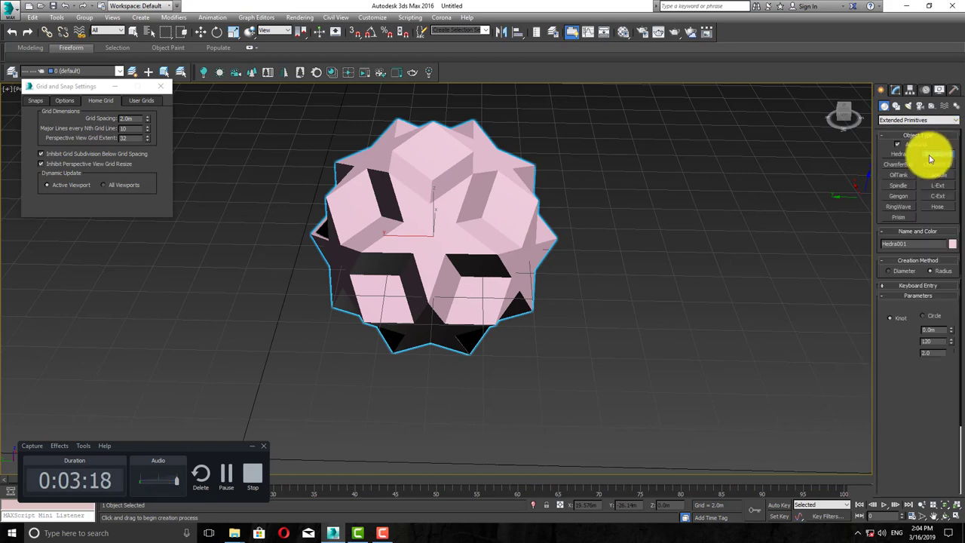
{"action": "middle_click_drag", "start_coordinate": [441, 252], "coordinate": [162, 260]}
{"action": "scroll", "coordinate": [391, 288], "scroll_direction": "down", "scroll_amount": 2}
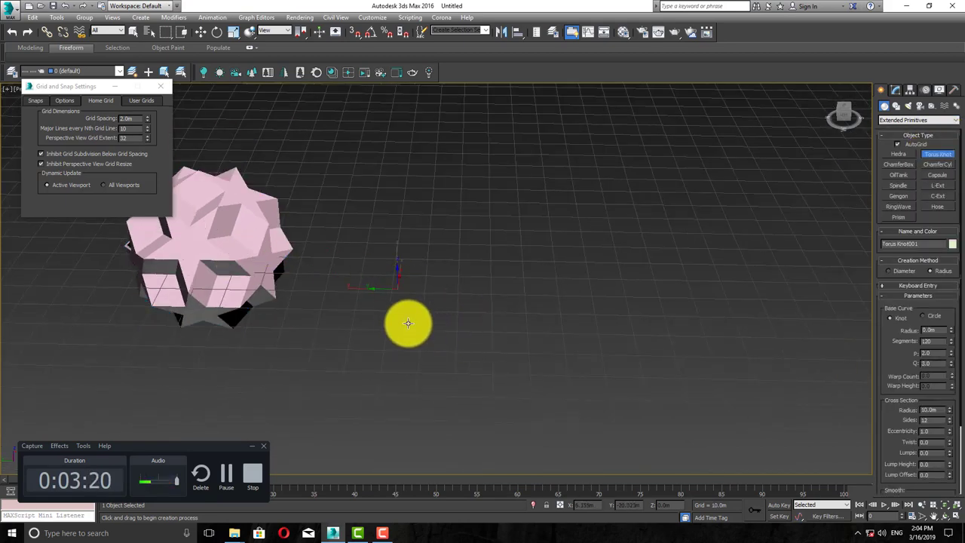
{"action": "left_click_drag", "start_coordinate": [414, 339], "coordinate": [429, 269]}
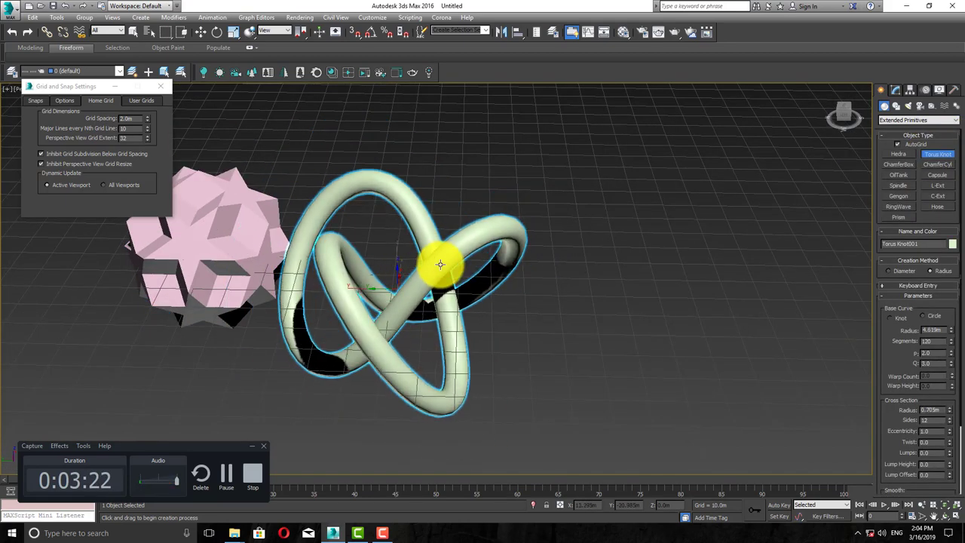
{"action": "left_click", "coordinate": [432, 261]}
{"action": "middle_click_drag", "start_coordinate": [500, 260], "coordinate": [472, 256]}
{"action": "scroll", "coordinate": [409, 231], "scroll_direction": "down", "scroll_amount": 3}
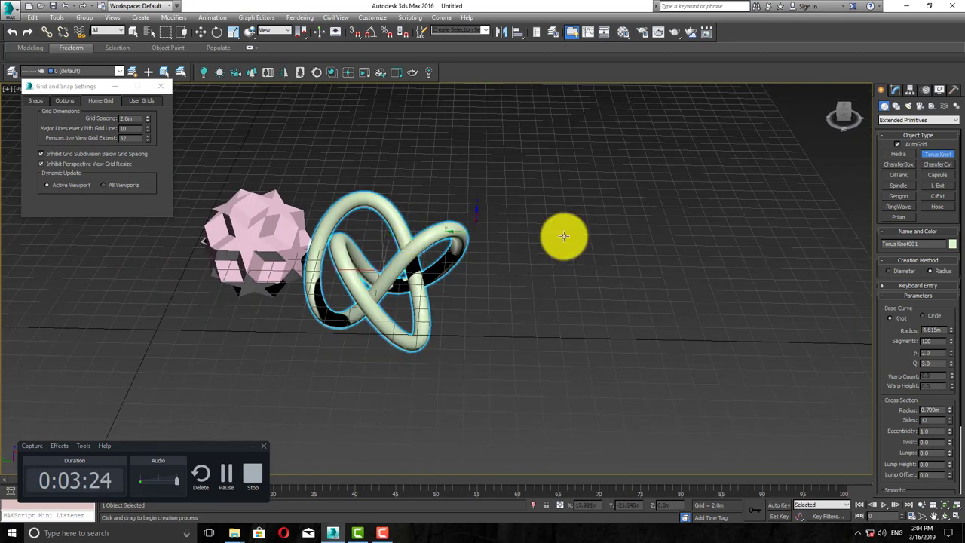
- Draw a chamfer box beside the torus knot, about 16.17 m long, 17.61 m wide and 2.62 m high, with a fillet of about 1 m
{"action": "middle_click_drag", "start_coordinate": [450, 207], "coordinate": [394, 202]}
{"action": "left_click", "coordinate": [898, 164]}
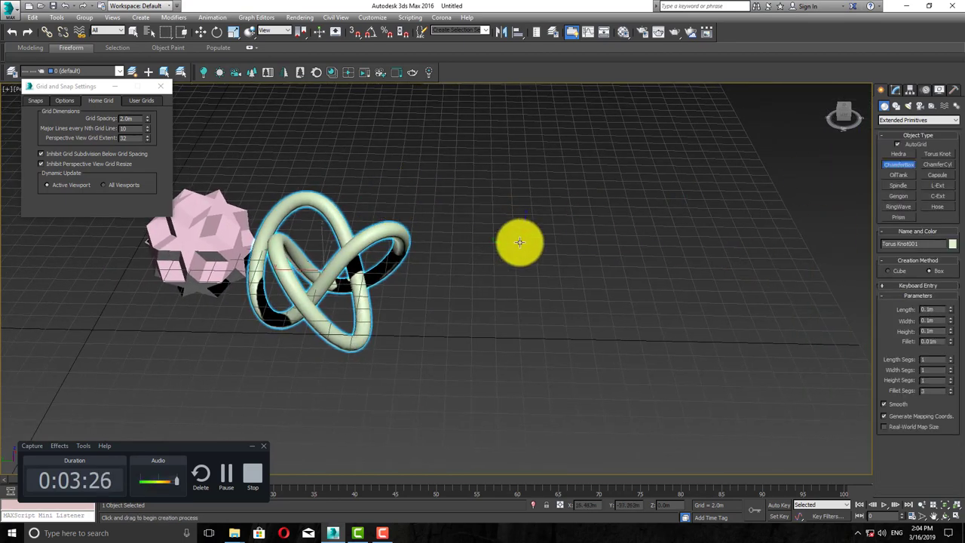
{"action": "left_click_drag", "start_coordinate": [474, 220], "coordinate": [529, 253]}
{"action": "left_click_drag", "start_coordinate": [587, 290], "coordinate": [659, 319]}
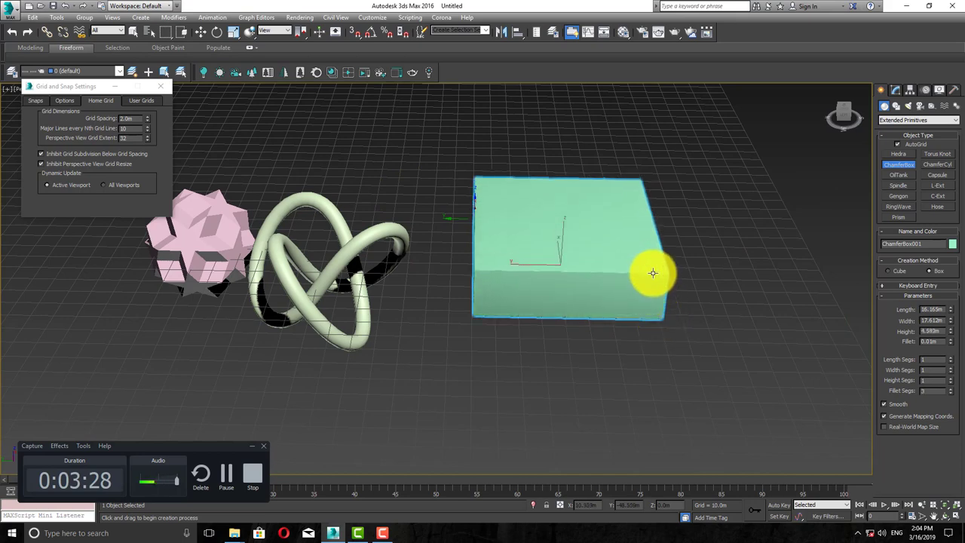
{"action": "scroll", "coordinate": [653, 286], "scroll_direction": "up", "scroll_amount": 3}
{"action": "left_click", "coordinate": [653, 288]}
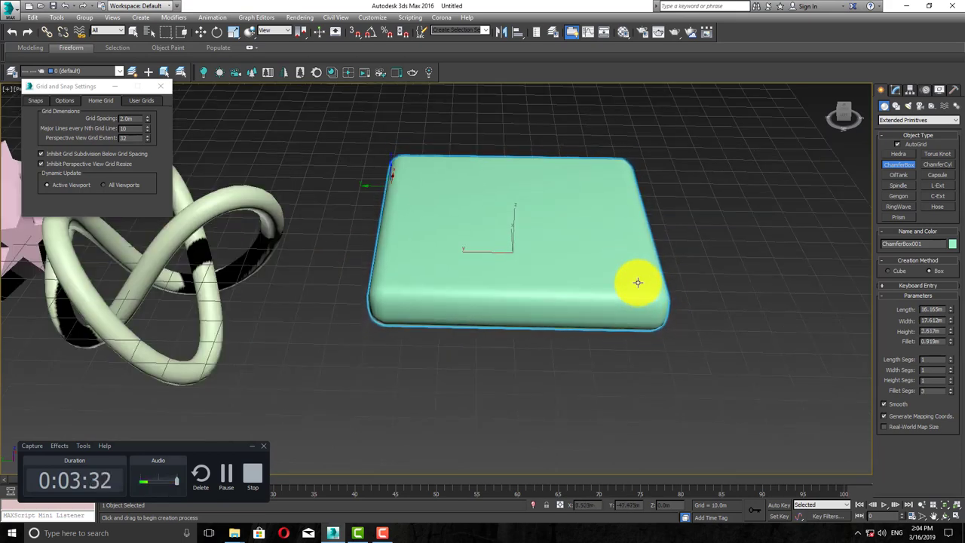
{"action": "left_click", "coordinate": [636, 282]}
- Inspect the chamfer box's rounded corner up close and set its fillet to 0.5 m
{"action": "scroll", "coordinate": [331, 309], "scroll_direction": "up", "scroll_amount": 4}
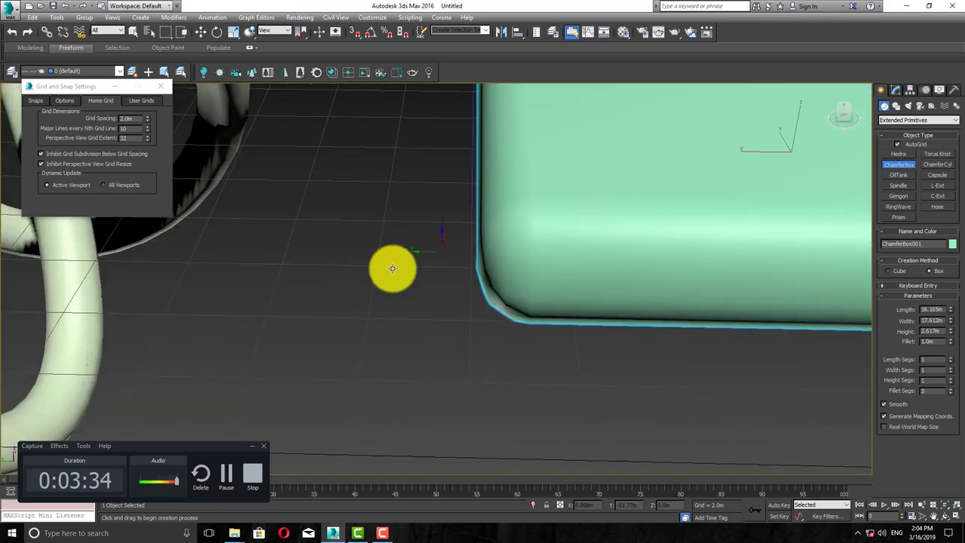
{"action": "scroll", "coordinate": [493, 262], "scroll_direction": "down", "scroll_amount": 4}
{"action": "middle_click_drag", "start_coordinate": [612, 245], "coordinate": [414, 276]}
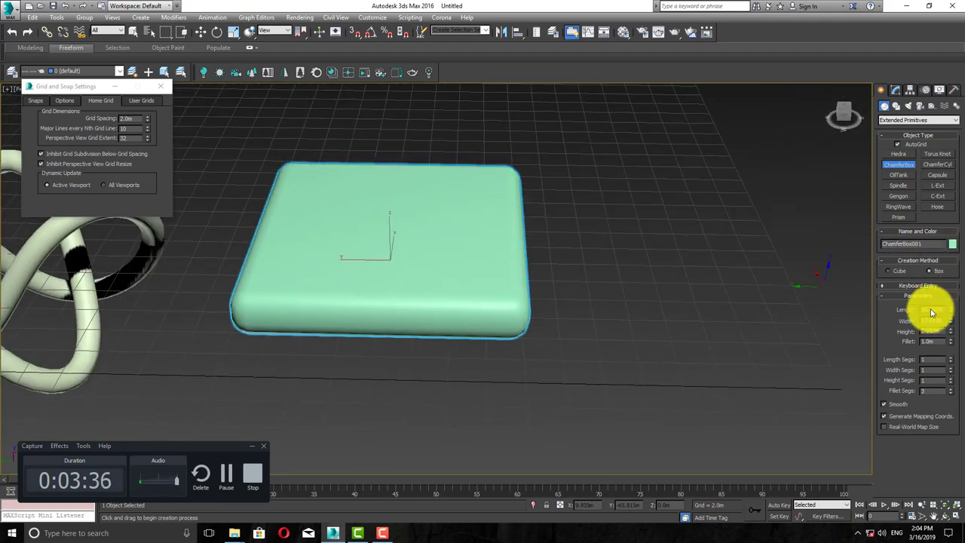
{"action": "left_click_drag", "start_coordinate": [952, 344], "coordinate": [928, 366]}
{"action": "scroll", "coordinate": [521, 319], "scroll_direction": "down", "scroll_amount": 3}
{"action": "middle_click_drag", "start_coordinate": [521, 319], "coordinate": [608, 316]}
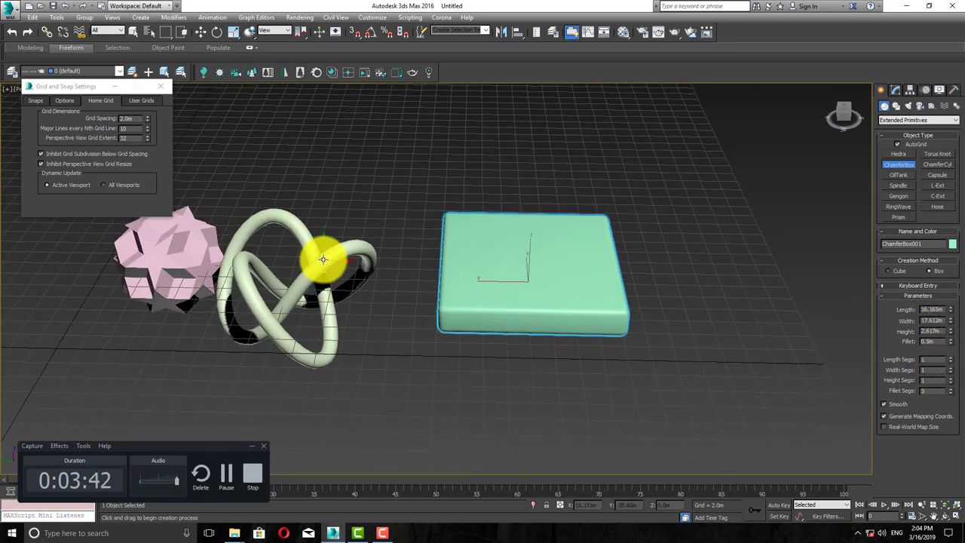
- Draw a chamfer cylinder behind the chamfer box with a radius of about 5.56 m, a height of 16.45 m and a fillet of 1.11 m
{"action": "left_click", "coordinate": [945, 167]}
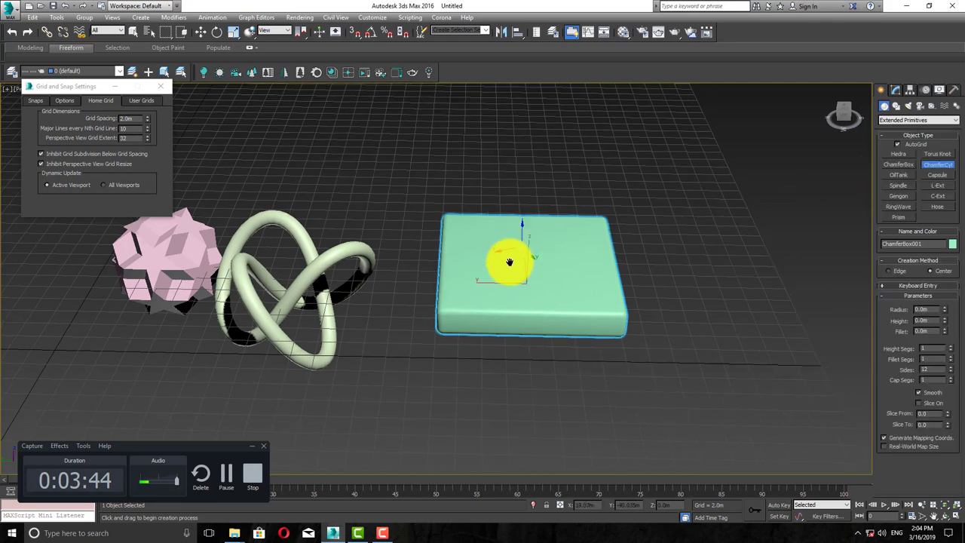
{"action": "middle_click_drag", "start_coordinate": [511, 263], "coordinate": [423, 369]}
{"action": "left_click_drag", "start_coordinate": [318, 248], "coordinate": [334, 269]}
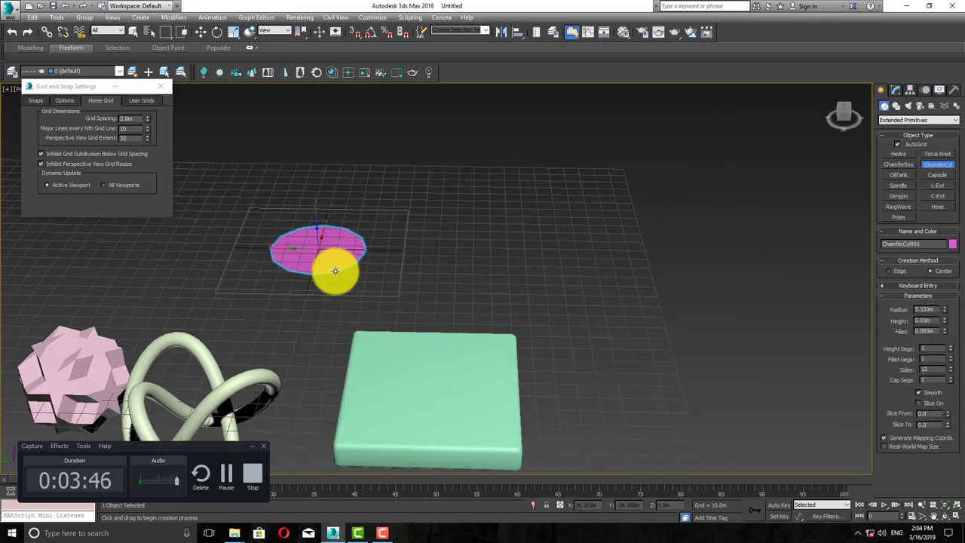
{"action": "left_click", "coordinate": [323, 119]}
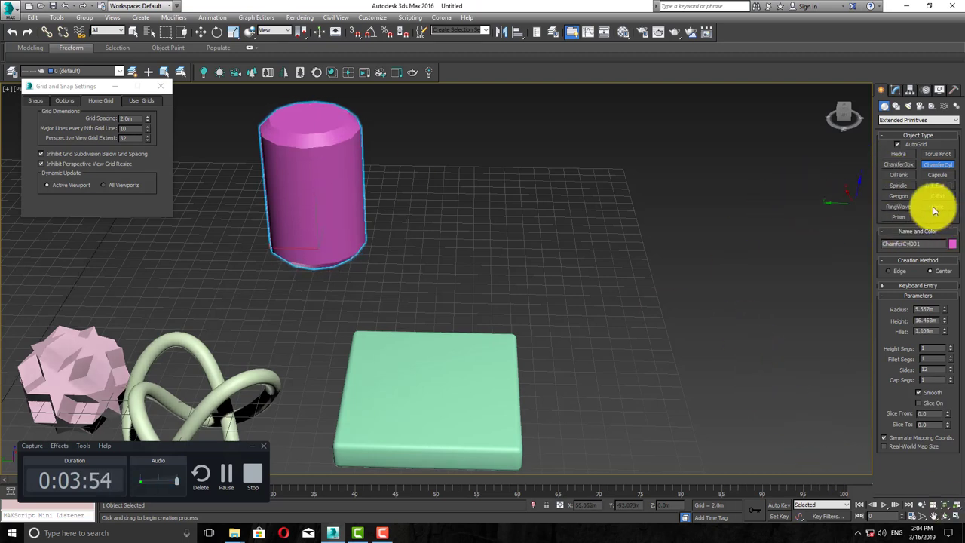
- Draw an oil tank beside the chamfer cylinder with a radius of about 6.67 m, a height of 12.98 m and a cap height of 4.24 m
{"action": "left_click", "coordinate": [899, 175]}
{"action": "left_click_drag", "start_coordinate": [530, 234], "coordinate": [556, 263]}
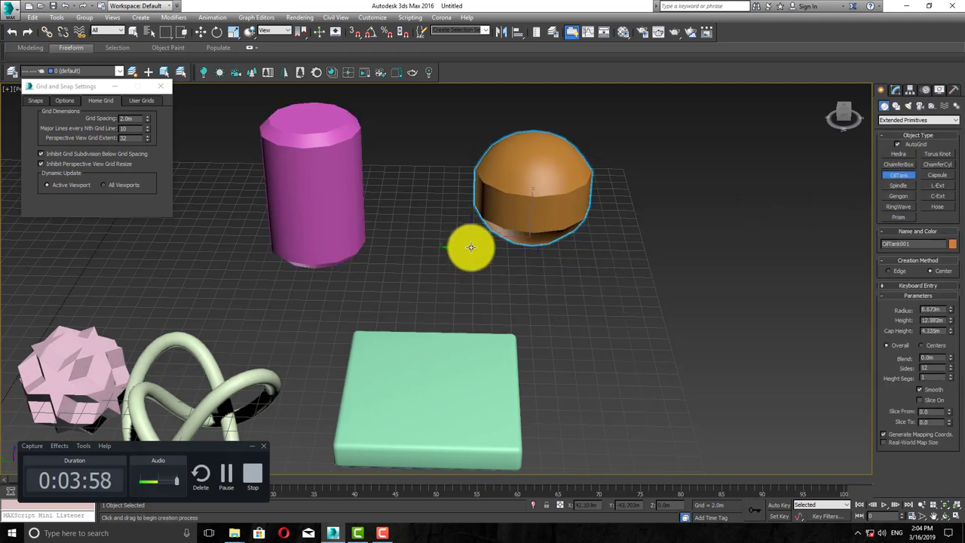
- Draw a capsule on the chamfer cylinder's other side, about 2.61 m in radius and 16.84 m high
{"action": "middle_click_drag", "start_coordinate": [463, 248], "coordinate": [672, 323]}
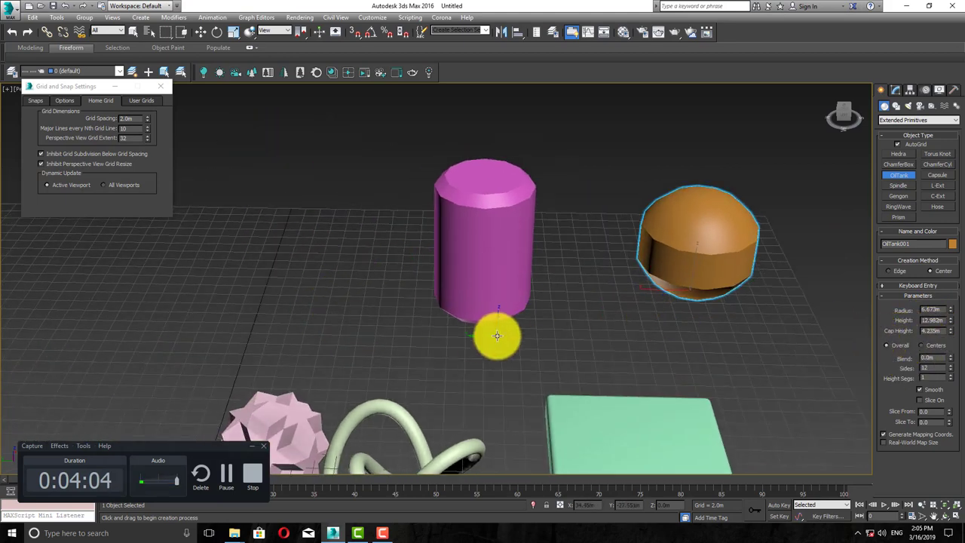
{"action": "left_click", "coordinate": [937, 176]}
{"action": "left_click_drag", "start_coordinate": [330, 256], "coordinate": [350, 261]}
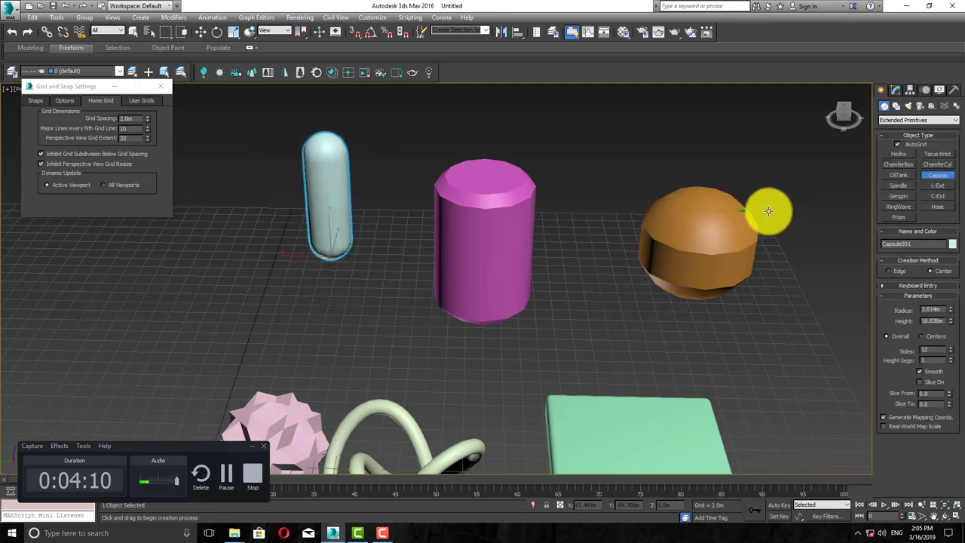
- Draw a spindle beside the capsule, about 10.57 m in radius and 20.54 m high, and set its cap height to about 6.06 m
{"action": "left_click", "coordinate": [897, 186]}
{"action": "middle_click_drag", "start_coordinate": [359, 241], "coordinate": [465, 249]}
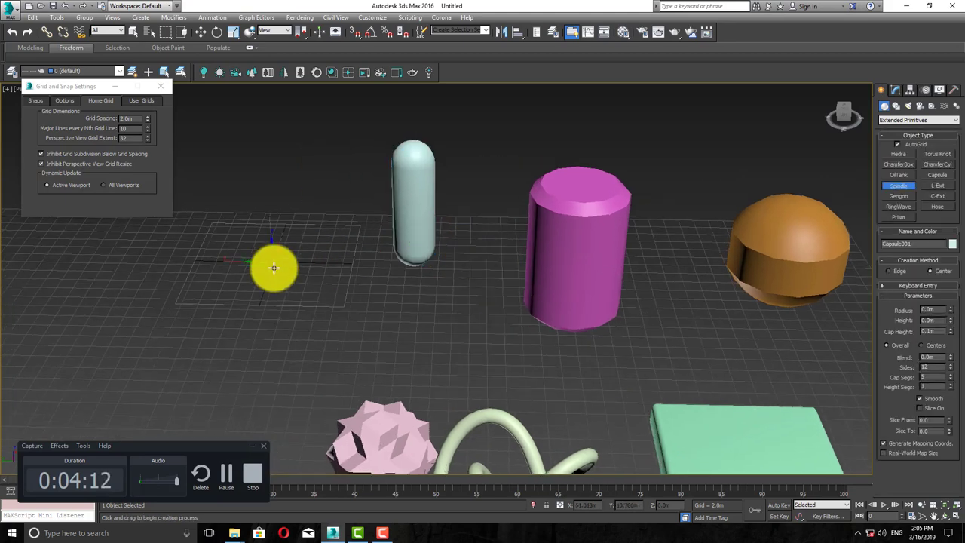
{"action": "left_click_drag", "start_coordinate": [274, 262], "coordinate": [319, 299]}
{"action": "left_click", "coordinate": [271, 125]}
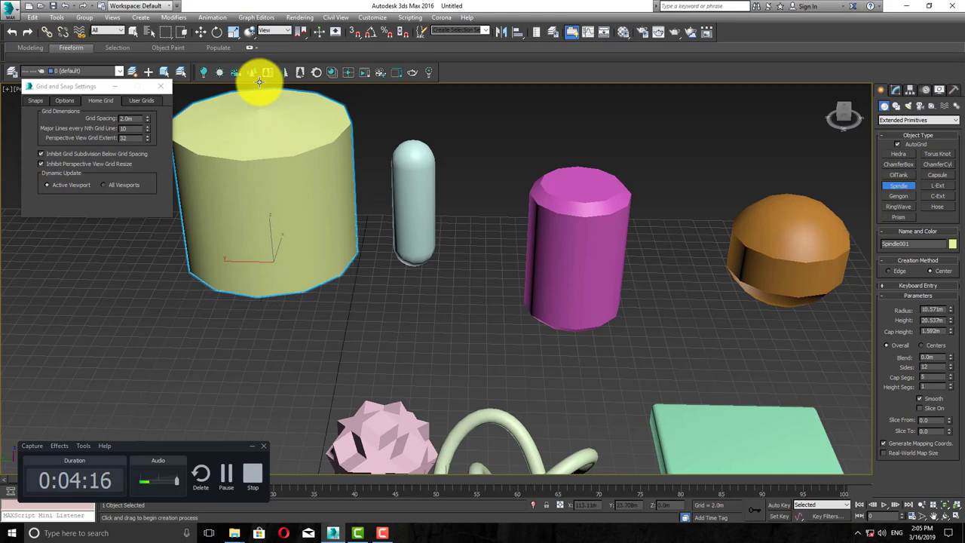
{"action": "left_click", "coordinate": [260, 82]}
{"action": "middle_click_drag", "start_coordinate": [306, 259], "coordinate": [417, 290]}
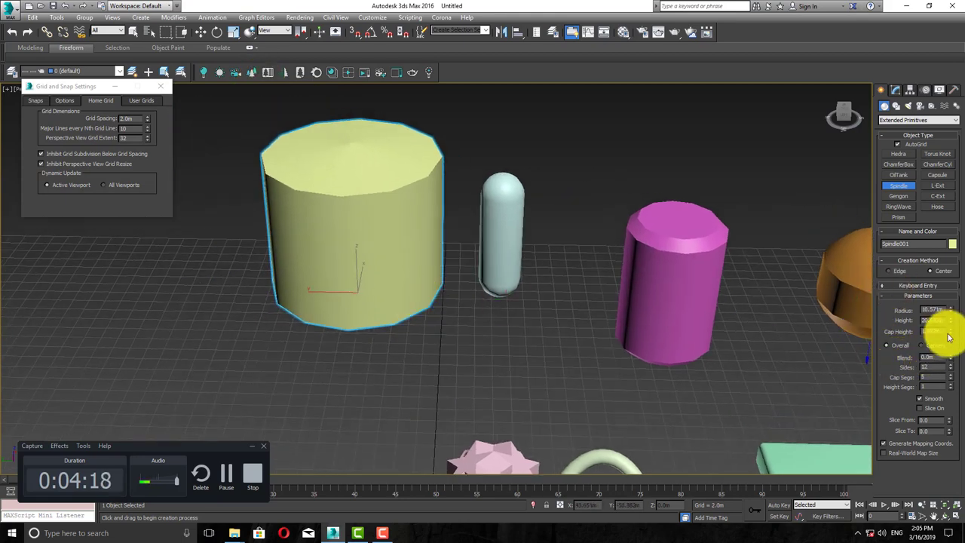
{"action": "left_click_drag", "start_coordinate": [953, 332], "coordinate": [167, 187]}
- Draw an L-extrusion near the spindle with side and front lengths of about 5.68 m and 16.78 m, about 0.71 m wide and 6.42 m high
{"action": "middle_click_drag", "start_coordinate": [377, 303], "coordinate": [658, 296]}
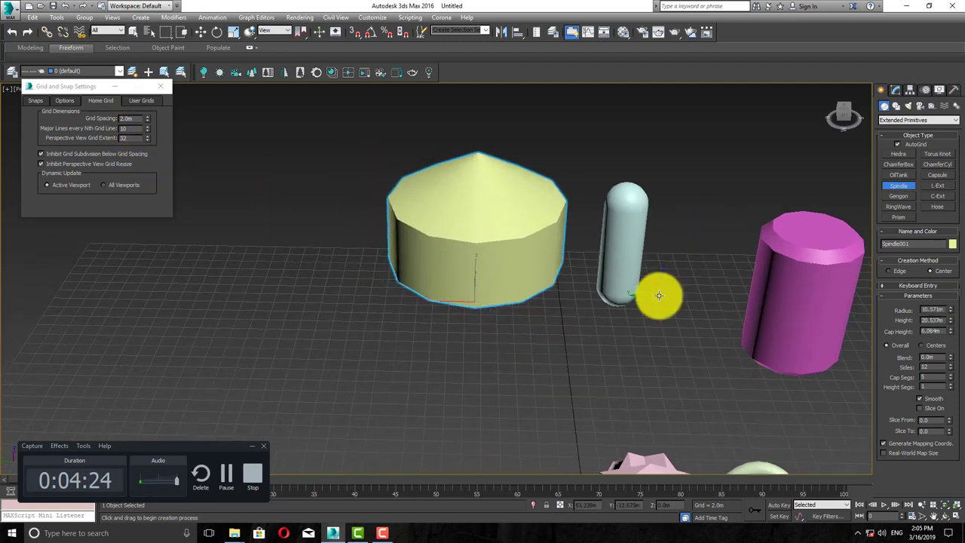
{"action": "left_click", "coordinate": [935, 189]}
{"action": "left_click_drag", "start_coordinate": [330, 327], "coordinate": [366, 414]}
{"action": "left_click", "coordinate": [329, 355]}
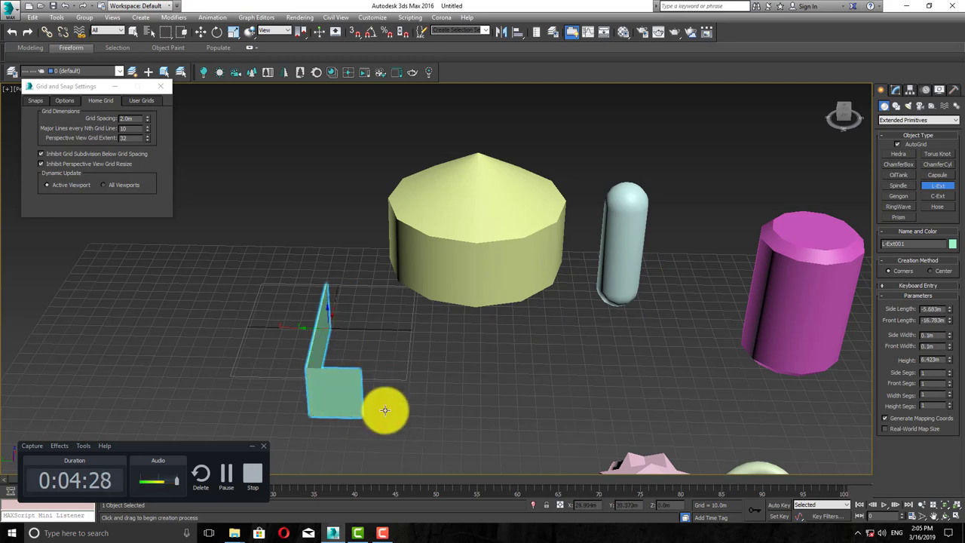
{"action": "left_click", "coordinate": [328, 354]}
- Set the L-extrusion's side and front lengths to 5 m and both its widths to 0.25 m
{"action": "middle_click_drag", "start_coordinate": [387, 394], "coordinate": [276, 372], "text": "alt"}
{"action": "scroll", "coordinate": [295, 379], "scroll_direction": "up", "scroll_amount": 2}
{"action": "scroll", "coordinate": [301, 374], "scroll_direction": "up", "scroll_amount": 4}
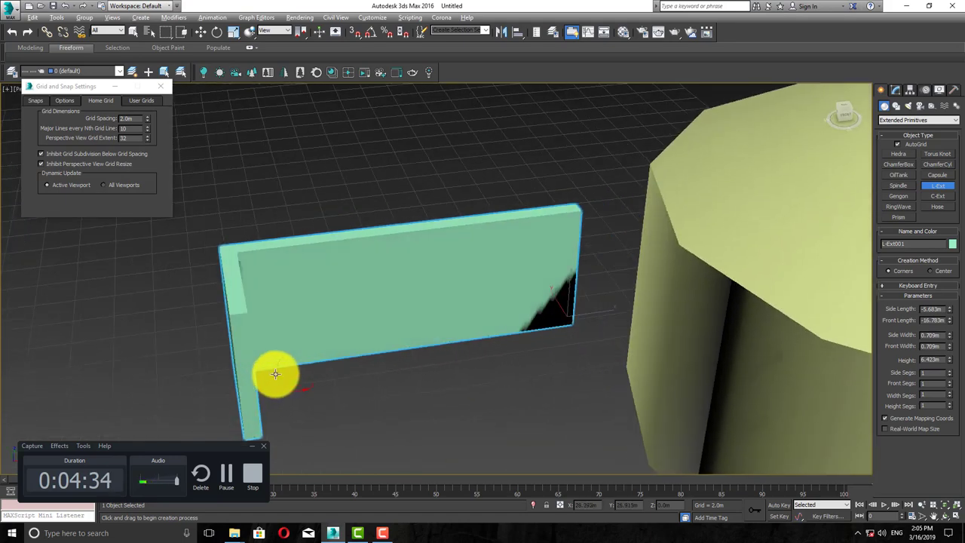
{"action": "double_click", "coordinate": [942, 309]}
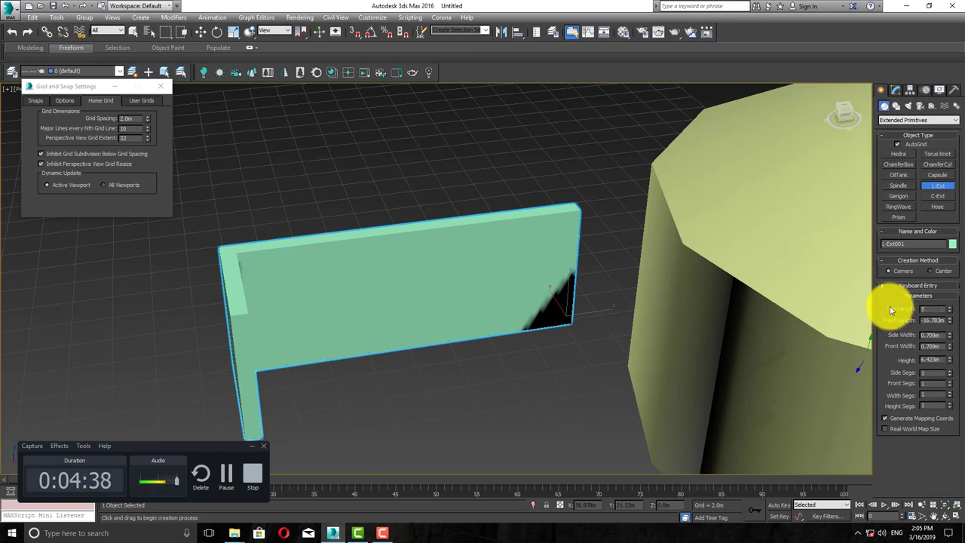
{"action": "double_click", "coordinate": [941, 321]}
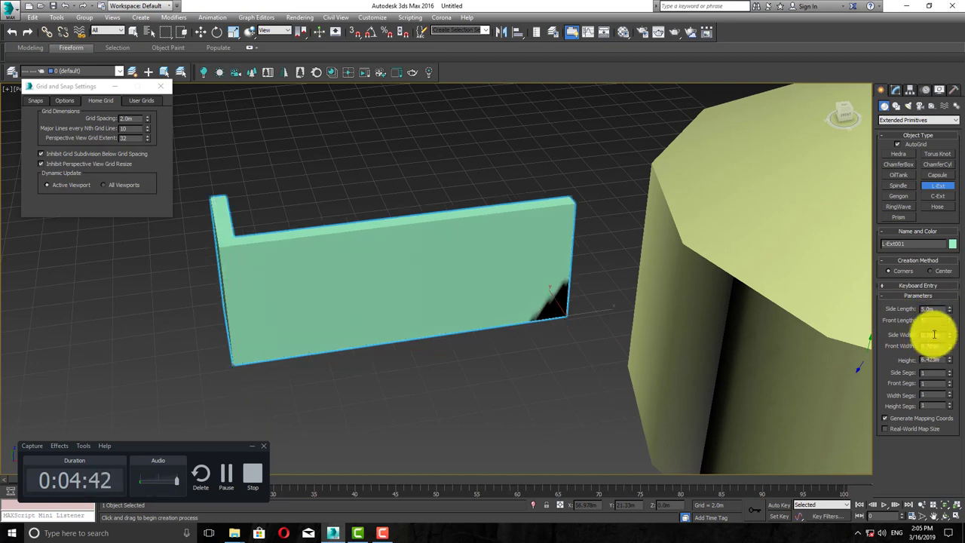
{"action": "type", "text": "5.0m"}
{"action": "key", "text": "Tab"}
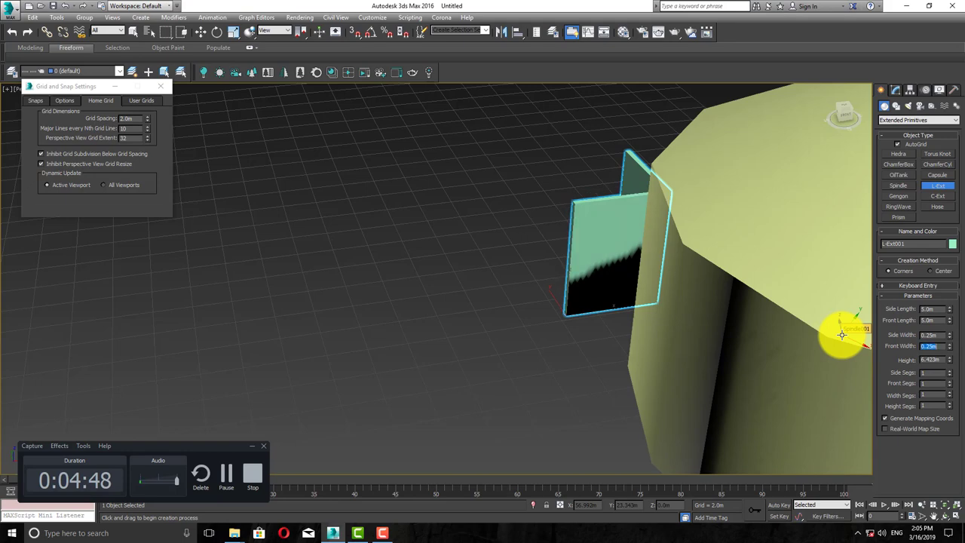
- Set the L-extrusion's height to 4 m and check the corner shape up close
{"action": "key", "text": "z"}
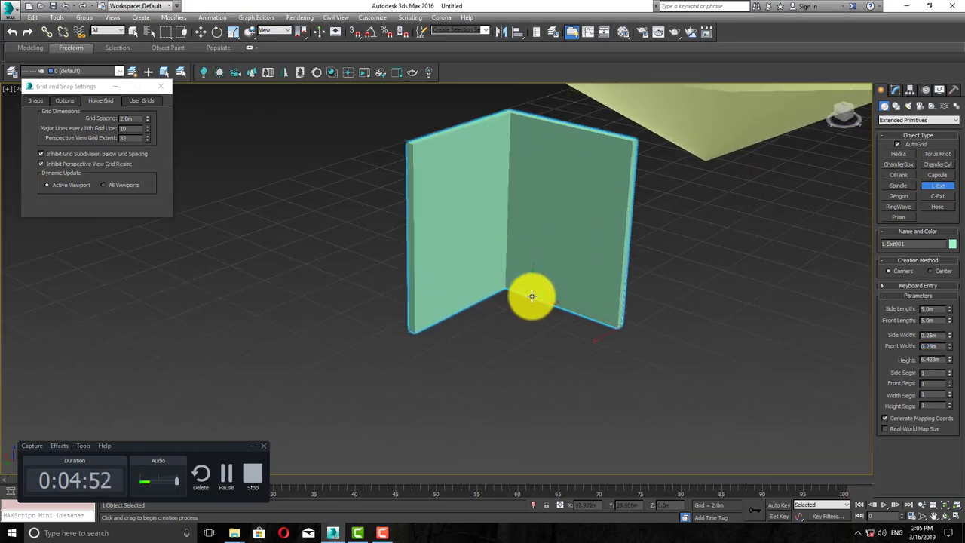
{"action": "middle_click_drag", "start_coordinate": [532, 296], "coordinate": [498, 304]}
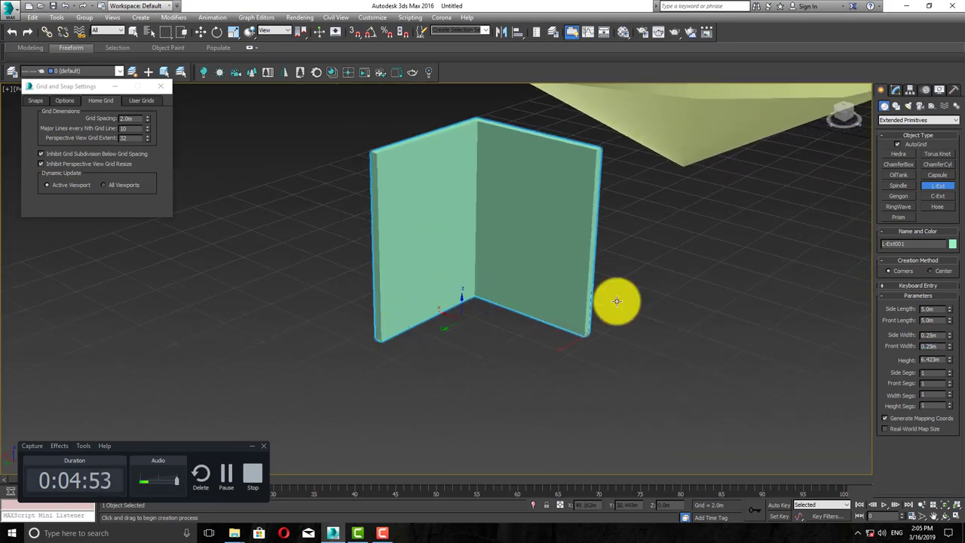
{"action": "left_click", "coordinate": [941, 359]}
{"action": "key", "text": "Return"}
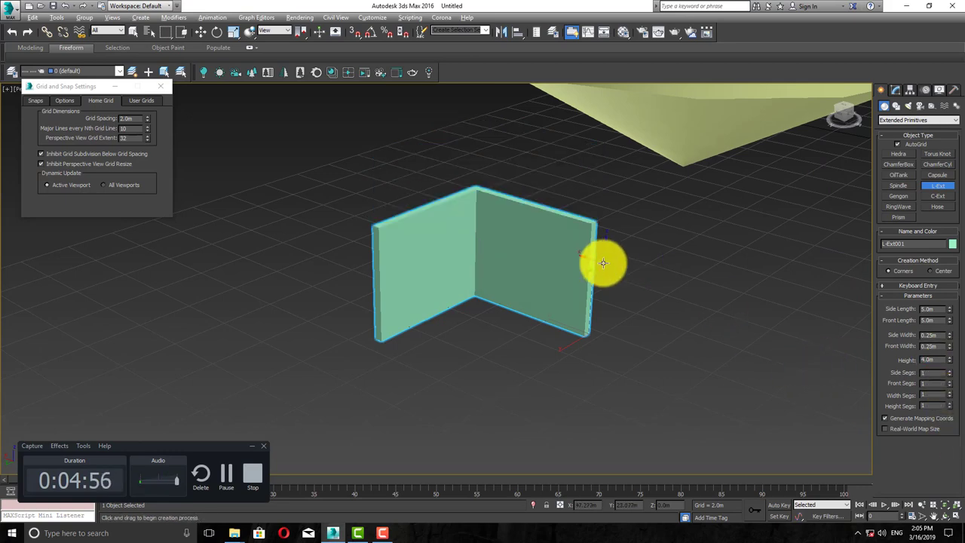
{"action": "mouse_move", "coordinate": [599, 263]}
{"action": "middle_mouse_down", "text": "alt"}
{"action": "mouse_move", "coordinate": [530, 254]}
{"action": "mouse_move", "coordinate": [599, 257]}
{"action": "middle_mouse_up", "text": "alt"}
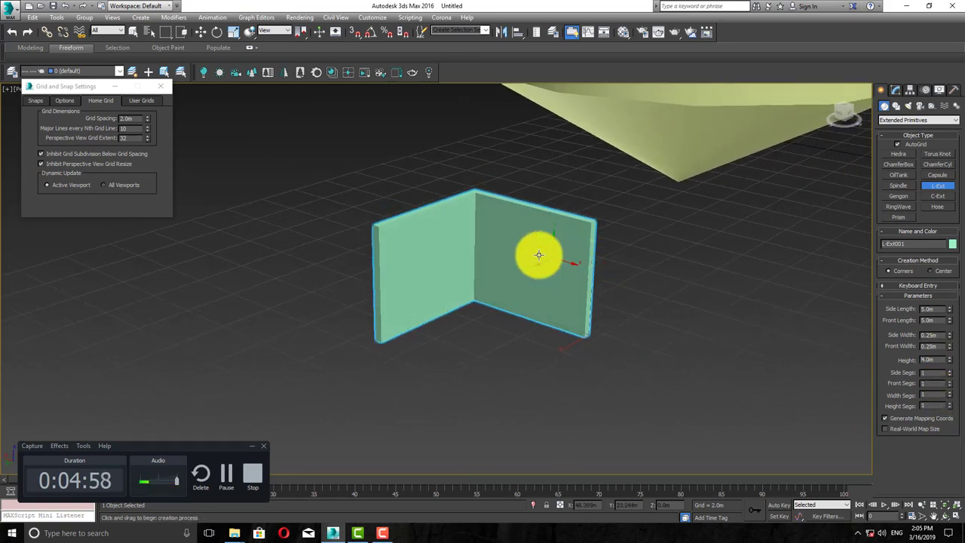
- Draw a five-sided gengon beside the L-extrusion, about 3.38 m in radius and 6.38 m high with a fillet of about 0.73 m
{"action": "left_click", "coordinate": [898, 197]}
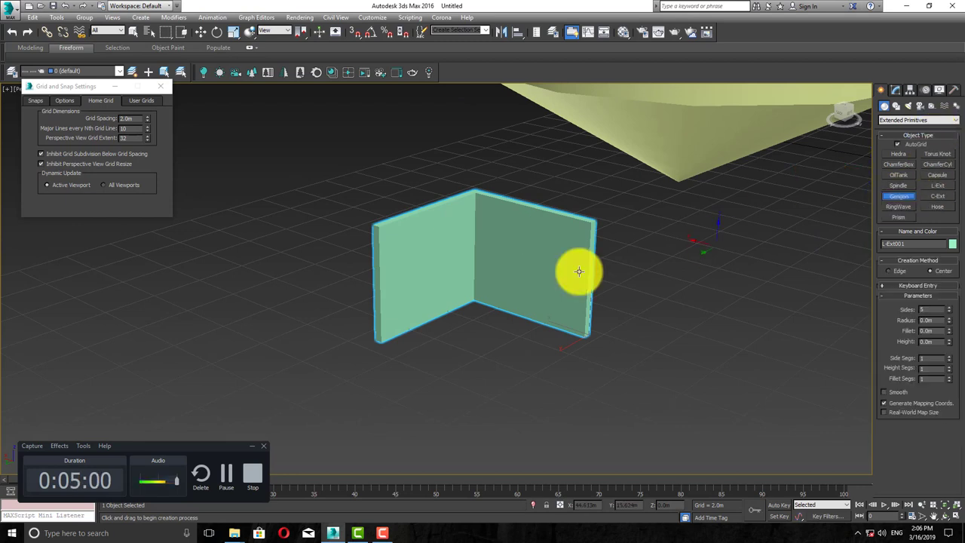
{"action": "scroll", "coordinate": [475, 281], "scroll_direction": "down", "scroll_amount": 1}
{"action": "left_click_drag", "start_coordinate": [717, 299], "coordinate": [748, 333]}
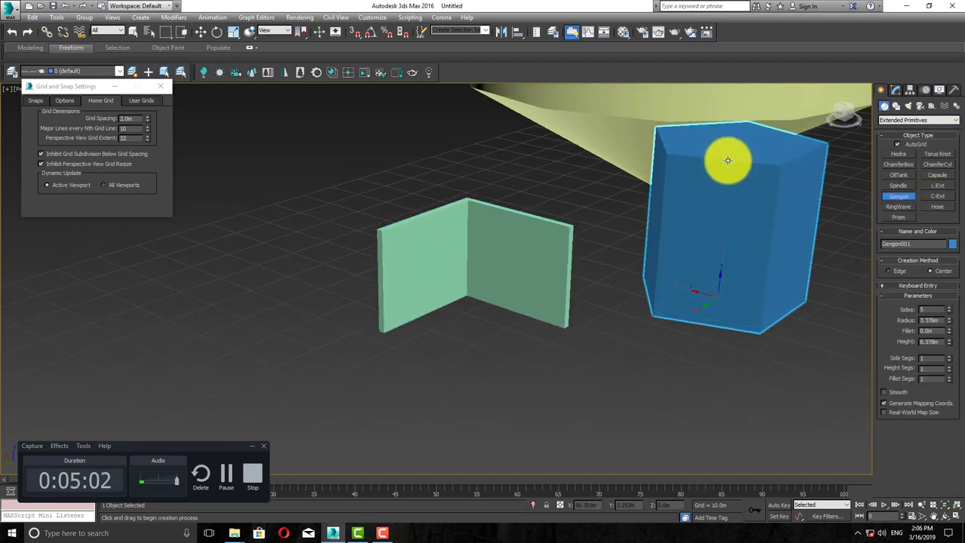
{"action": "left_click", "coordinate": [729, 151]}
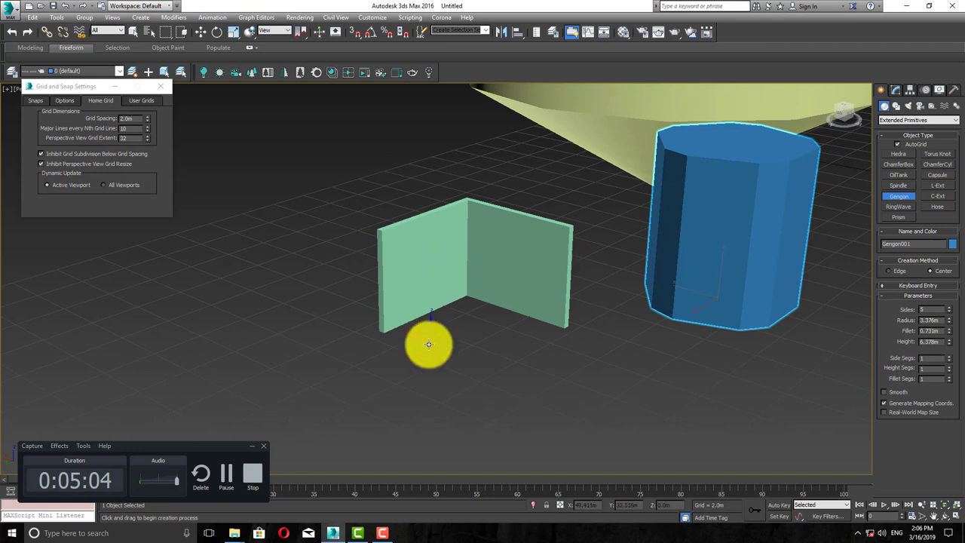
- Try a fillet of about 0.71 m and different side counts on the gengon, from 7 down to 3
{"action": "middle_click_drag", "start_coordinate": [618, 253], "coordinate": [278, 357]}
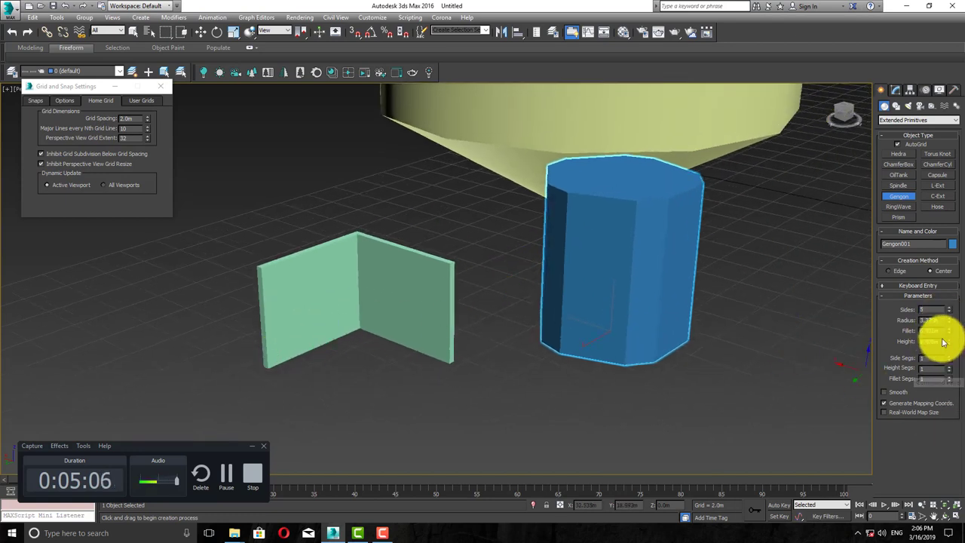
{"action": "mouse_move", "coordinate": [953, 334]}
{"action": "left_mouse_down"}
{"action": "mouse_move", "coordinate": [943, 282]}
{"action": "mouse_move", "coordinate": [942, 326]}
{"action": "mouse_move", "coordinate": [949, 278]}
{"action": "mouse_move", "coordinate": [955, 330]}
{"action": "left_mouse_up"}
{"action": "left_click", "coordinate": [950, 309]}
{"action": "left_click", "coordinate": [950, 309]}
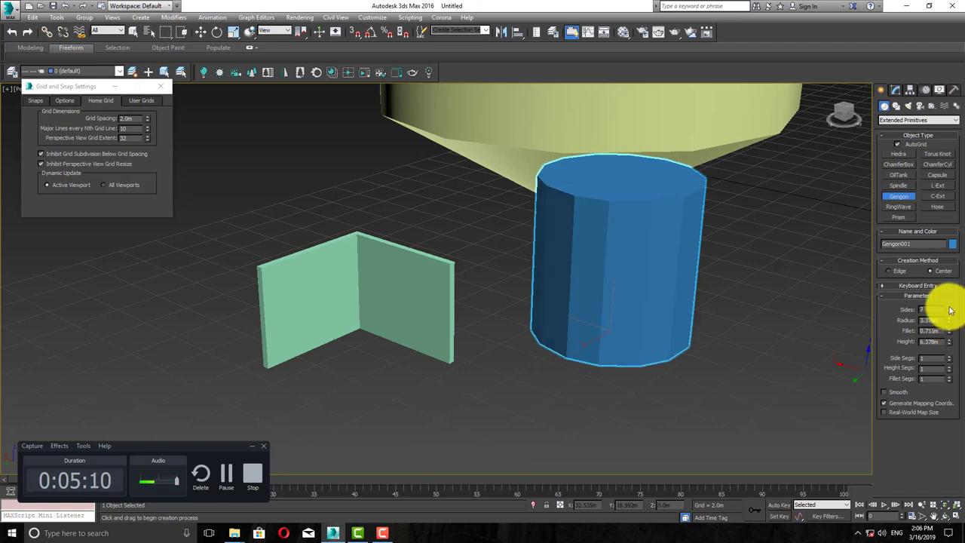
{"action": "left_click", "coordinate": [950, 309]}
{"action": "left_click_drag", "start_coordinate": [951, 316], "coordinate": [943, 315]}
- Remove the gengon's fillet by setting it to 0 m and raise its side count to 13
{"action": "middle_click_drag", "start_coordinate": [352, 284], "coordinate": [270, 298], "text": "alt"}
{"action": "scroll", "coordinate": [271, 298], "scroll_direction": "down", "scroll_amount": 1}
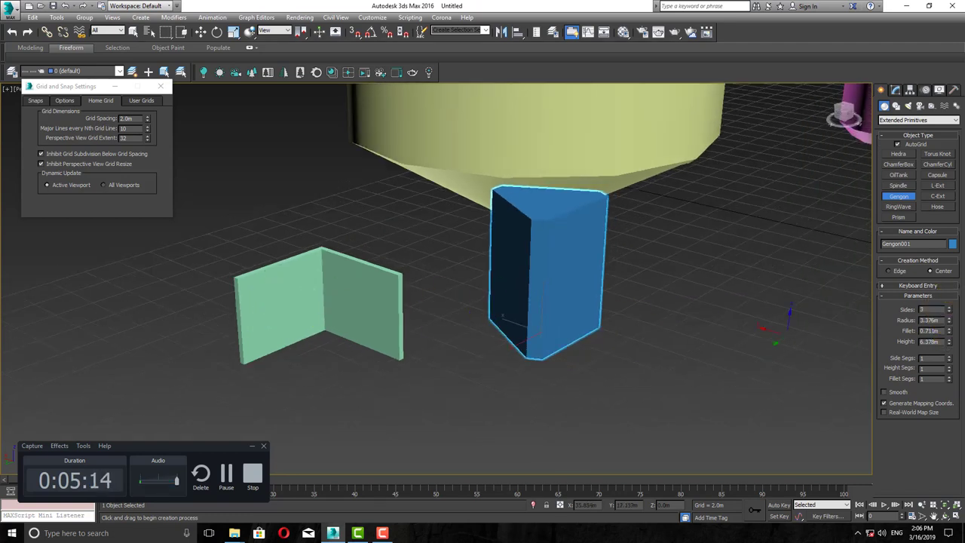
{"action": "left_click_drag", "start_coordinate": [940, 333], "coordinate": [850, 325]}
{"action": "left_click_drag", "start_coordinate": [952, 315], "coordinate": [948, 307]}
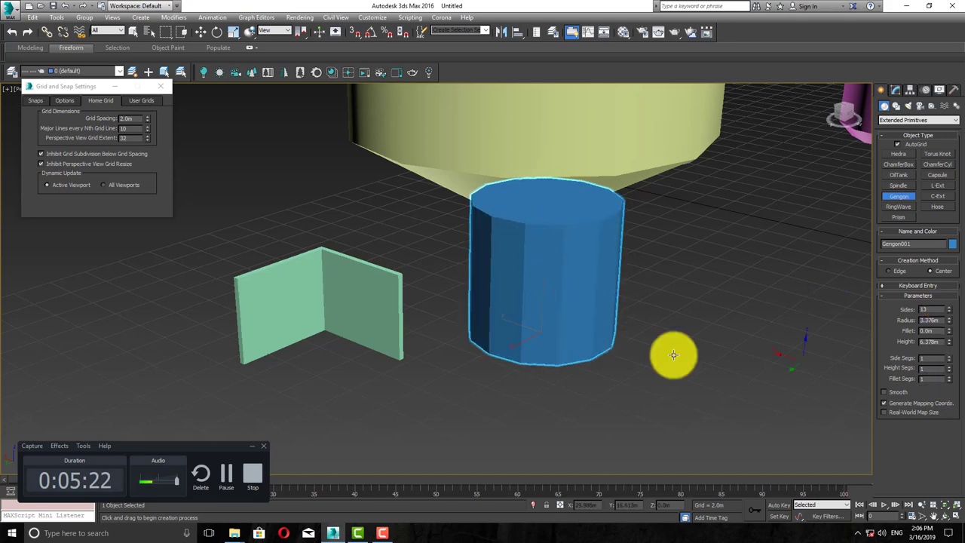
- Draw a C-extrusion near the L-extrusion, about 4.62 m by 5.84 m, with walls about 0.51 m wide and 4.10 m high
{"action": "left_click", "coordinate": [937, 196]}
{"action": "scroll", "coordinate": [414, 276], "scroll_direction": "down", "scroll_amount": 4}
{"action": "scroll", "coordinate": [317, 350], "scroll_direction": "up", "scroll_amount": 3}
{"action": "left_click_drag", "start_coordinate": [250, 352], "coordinate": [209, 433]}
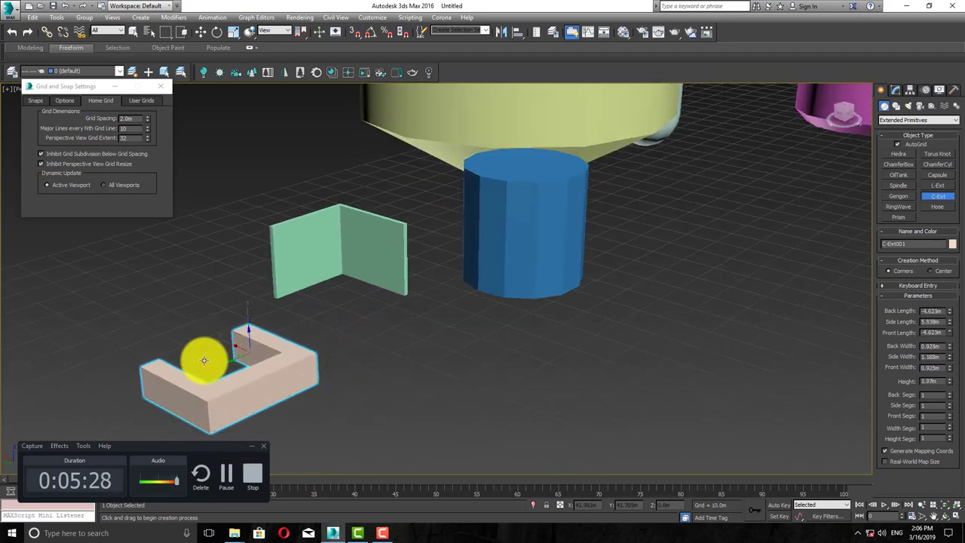
{"action": "left_click", "coordinate": [206, 331]}
{"action": "left_click", "coordinate": [181, 302]}
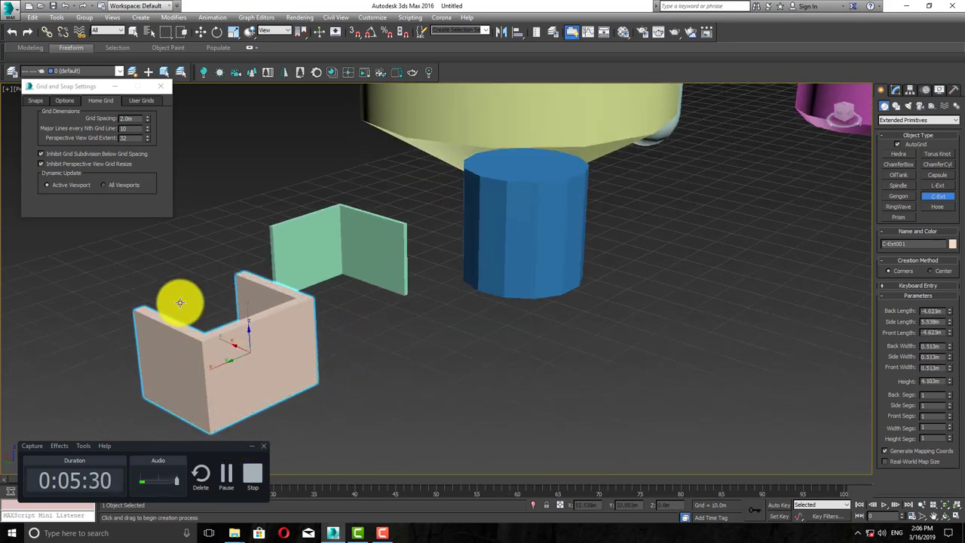
- Draw a ring wave with a radius of about 8.62 m on the empty grid behind the C-extrusion
{"action": "middle_click_drag", "start_coordinate": [274, 344], "coordinate": [388, 339], "text": "alt"}
{"action": "middle_click_drag", "start_coordinate": [61, 279], "coordinate": [136, 285], "text": "alt"}
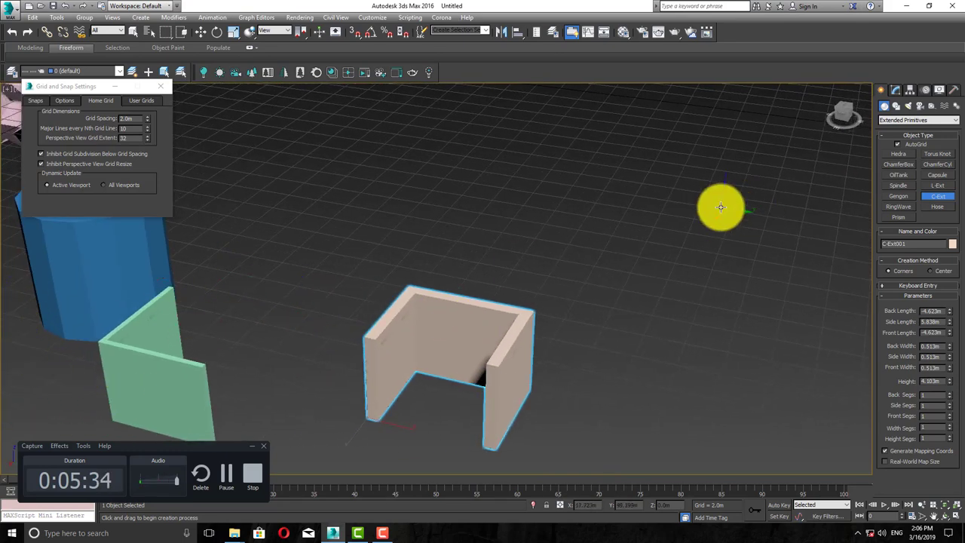
{"action": "left_click", "coordinate": [888, 208]}
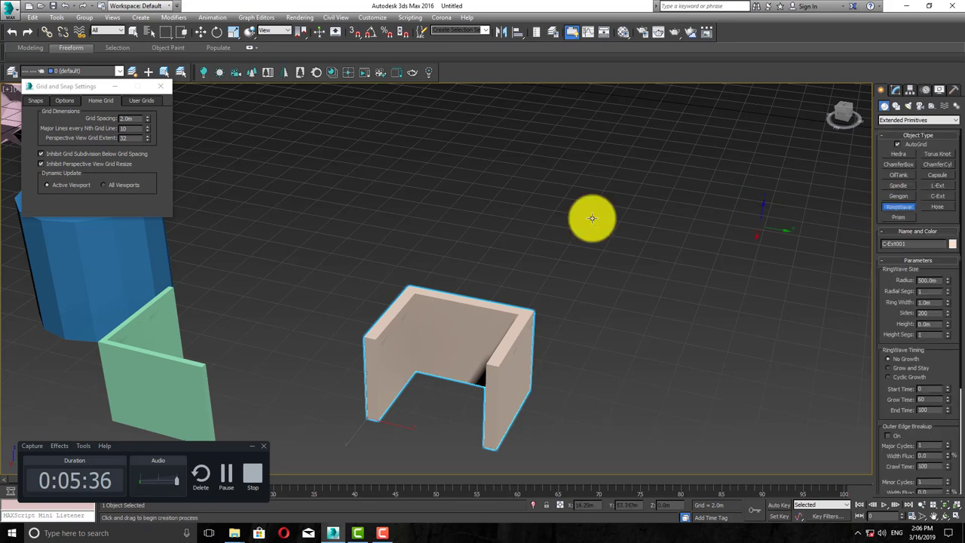
{"action": "left_click_drag", "start_coordinate": [493, 180], "coordinate": [603, 236]}
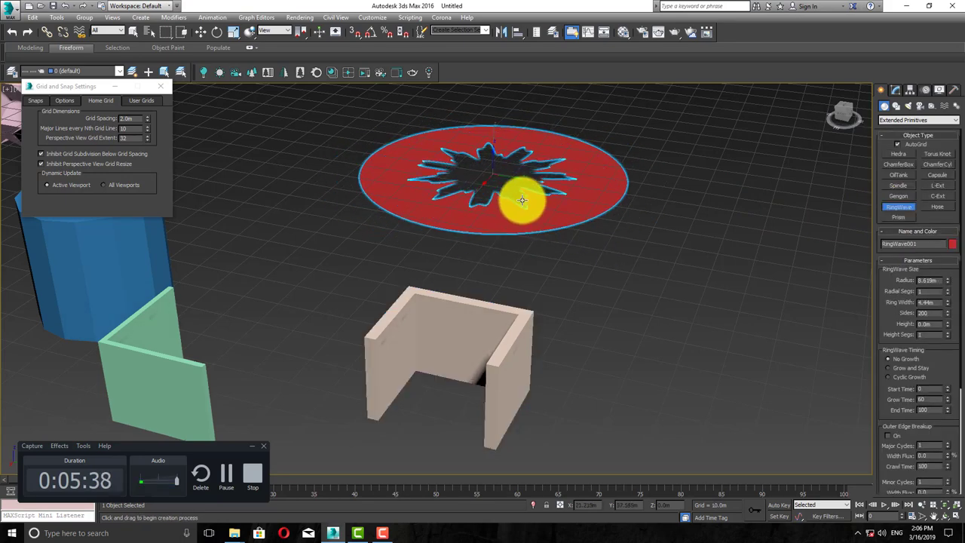
{"action": "left_click", "coordinate": [538, 209]}
- Draw a tall free hose on the grid beside the ring wave
{"action": "middle_click_drag", "start_coordinate": [779, 303], "coordinate": [655, 326]}
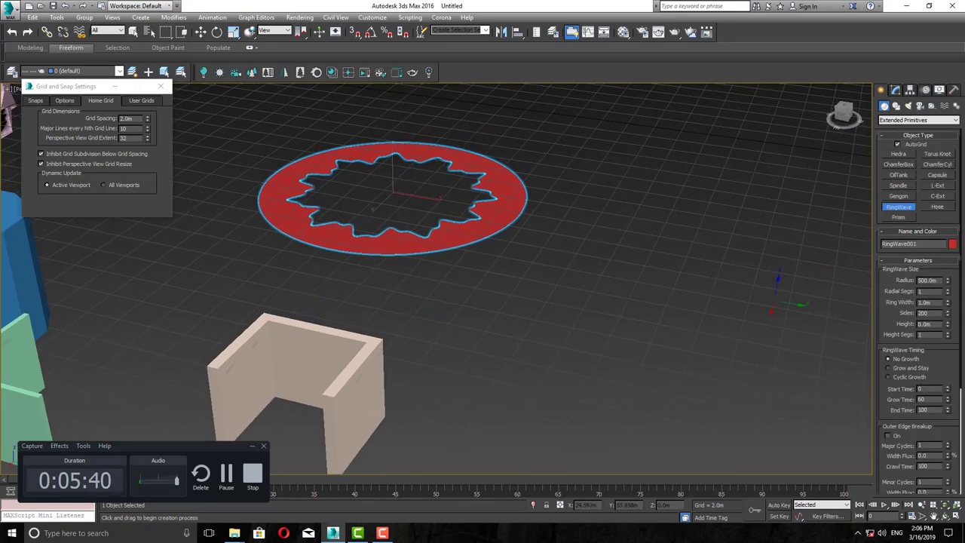
{"action": "left_click", "coordinate": [931, 208]}
{"action": "left_click_drag", "start_coordinate": [598, 293], "coordinate": [640, 319]}
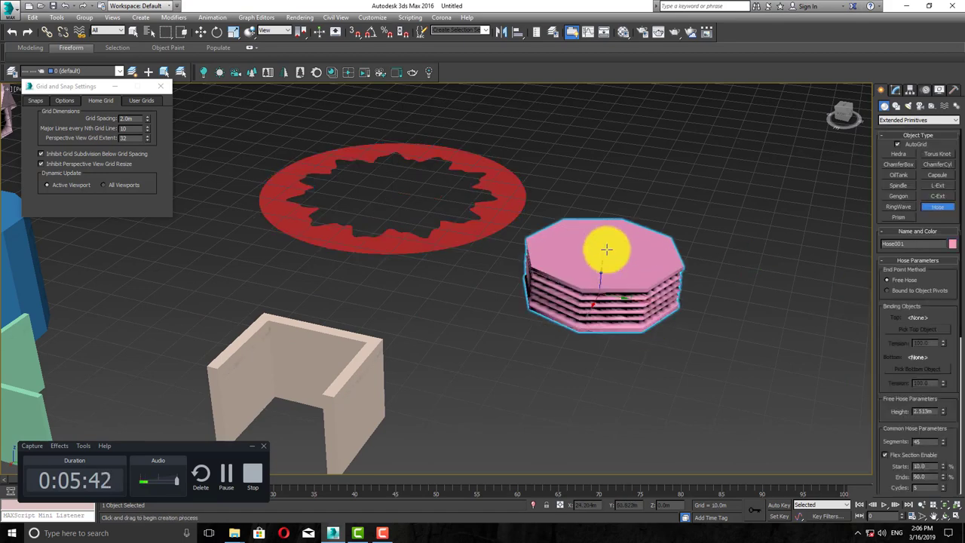
{"action": "left_click", "coordinate": [639, 118]}
- Draw a prism near the L- and C-extrusions with sides of about 7.08 m, 10.36 m and 10.36 m, and finish creating primitives
{"action": "middle_click_drag", "start_coordinate": [545, 227], "coordinate": [506, 138], "text": "alt"}
{"action": "left_click", "coordinate": [897, 218]}
{"action": "scroll", "coordinate": [534, 286], "scroll_direction": "down", "scroll_amount": 5}
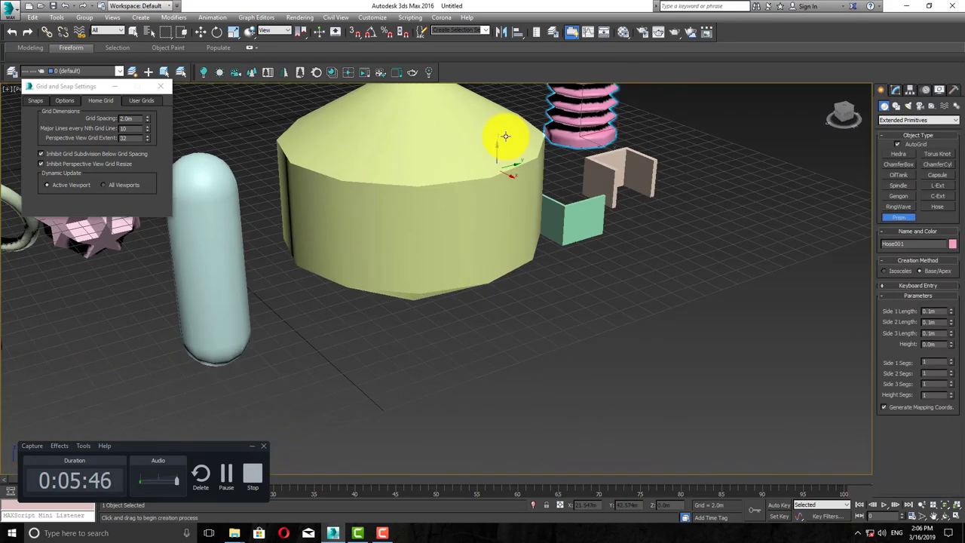
{"action": "scroll", "coordinate": [482, 173], "scroll_direction": "down", "scroll_amount": 3}
{"action": "middle_click_drag", "start_coordinate": [568, 276], "coordinate": [521, 296], "text": "alt"}
{"action": "left_click_drag", "start_coordinate": [401, 243], "coordinate": [446, 288]}
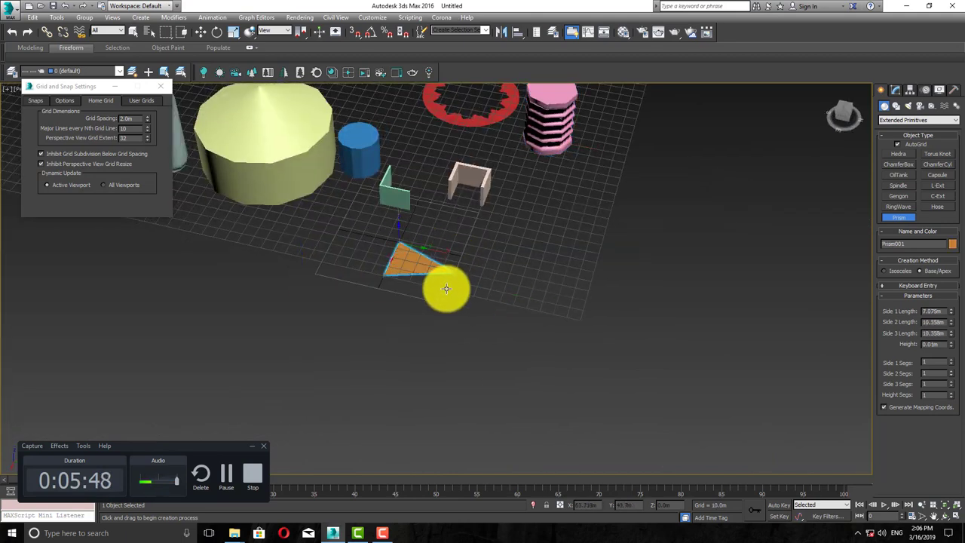
{"action": "middle_click_drag", "start_coordinate": [422, 256], "coordinate": [378, 301], "text": "alt"}
{"action": "right_click", "coordinate": [378, 300]}
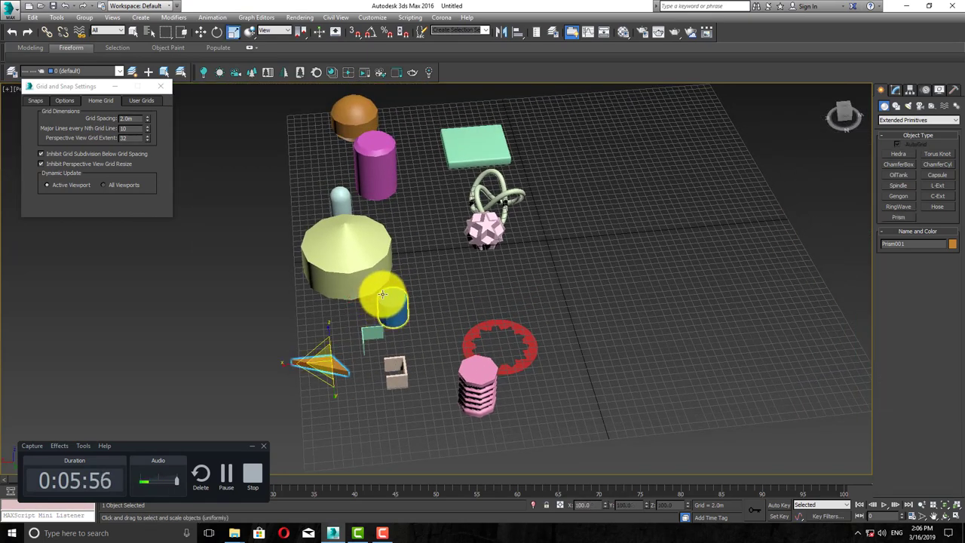
- Select all the extended primitives in the scene and delete them
{"action": "key", "text": "ctrl+a"}
{"action": "key", "text": "Delete"}
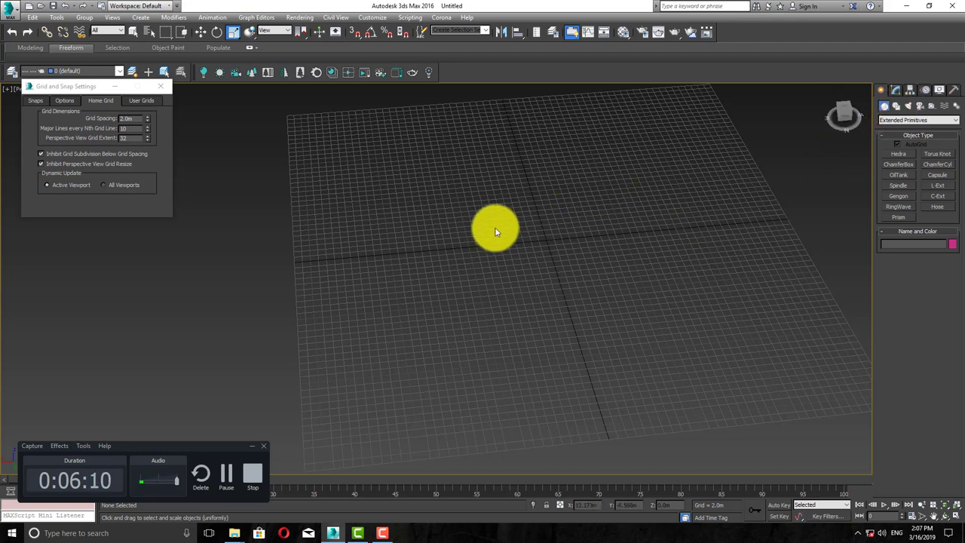
- Switch object creation from extended primitives to spline shapes
{"action": "left_click", "coordinate": [896, 106]}
{"action": "scroll", "coordinate": [380, 257], "scroll_direction": "up", "scroll_amount": 5}
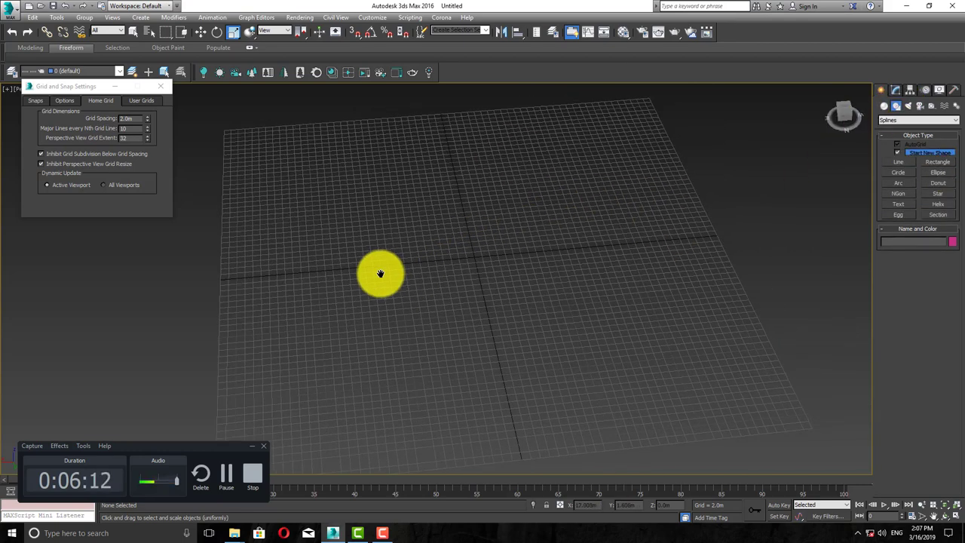
{"action": "middle_click_drag", "start_coordinate": [417, 268], "coordinate": [400, 261], "text": "alt"}
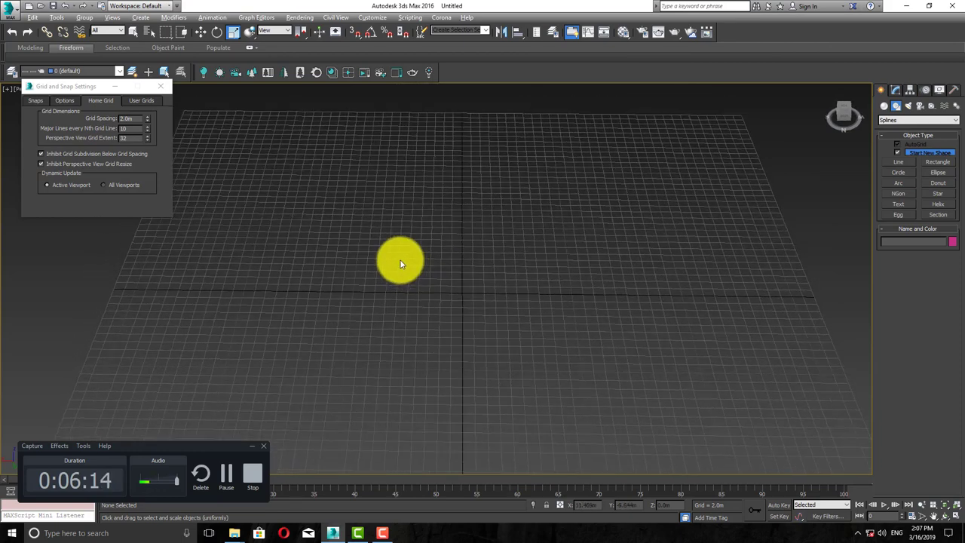
- Draw a closed, straight-sided line in an irregular arrow-like outline around the grid centre in the Perspective view
{"action": "left_click", "coordinate": [904, 163]}
{"action": "scroll", "coordinate": [498, 297], "scroll_direction": "up", "scroll_amount": 2}
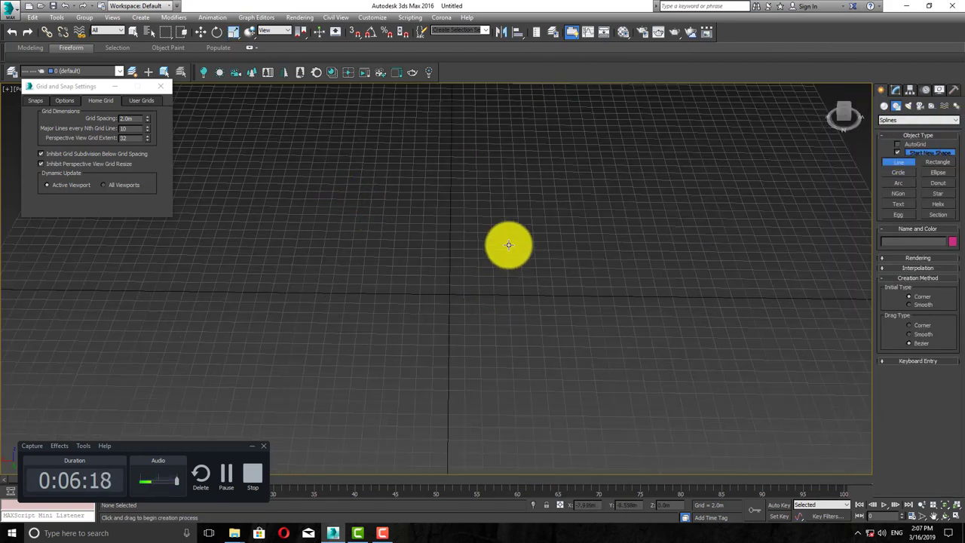
{"action": "left_click", "coordinate": [424, 201]}
{"action": "left_click", "coordinate": [530, 283]}
{"action": "left_click", "coordinate": [329, 431]}
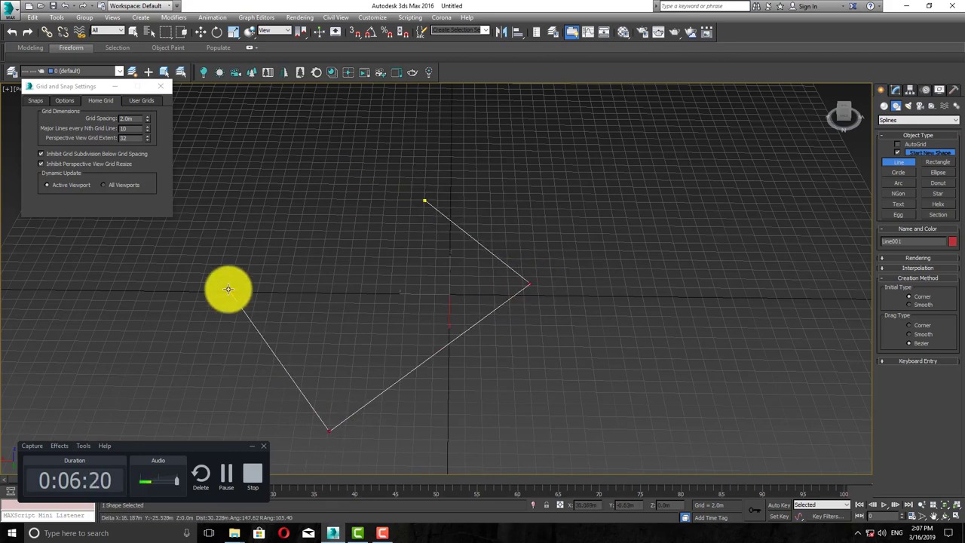
{"action": "left_click", "coordinate": [230, 290]}
{"action": "left_click", "coordinate": [398, 265]}
{"action": "left_click", "coordinate": [375, 159]}
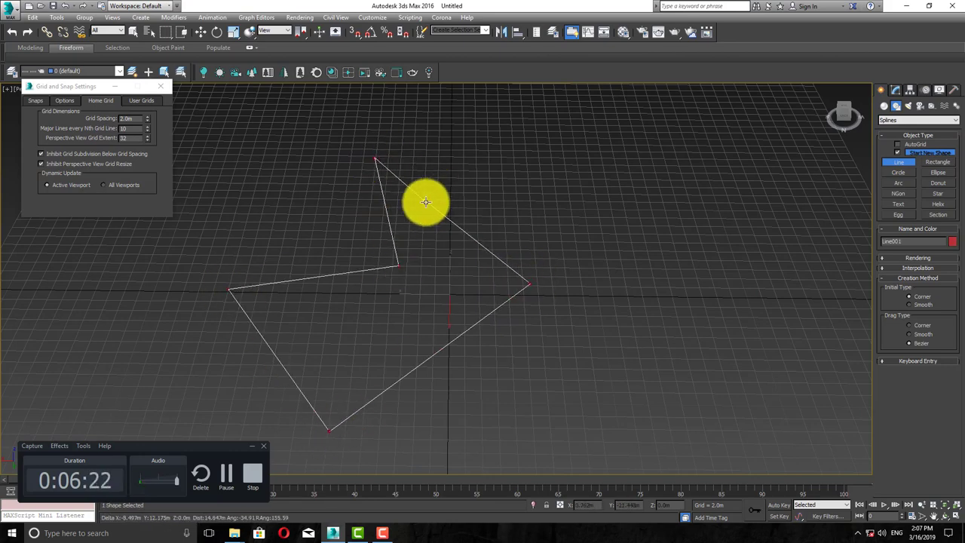
{"action": "left_click", "coordinate": [425, 202]}
{"action": "left_click", "coordinate": [469, 297]}
{"action": "middle_click_drag", "start_coordinate": [386, 351], "coordinate": [401, 351], "text": "alt"}
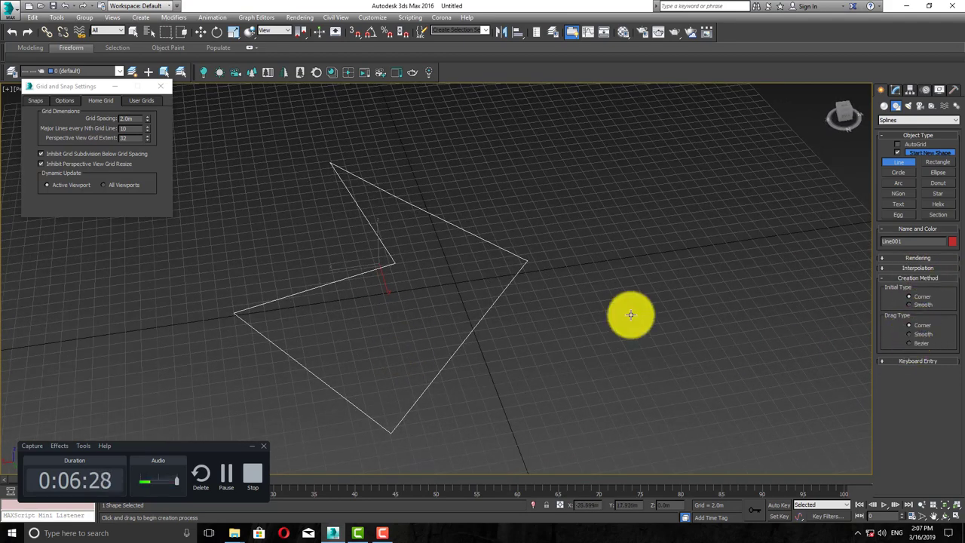
- Move the Grid and Snap Settings window aside and switch to a maximized Top viewport
{"action": "key", "text": "alt+w"}
{"action": "middle_click_drag", "start_coordinate": [260, 175], "coordinate": [392, 207]}
{"action": "left_click", "coordinate": [256, 209]}
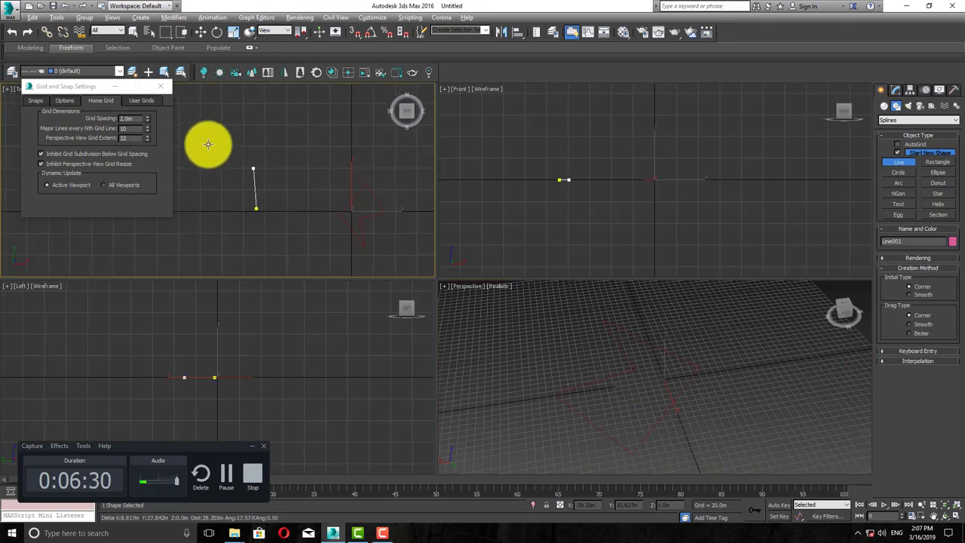
{"action": "right_click", "coordinate": [278, 188]}
{"action": "left_click_drag", "start_coordinate": [89, 88], "coordinate": [636, 129]}
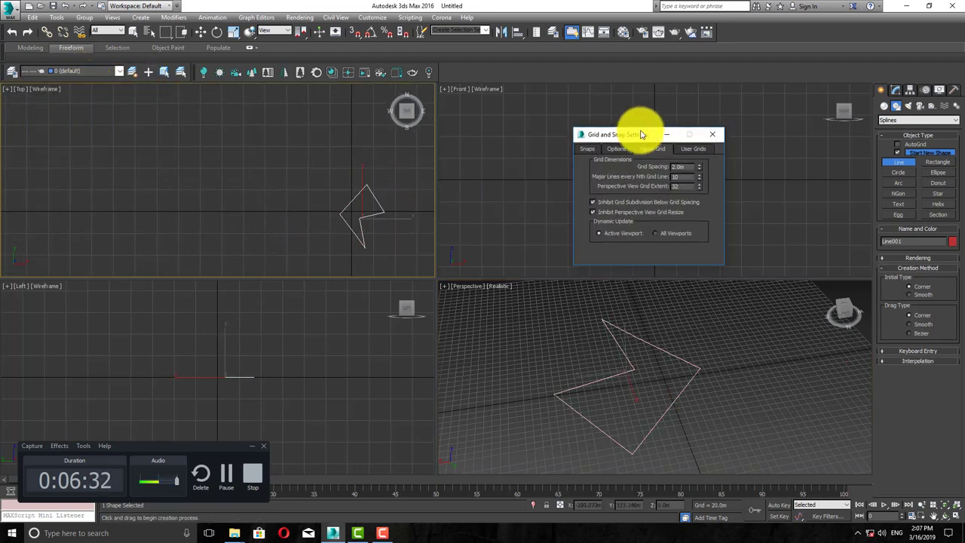
{"action": "key", "text": "alt+w"}
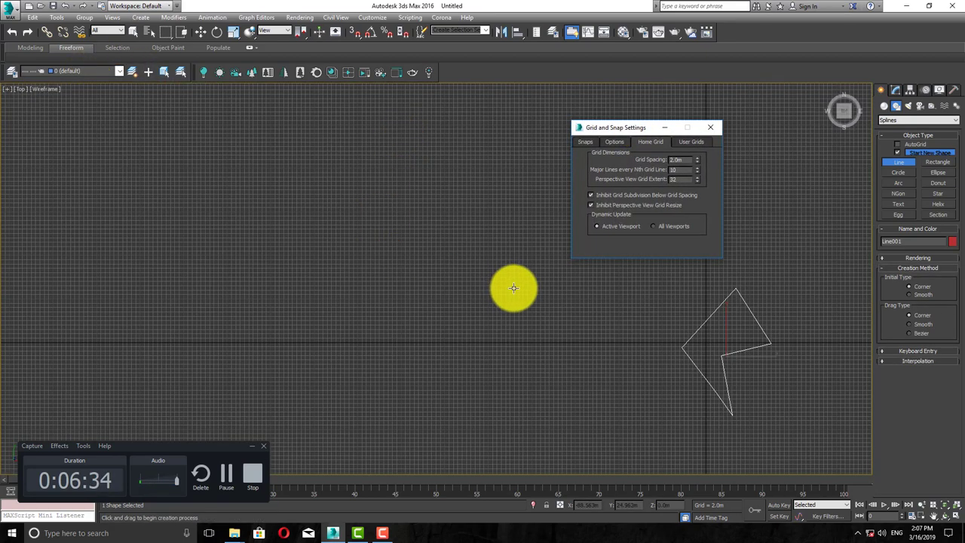
- Remove the closed line and turn on 3D snapping with only Grid Points as the snap target
{"action": "middle_click_drag", "start_coordinate": [513, 284], "coordinate": [310, 266]}
{"action": "scroll", "coordinate": [361, 328], "scroll_direction": "up", "scroll_amount": 3}
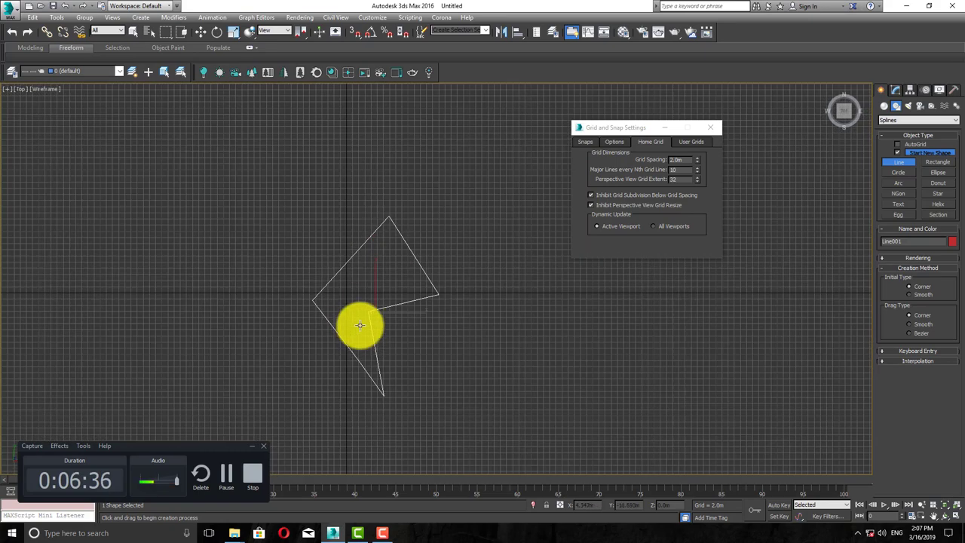
{"action": "scroll", "coordinate": [360, 305], "scroll_direction": "up", "scroll_amount": 2}
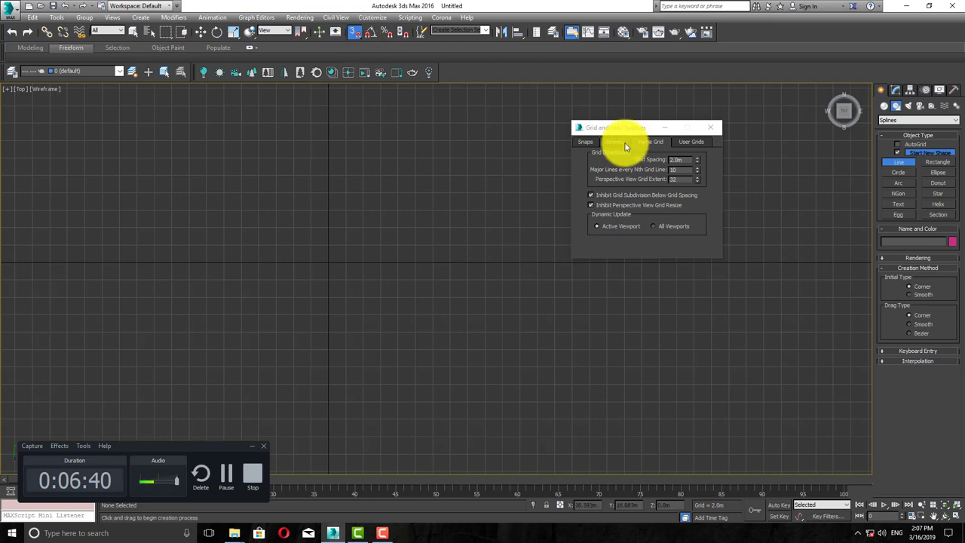
{"action": "left_click", "coordinate": [585, 142]}
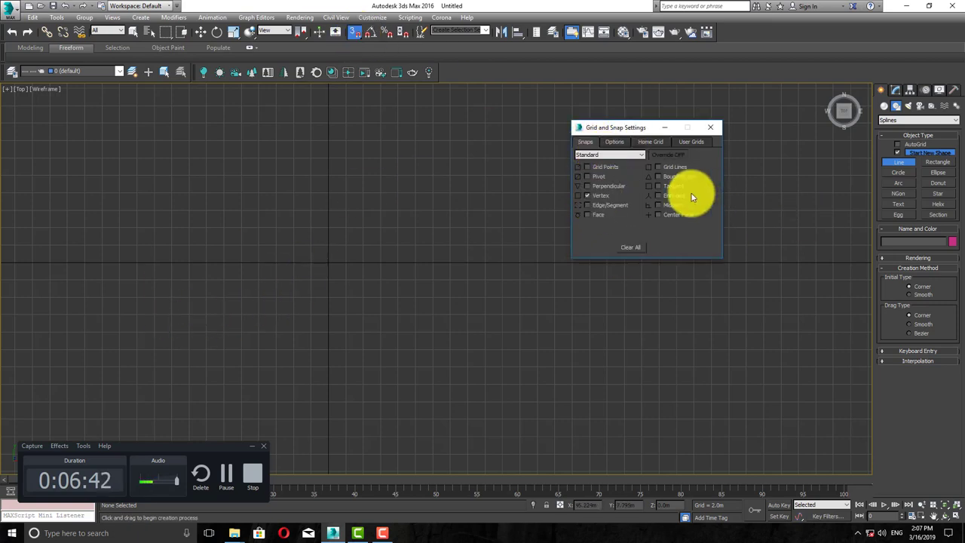
{"action": "left_click", "coordinate": [603, 167]}
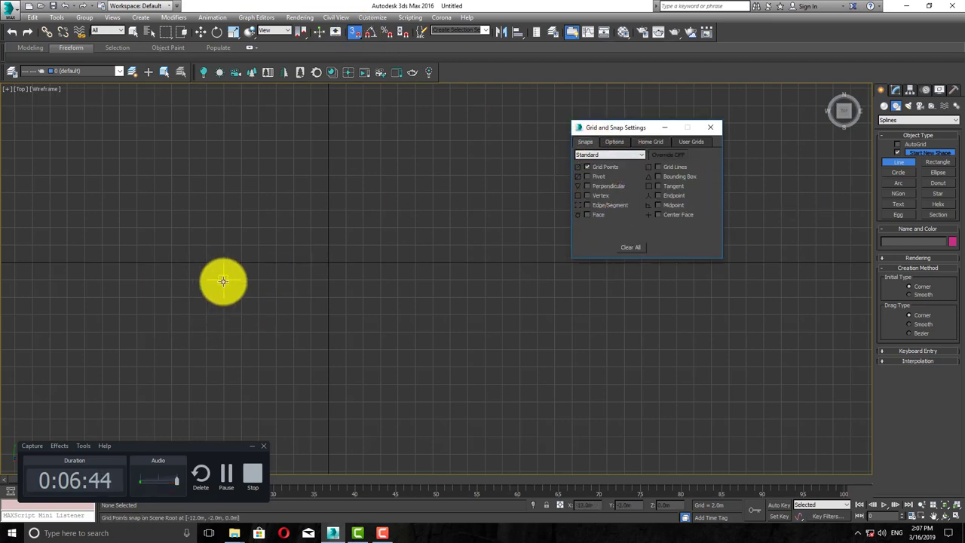
- Draw a closed eight-point line snapped to grid points, starting at the origin and passing through (2, 2), (8, 6), (12, -4) and (-2, -4)
{"action": "left_click", "coordinate": [328, 262]}
{"action": "scroll", "coordinate": [343, 193], "scroll_direction": "up", "scroll_amount": 2}
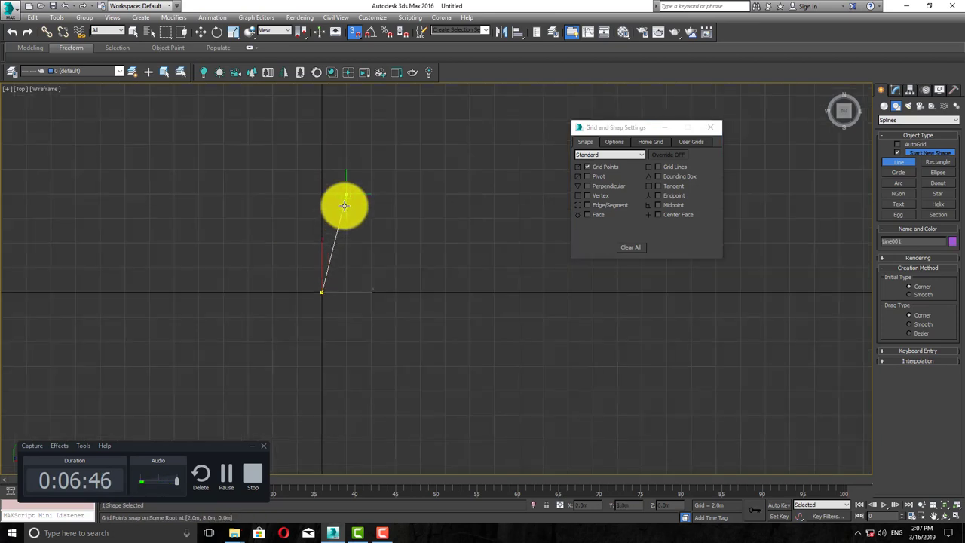
{"action": "left_click", "coordinate": [344, 268]}
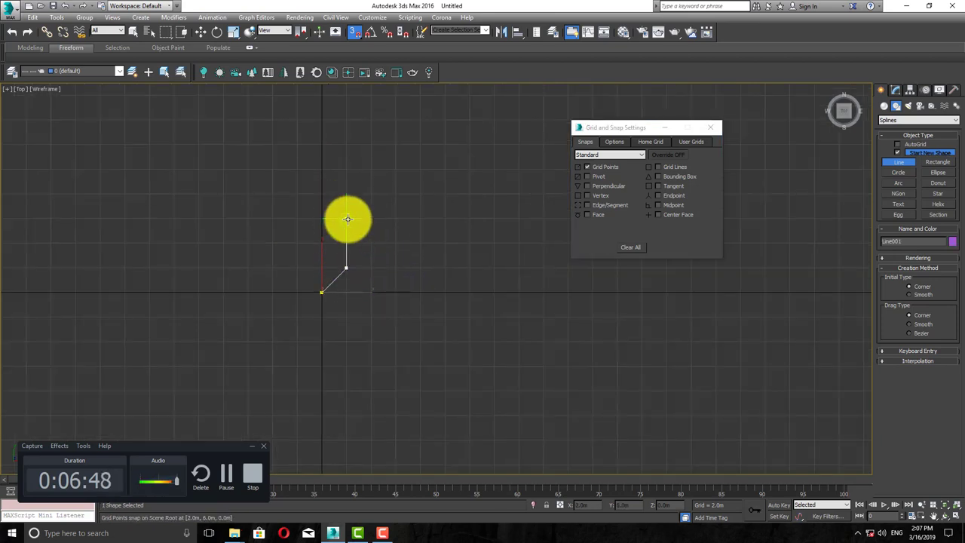
{"action": "left_click", "coordinate": [347, 219]}
{"action": "left_click", "coordinate": [420, 219]}
{"action": "left_click", "coordinate": [420, 317]}
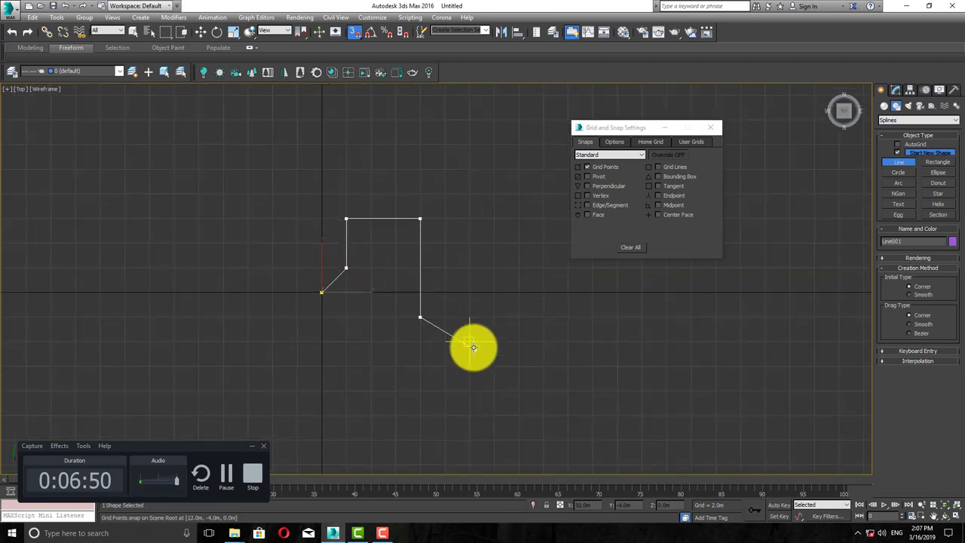
{"action": "left_click", "coordinate": [469, 341]}
{"action": "left_click", "coordinate": [420, 366]}
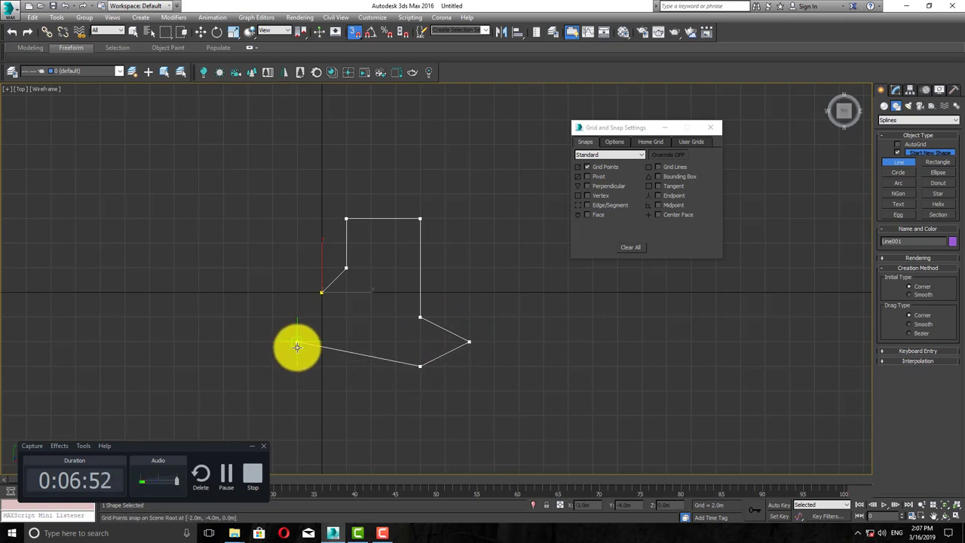
{"action": "left_click", "coordinate": [297, 345]}
{"action": "left_click", "coordinate": [323, 293]}
{"action": "left_click", "coordinate": [452, 295]}
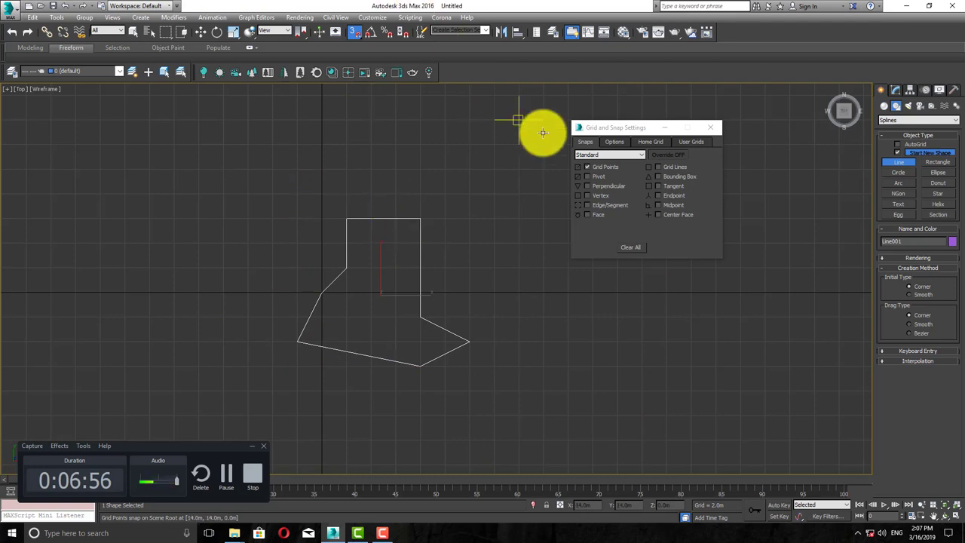
- Review the Home Grid settings, including the grid spacing, and return to the snap options
{"action": "left_click", "coordinate": [652, 143]}
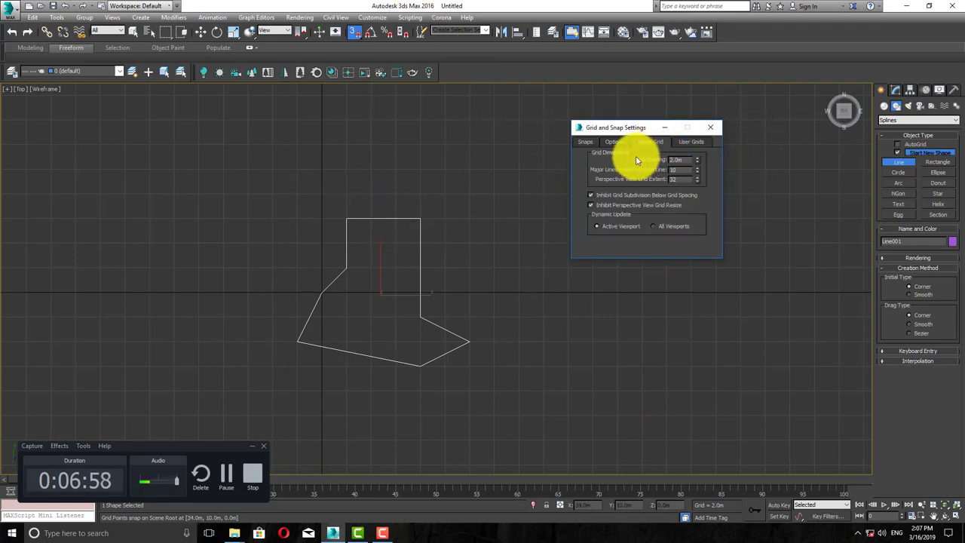
{"action": "scroll", "coordinate": [398, 287], "scroll_direction": "up", "scroll_amount": 3}
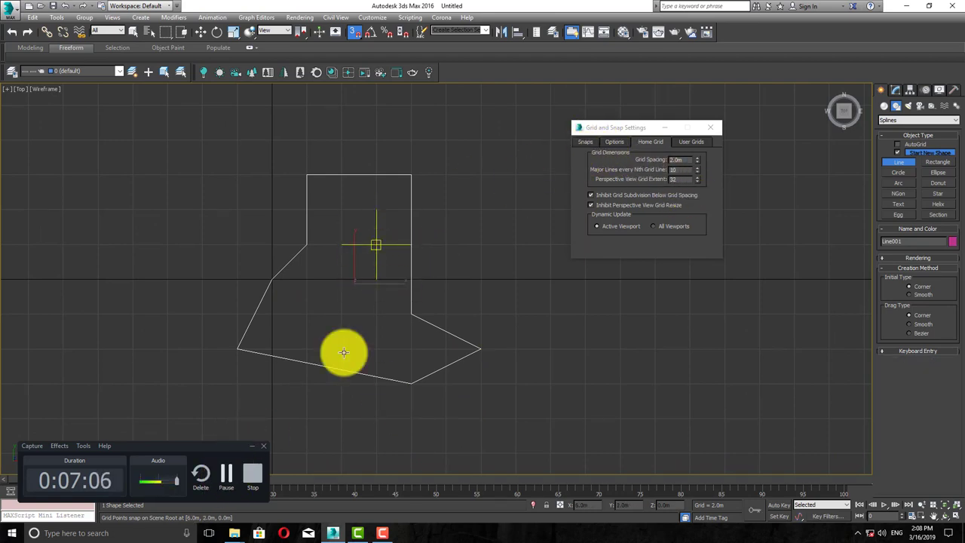
{"action": "left_click", "coordinate": [588, 141]}
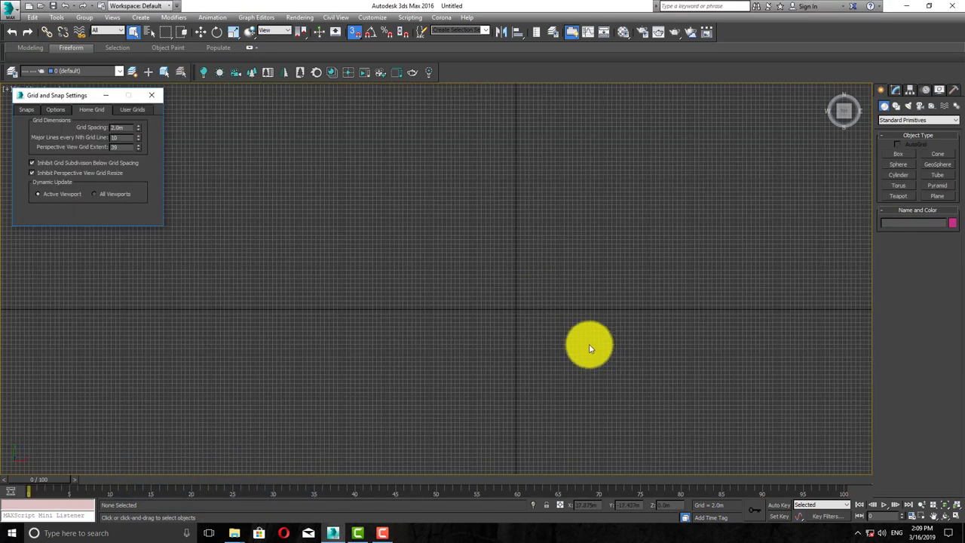
{"action": "left_click", "coordinate": [383, 534]}
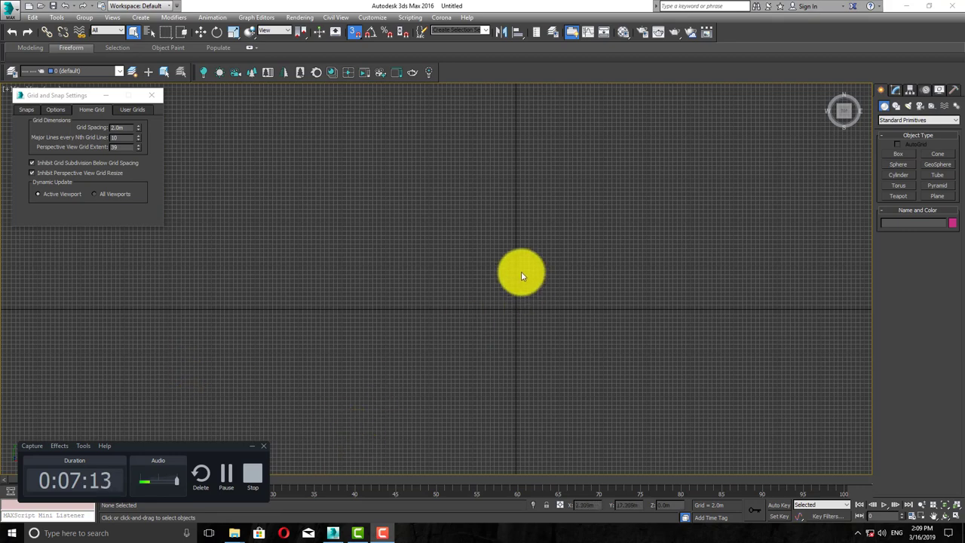
- Start a spline line with snapping off and its Drag Type set to Corner
{"action": "scroll", "coordinate": [521, 275], "scroll_direction": "up", "scroll_amount": 5}
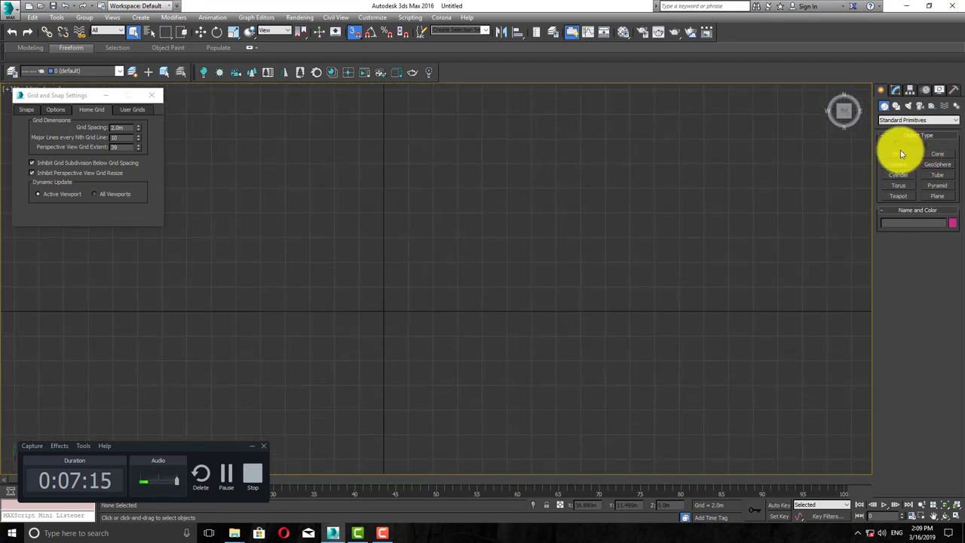
{"action": "left_click", "coordinate": [896, 105]}
{"action": "left_click", "coordinate": [897, 162]}
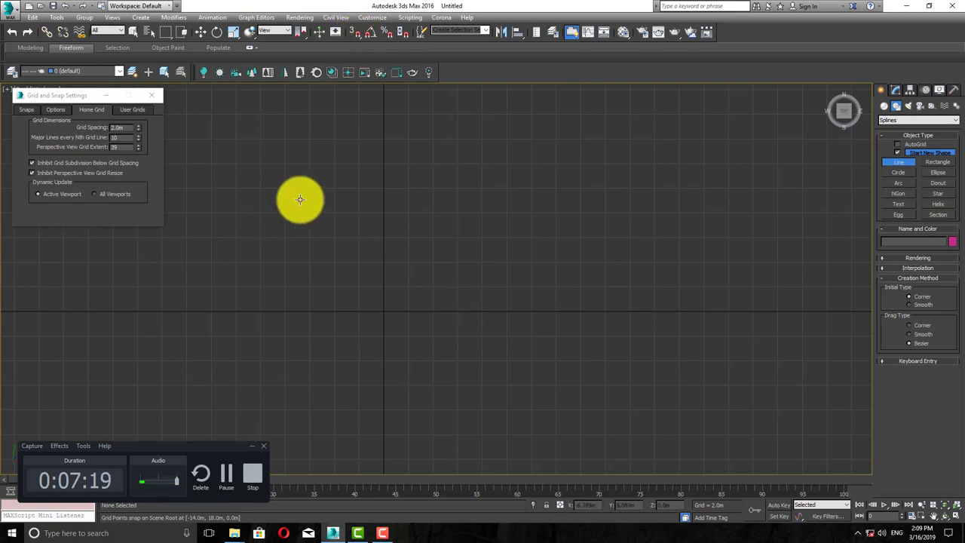
{"action": "left_click", "coordinate": [910, 327]}
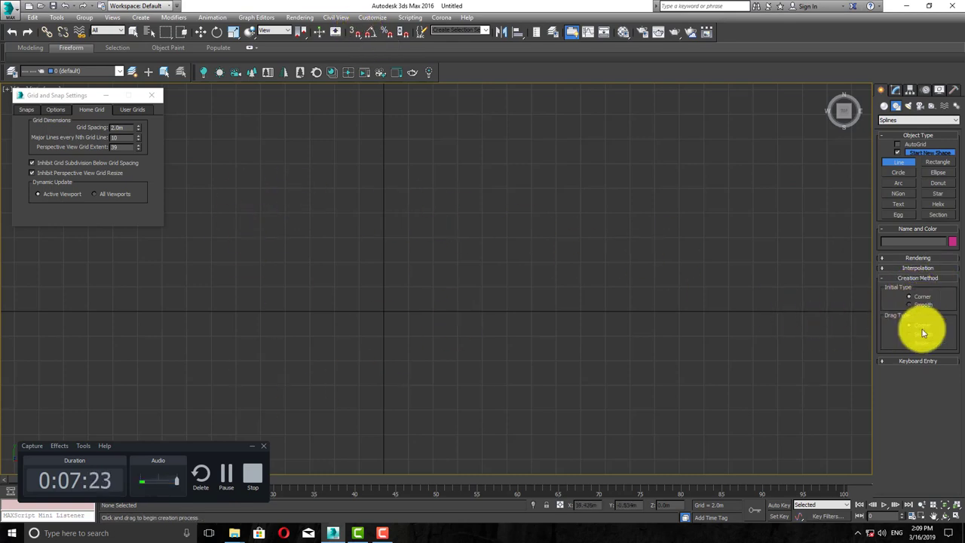
- Draw an open line of nine straight horizontal and vertical segments around the origin, ending it without closing the spline
{"action": "left_click", "coordinate": [316, 244]}
{"action": "left_click", "coordinate": [495, 244]}
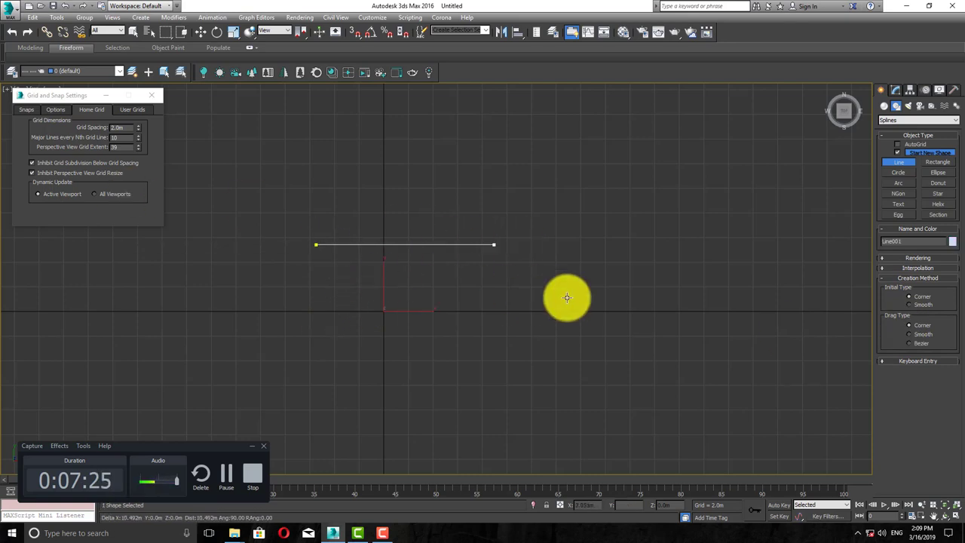
{"action": "left_click", "coordinate": [453, 249]}
{"action": "left_click", "coordinate": [453, 360]}
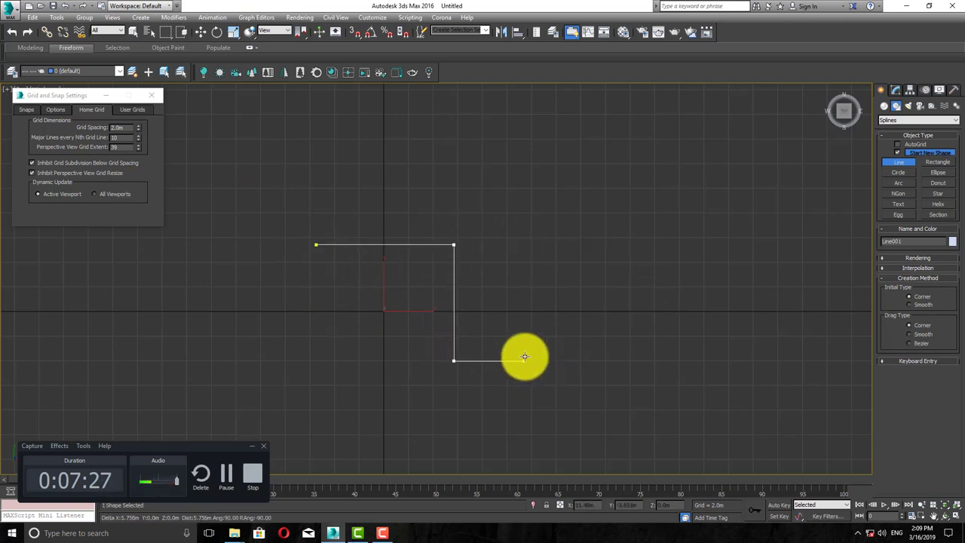
{"action": "left_click", "coordinate": [548, 361]}
{"action": "left_click", "coordinate": [548, 202]}
{"action": "left_click", "coordinate": [291, 201]}
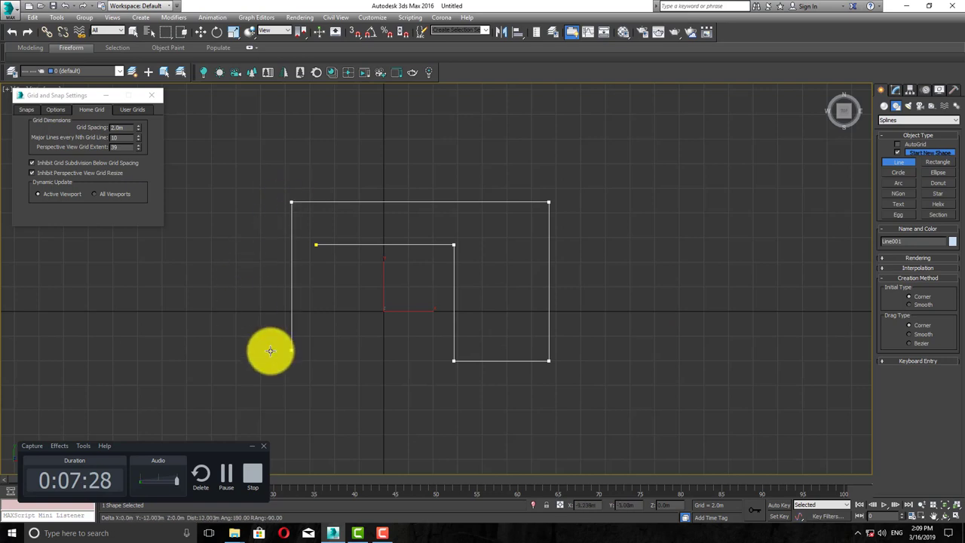
{"action": "left_click", "coordinate": [291, 352]}
{"action": "left_click", "coordinate": [355, 353]}
{"action": "left_click", "coordinate": [355, 306]}
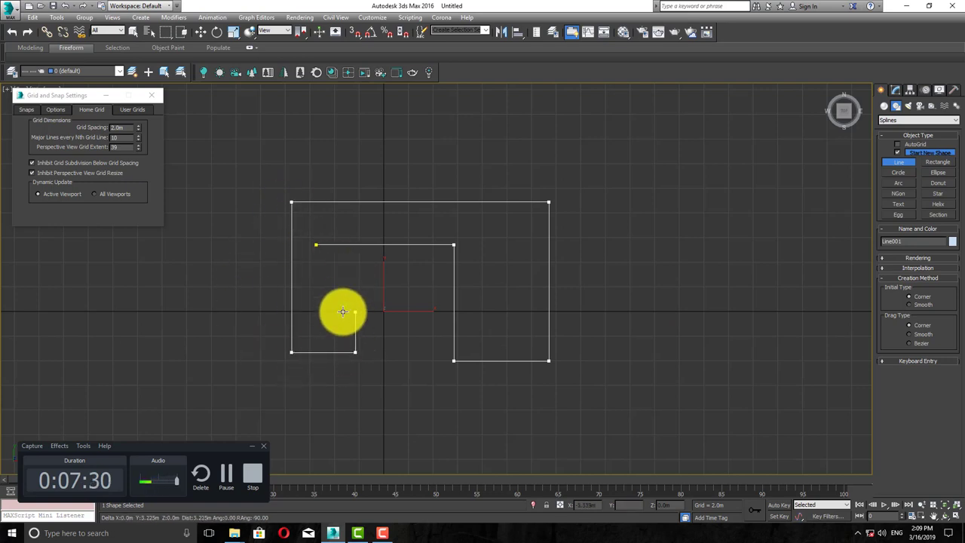
{"action": "left_click", "coordinate": [312, 307]}
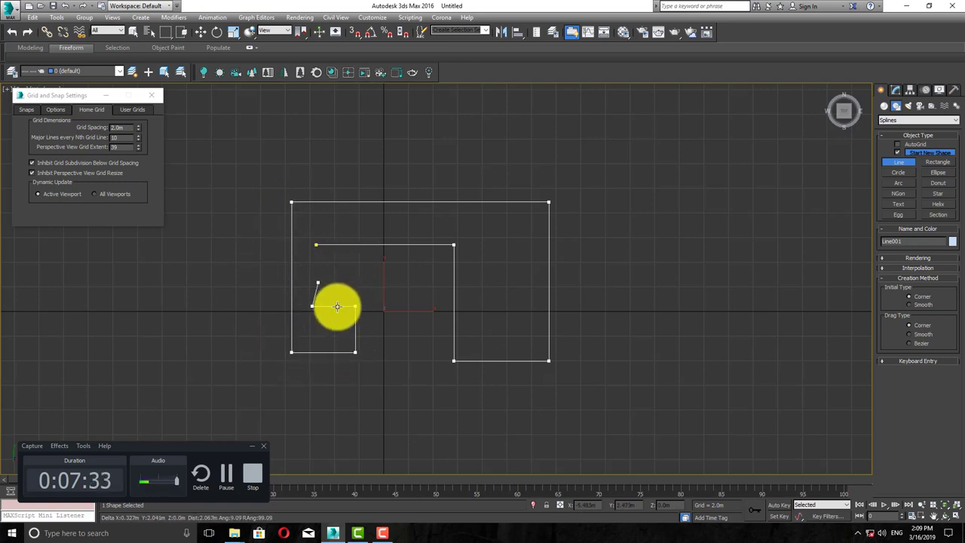
{"action": "left_click", "coordinate": [454, 244]}
{"action": "right_click", "coordinate": [474, 271]}
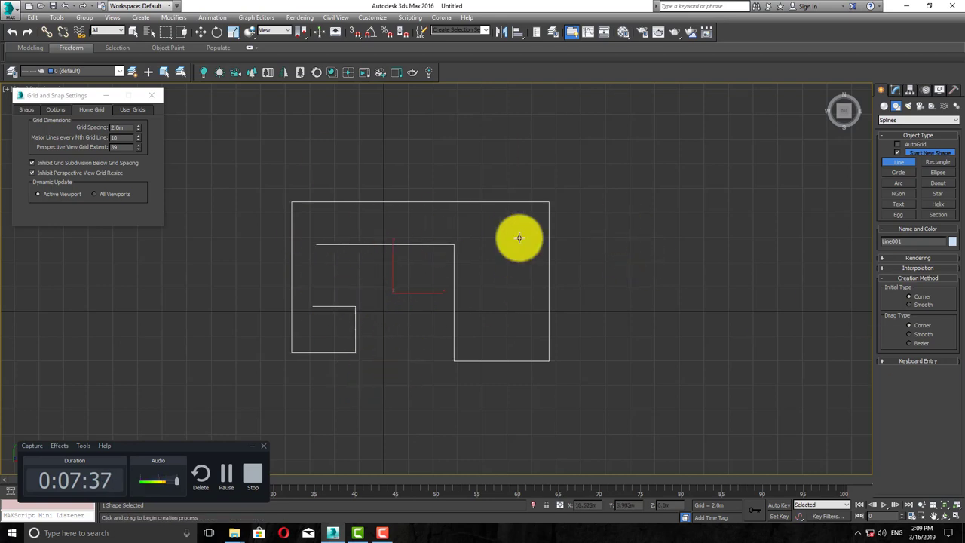
- Exit the Line tool, show the open line in the maximized Perspective viewport and delete it
{"action": "middle_click_drag", "start_coordinate": [567, 261], "coordinate": [496, 267]}
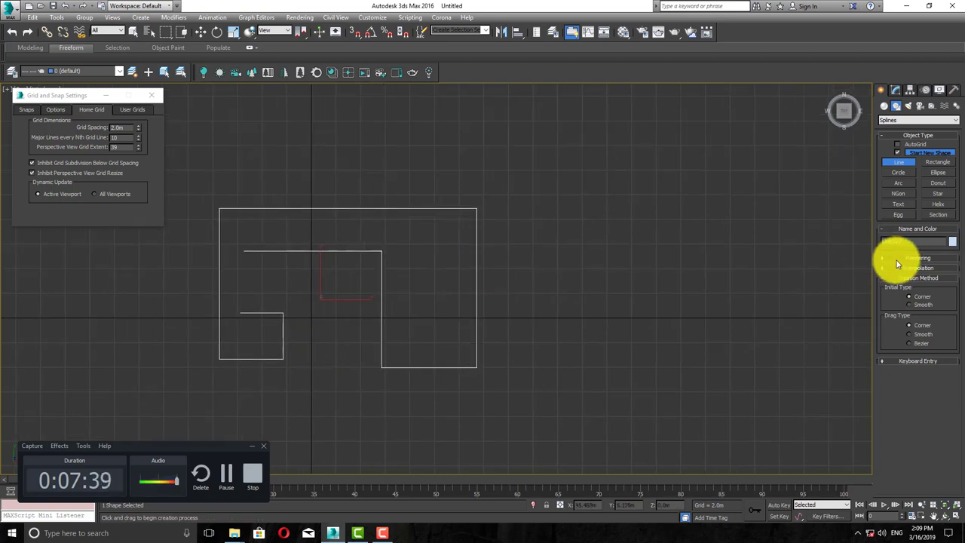
{"action": "key", "text": "alt+w"}
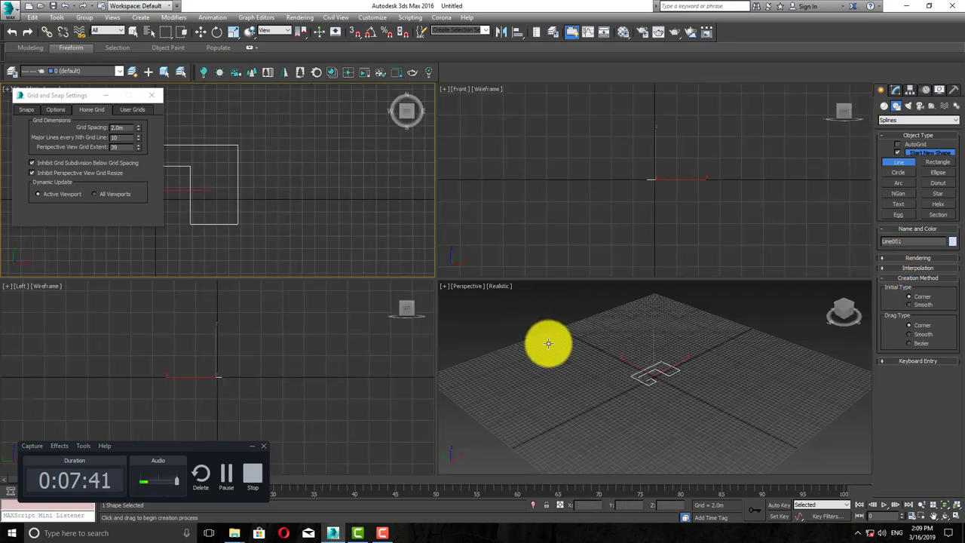
{"action": "right_click", "coordinate": [552, 345]}
{"action": "right_click", "coordinate": [617, 383]}
{"action": "key", "text": "alt+w"}
{"action": "middle_click_drag", "start_coordinate": [470, 306], "coordinate": [433, 293]}
{"action": "scroll", "coordinate": [381, 243], "scroll_direction": "up", "scroll_amount": 7}
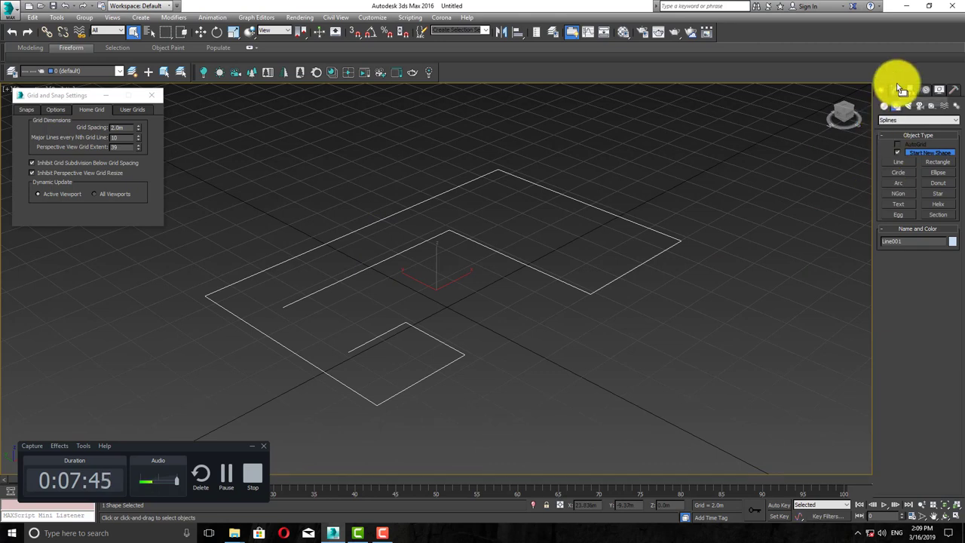
{"action": "key", "text": "Delete"}
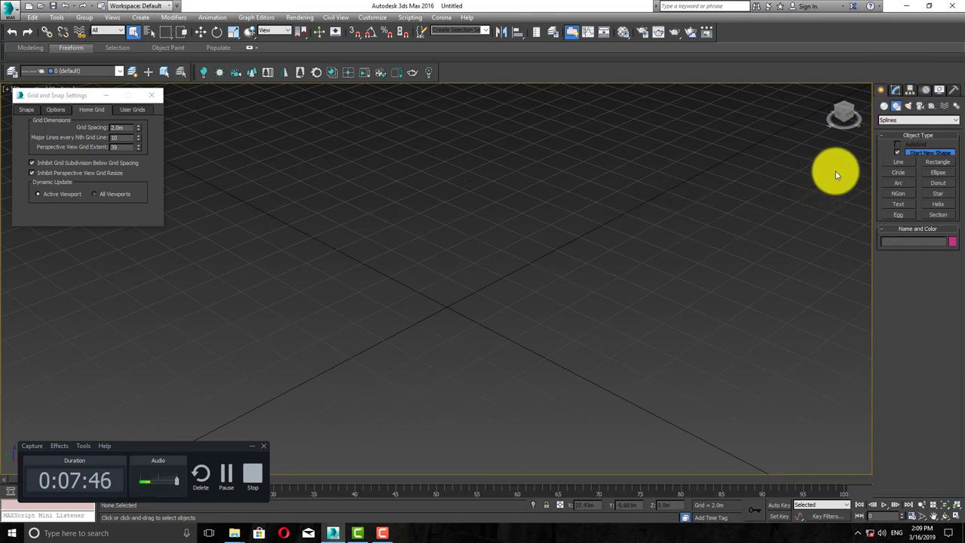
- Draw a four-sided corner line around the origin in the Perspective viewport and close the spline
{"action": "left_click", "coordinate": [898, 161]}
{"action": "left_click", "coordinate": [453, 184]}
{"action": "left_click", "coordinate": [621, 341]}
{"action": "left_click", "coordinate": [291, 411]}
{"action": "left_click", "coordinate": [288, 299]}
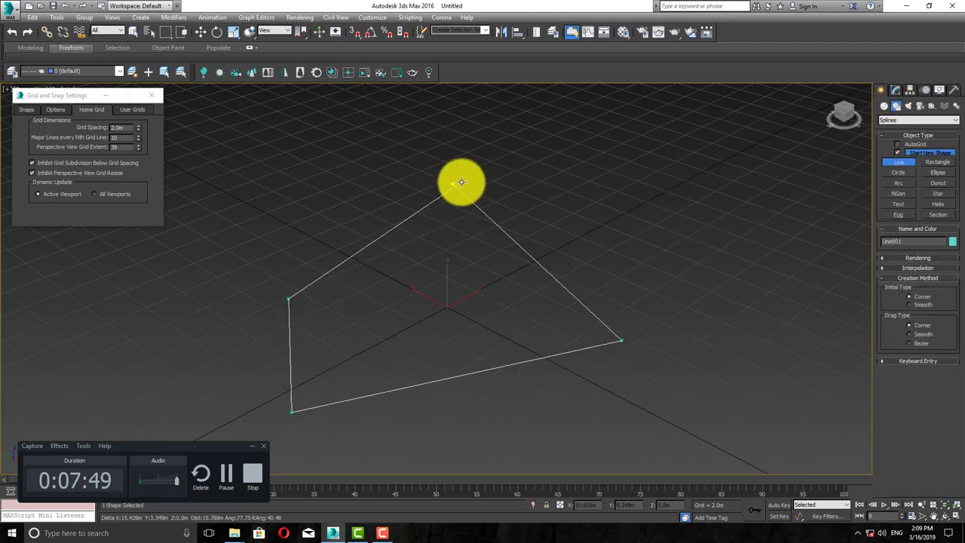
{"action": "left_click", "coordinate": [452, 183]}
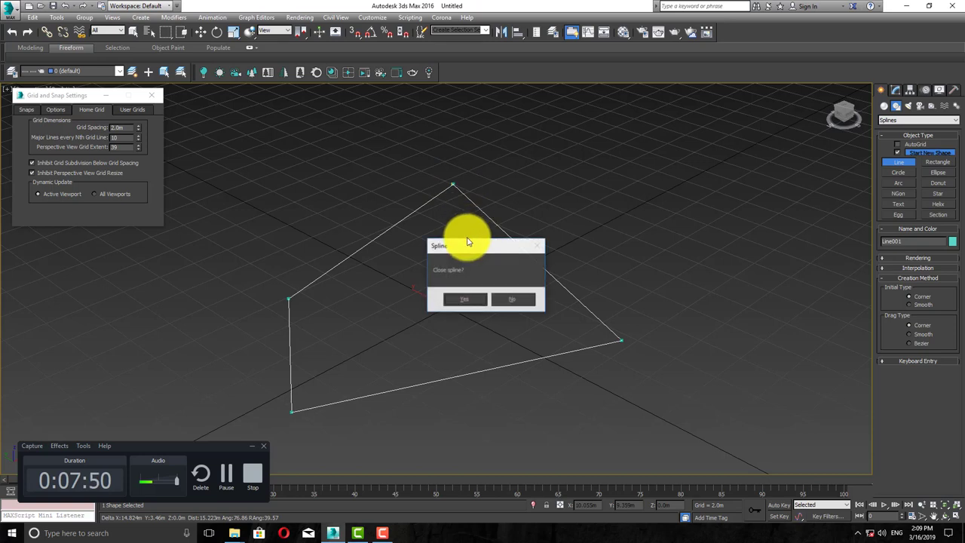
{"action": "left_click", "coordinate": [455, 302]}
- Enable the line in renderer and viewport with a radial section, thickness about 1.37 m and 9 sides
{"action": "left_click", "coordinate": [887, 258]}
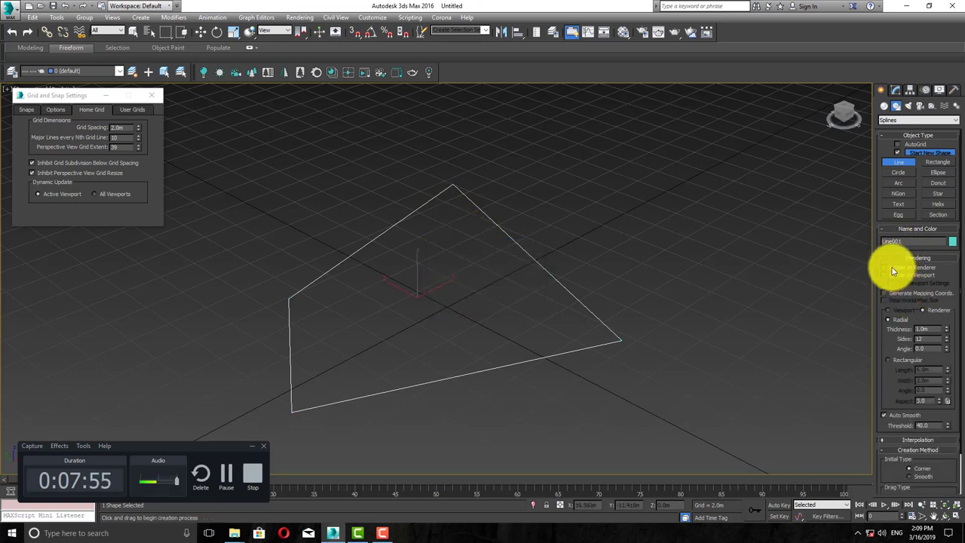
{"action": "left_click", "coordinate": [897, 276]}
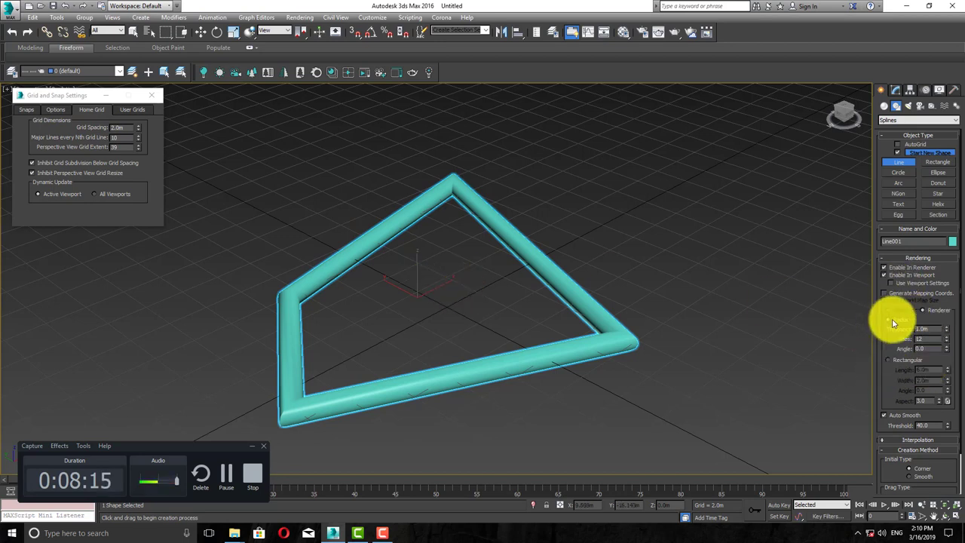
{"action": "left_click_drag", "start_coordinate": [946, 328], "coordinate": [95, 304]}
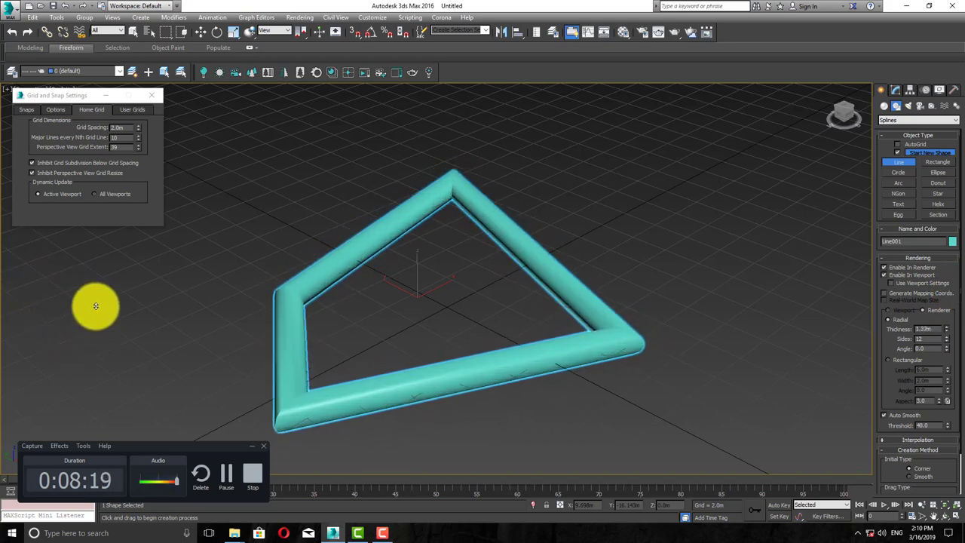
{"action": "mouse_move", "coordinate": [947, 341]}
{"action": "left_mouse_down"}
{"action": "mouse_move", "coordinate": [943, 319]}
{"action": "mouse_move", "coordinate": [947, 367]}
{"action": "mouse_move", "coordinate": [955, 358]}
{"action": "mouse_move", "coordinate": [944, 323]}
{"action": "mouse_move", "coordinate": [948, 337]}
{"action": "mouse_move", "coordinate": [930, 344]}
{"action": "left_mouse_up"}
- Switch the line's section to rectangular with length 3 m, width 0.25 m and an angle of about -12.74
{"action": "left_click", "coordinate": [897, 359]}
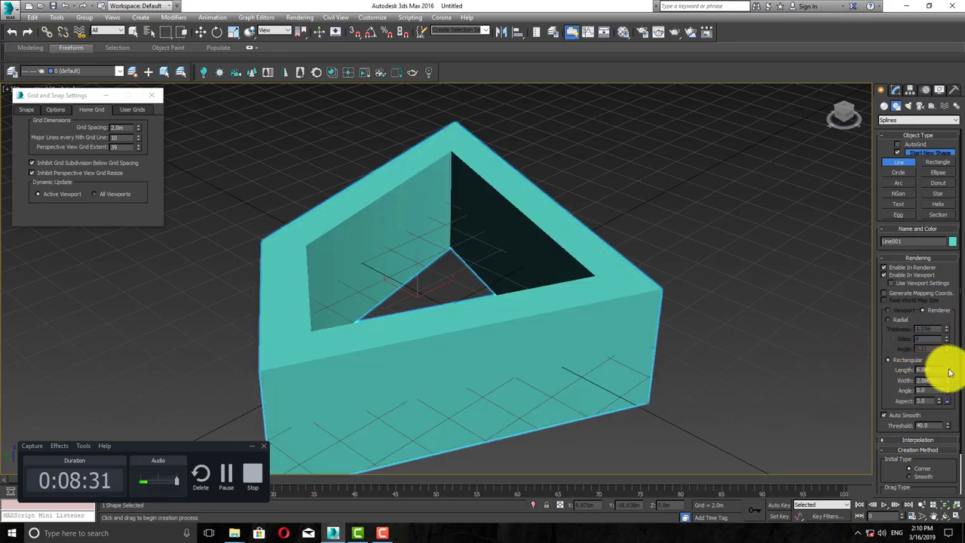
{"action": "left_click_drag", "start_coordinate": [950, 372], "coordinate": [932, 370]}
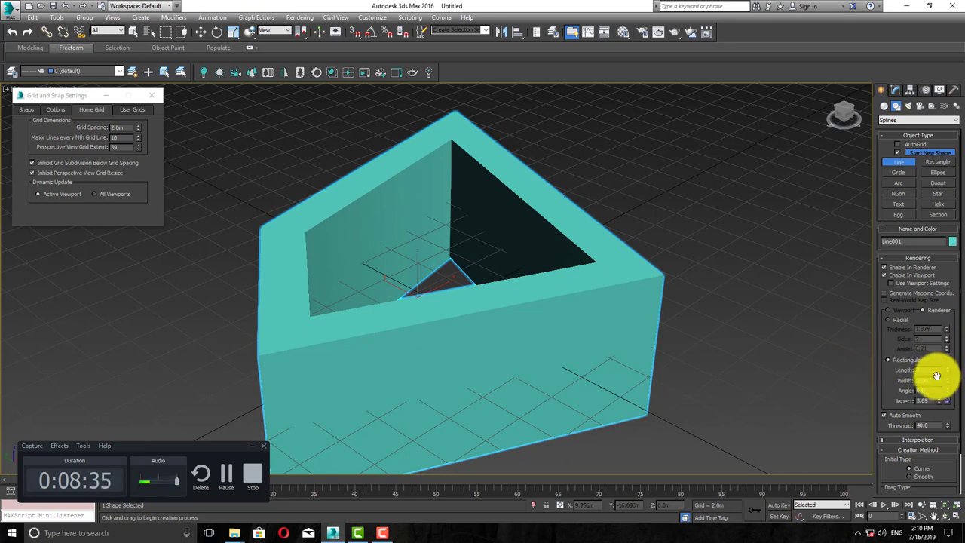
{"action": "left_click_drag", "start_coordinate": [933, 382], "coordinate": [875, 374]}
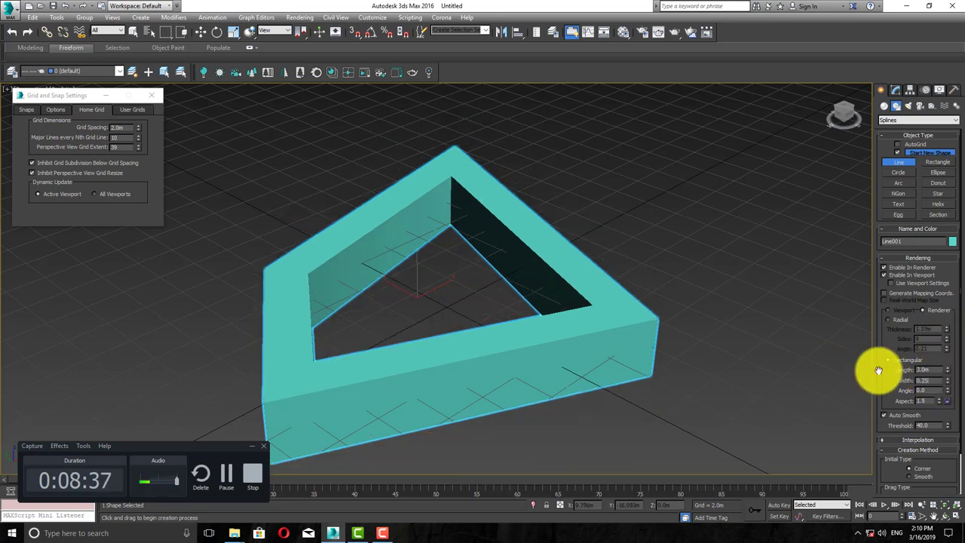
{"action": "type", "text": "0.25"}
{"action": "key", "text": "Return"}
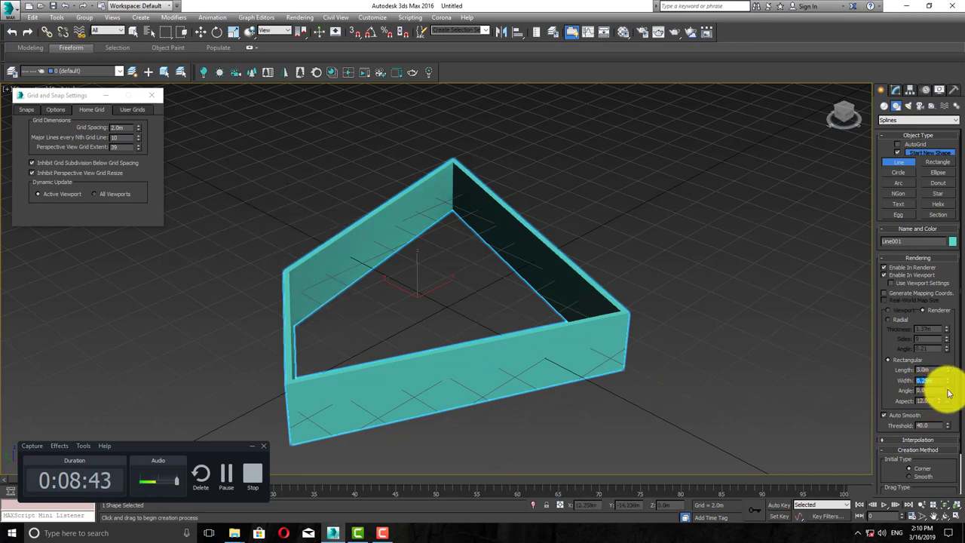
{"action": "left_click_drag", "start_coordinate": [949, 392], "coordinate": [921, 450]}
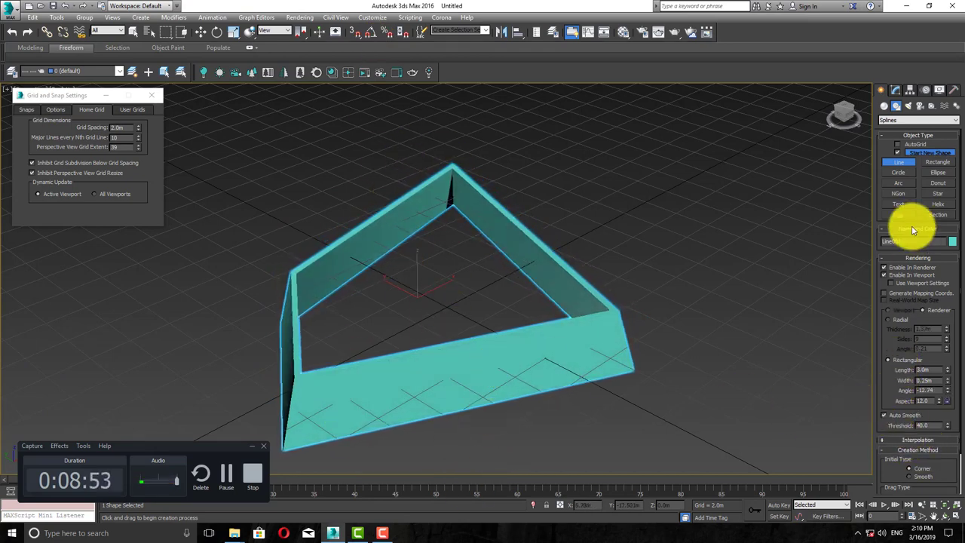
- Turn off the line's rendering in renderer and viewport, and show the Keyboard Entry settings instead of the Rendering settings
{"action": "left_click", "coordinate": [893, 277]}
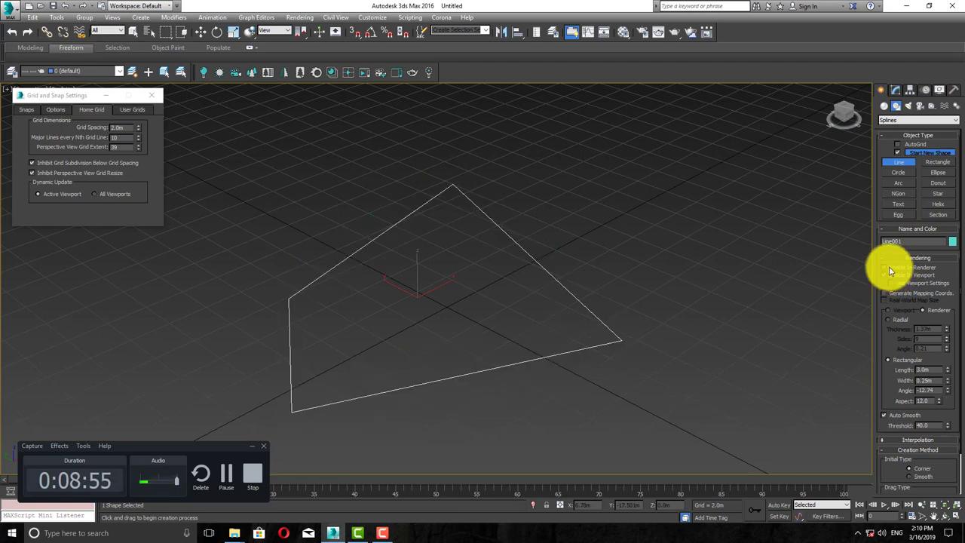
{"action": "left_click", "coordinate": [888, 257]}
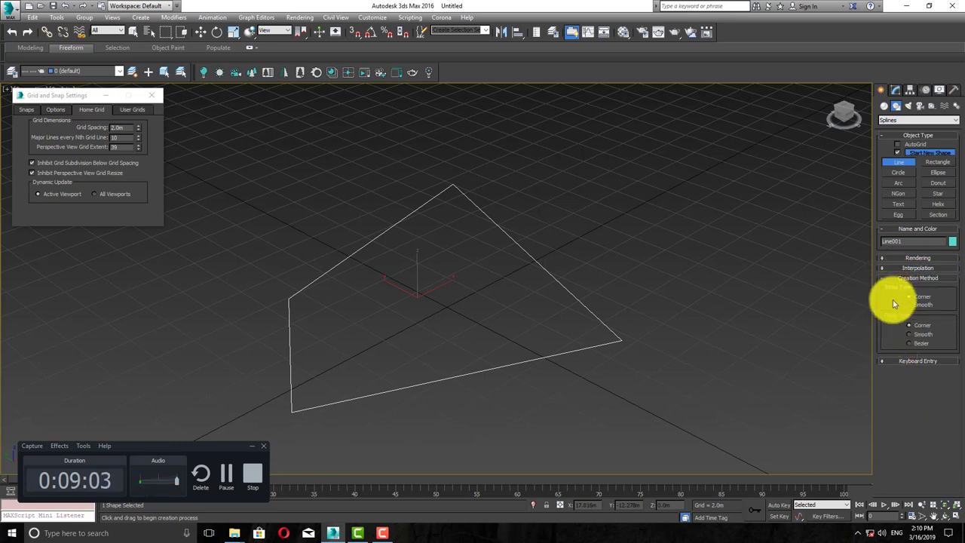
{"action": "left_click", "coordinate": [889, 361]}
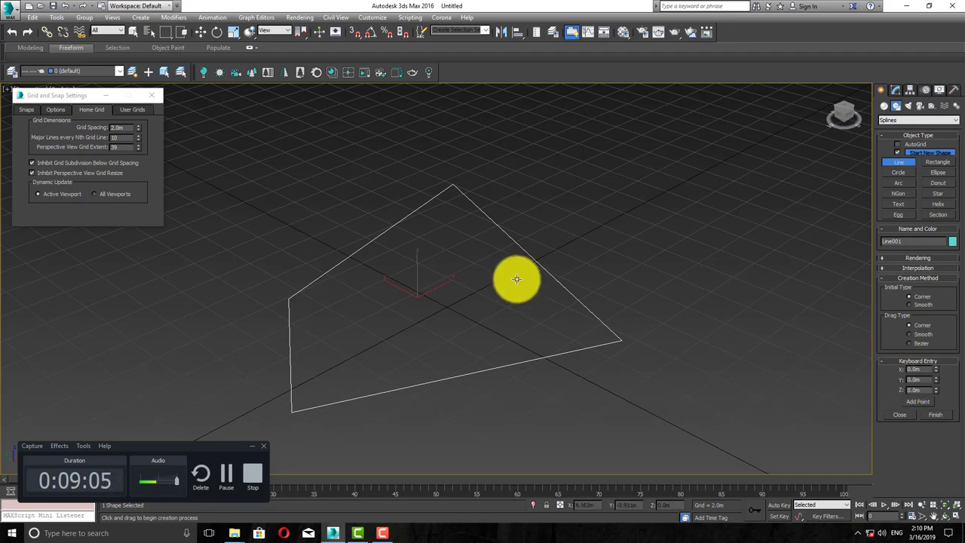
- Exit the Line tool, delete the four-sided line and maximize the Top viewport around the origin
{"action": "key", "text": "alt+w"}
{"action": "right_click", "coordinate": [349, 198]}
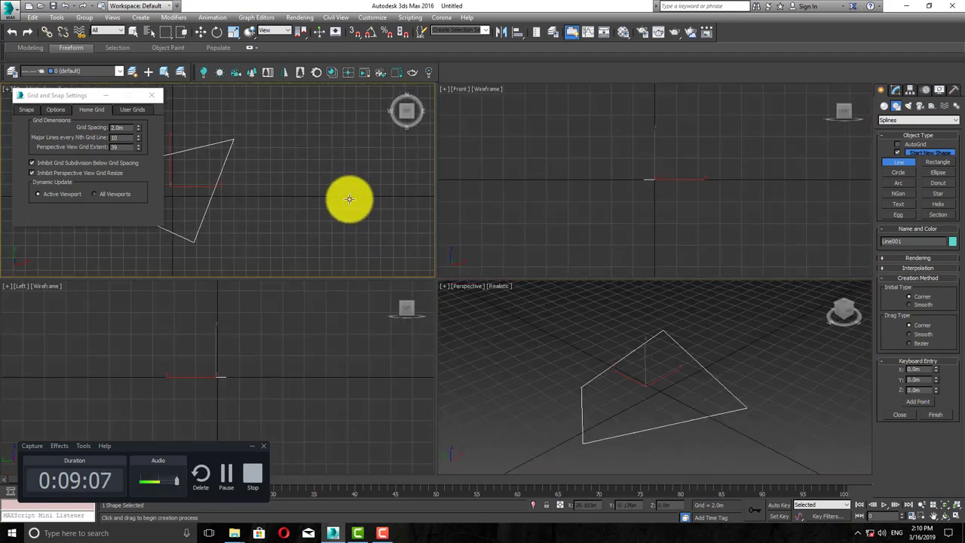
{"action": "right_click", "coordinate": [343, 198]}
{"action": "middle_click_drag", "start_coordinate": [291, 216], "coordinate": [305, 216]}
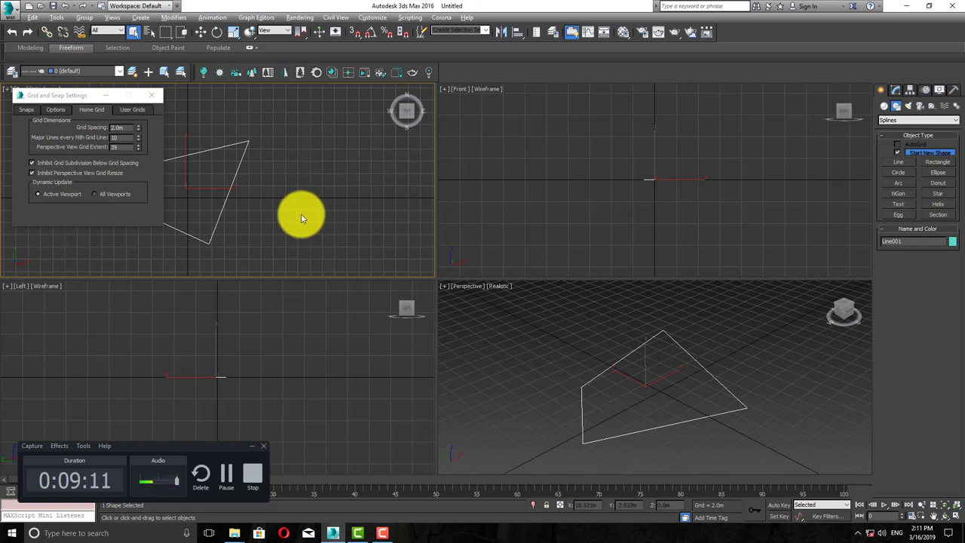
{"action": "key", "text": "alt+w"}
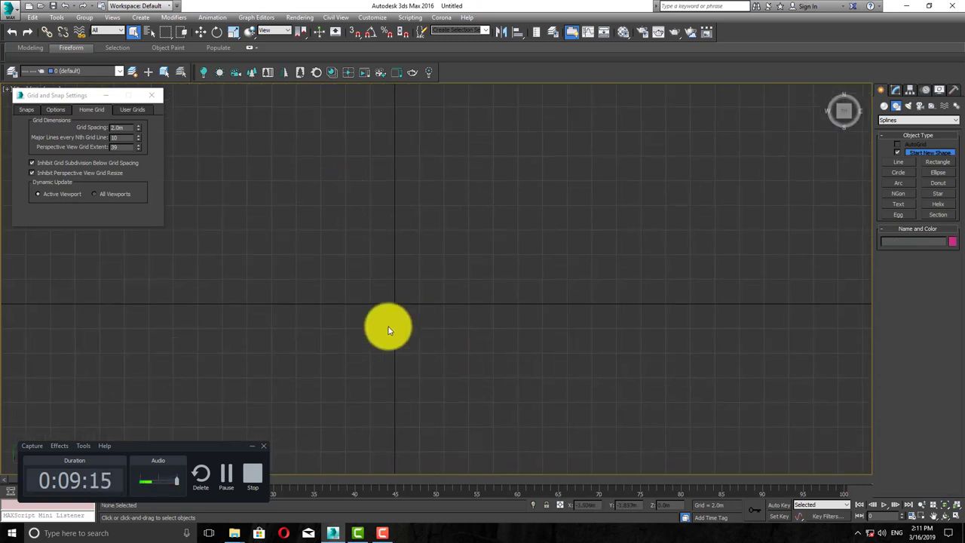
{"action": "scroll", "coordinate": [398, 309], "scroll_direction": "up", "scroll_amount": 2}
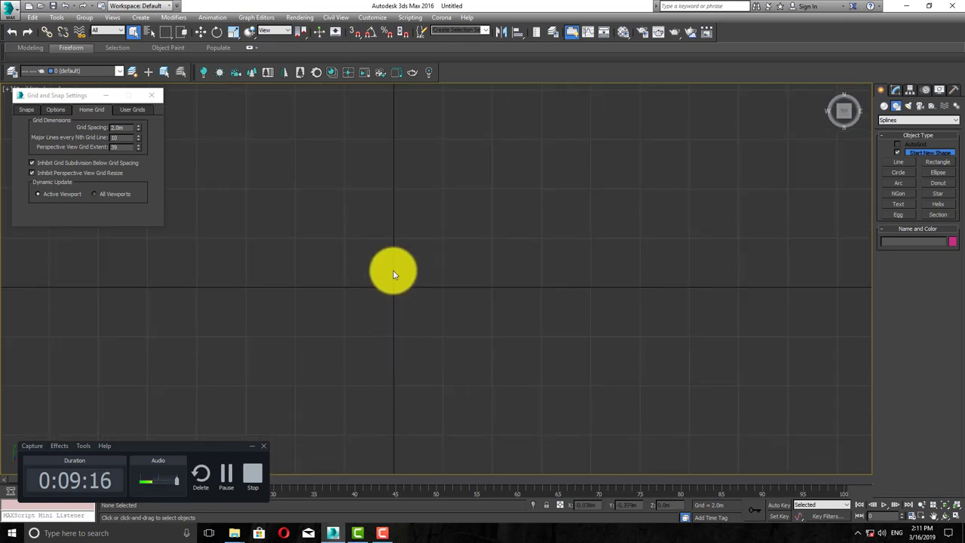
- Create a closed rectangular line by Keyboard Entry with points at the origin, X 3.5 m, X 3.5 m Y 2.5 m, and X 0 Y 2.5 m
{"action": "left_click", "coordinate": [897, 162]}
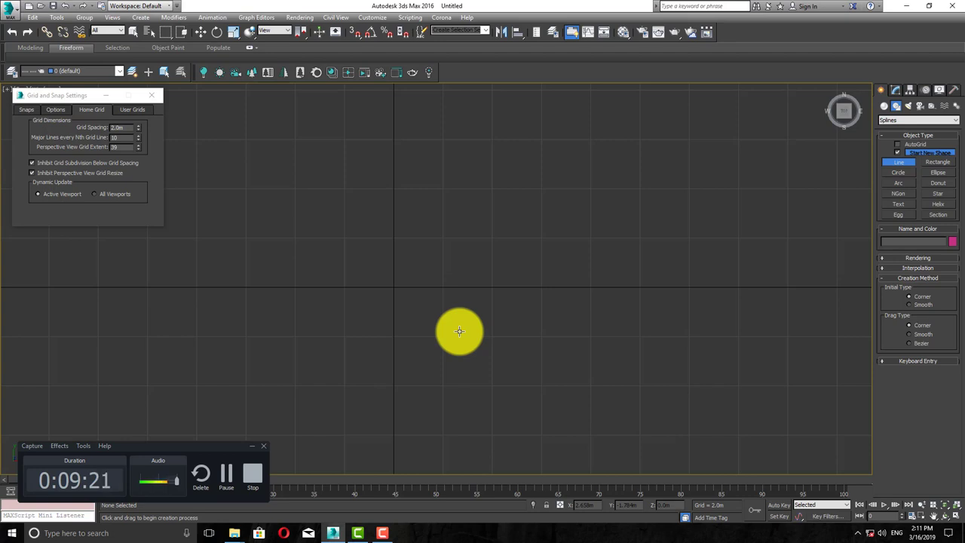
{"action": "scroll", "coordinate": [438, 344], "scroll_direction": "up", "scroll_amount": 3}
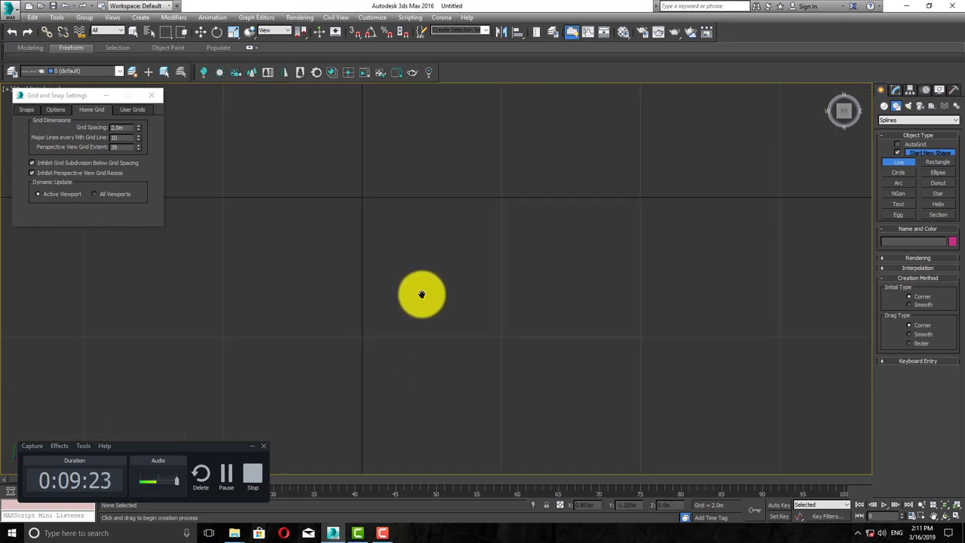
{"action": "scroll", "coordinate": [344, 314], "scroll_direction": "down", "scroll_amount": 2}
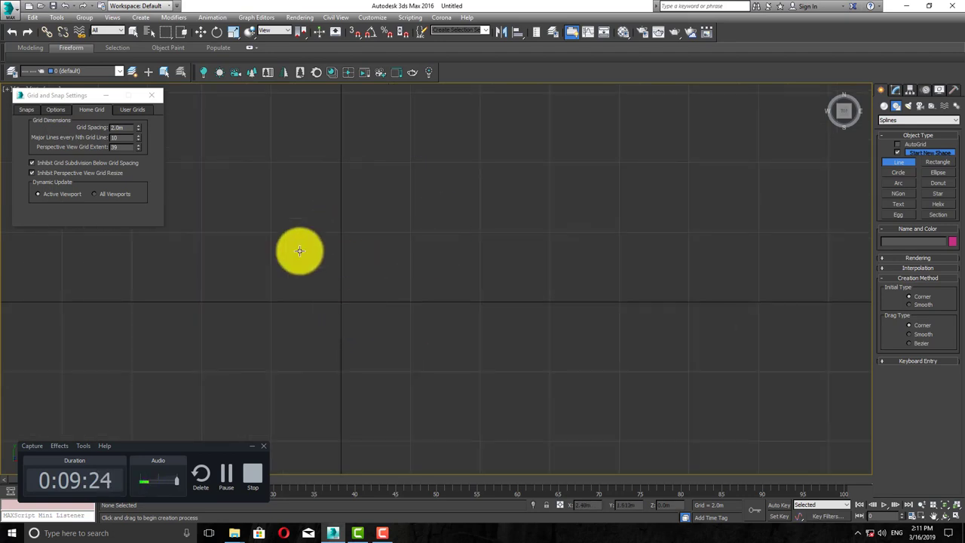
{"action": "left_click", "coordinate": [890, 360]}
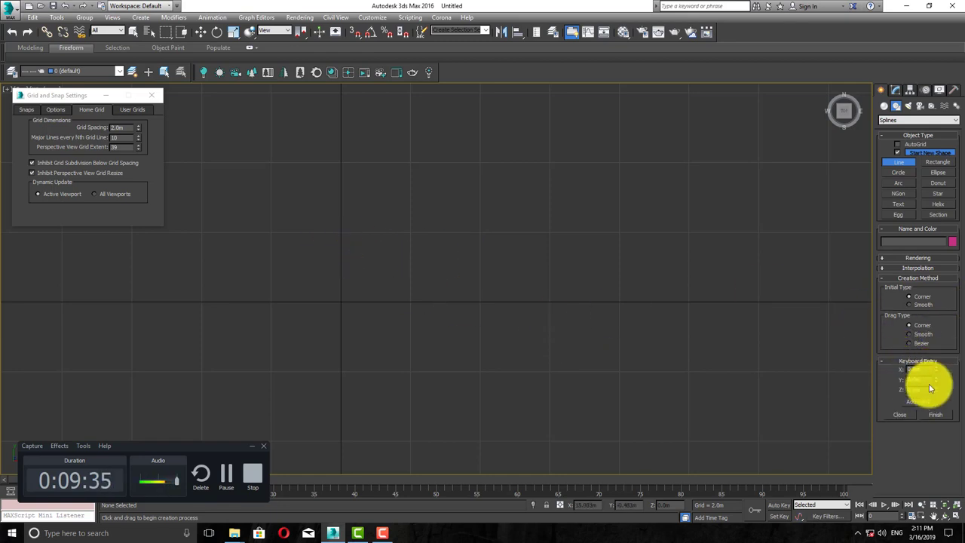
{"action": "middle_click_drag", "start_coordinate": [390, 349], "coordinate": [440, 369]}
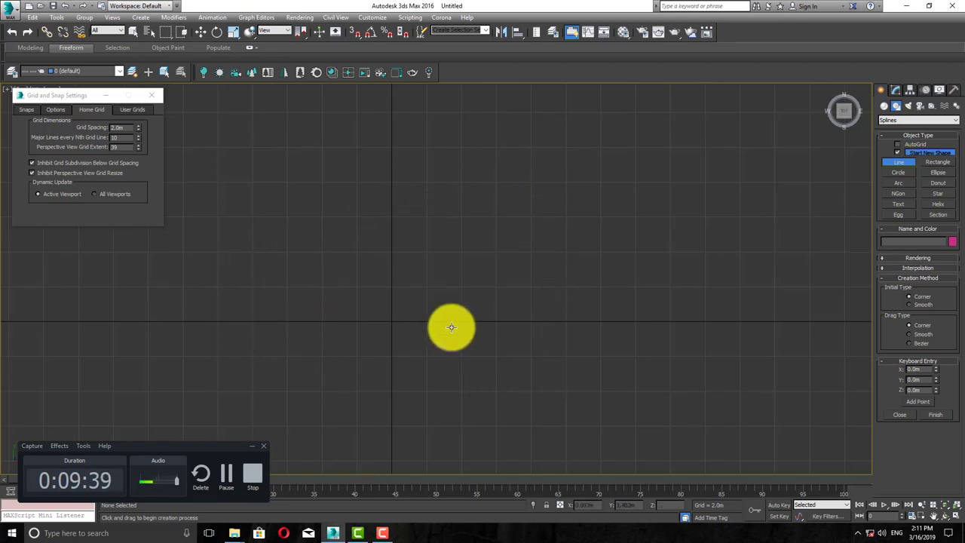
{"action": "scroll", "coordinate": [394, 308], "scroll_direction": "up", "scroll_amount": 1}
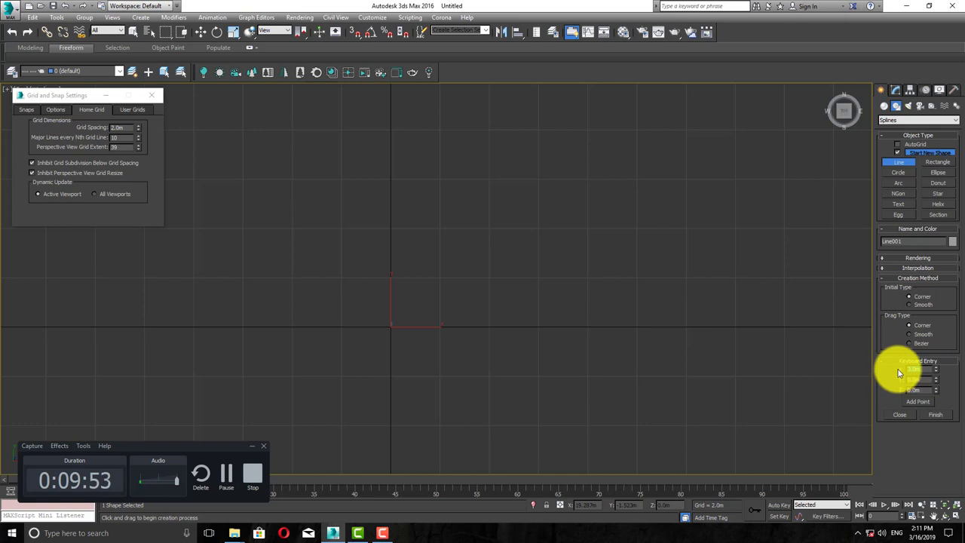
{"action": "type", "text": ".5"}
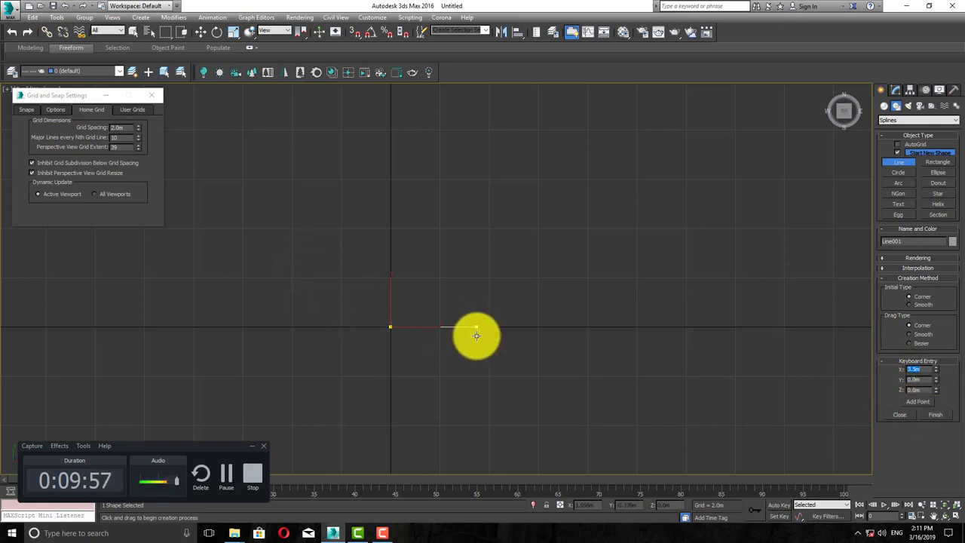
{"action": "left_click", "coordinate": [929, 381]}
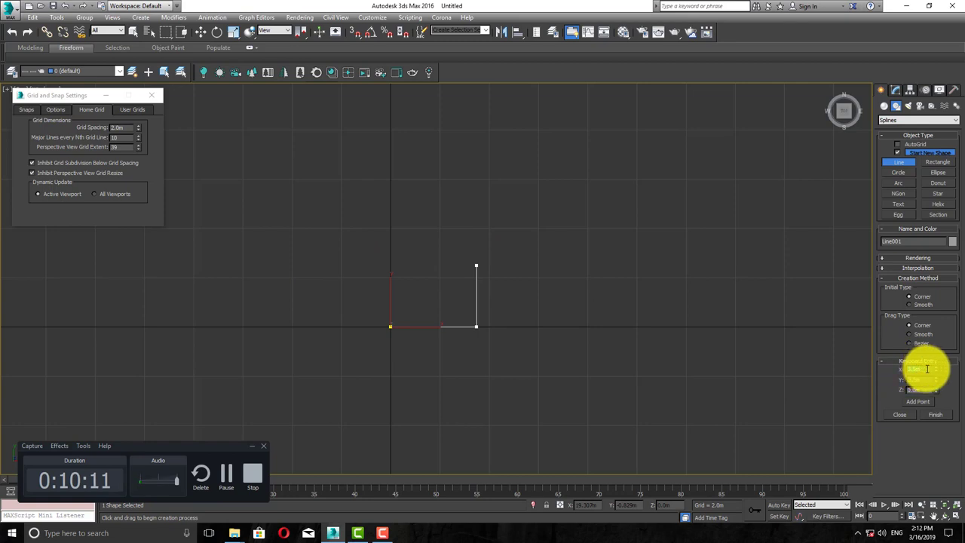
{"action": "type", "text": "0"}
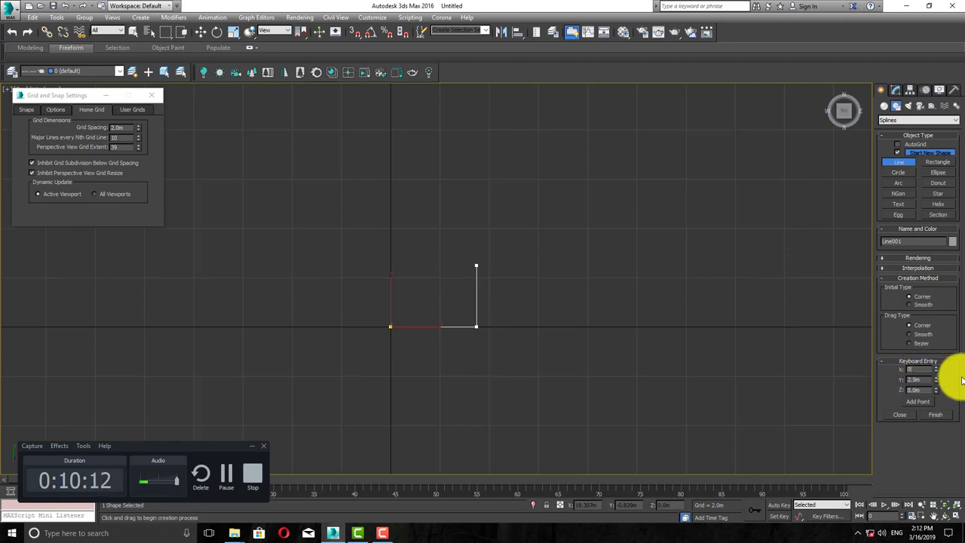
{"action": "left_click", "coordinate": [913, 406]}
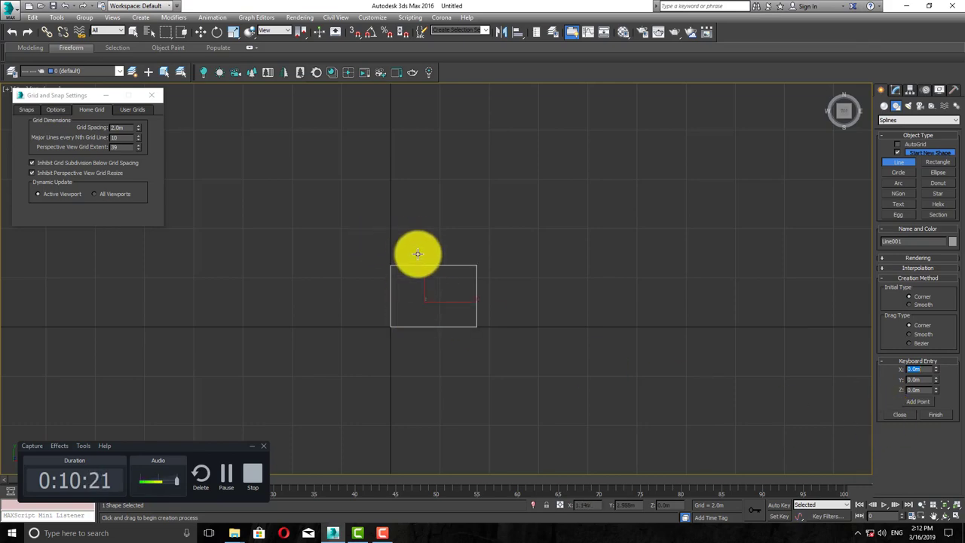
- Examine the closed rectangular line from above in the maximized Perspective viewport
{"action": "key", "text": "alt+w"}
{"action": "middle_click_drag", "start_coordinate": [481, 293], "coordinate": [578, 421]}
{"action": "key", "text": "alt+w"}
{"action": "scroll", "coordinate": [317, 261], "scroll_direction": "up", "scroll_amount": 5}
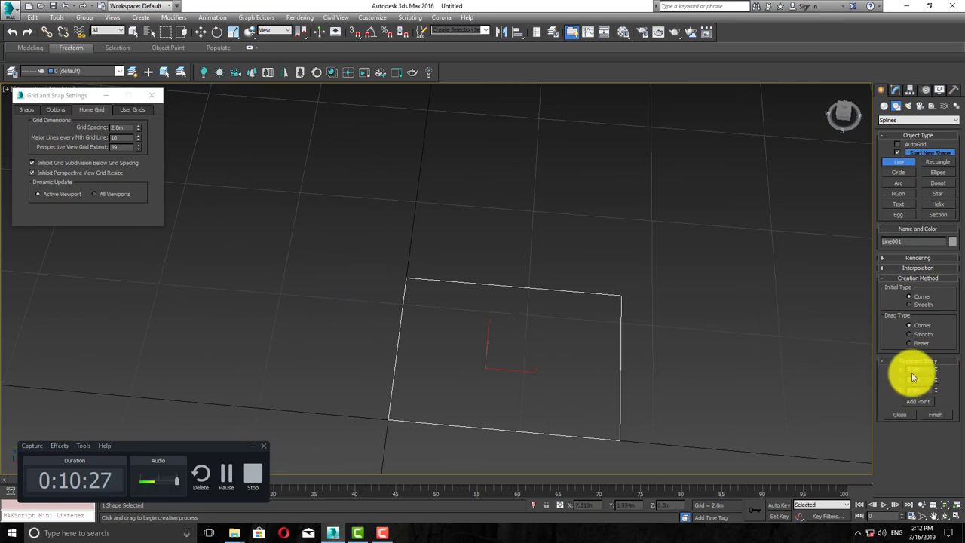
{"action": "middle_click_drag", "start_coordinate": [398, 279], "coordinate": [420, 283], "text": "alt"}
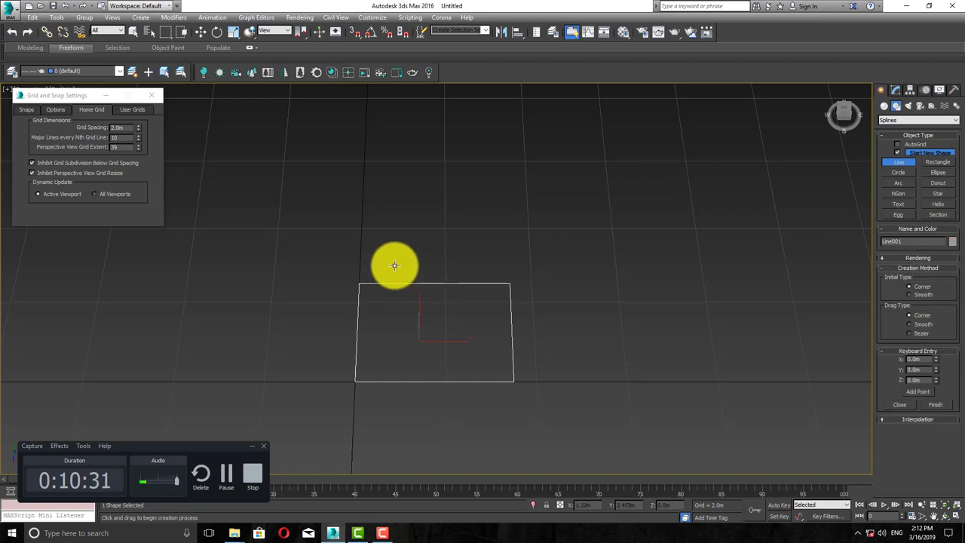
- Draw a rectangle spline about 6.4 m long and 11.1 m wide beside the closed line, using the Edge creation method
{"action": "scroll", "coordinate": [347, 273], "scroll_direction": "down", "scroll_amount": 4}
{"action": "middle_click_drag", "start_coordinate": [344, 284], "coordinate": [144, 262]}
{"action": "left_click", "coordinate": [935, 164]}
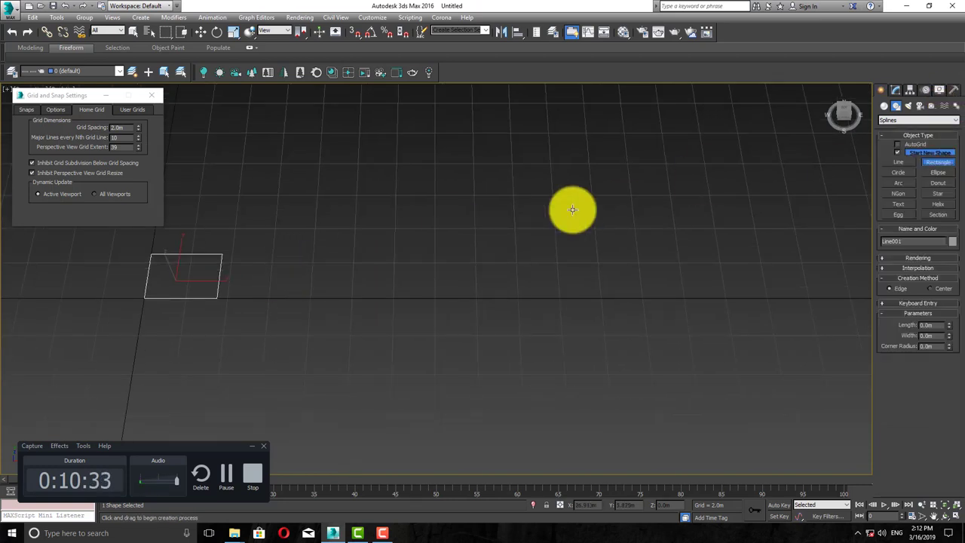
{"action": "middle_click_drag", "start_coordinate": [350, 211], "coordinate": [570, 262]}
{"action": "scroll", "coordinate": [379, 322], "scroll_direction": "up", "scroll_amount": 4}
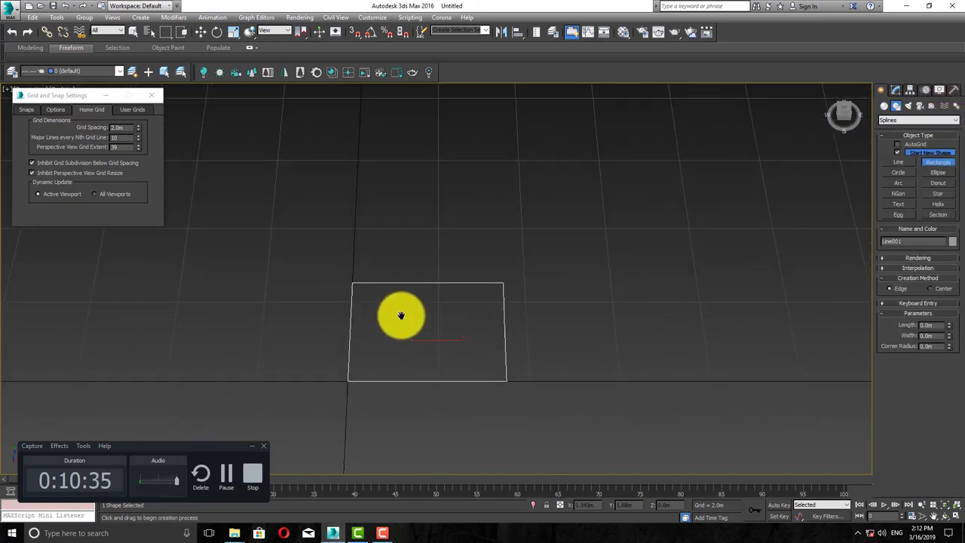
{"action": "scroll", "coordinate": [398, 314], "scroll_direction": "down", "scroll_amount": 2}
{"action": "middle_click_drag", "start_coordinate": [399, 315], "coordinate": [248, 275]}
{"action": "left_click_drag", "start_coordinate": [437, 233], "coordinate": [791, 402]}
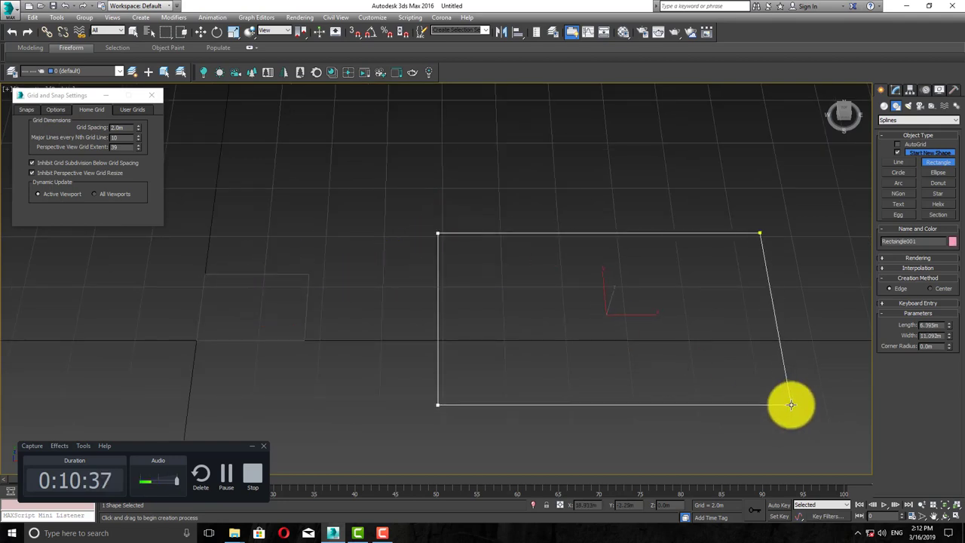
- Reduce the rectangle's length to about 3.13 m and round its corners with a radius of about 1.1 m
{"action": "middle_click_drag", "start_coordinate": [540, 332], "coordinate": [355, 291]}
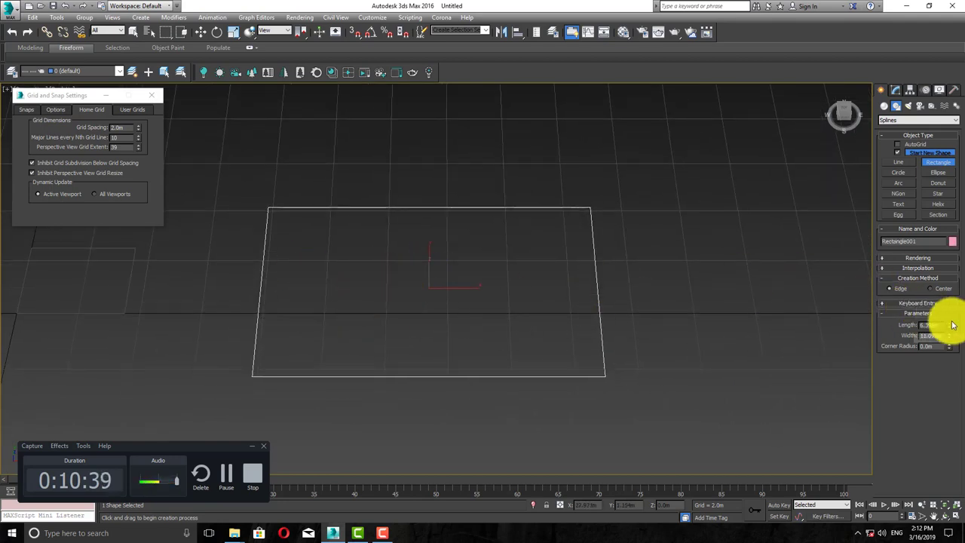
{"action": "left_click_drag", "start_coordinate": [951, 326], "coordinate": [943, 354]}
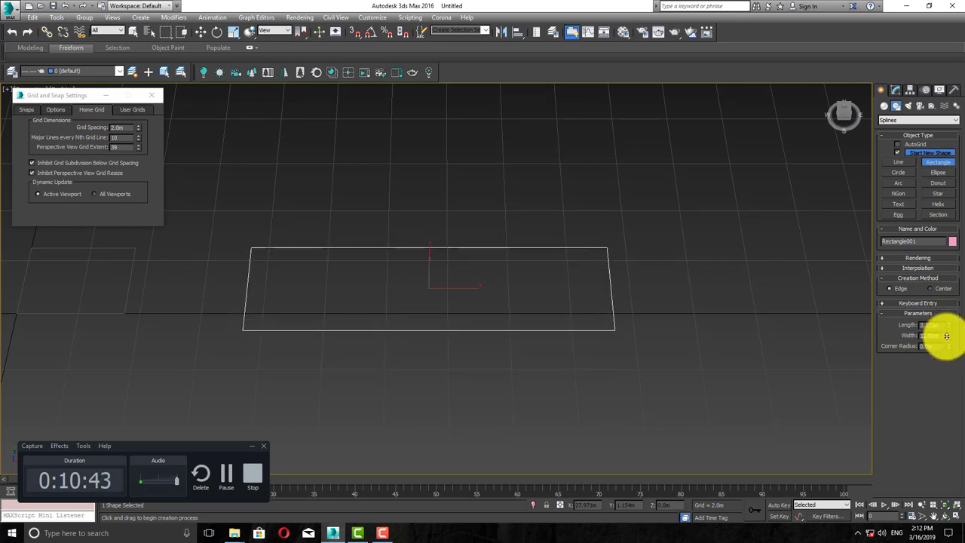
{"action": "left_click_drag", "start_coordinate": [948, 346], "coordinate": [938, 287]}
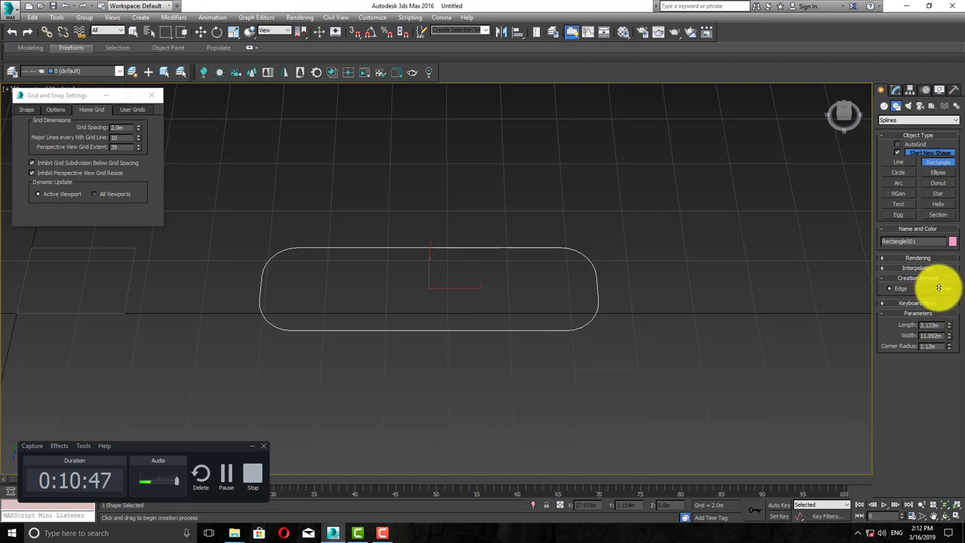
- Draw a circle beside the rounded rectangle and an ellipse about 2.73 m long behind it, and widen the ellipse
{"action": "left_click", "coordinate": [898, 172]}
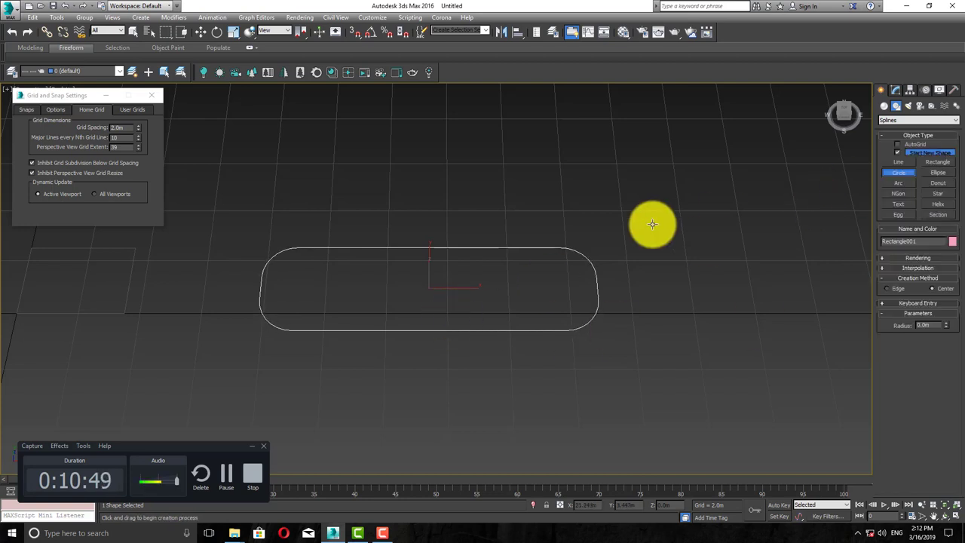
{"action": "left_click_drag", "start_coordinate": [653, 202], "coordinate": [657, 246]}
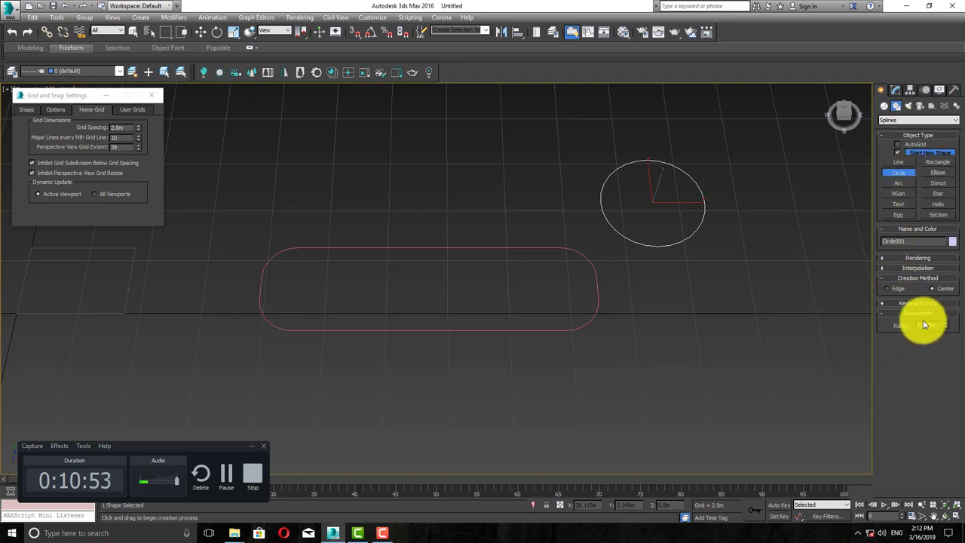
{"action": "left_click", "coordinate": [933, 174]}
{"action": "left_click_drag", "start_coordinate": [284, 114], "coordinate": [432, 177]}
{"action": "middle_click_drag", "start_coordinate": [492, 210], "coordinate": [526, 262]}
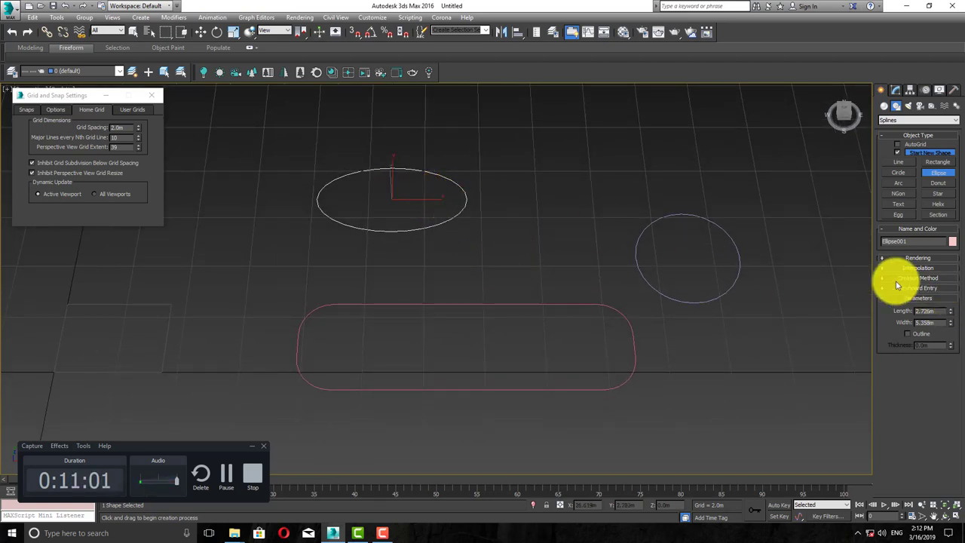
{"action": "middle_click_drag", "start_coordinate": [565, 230], "coordinate": [583, 242]}
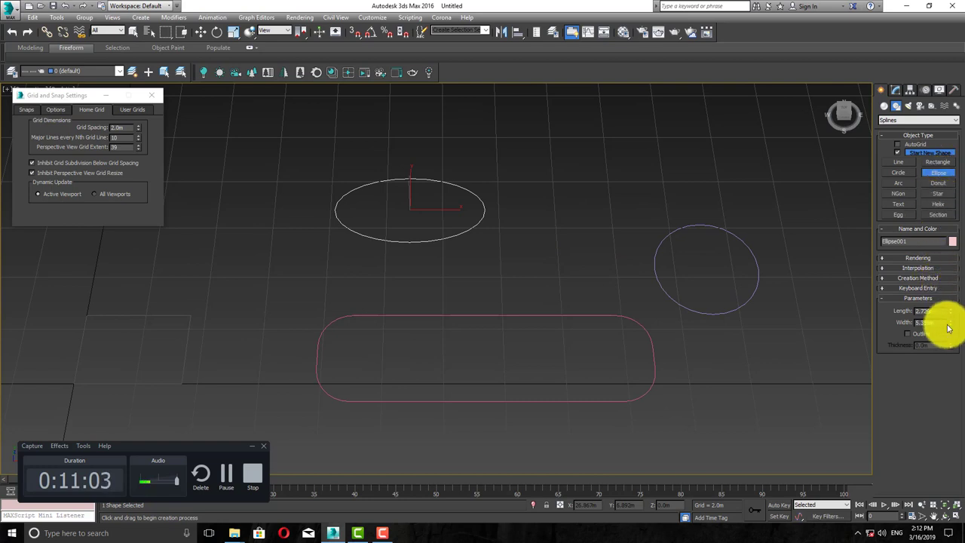
{"action": "left_click_drag", "start_coordinate": [950, 326], "coordinate": [951, 302]}
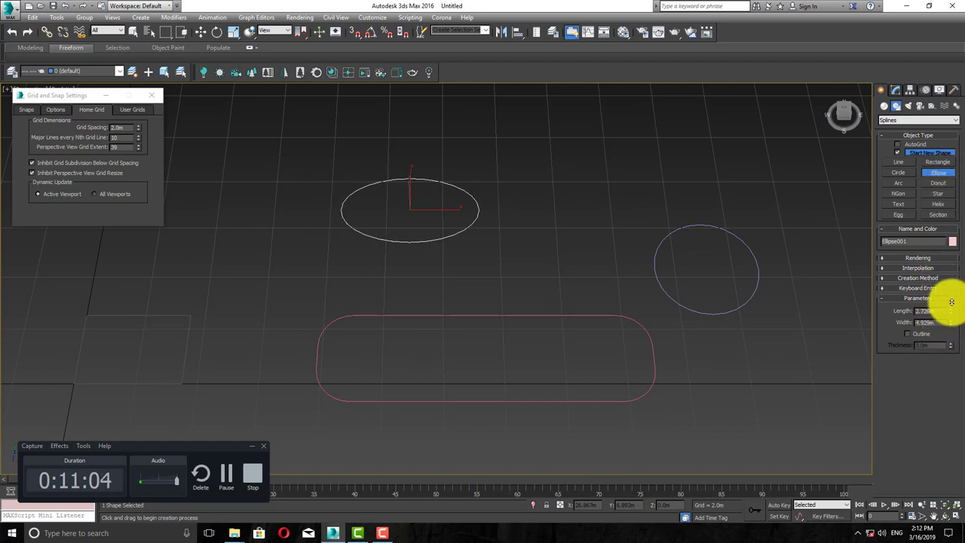
- Draw an End-End-Middle arc beside the ellipse with a radius of about 2.77 m, spanning from about 180 to 302 degrees
{"action": "left_click", "coordinate": [897, 184]}
{"action": "middle_click_drag", "start_coordinate": [500, 181], "coordinate": [636, 240]}
{"action": "left_click_drag", "start_coordinate": [249, 199], "coordinate": [361, 255]}
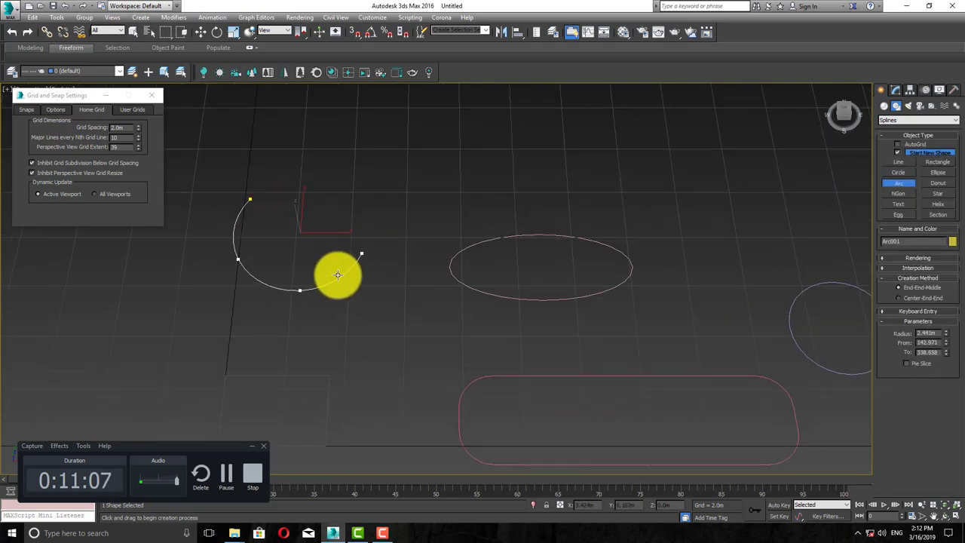
{"action": "left_click", "coordinate": [341, 260]}
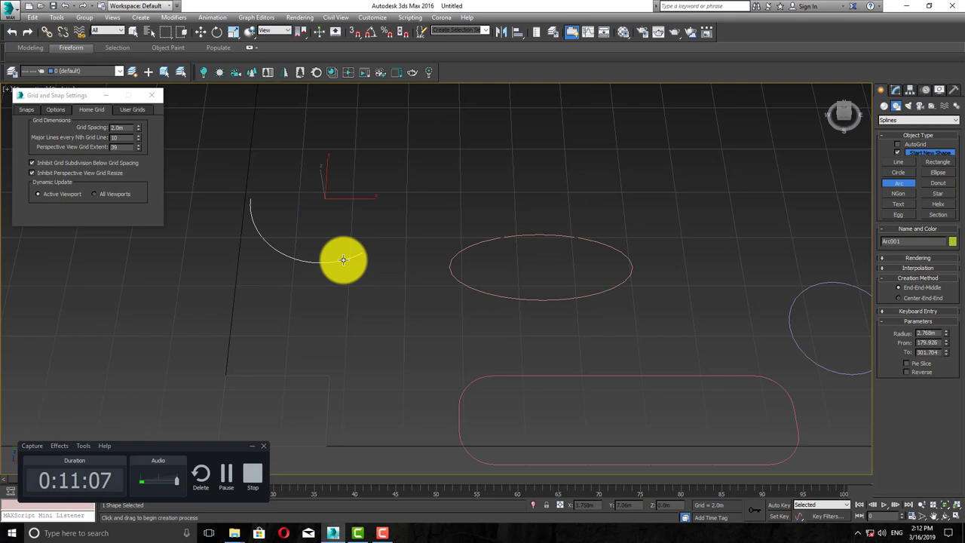
- Draw a donut spline behind the ellipse and enlarge it to about 3.64 m for Radius 1 and 3.47 m for Radius 2
{"action": "left_click", "coordinate": [938, 183]}
{"action": "middle_click_drag", "start_coordinate": [254, 185], "coordinate": [247, 240]}
{"action": "left_click_drag", "start_coordinate": [469, 163], "coordinate": [517, 222]}
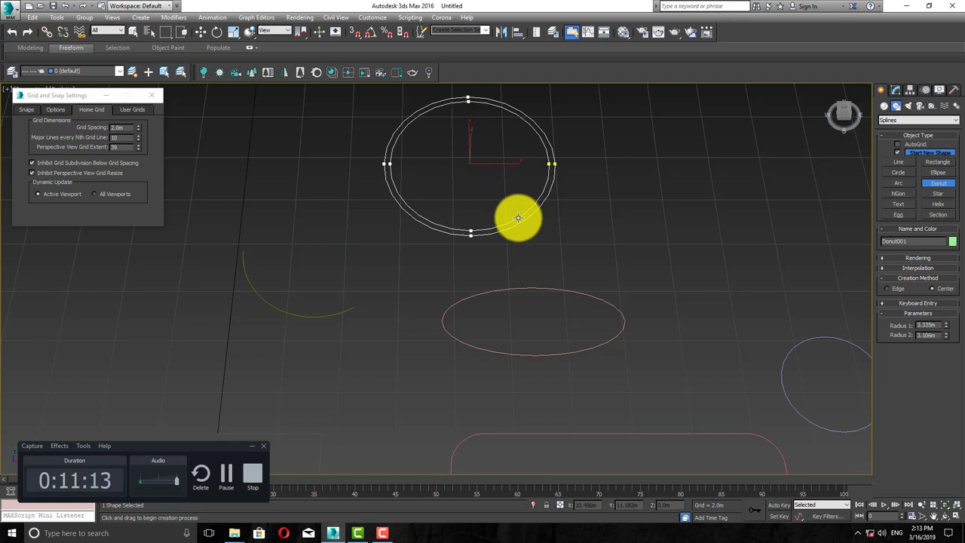
{"action": "left_click", "coordinate": [518, 218]}
{"action": "middle_click_drag", "start_coordinate": [396, 169], "coordinate": [356, 209]}
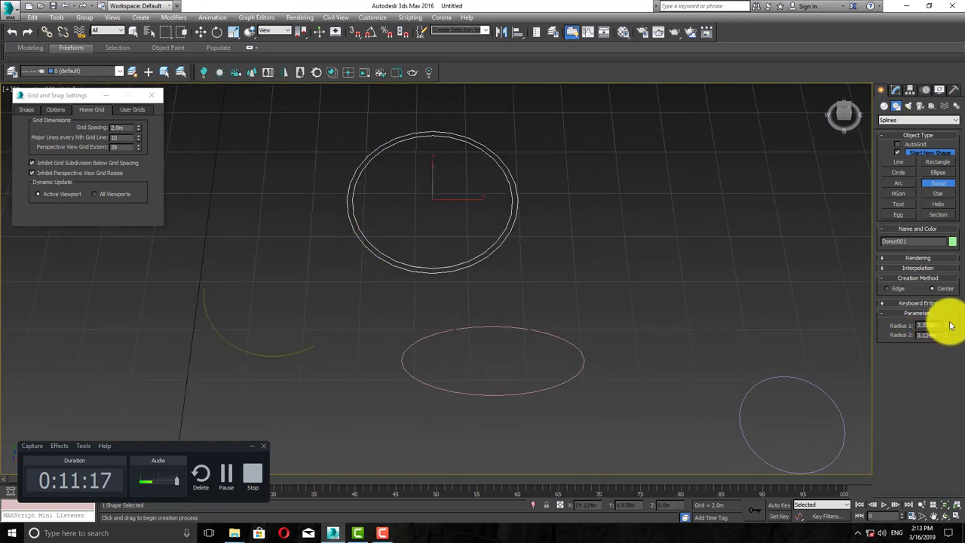
{"action": "left_click_drag", "start_coordinate": [946, 326], "coordinate": [946, 316]}
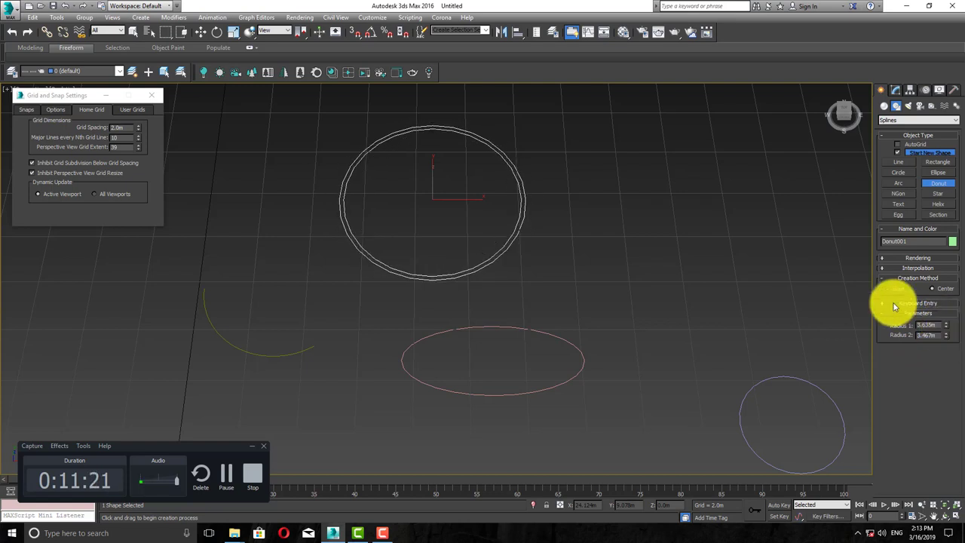
- Draw a six-sided inscribed NGon with a radius of about 3.95 m beside the donut
{"action": "left_click", "coordinate": [898, 194]}
{"action": "middle_click_drag", "start_coordinate": [442, 246], "coordinate": [269, 279]}
{"action": "left_click_drag", "start_coordinate": [507, 262], "coordinate": [569, 338]}
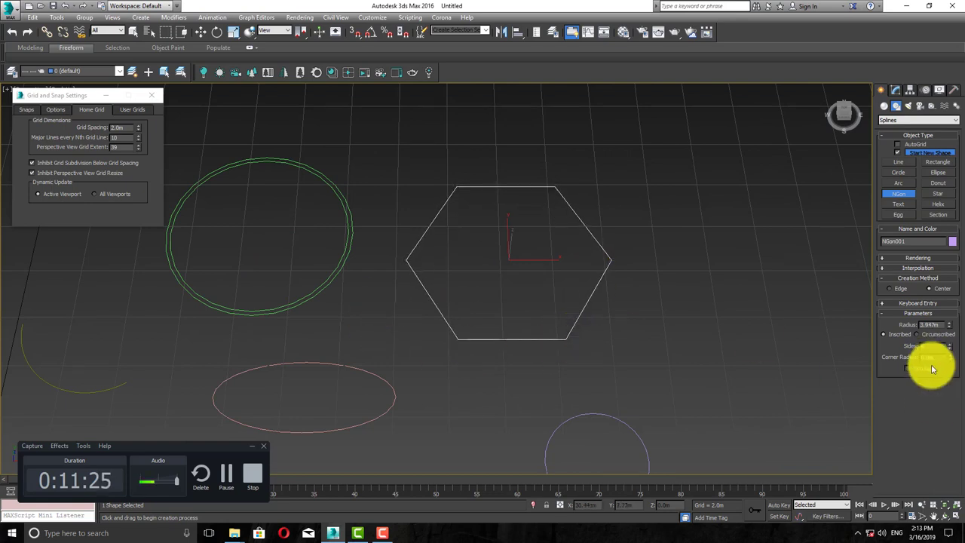
- Change the NGon to 9 sides with a radius of about 4.58 m and a corner radius of about 0.39 m
{"action": "left_click", "coordinate": [952, 344]}
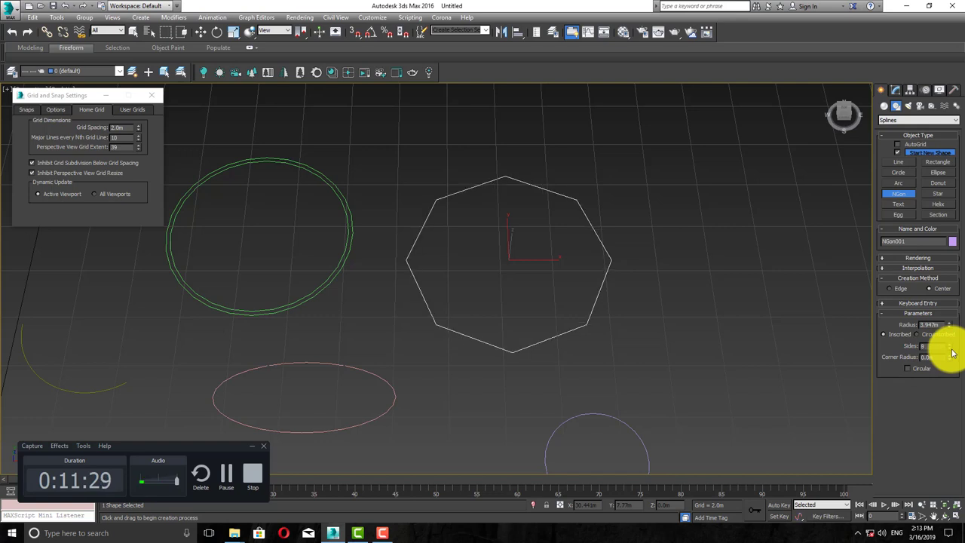
{"action": "left_click_drag", "start_coordinate": [959, 323], "coordinate": [38, 319]}
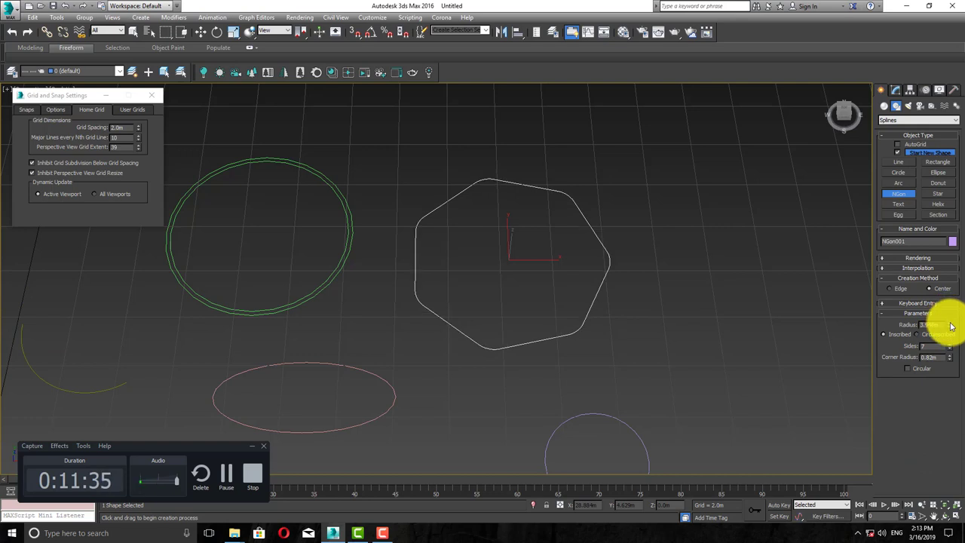
{"action": "left_click_drag", "start_coordinate": [952, 326], "coordinate": [941, 316]}
{"action": "left_click", "coordinate": [952, 348]}
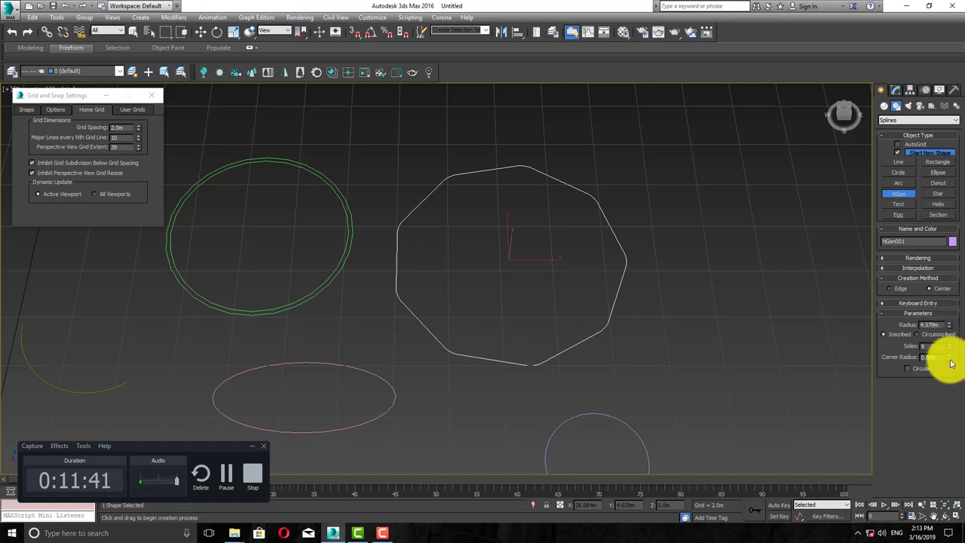
{"action": "mouse_move", "coordinate": [949, 379]}
{"action": "left_mouse_down"}
{"action": "mouse_move", "coordinate": [948, 527]}
{"action": "mouse_move", "coordinate": [948, 258]}
{"action": "mouse_move", "coordinate": [943, 350]}
{"action": "mouse_move", "coordinate": [951, 324]}
{"action": "mouse_move", "coordinate": [934, 386]}
{"action": "left_mouse_up"}
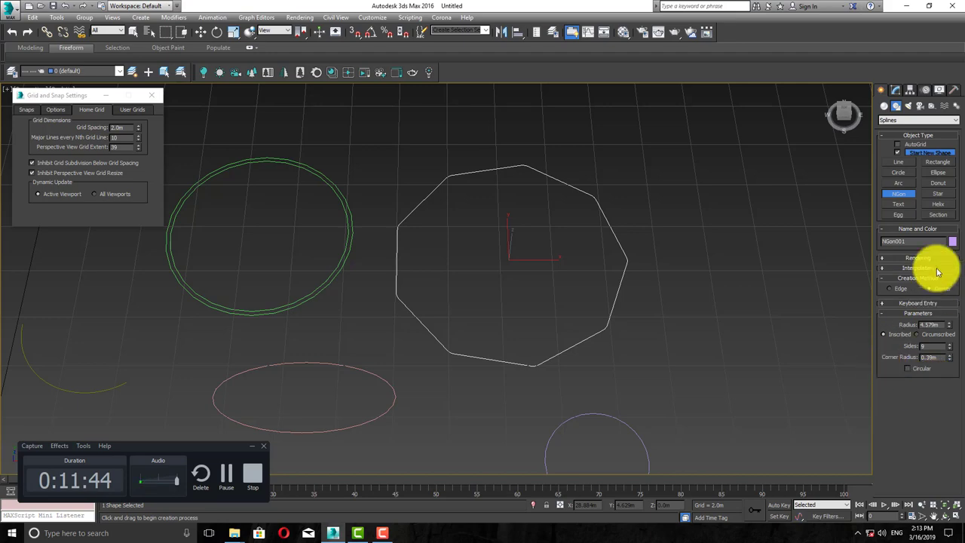
- Draw a six-pointed star beside the NGon, with Radius 1 about 5.98 m and Radius 2 about 12 m
{"action": "left_click", "coordinate": [935, 192]}
{"action": "scroll", "coordinate": [403, 291], "scroll_direction": "down", "scroll_amount": 4}
{"action": "middle_click_drag", "start_coordinate": [547, 288], "coordinate": [450, 284]}
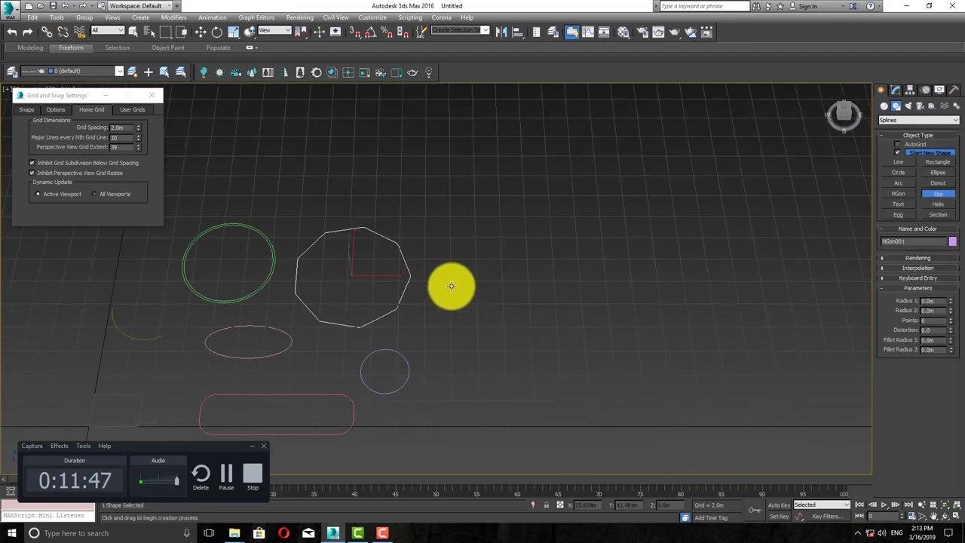
{"action": "scroll", "coordinate": [451, 284], "scroll_direction": "up", "scroll_amount": 2}
{"action": "left_click_drag", "start_coordinate": [611, 198], "coordinate": [669, 282]}
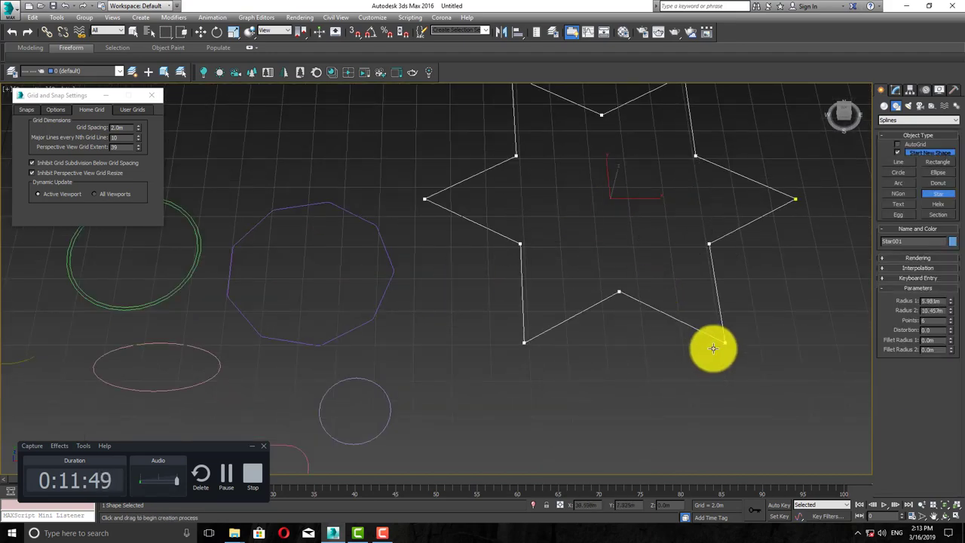
{"action": "left_click", "coordinate": [682, 383]}
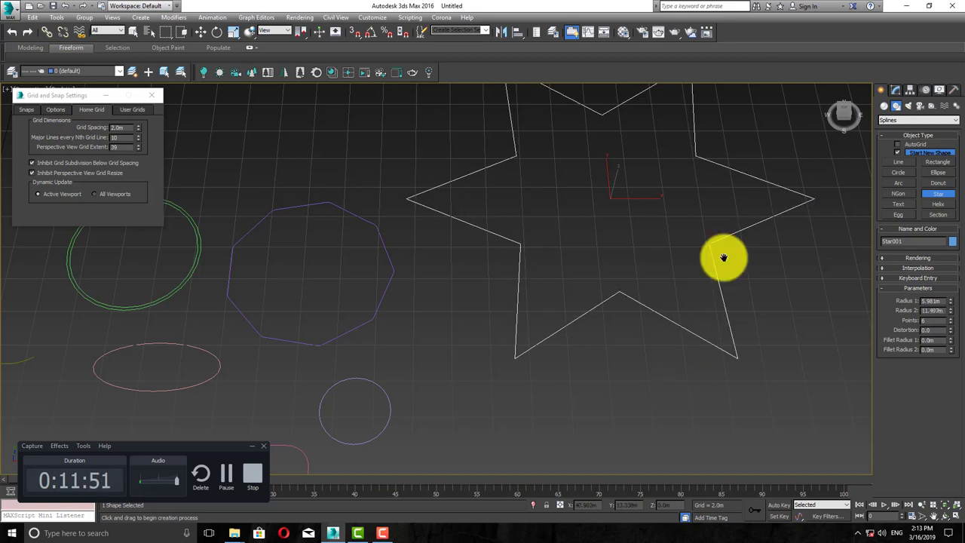
- Set the star to about 3.71 m Radius 1, 10.35 m Radius 2, 17 points and a distortion of about 37.3
{"action": "middle_click_drag", "start_coordinate": [724, 257], "coordinate": [566, 292]}
{"action": "mouse_move", "coordinate": [952, 305]}
{"action": "left_mouse_down"}
{"action": "mouse_move", "coordinate": [947, 282]}
{"action": "mouse_move", "coordinate": [948, 327]}
{"action": "mouse_move", "coordinate": [943, 302]}
{"action": "mouse_move", "coordinate": [953, 314]}
{"action": "mouse_move", "coordinate": [941, 319]}
{"action": "left_mouse_up"}
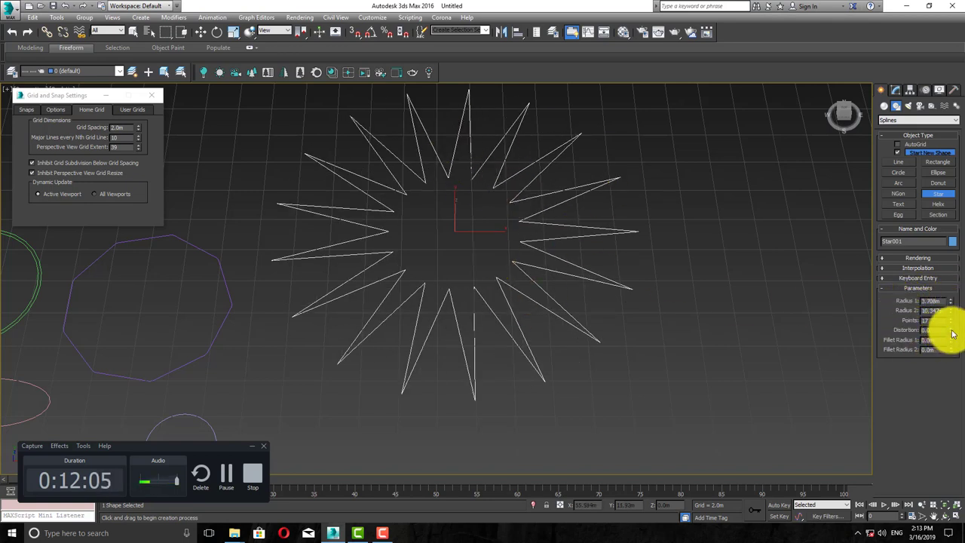
{"action": "left_click_drag", "start_coordinate": [951, 332], "coordinate": [614, 505]}
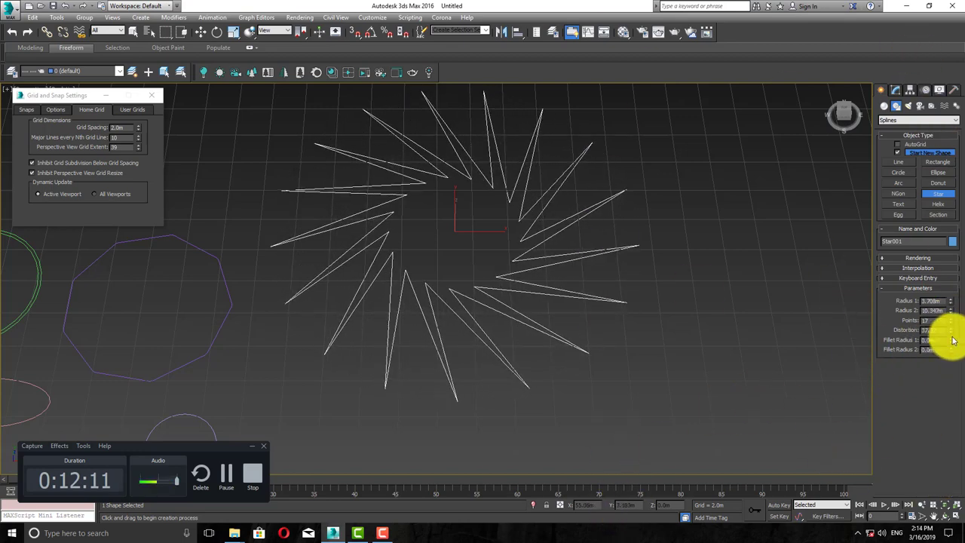
- Round the star's inner and outer points with Fillet Radius 1 about 1.35 m and Fillet Radius 2 about 2.24 m
{"action": "left_click_drag", "start_coordinate": [952, 344], "coordinate": [931, 276]}
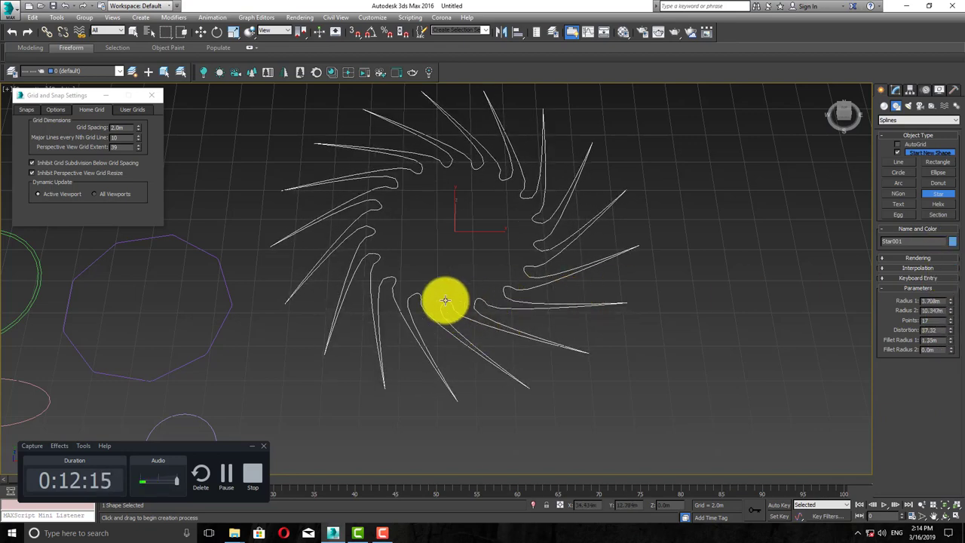
{"action": "left_click_drag", "start_coordinate": [948, 350], "coordinate": [951, 317]}
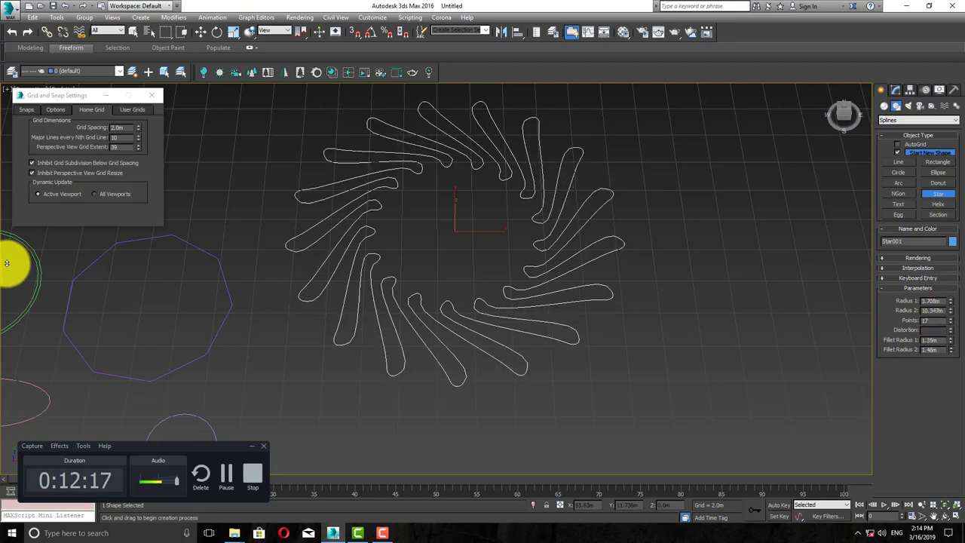
{"action": "left_click_drag", "start_coordinate": [7, 263], "coordinate": [25, 233]}
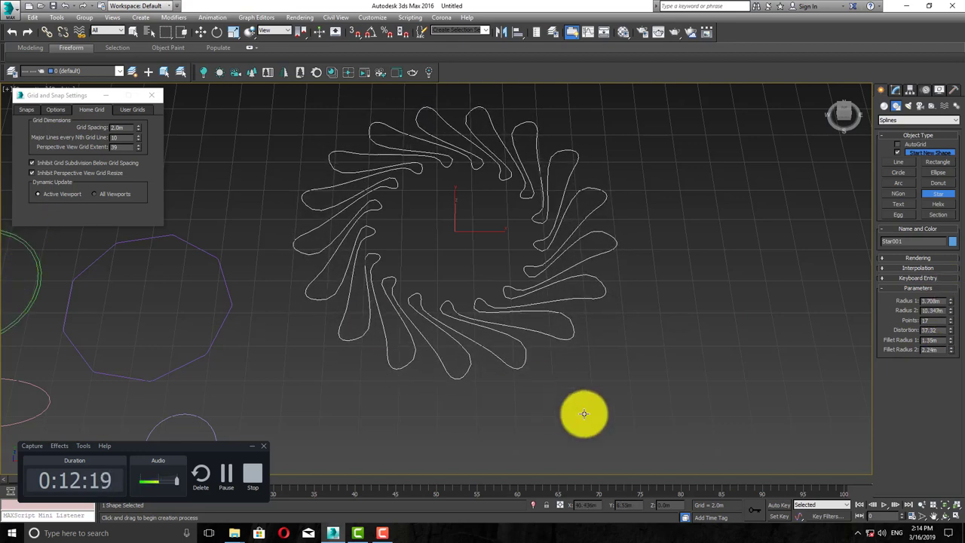
- Place an Arial text spline with a size of 100 m behind the other shapes
{"action": "scroll", "coordinate": [476, 291], "scroll_direction": "down", "scroll_amount": 5}
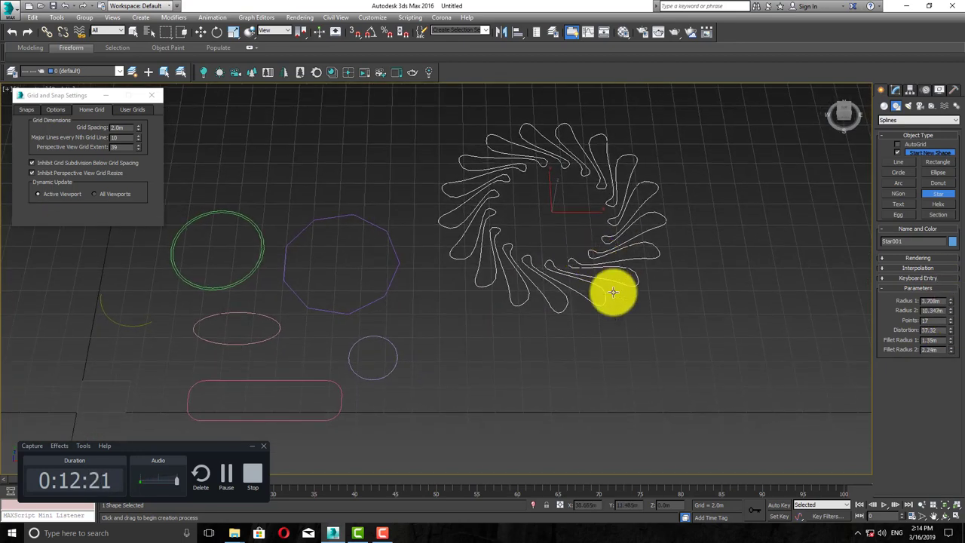
{"action": "middle_click_drag", "start_coordinate": [613, 291], "coordinate": [491, 317]}
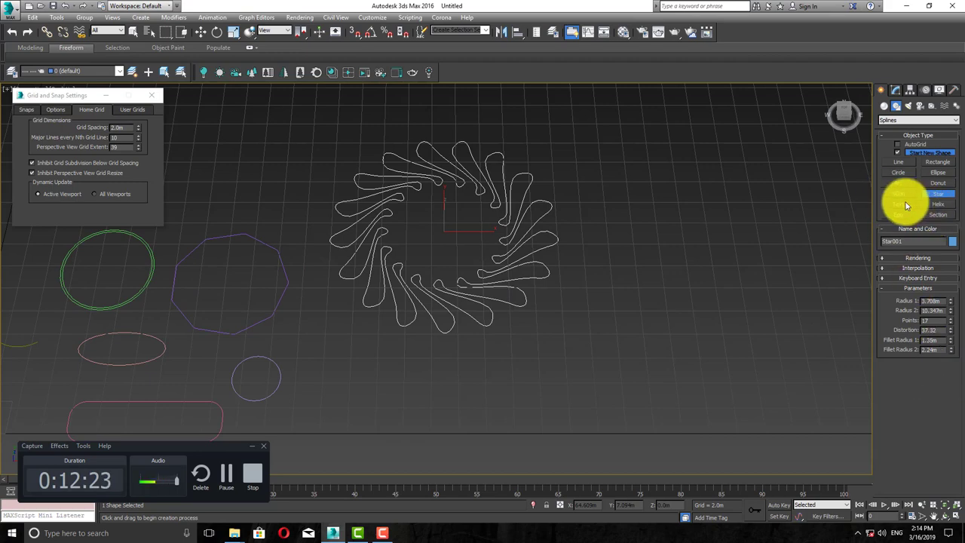
{"action": "left_click", "coordinate": [899, 204]}
{"action": "scroll", "coordinate": [530, 198], "scroll_direction": "down", "scroll_amount": 5}
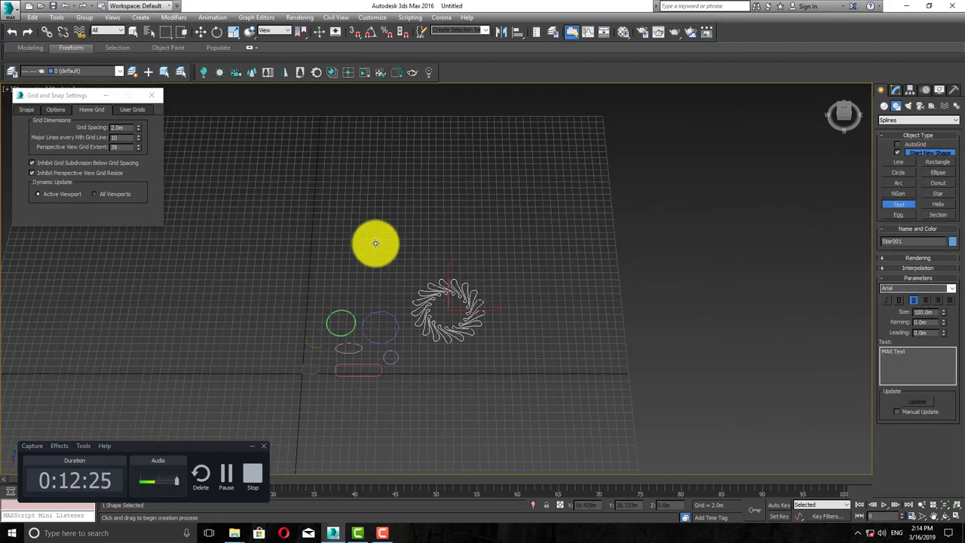
{"action": "left_click", "coordinate": [392, 246]}
{"action": "scroll", "coordinate": [674, 282], "scroll_direction": "down", "scroll_amount": 2}
{"action": "middle_click_drag", "start_coordinate": [672, 285], "coordinate": [641, 297]}
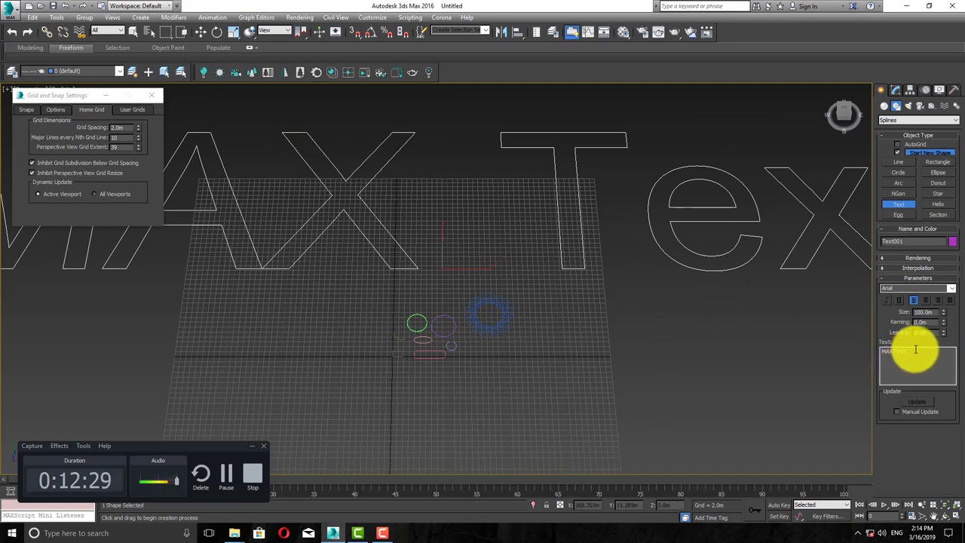
- Replace the default text content with a first name and reduce the text size to 49 m
{"action": "left_click_drag", "start_coordinate": [915, 350], "coordinate": [830, 334]}
{"action": "type", "text": "mohamed"}
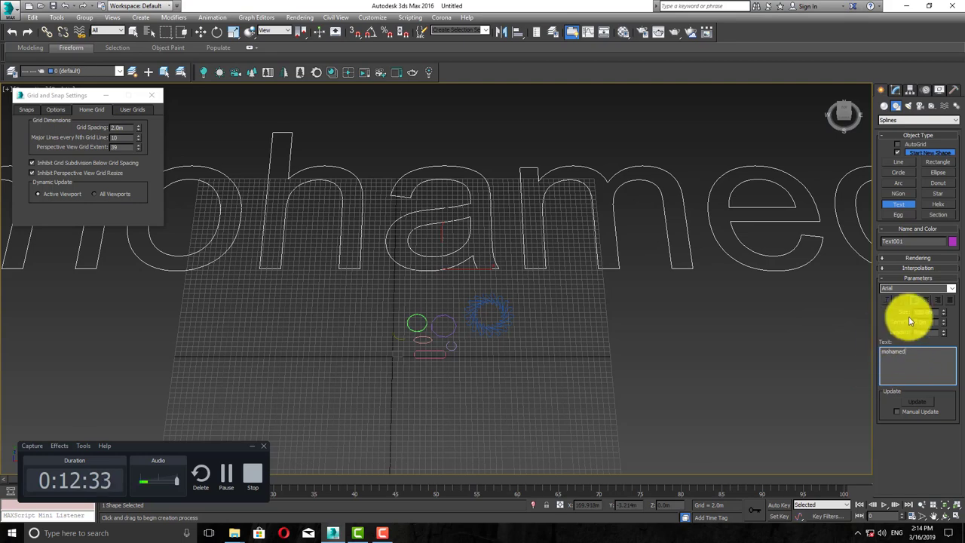
{"action": "left_click_drag", "start_coordinate": [946, 319], "coordinate": [926, 334]}
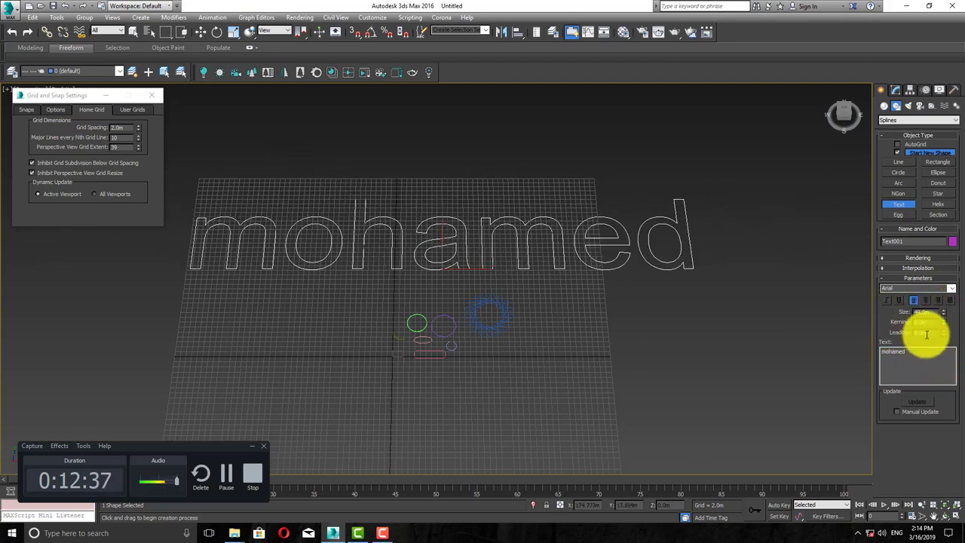
- Try the italic style on the text and switch it off again, leaving the text underlined
{"action": "left_click", "coordinate": [888, 301]}
{"action": "left_click", "coordinate": [888, 302]}
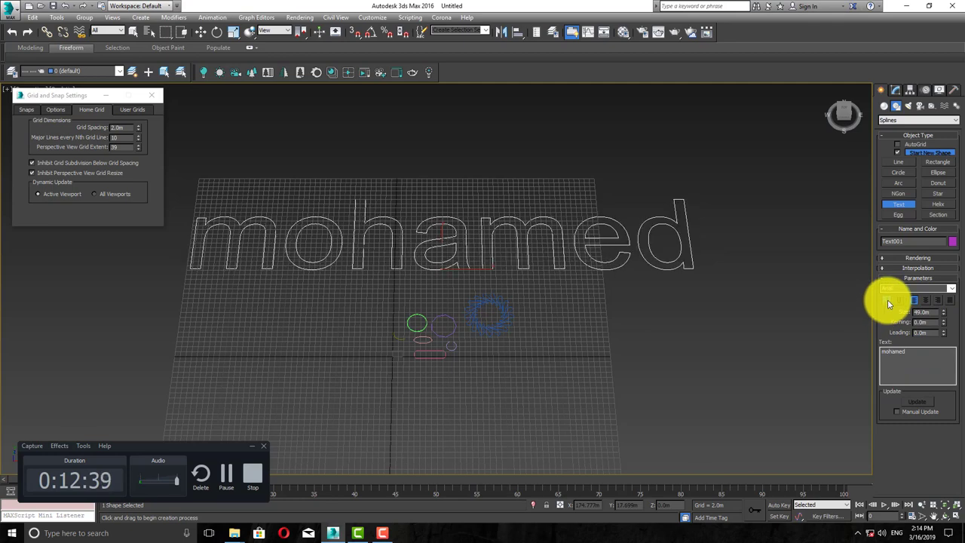
{"action": "left_click", "coordinate": [889, 302]}
{"action": "left_click", "coordinate": [889, 301]}
{"action": "left_click", "coordinate": [897, 302]}
{"action": "left_click", "coordinate": [897, 302]}
{"action": "left_click", "coordinate": [897, 301]}
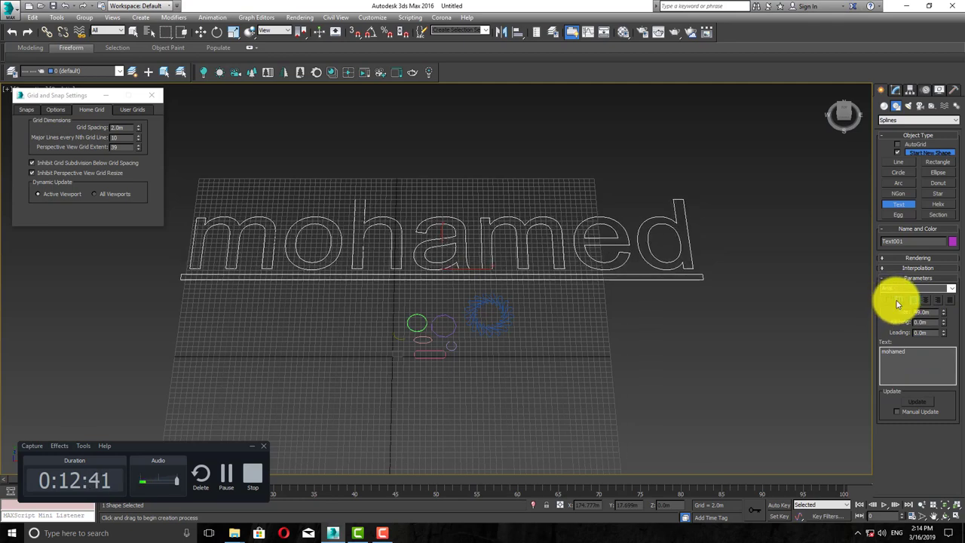
- Change the text spline's font to Berlin Sans FB Demi Bold
{"action": "left_click", "coordinate": [953, 290]}
{"action": "scroll", "coordinate": [922, 431], "scroll_direction": "down", "scroll_amount": 5}
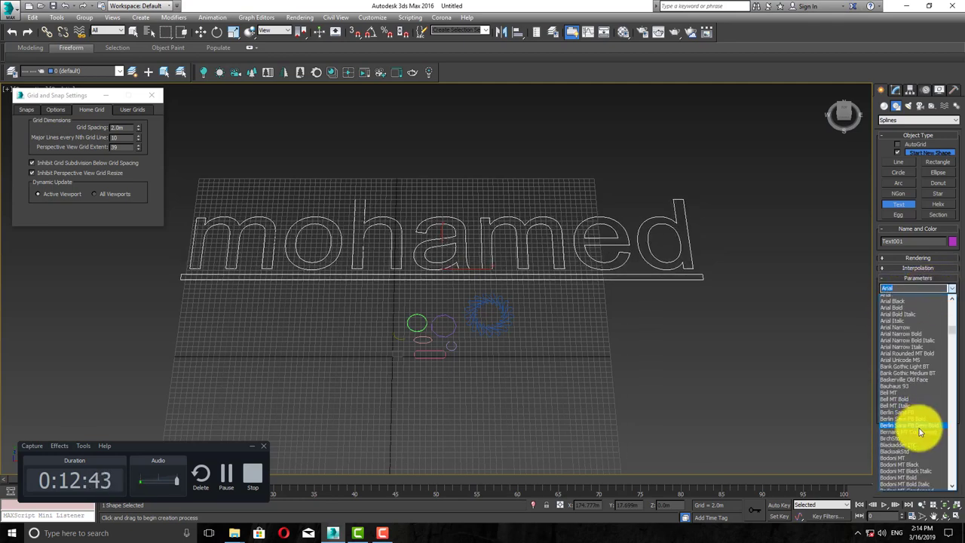
{"action": "left_click", "coordinate": [910, 381]}
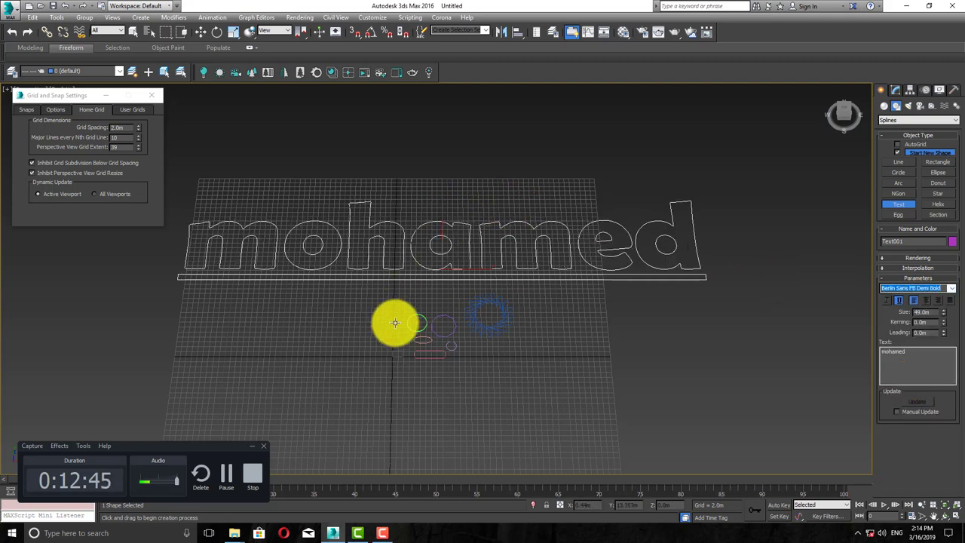
- Draw a helix beside the small shapes with radii of about 11.1 m and 1.9 m and a height of about 14.4 m
{"action": "middle_click_drag", "start_coordinate": [392, 323], "coordinate": [377, 306]}
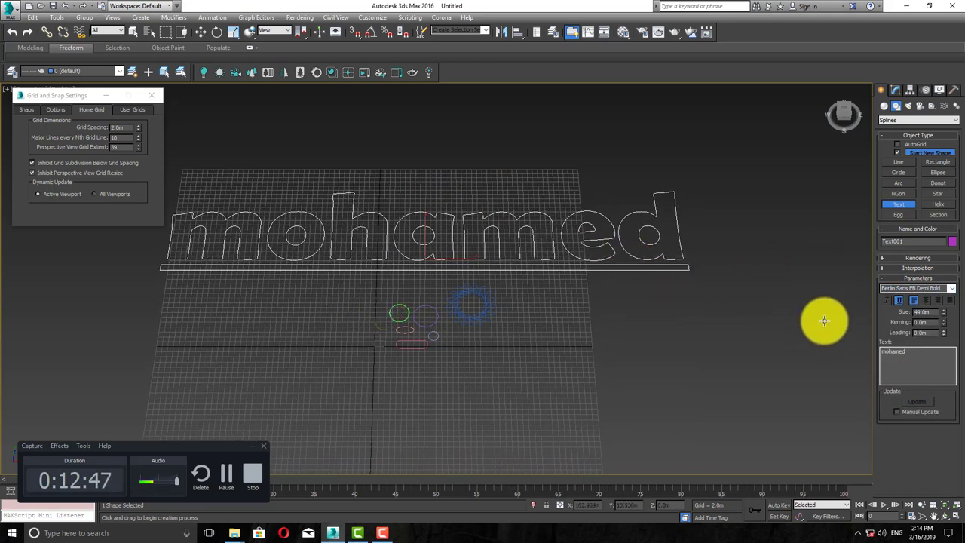
{"action": "left_click", "coordinate": [941, 205]}
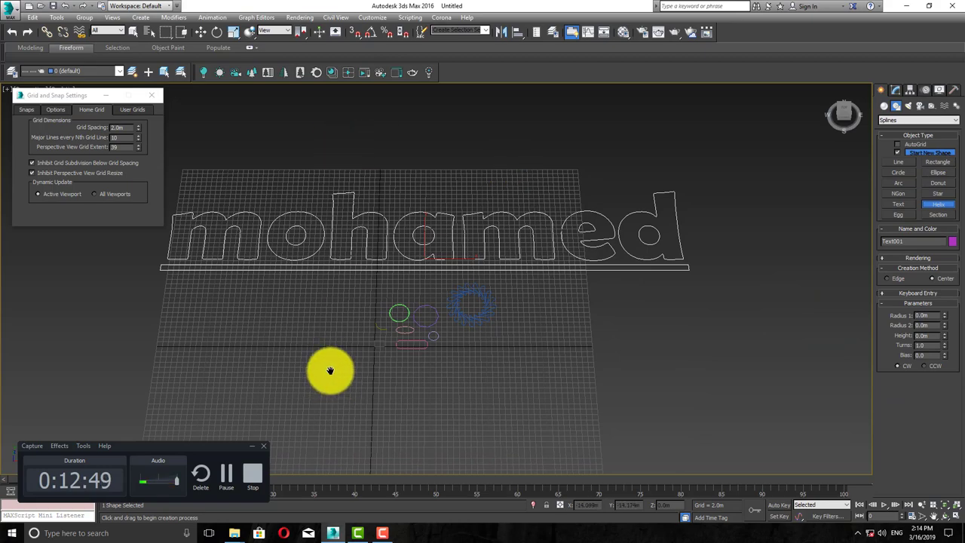
{"action": "scroll", "coordinate": [329, 370], "scroll_direction": "up", "scroll_amount": 5}
{"action": "scroll", "coordinate": [384, 317], "scroll_direction": "down", "scroll_amount": 3}
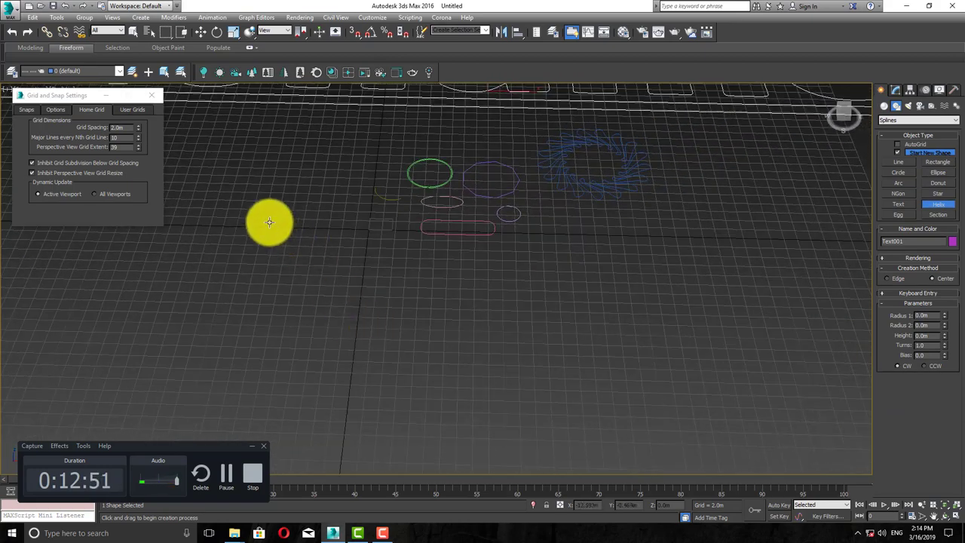
{"action": "left_click_drag", "start_coordinate": [269, 222], "coordinate": [320, 239]}
{"action": "middle_click_drag", "start_coordinate": [318, 198], "coordinate": [377, 272]}
{"action": "left_click", "coordinate": [363, 144]}
{"action": "middle_click_drag", "start_coordinate": [337, 207], "coordinate": [417, 340], "text": "alt"}
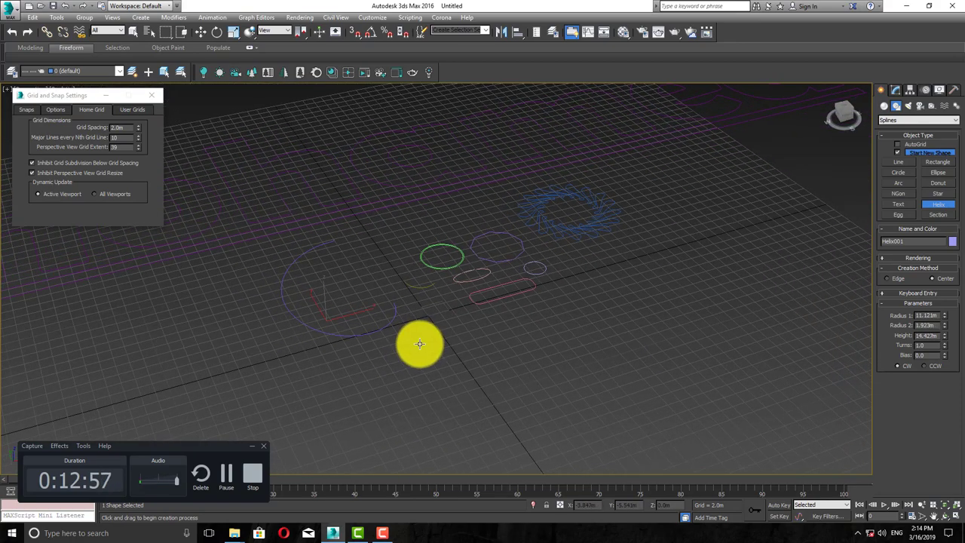
- Set the helix's Radius 1 to 14.679 m, Radius 2 to 0, height to 28.999 m, turns to 3.82 and bias to 0.06, keeping it clockwise
{"action": "left_click_drag", "start_coordinate": [942, 317], "coordinate": [934, 393]}
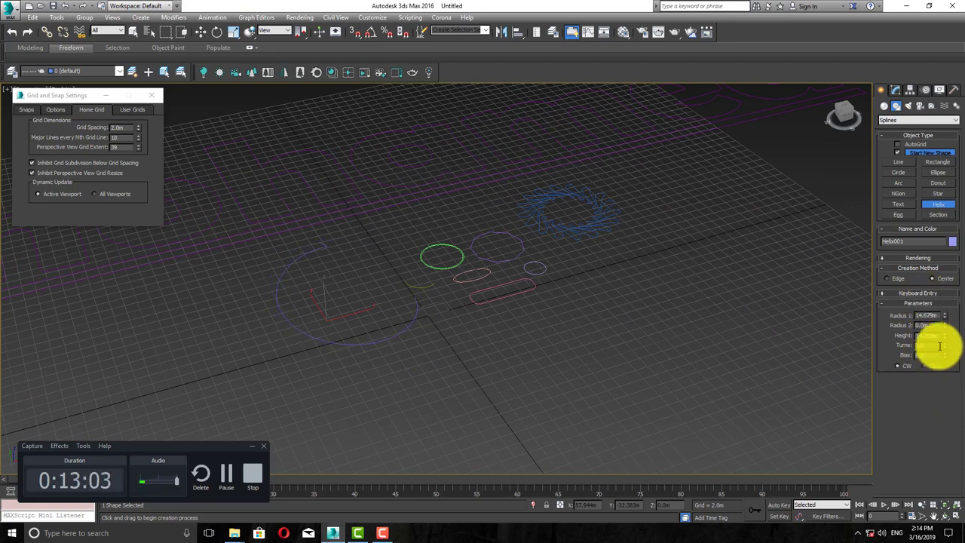
{"action": "left_click_drag", "start_coordinate": [946, 338], "coordinate": [952, 268]}
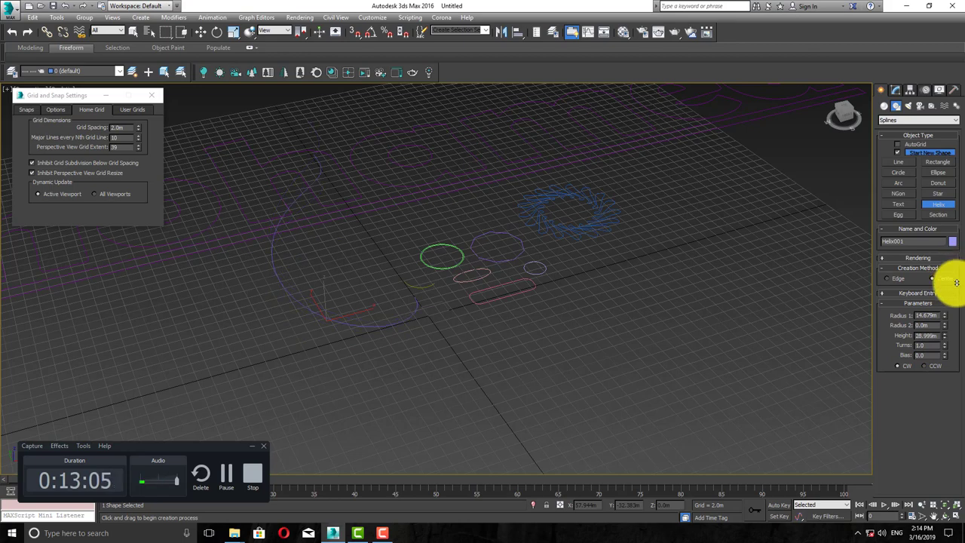
{"action": "left_click_drag", "start_coordinate": [946, 346], "coordinate": [6, 211]}
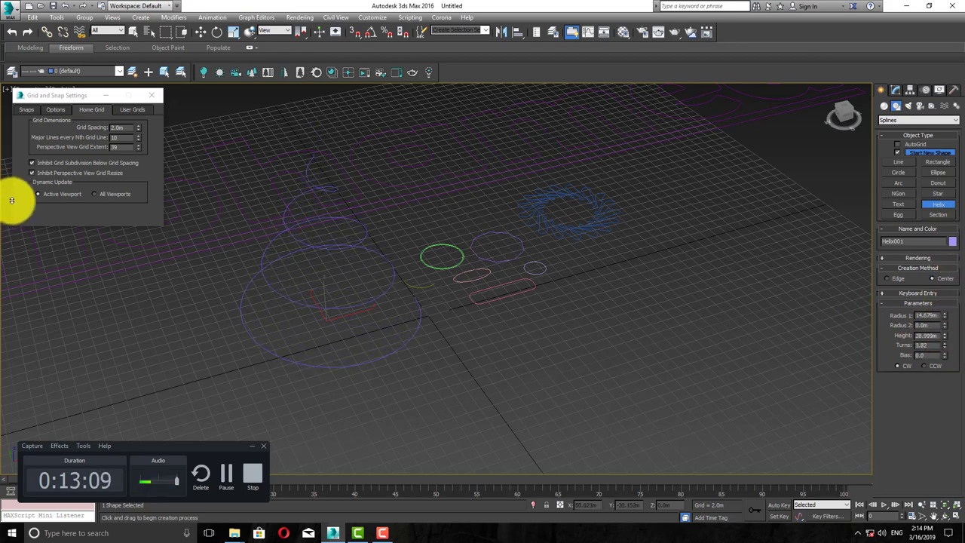
{"action": "left_click_drag", "start_coordinate": [946, 358], "coordinate": [897, 370]}
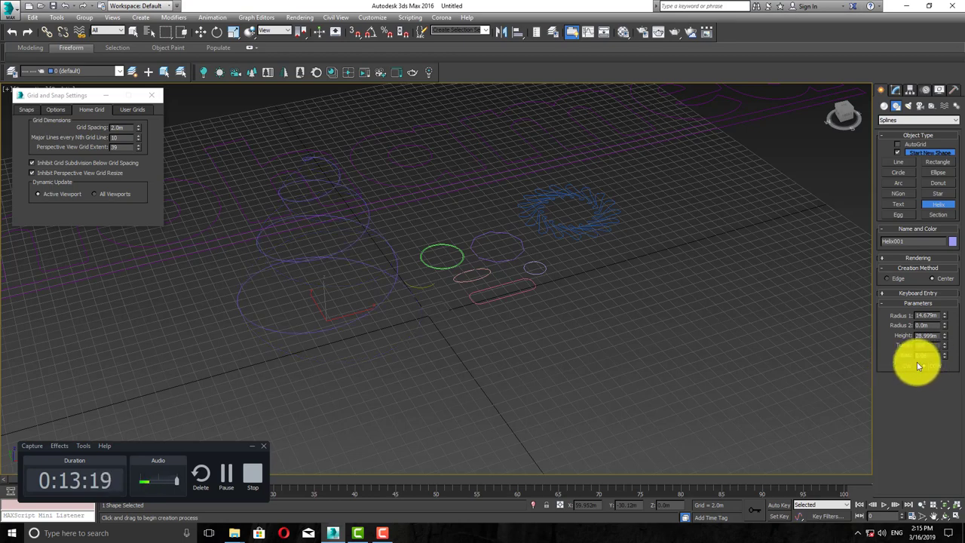
{"action": "left_click", "coordinate": [925, 366]}
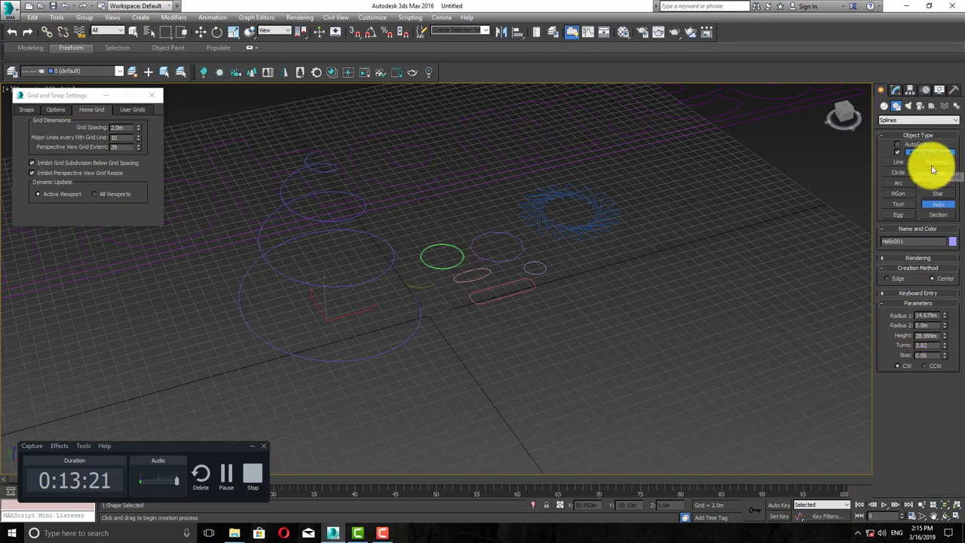
- Draw an outlined egg spline beyond the star, about 17.6 m long and 11.7 m wide with a thickness of about 0.87 m
{"action": "left_click", "coordinate": [899, 215]}
{"action": "middle_click_drag", "start_coordinate": [524, 278], "coordinate": [383, 301]}
{"action": "left_click_drag", "start_coordinate": [530, 257], "coordinate": [571, 280]}
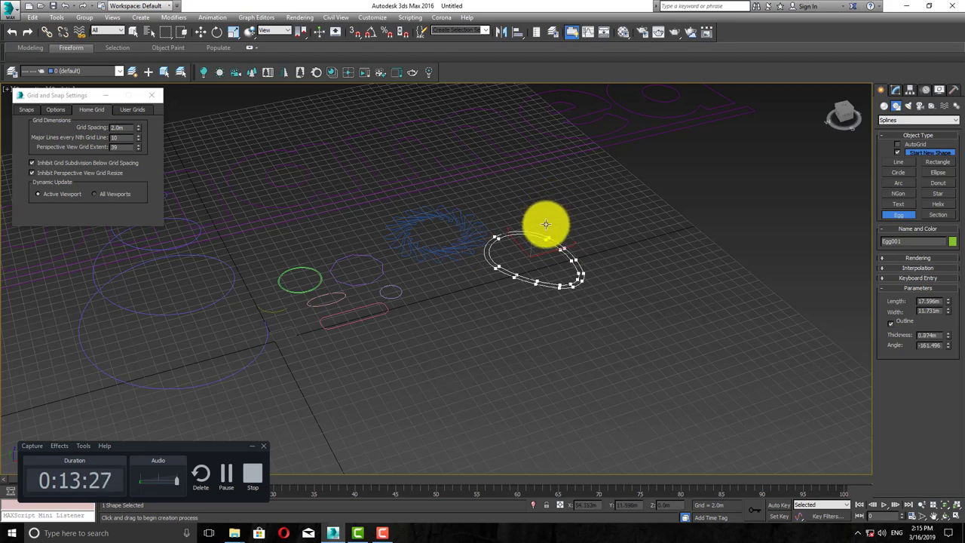
{"action": "left_click", "coordinate": [546, 224]}
- Create a section shape about 21.7 m long and 6.4 m wide in front of the egg
{"action": "left_click", "coordinate": [938, 215]}
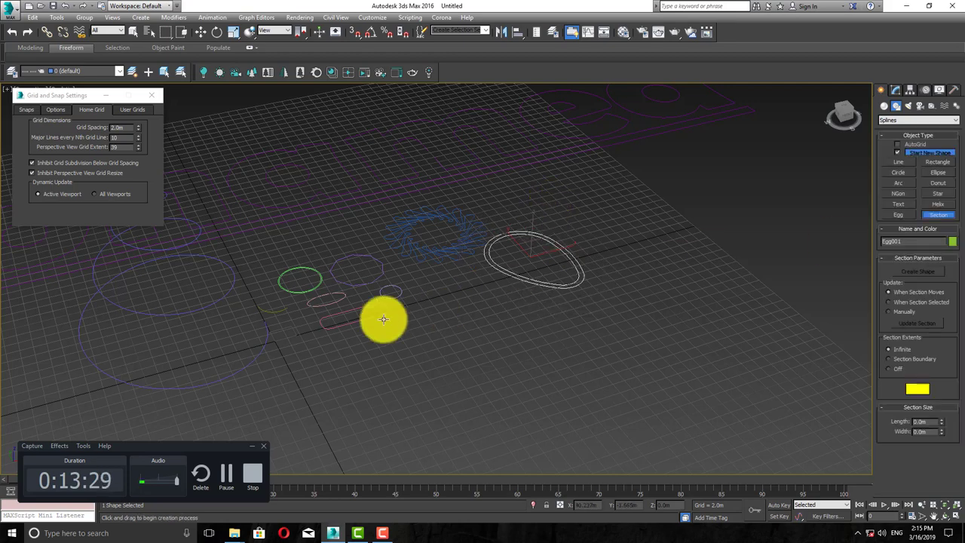
{"action": "left_click_drag", "start_coordinate": [432, 293], "coordinate": [475, 389]}
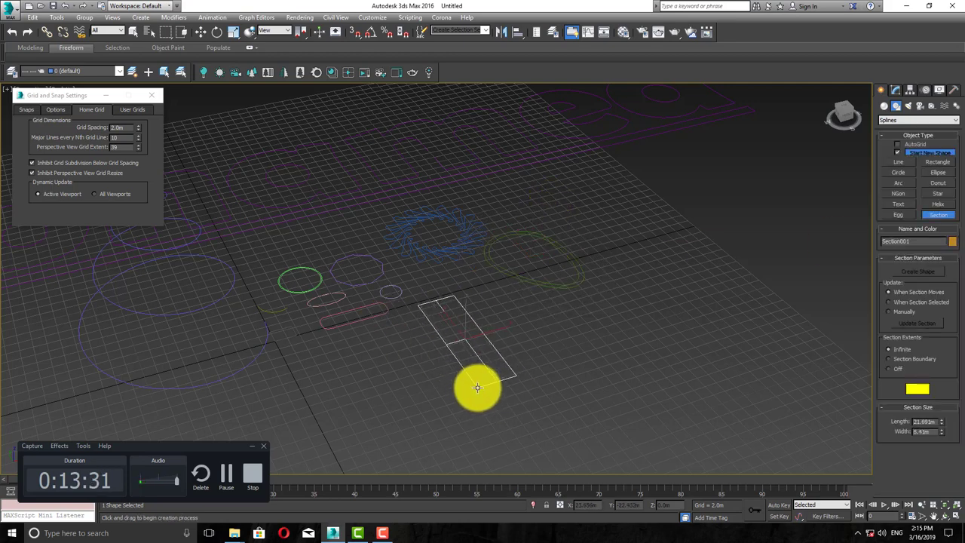
{"action": "scroll", "coordinate": [471, 353], "scroll_direction": "up", "scroll_amount": 4}
{"action": "scroll", "coordinate": [483, 316], "scroll_direction": "down", "scroll_amount": 4}
{"action": "middle_click_drag", "start_coordinate": [426, 318], "coordinate": [462, 322]}
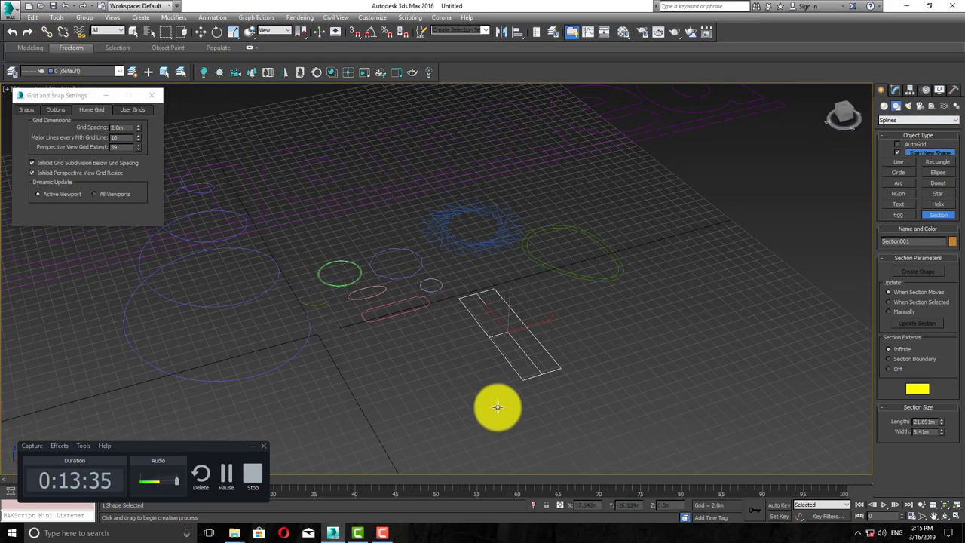
- Hide the viewport grid to view all the splines together, and leave the section creation mode
{"action": "middle_click_drag", "start_coordinate": [497, 402], "coordinate": [569, 329], "text": "alt"}
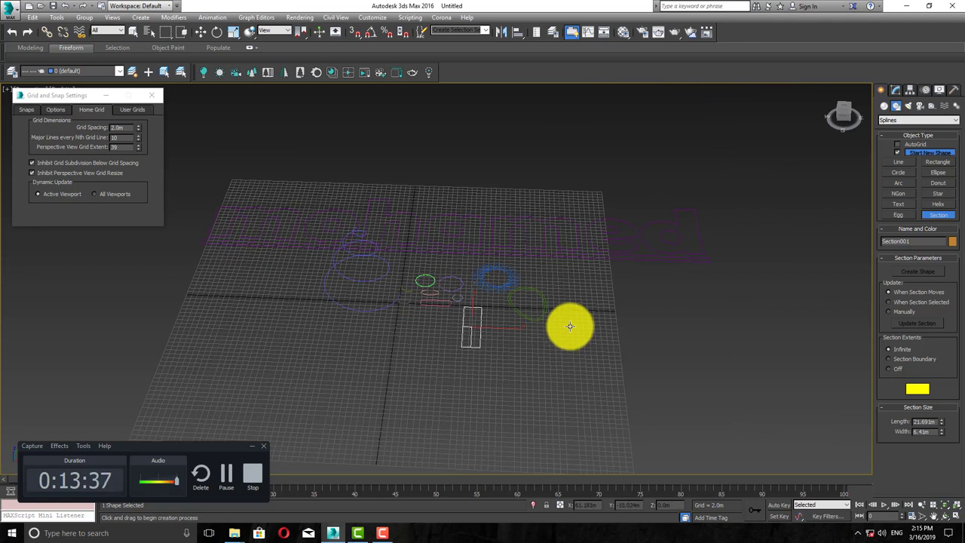
{"action": "key", "text": "g"}
{"action": "middle_click_drag", "start_coordinate": [530, 284], "coordinate": [435, 287], "text": "alt"}
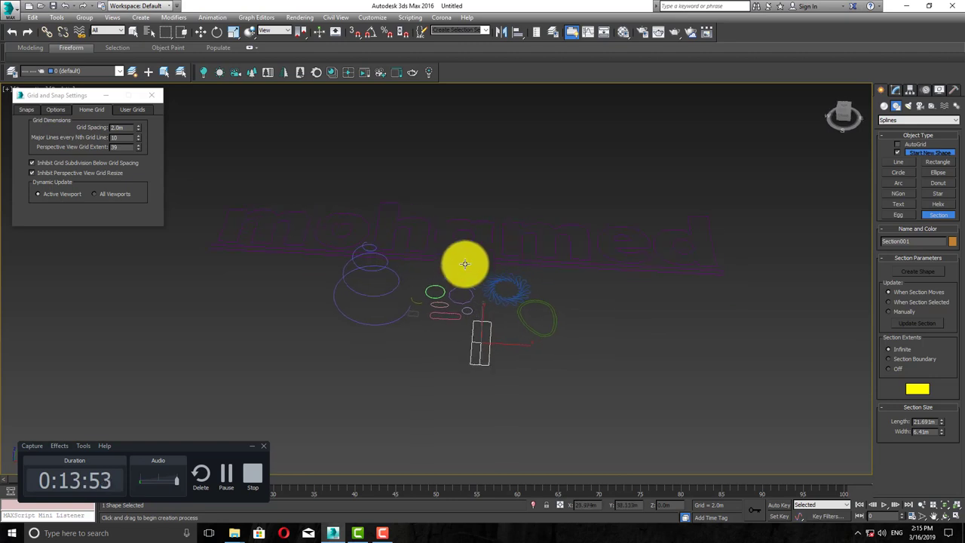
{"action": "middle_click_drag", "start_coordinate": [459, 263], "coordinate": [455, 349]}
{"action": "scroll", "coordinate": [447, 340], "scroll_direction": "up", "scroll_amount": 2}
{"action": "scroll", "coordinate": [442, 306], "scroll_direction": "down", "scroll_amount": 2}
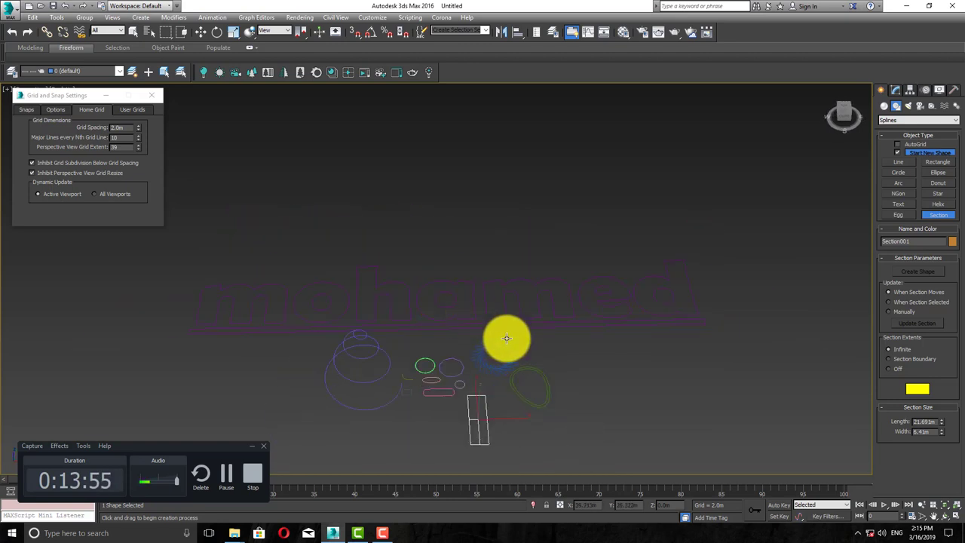
{"action": "right_click", "coordinate": [490, 324]}
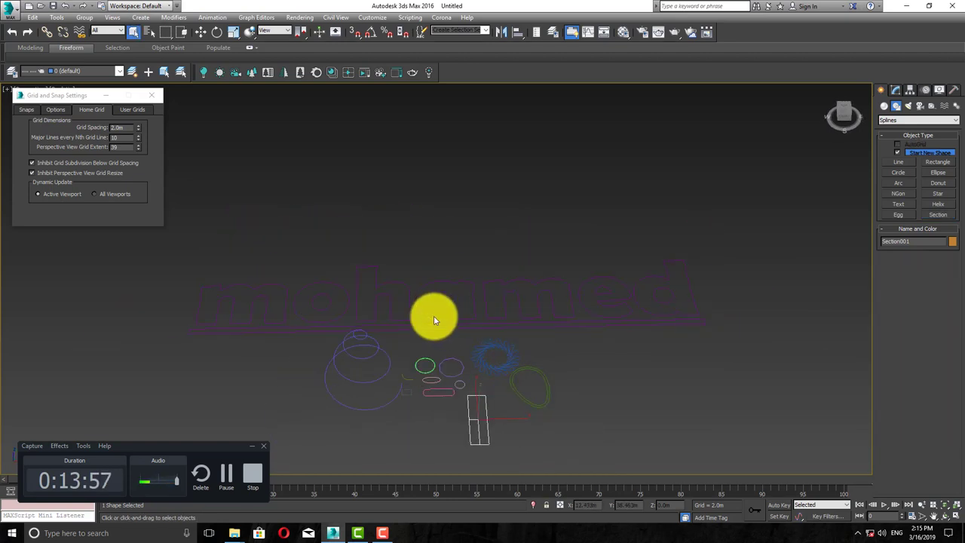
- Apply an Extrude modifier to the text spline with an amount of 22.5 m
{"action": "left_click", "coordinate": [429, 318]}
{"action": "left_click", "coordinate": [897, 89]}
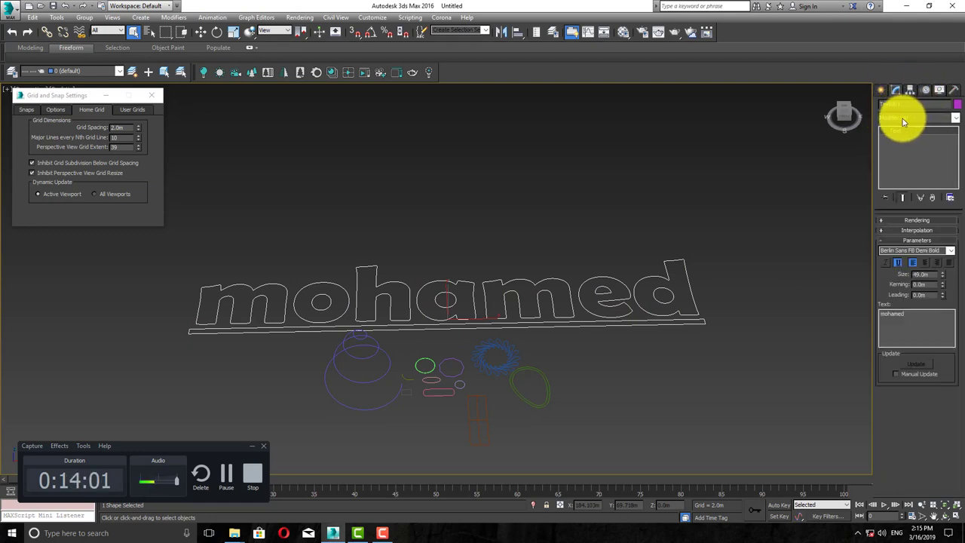
{"action": "left_click", "coordinate": [911, 120]}
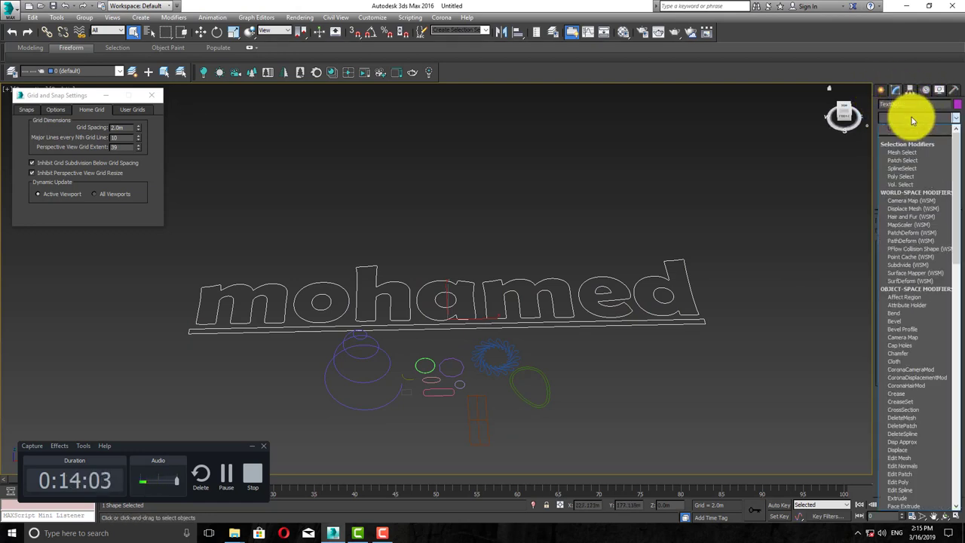
{"action": "type", "text": "ex"}
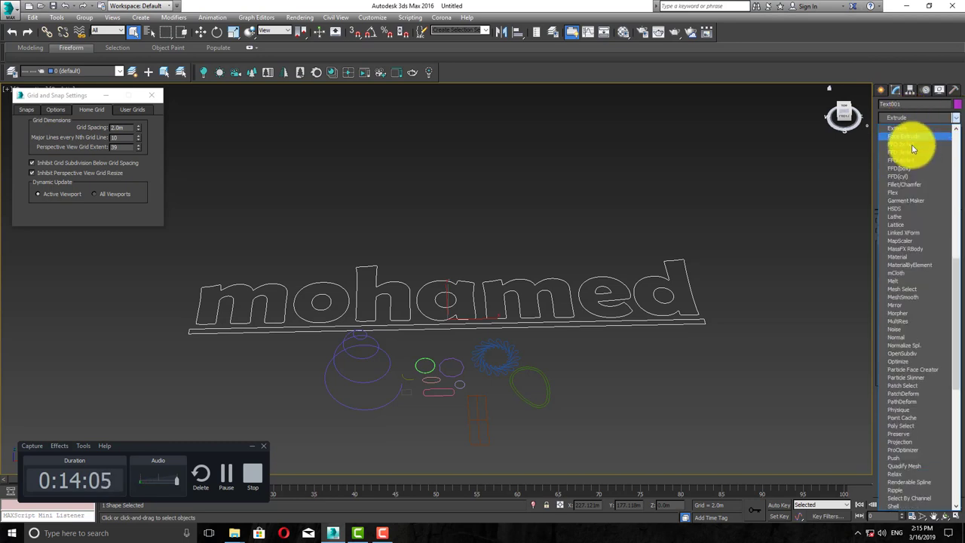
{"action": "left_click", "coordinate": [883, 131]}
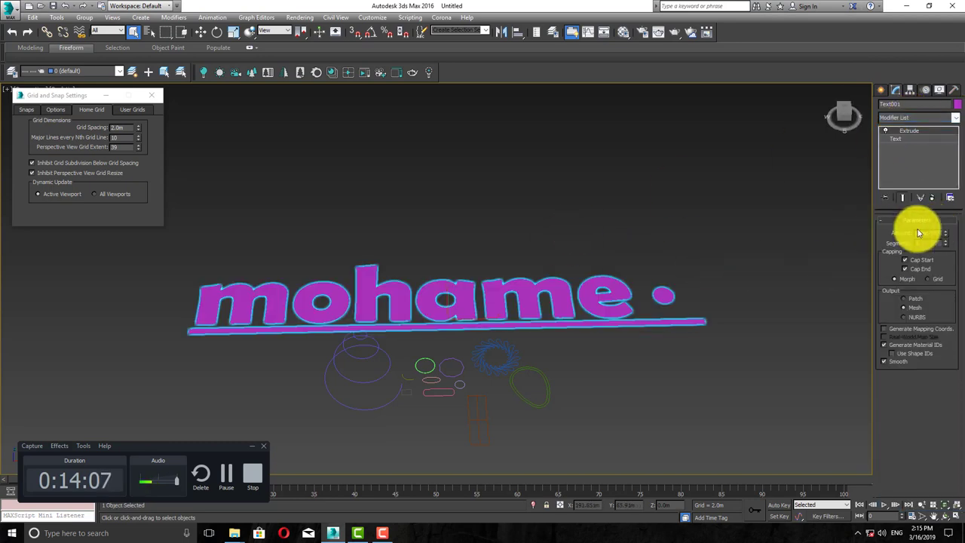
{"action": "left_click_drag", "start_coordinate": [945, 234], "coordinate": [939, 207]}
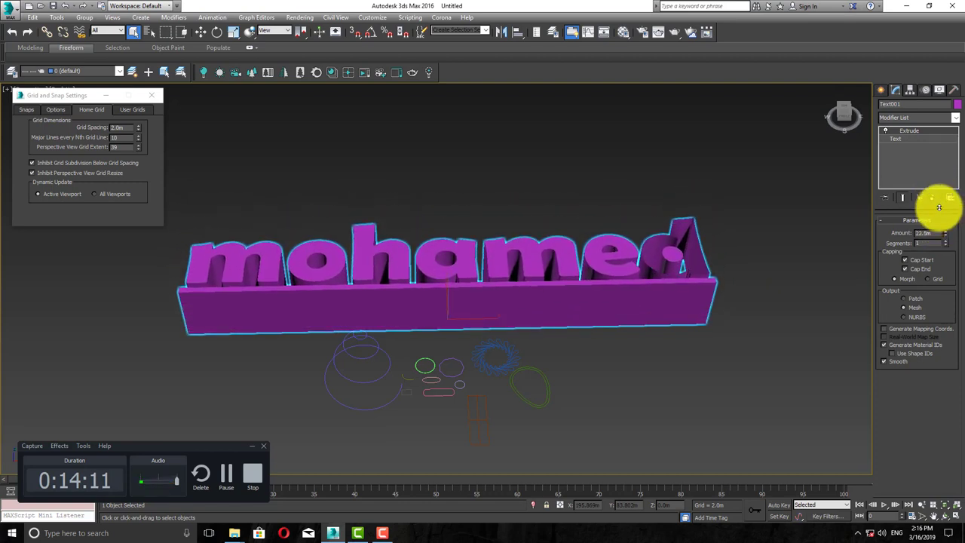
- Switch the capping of the extruded text off and back on to compare its effect
{"action": "left_click", "coordinate": [917, 271]}
{"action": "left_click", "coordinate": [918, 269]}
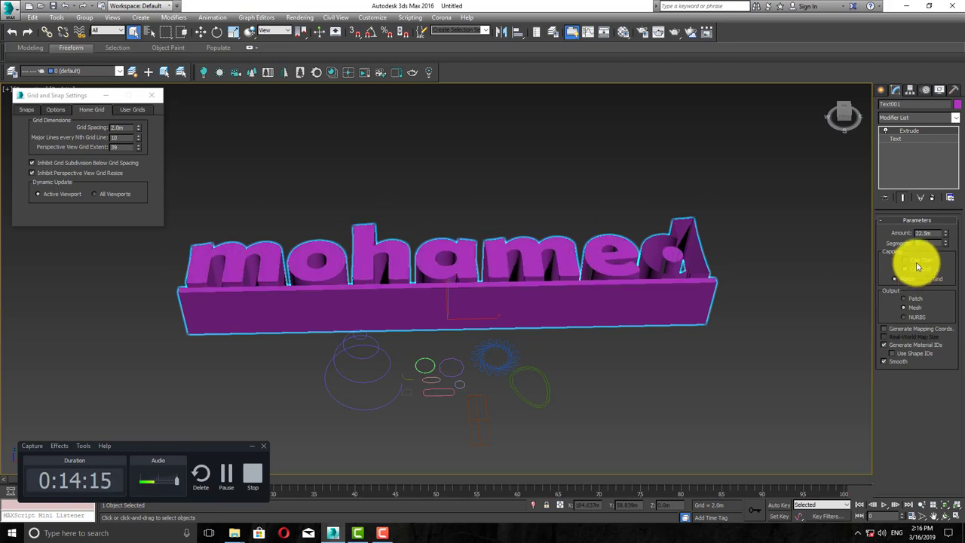
{"action": "middle_click_drag", "start_coordinate": [638, 243], "coordinate": [620, 284], "text": "alt"}
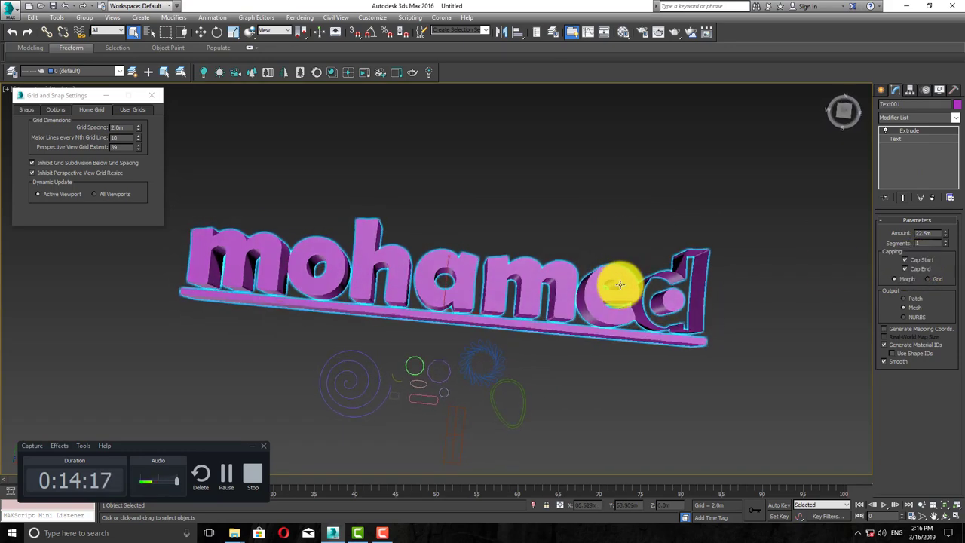
{"action": "left_click", "coordinate": [911, 267]}
{"action": "left_click", "coordinate": [912, 265]}
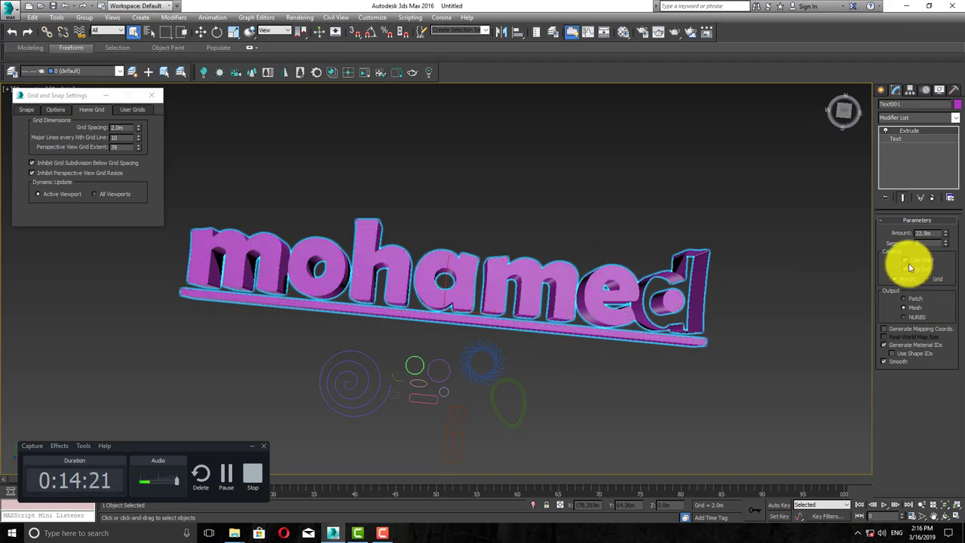
{"action": "left_click", "coordinate": [911, 268]}
{"action": "left_click", "coordinate": [910, 270]}
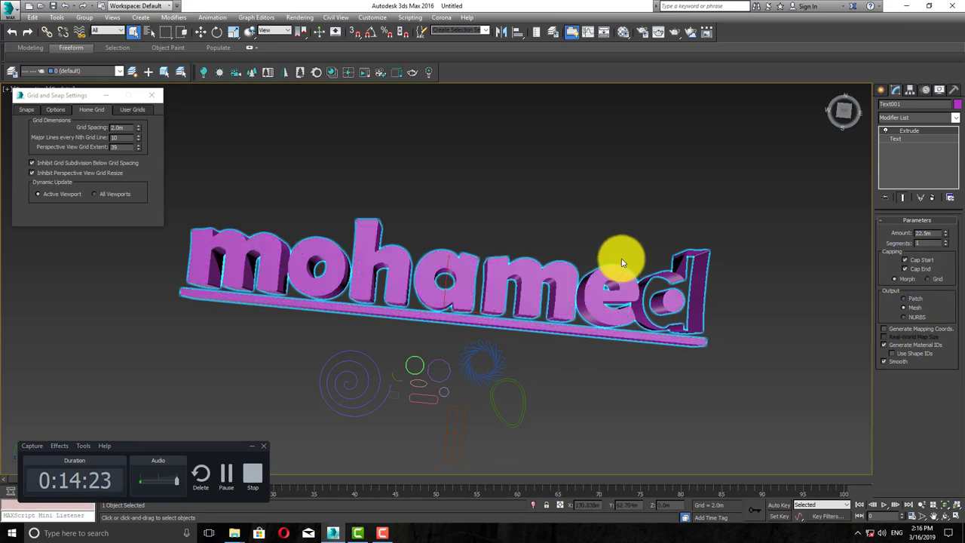
- Reduce the text's extrusion amount to 8 m
{"action": "middle_click_drag", "start_coordinate": [620, 258], "coordinate": [634, 233], "text": "alt"}
{"action": "middle_click_drag", "start_coordinate": [445, 387], "coordinate": [510, 323]}
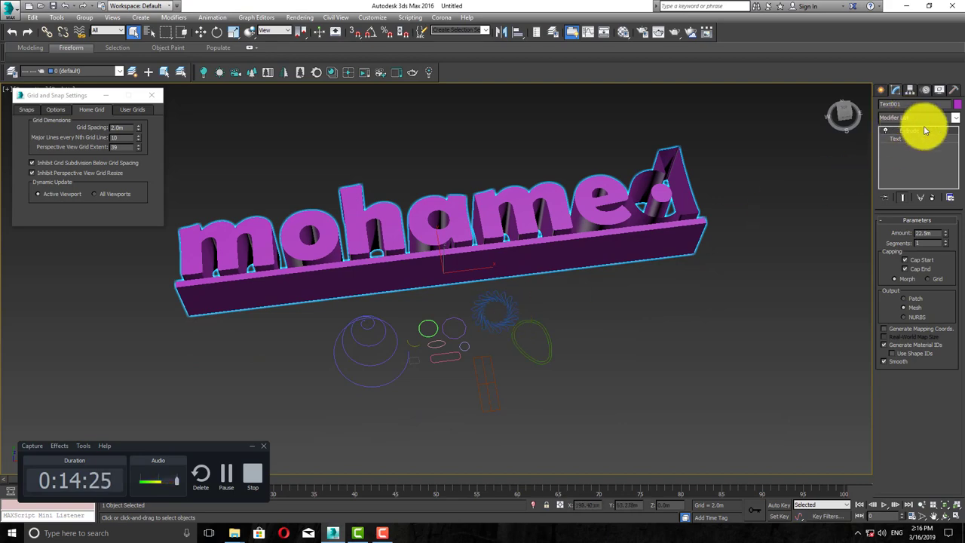
{"action": "left_click_drag", "start_coordinate": [945, 238], "coordinate": [943, 251]}
{"action": "middle_click_drag", "start_coordinate": [412, 281], "coordinate": [369, 285], "text": "alt"}
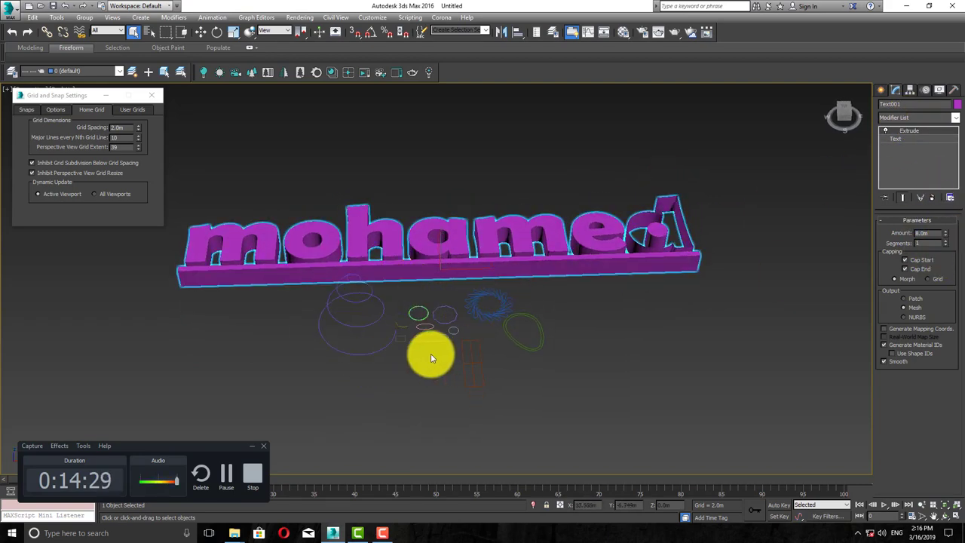
- Copy the Extrude modifier from the text and paste it onto the egg spline
{"action": "scroll", "coordinate": [430, 352], "scroll_direction": "up", "scroll_amount": 4}
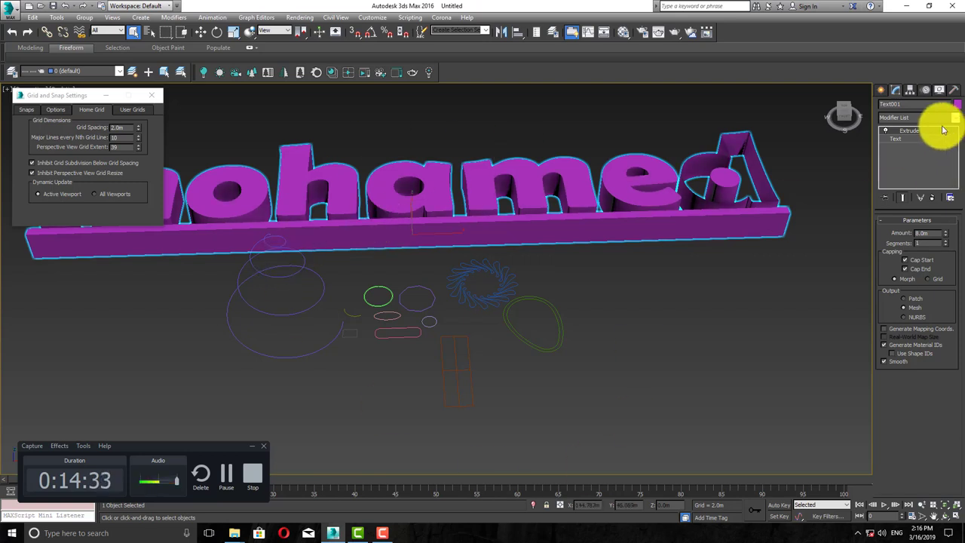
{"action": "right_click", "coordinate": [903, 139]}
{"action": "left_click", "coordinate": [868, 173]}
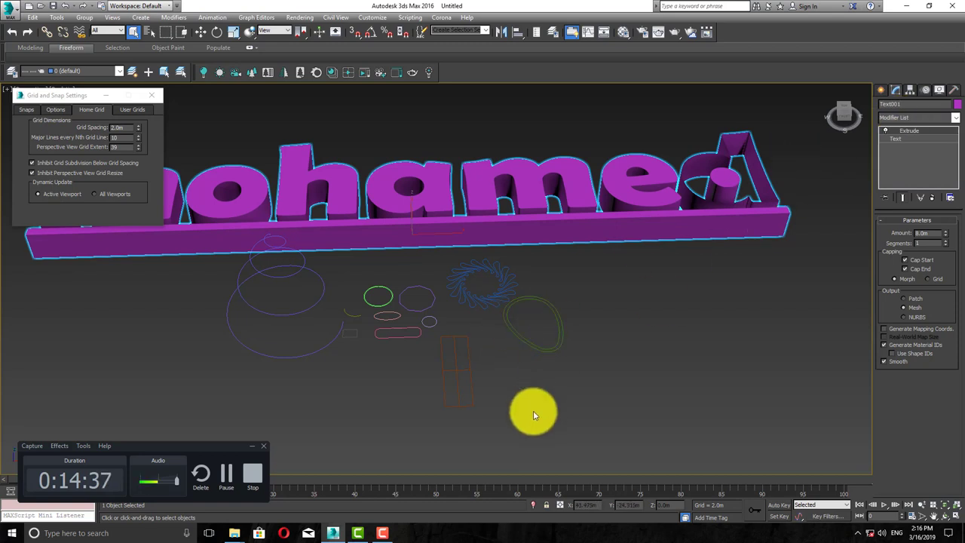
{"action": "left_click", "coordinate": [524, 343]}
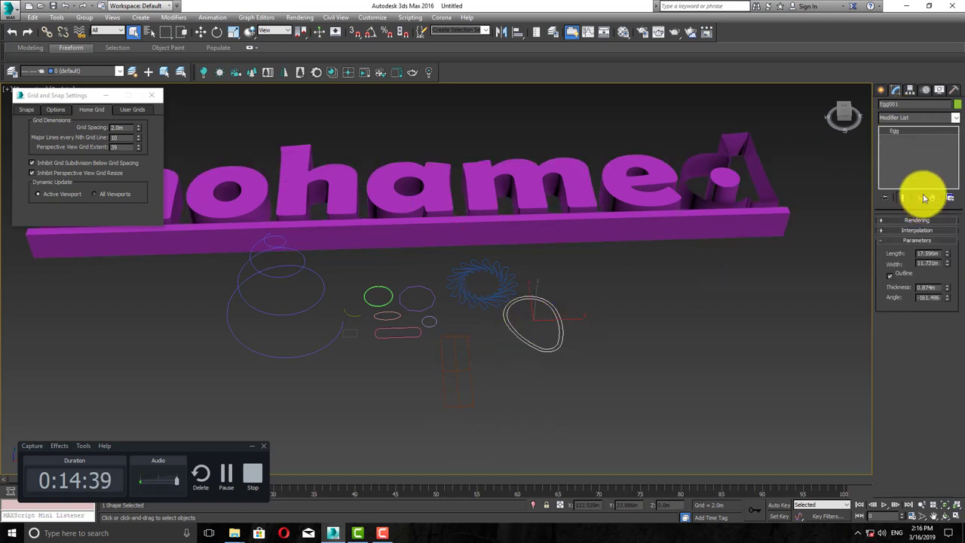
{"action": "right_click", "coordinate": [918, 132]}
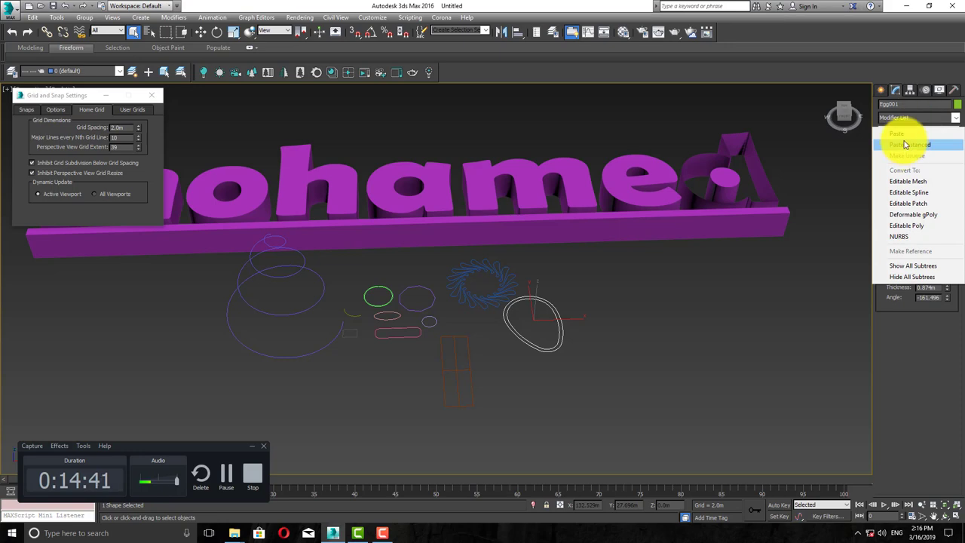
{"action": "left_click", "coordinate": [890, 141]}
- Paste the copied Extrude modifier onto the star spline beside the extruded egg
{"action": "scroll", "coordinate": [414, 317], "scroll_direction": "up", "scroll_amount": 5}
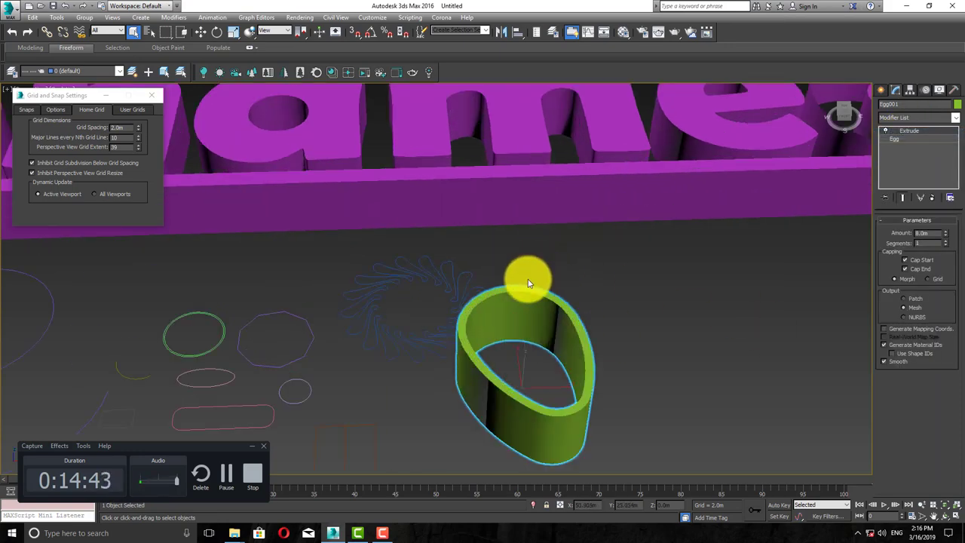
{"action": "scroll", "coordinate": [493, 281], "scroll_direction": "down", "scroll_amount": 5}
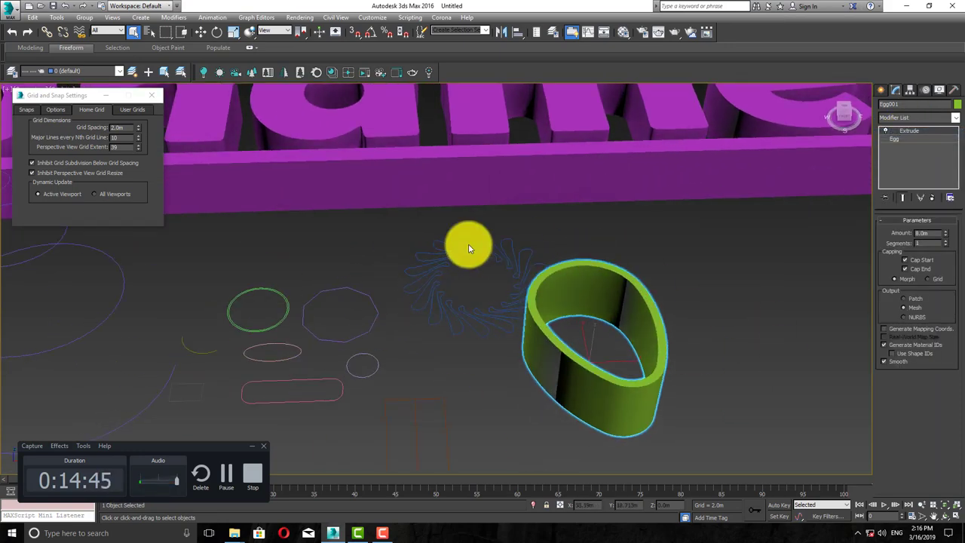
{"action": "scroll", "coordinate": [528, 252], "scroll_direction": "up", "scroll_amount": 5}
{"action": "left_click", "coordinate": [516, 276]}
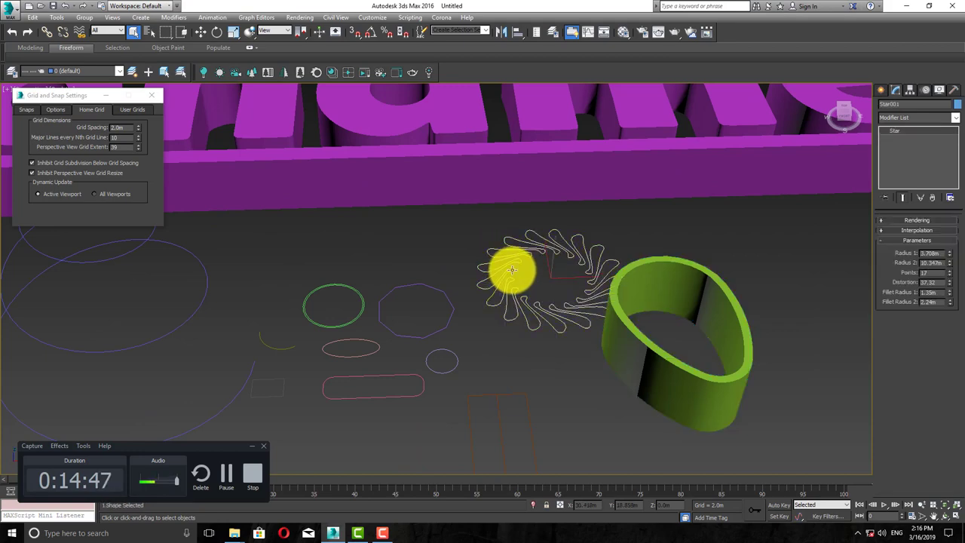
{"action": "right_click", "coordinate": [910, 129]}
{"action": "left_click", "coordinate": [910, 139]}
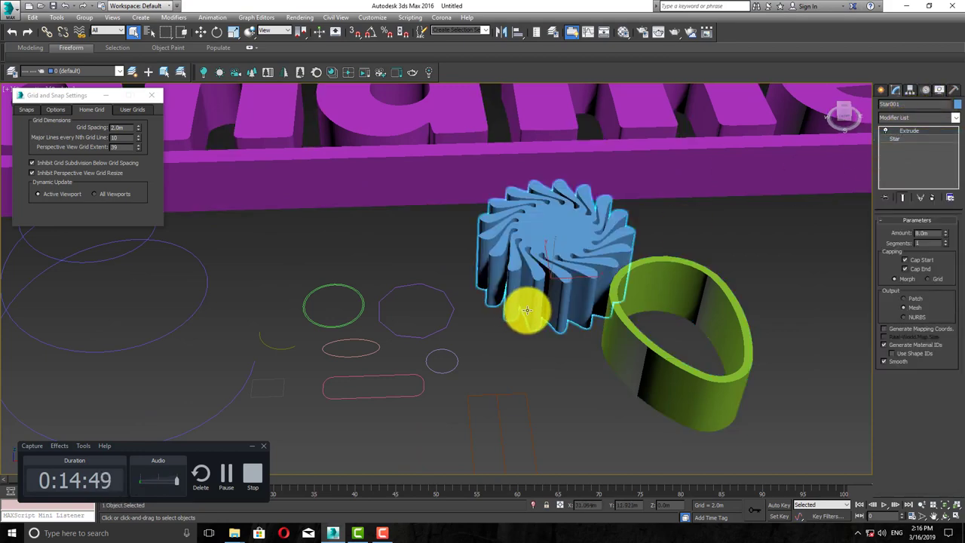
- Inspect the extruded star and egg from several angles alongside the text and the remaining flat splines
{"action": "middle_click_drag", "start_coordinate": [533, 318], "coordinate": [572, 318], "text": "alt"}
{"action": "scroll", "coordinate": [572, 319], "scroll_direction": "down", "scroll_amount": 5}
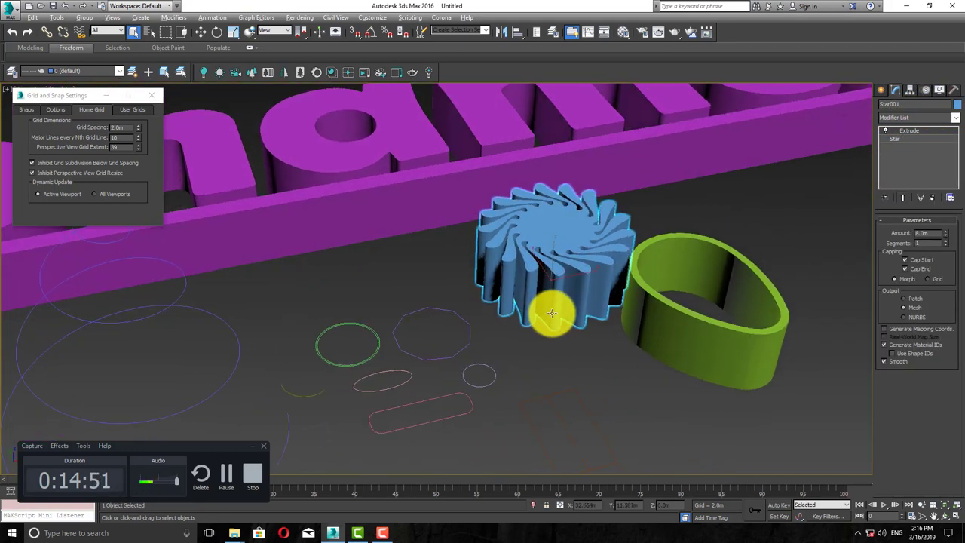
{"action": "scroll", "coordinate": [418, 329], "scroll_direction": "up", "scroll_amount": 6}
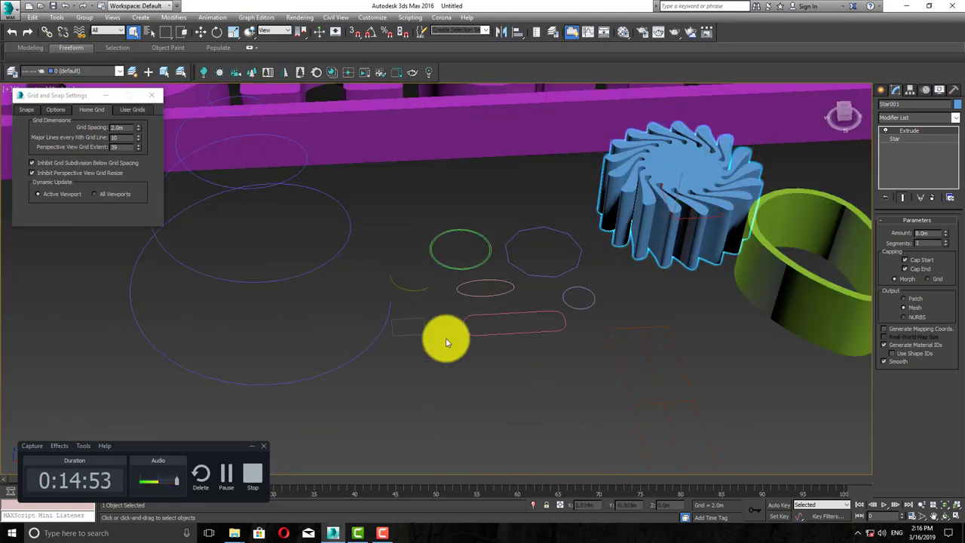
{"action": "middle_click_drag", "start_coordinate": [445, 338], "coordinate": [470, 334], "text": "alt"}
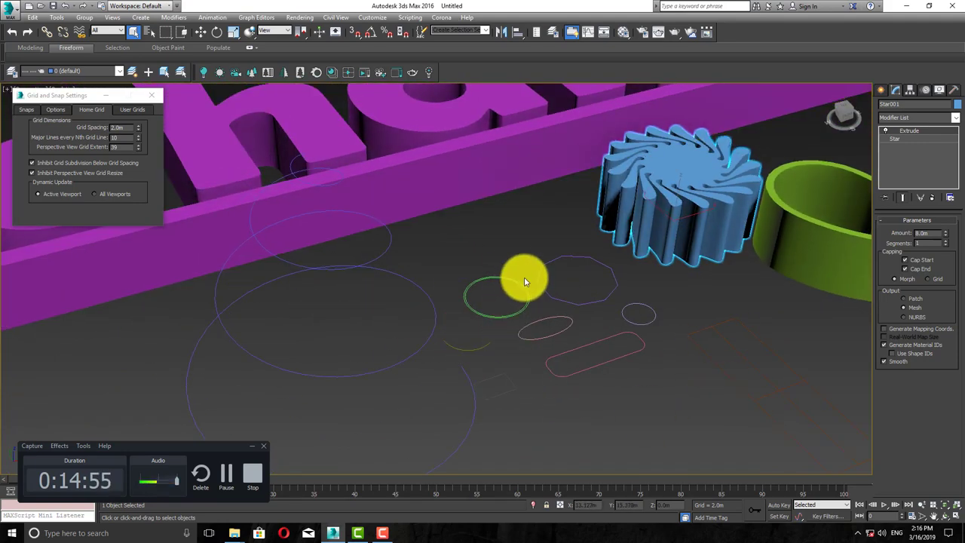
{"action": "scroll", "coordinate": [512, 269], "scroll_direction": "down", "scroll_amount": 5}
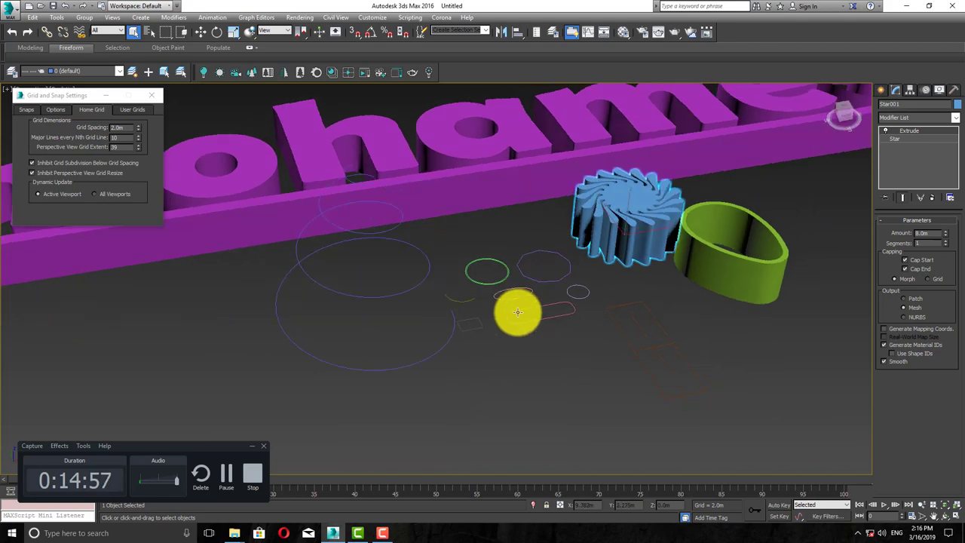
{"action": "middle_click_drag", "start_coordinate": [503, 251], "coordinate": [527, 273], "text": "alt"}
{"action": "middle_click_drag", "start_coordinate": [452, 277], "coordinate": [352, 302]}
{"action": "scroll", "coordinate": [351, 303], "scroll_direction": "down", "scroll_amount": 2}
{"action": "left_click", "coordinate": [577, 306]}
{"action": "left_click", "coordinate": [291, 252]}
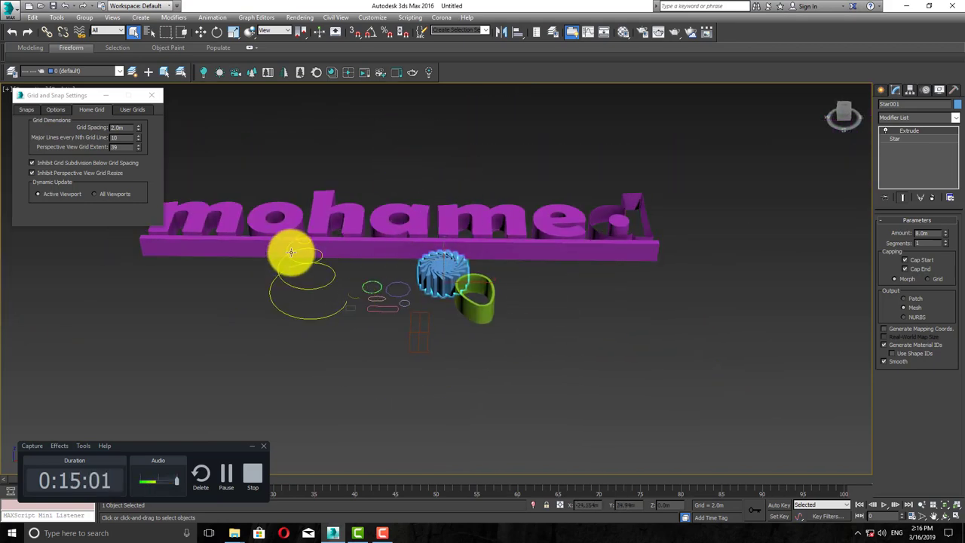
{"action": "scroll", "coordinate": [342, 314], "scroll_direction": "up", "scroll_amount": 2}
{"action": "scroll", "coordinate": [321, 291], "scroll_direction": "down", "scroll_amount": 1}
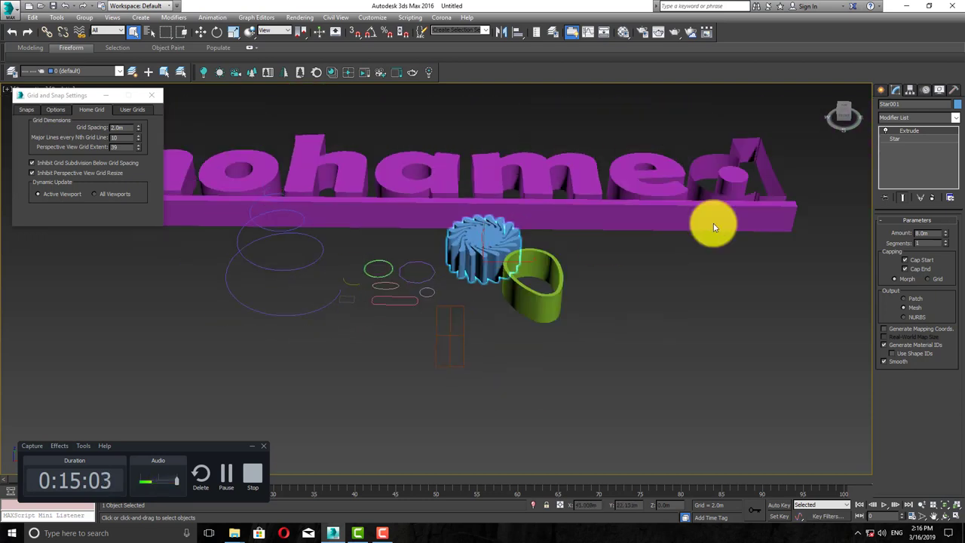
- Draw a rectangle spline about 31.7 m long and 58 m wide in the empty area beyond the extruded egg
{"action": "left_click", "coordinate": [881, 90]}
{"action": "middle_click_drag", "start_coordinate": [575, 360], "coordinate": [465, 348]}
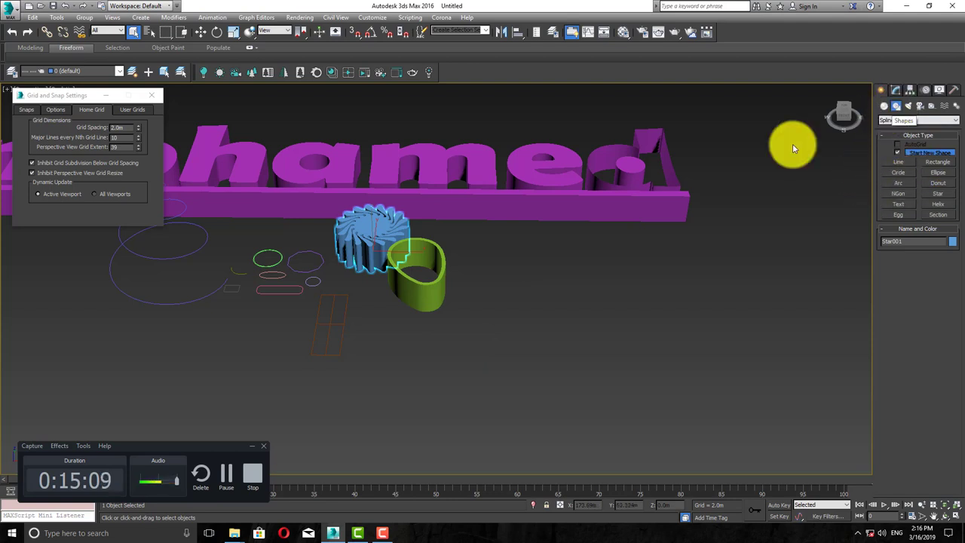
{"action": "middle_click_drag", "start_coordinate": [445, 334], "coordinate": [383, 340]}
{"action": "middle_click_drag", "start_coordinate": [383, 341], "coordinate": [401, 347], "text": "alt"}
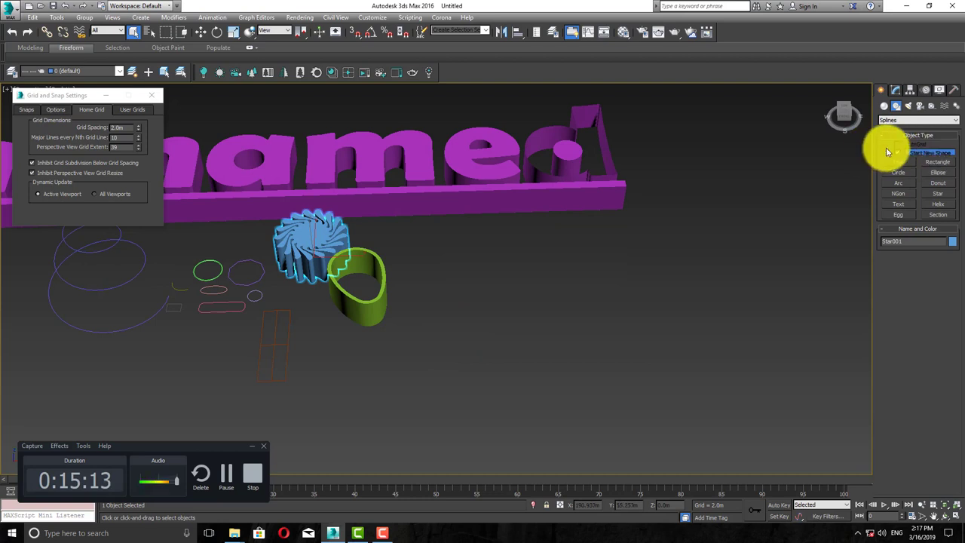
{"action": "middle_click_drag", "start_coordinate": [539, 367], "coordinate": [440, 363]}
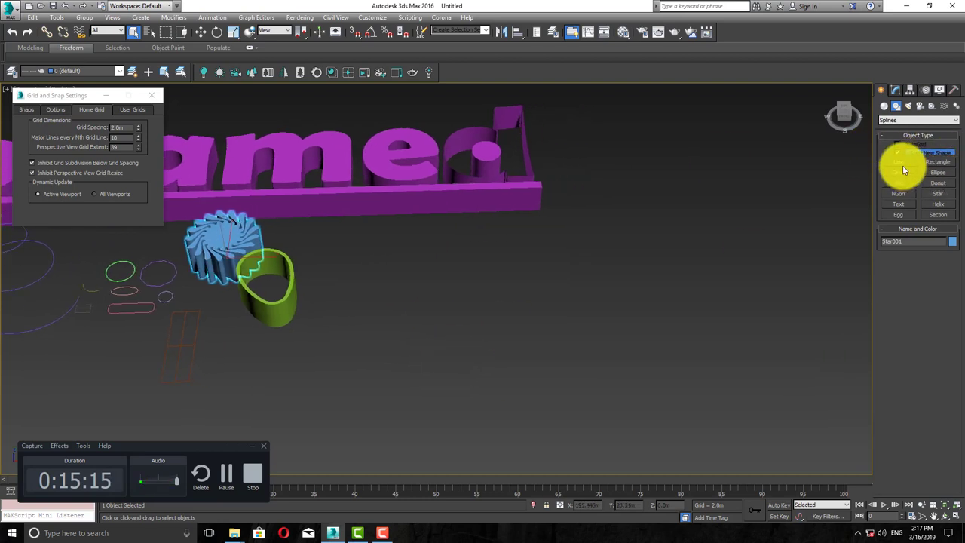
{"action": "left_click", "coordinate": [928, 165]}
{"action": "left_click_drag", "start_coordinate": [448, 296], "coordinate": [711, 389]}
- Draw a second, narrow rectangle spline about 40.5 m long and 16.2 m wide beside the first one
{"action": "middle_click_drag", "start_coordinate": [502, 282], "coordinate": [437, 274]}
{"action": "scroll", "coordinate": [455, 339], "scroll_direction": "up", "scroll_amount": 3}
{"action": "middle_click_drag", "start_coordinate": [458, 362], "coordinate": [379, 343]}
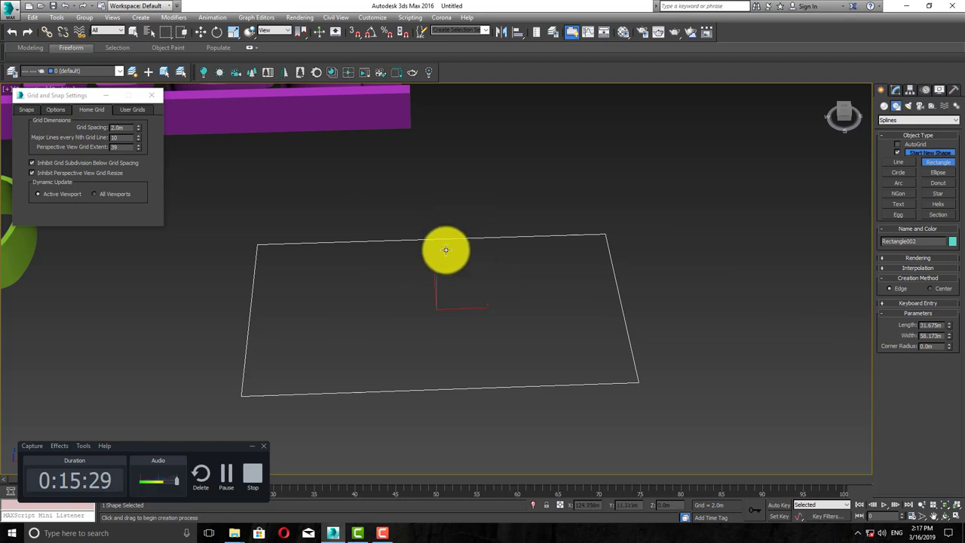
{"action": "middle_click_drag", "start_coordinate": [548, 295], "coordinate": [447, 284]}
{"action": "left_click_drag", "start_coordinate": [647, 188], "coordinate": [805, 368]}
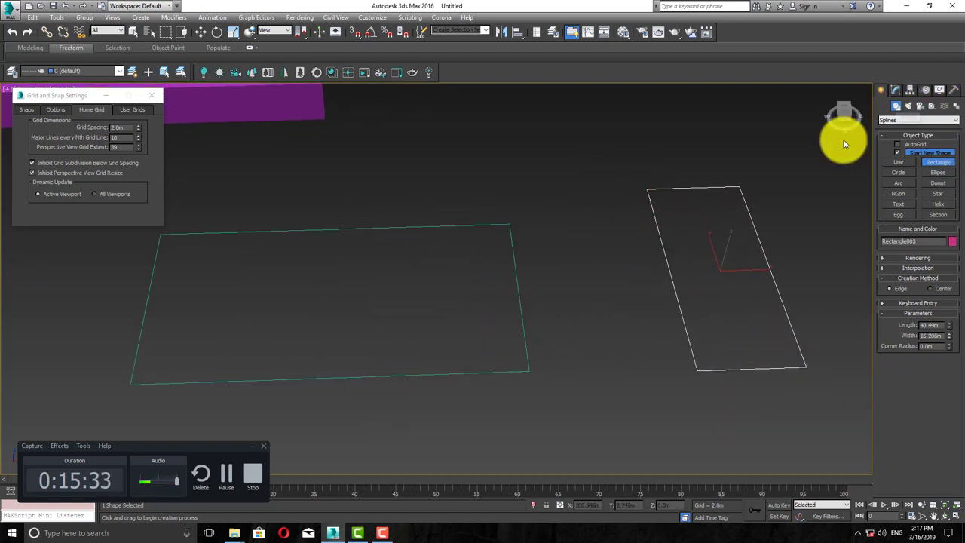
- Leave the Rectangle tool and undo the last two scene changes
{"action": "right_click", "coordinate": [668, 294]}
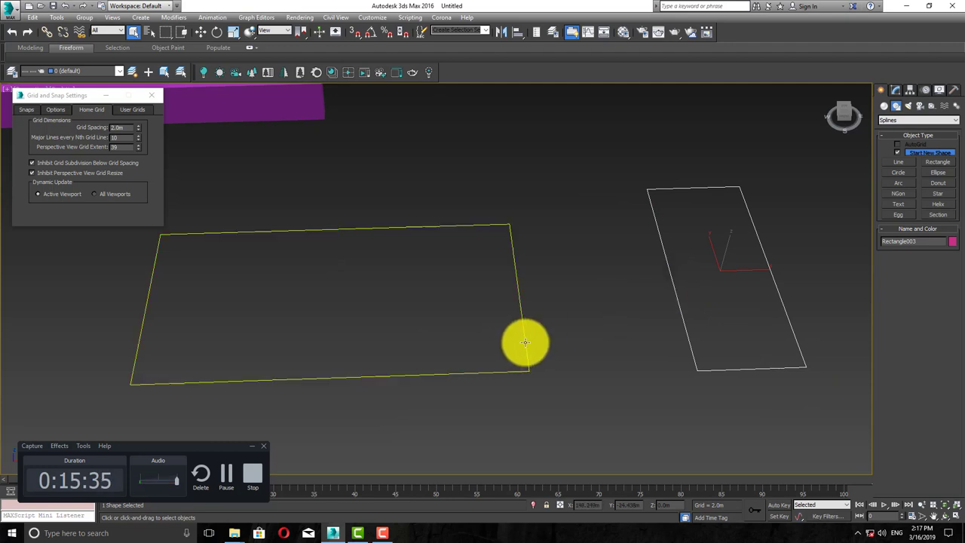
{"action": "left_click", "coordinate": [681, 300]}
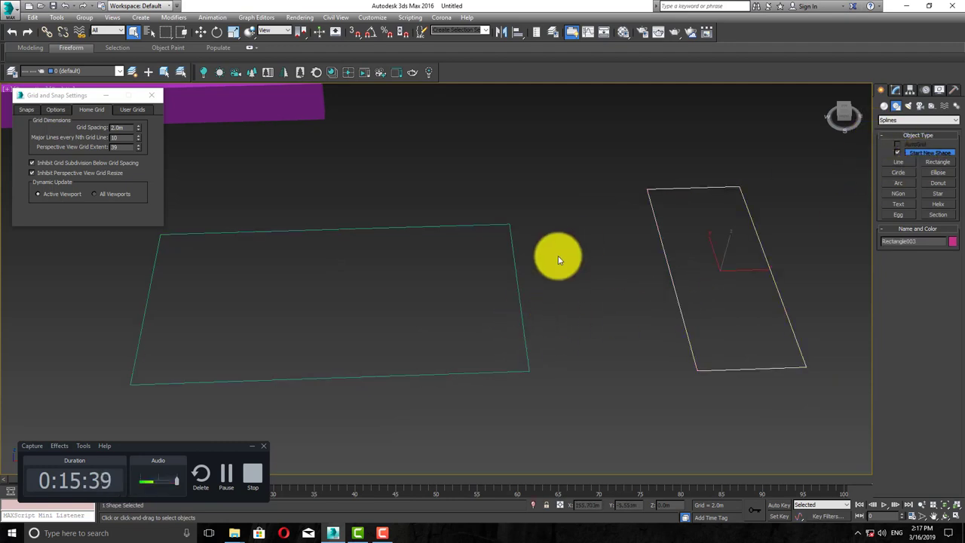
{"action": "key", "text": "ctrl+z"}
{"action": "key", "text": "ctrl+z"}
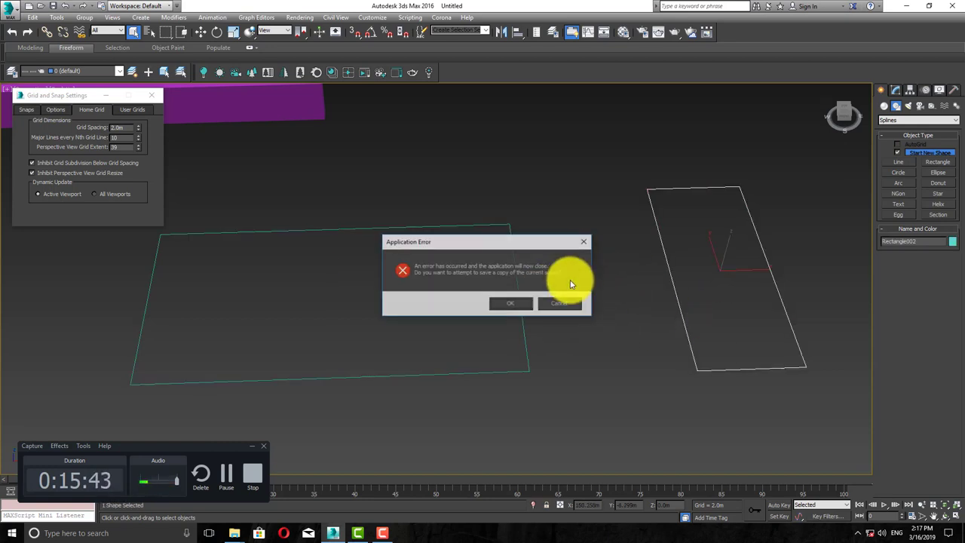
{"action": "left_click", "coordinate": [228, 475]}
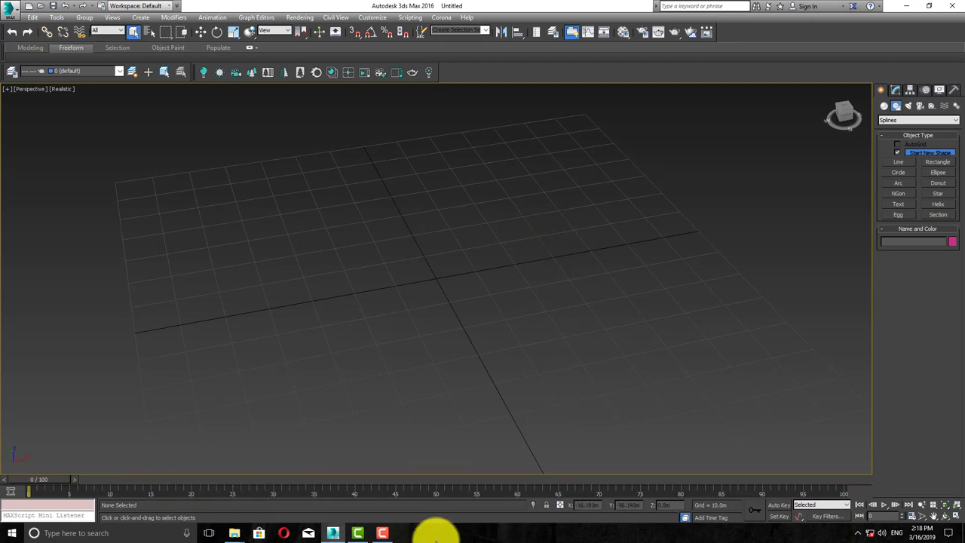
{"action": "left_click", "coordinate": [382, 533]}
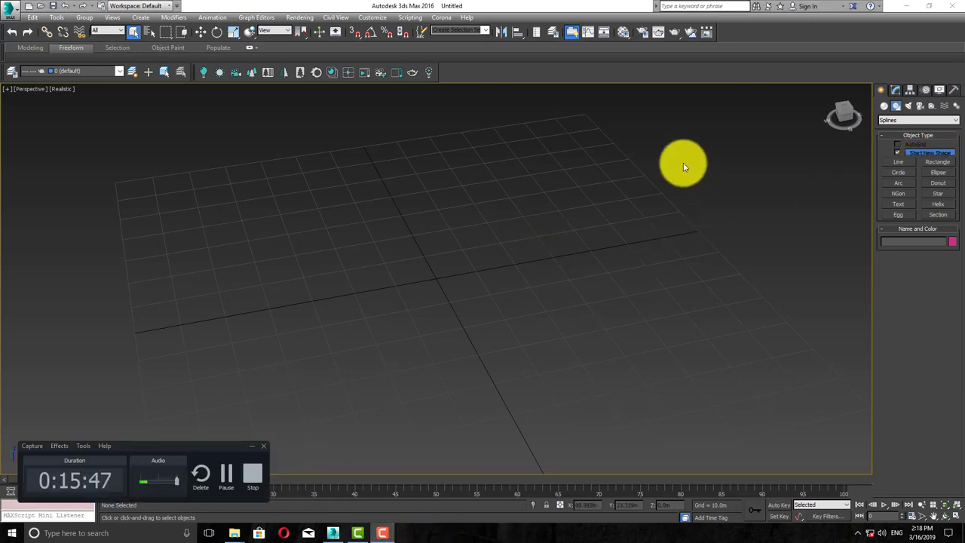
- Draw a rectangle about 58 by 88 m, then with Start New Shape off add an inner rectangle about 38 by 10.6 m
{"action": "left_click", "coordinate": [937, 164]}
{"action": "middle_click_drag", "start_coordinate": [360, 289], "coordinate": [456, 330], "text": "alt"}
{"action": "left_click_drag", "start_coordinate": [372, 196], "coordinate": [744, 358]}
{"action": "left_click", "coordinate": [898, 152]}
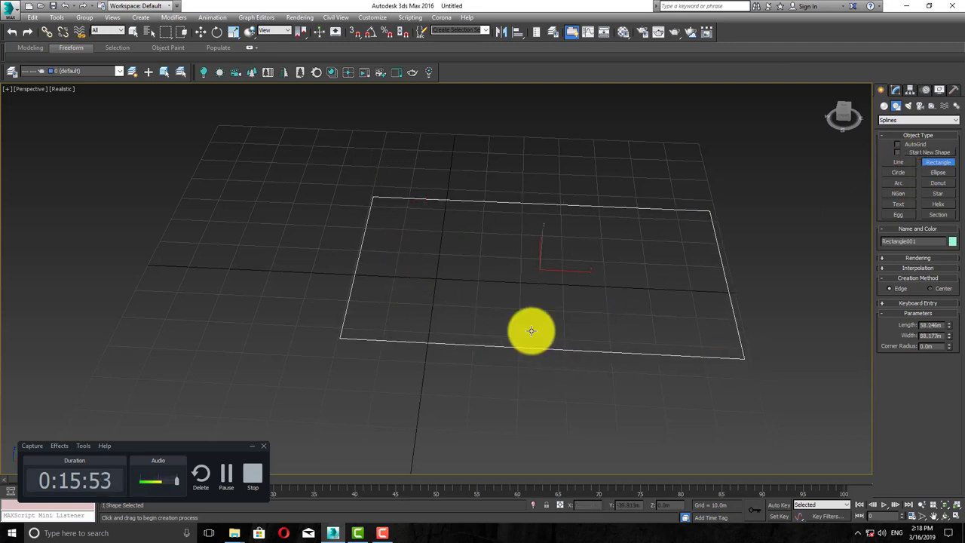
{"action": "left_click_drag", "start_coordinate": [410, 227], "coordinate": [439, 324]}
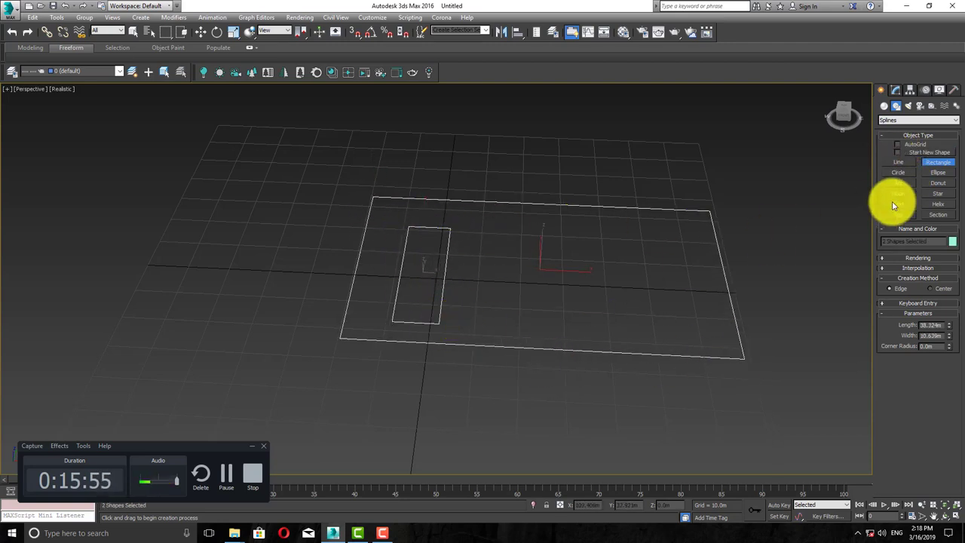
- Add a circle of about 9.9 m radius and an ellipse about 21.5 by 16.5 m inside the outer rectangle, within the same shape
{"action": "left_click", "coordinate": [898, 173]}
{"action": "left_click_drag", "start_coordinate": [511, 279], "coordinate": [545, 293]}
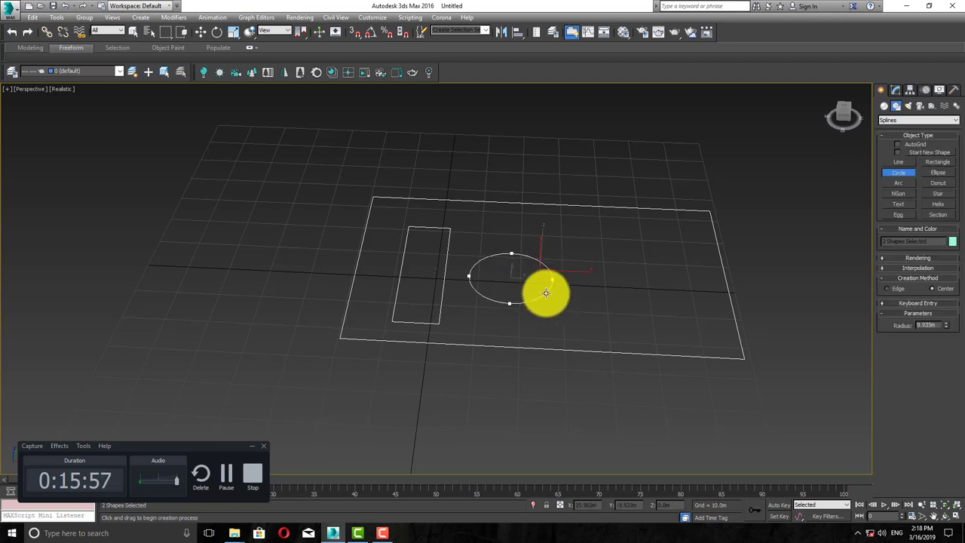
{"action": "left_click", "coordinate": [935, 172]}
{"action": "left_click_drag", "start_coordinate": [637, 274], "coordinate": [715, 332]}
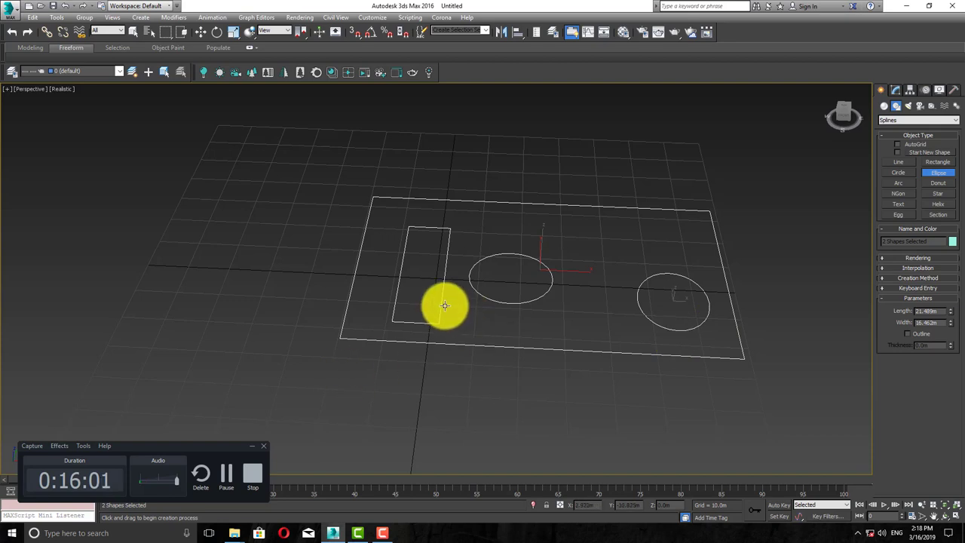
- Apply an Extrude modifier to the combined shape with an amount of 14.5 m
{"action": "left_click", "coordinate": [896, 90]}
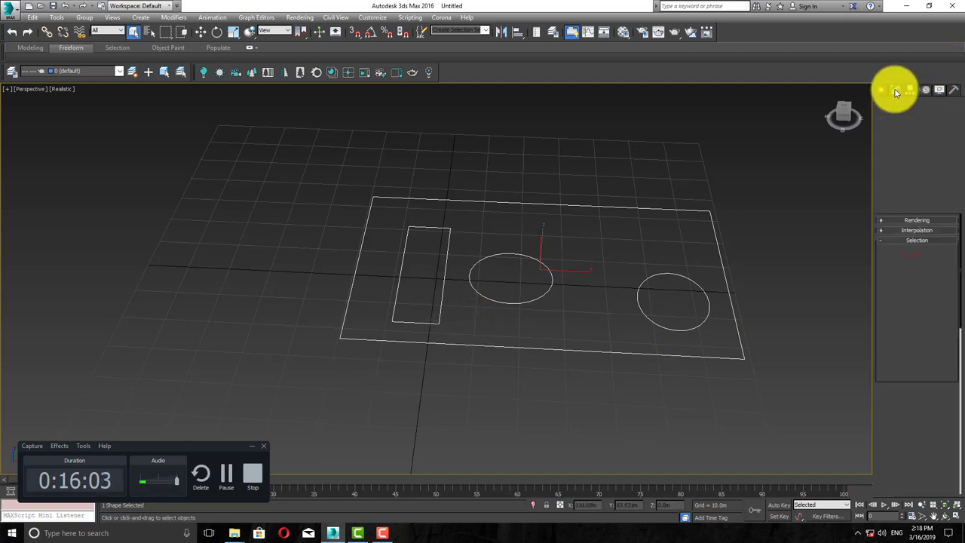
{"action": "left_click", "coordinate": [900, 120]}
{"action": "key", "text": "e"}
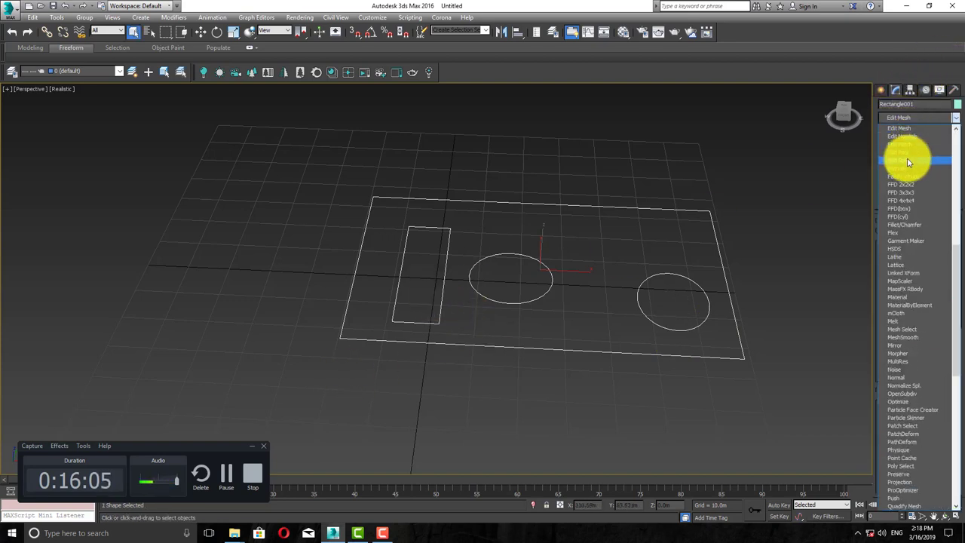
{"action": "left_click", "coordinate": [907, 160]}
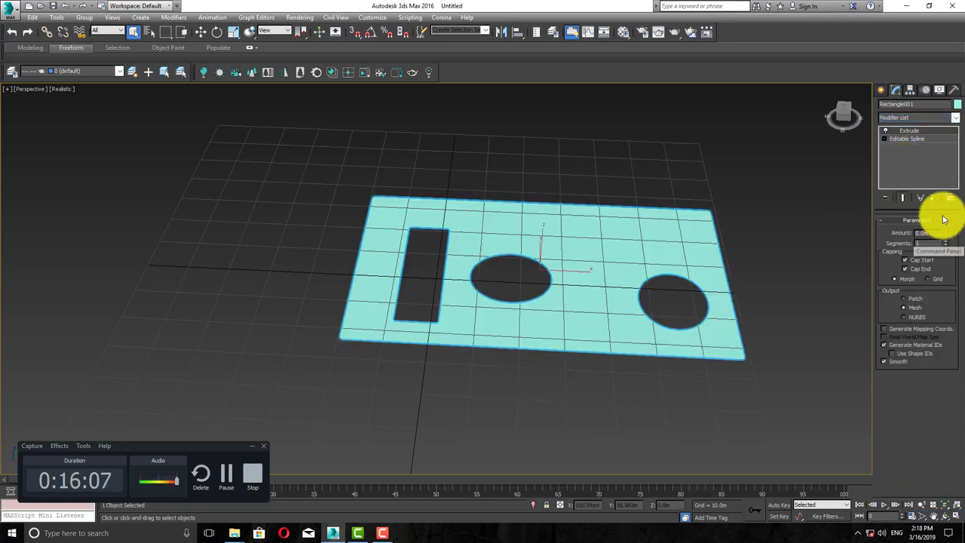
{"action": "left_click_drag", "start_coordinate": [944, 230], "coordinate": [942, 200]}
- Switch the perspective viewport's display style to Shaded
{"action": "left_click", "coordinate": [880, 88]}
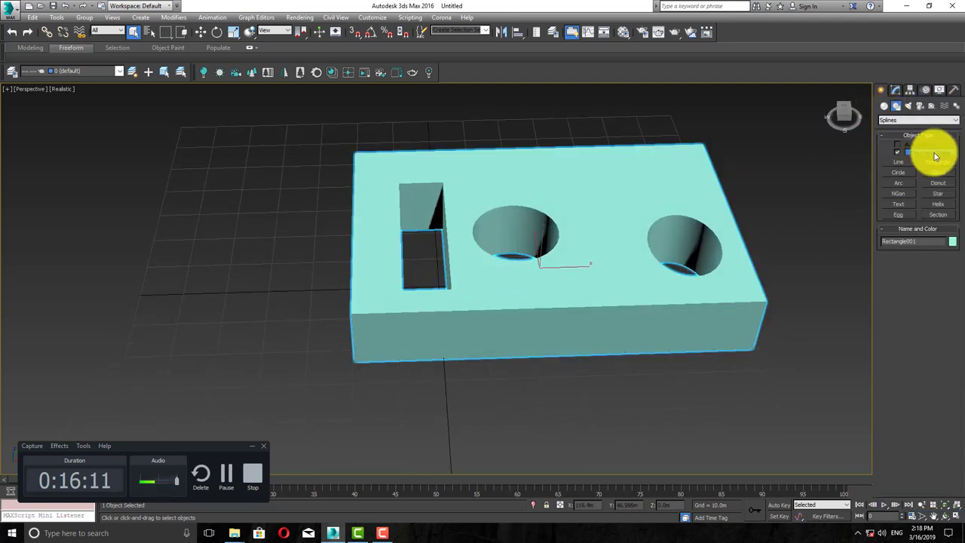
{"action": "middle_click_drag", "start_coordinate": [536, 220], "coordinate": [541, 248], "text": "alt"}
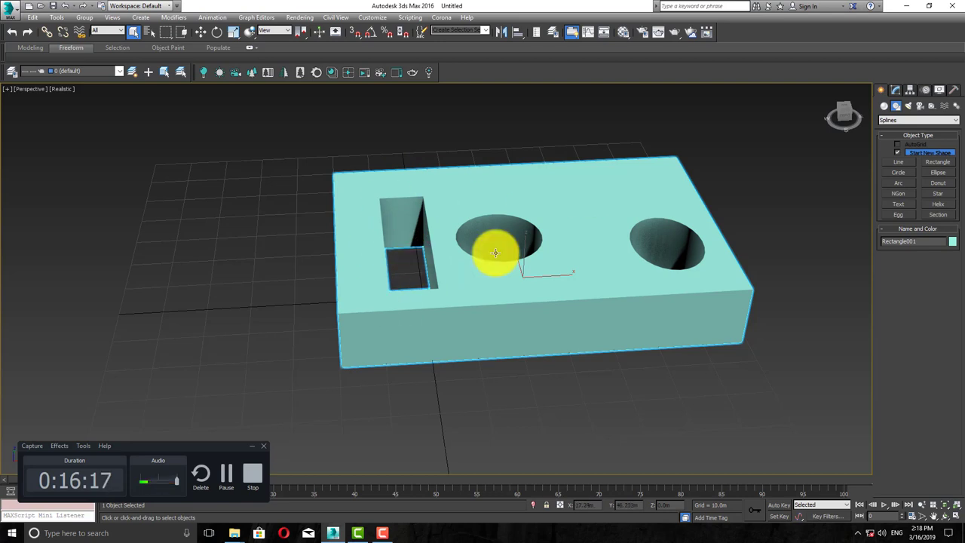
{"action": "left_click", "coordinate": [63, 89]}
{"action": "left_click", "coordinate": [77, 108]}
{"action": "middle_click_drag", "start_coordinate": [445, 225], "coordinate": [400, 251]}
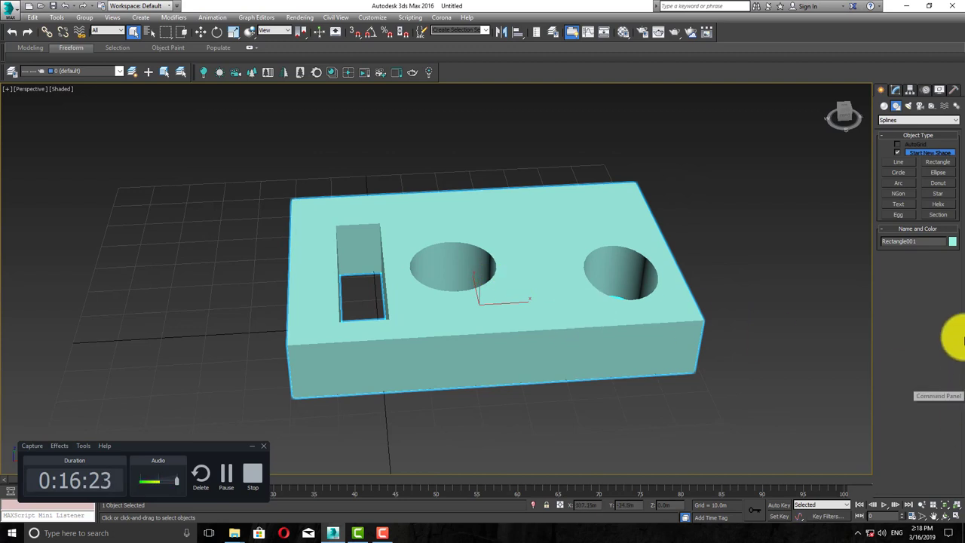
{"action": "middle_click_drag", "start_coordinate": [474, 383], "coordinate": [291, 266]}
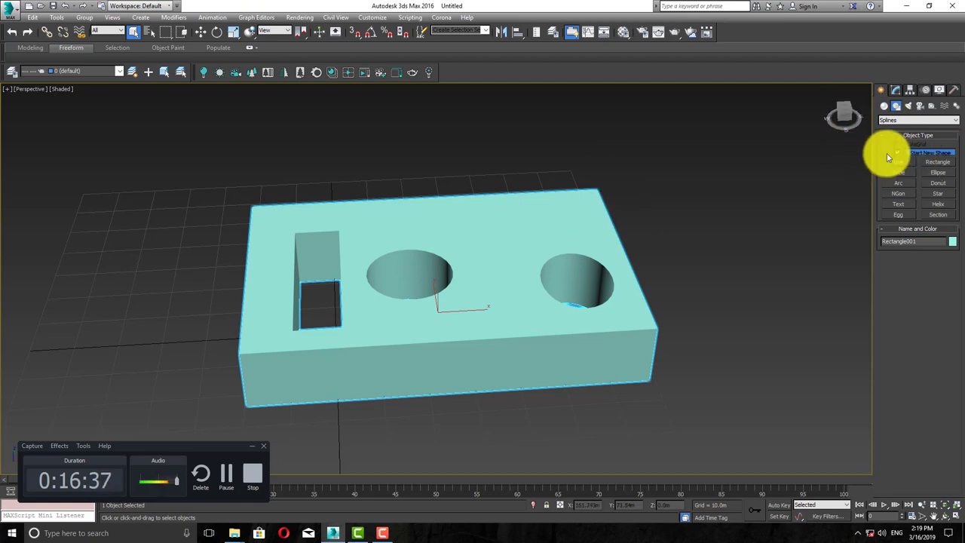
- Toggle the Extrude modifier off and on repeatedly to compare the solid block with its underlying splines
{"action": "left_click", "coordinate": [897, 90]}
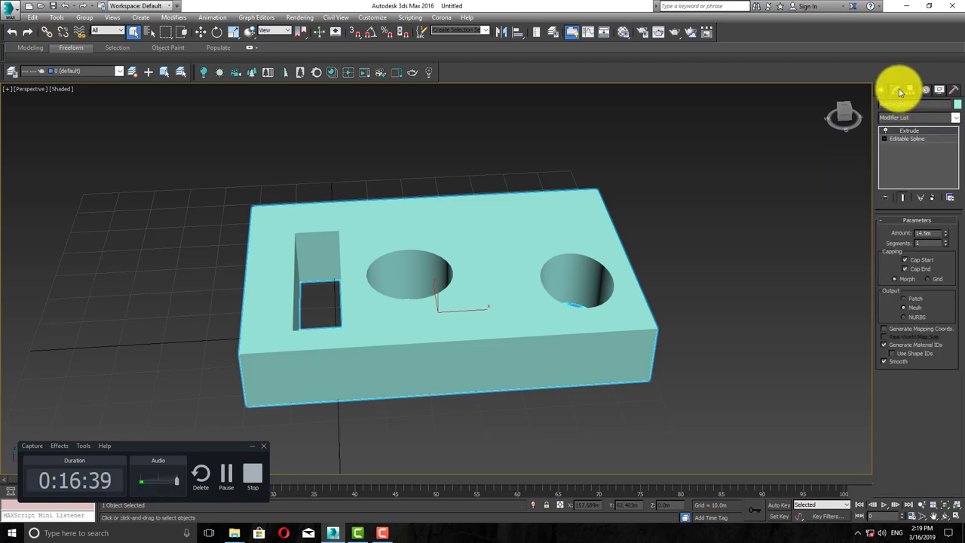
{"action": "left_click", "coordinate": [885, 132]}
{"action": "left_click", "coordinate": [886, 133]}
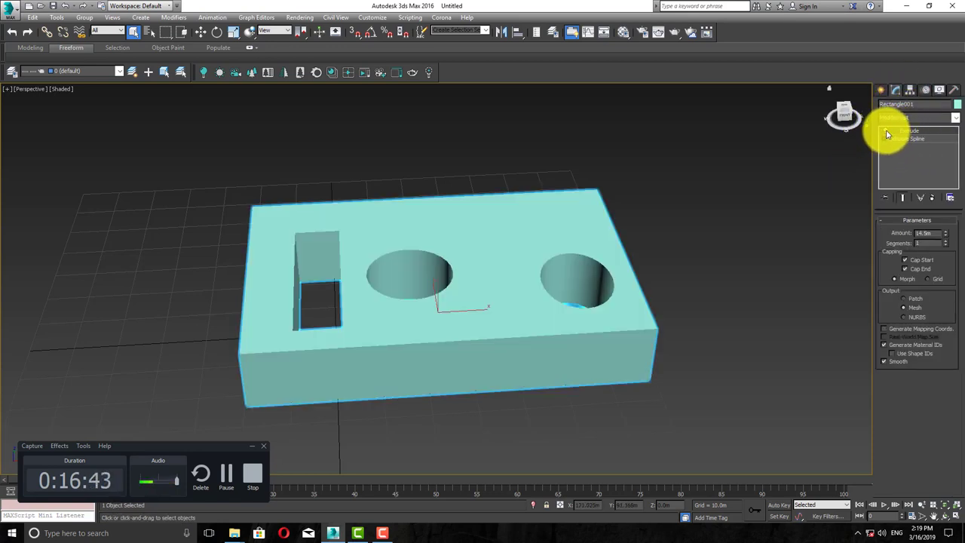
{"action": "left_click", "coordinate": [887, 133]}
{"action": "left_click", "coordinate": [887, 133]}
{"action": "left_click", "coordinate": [886, 134]}
{"action": "left_click", "coordinate": [887, 133]}
{"action": "left_click", "coordinate": [887, 134]}
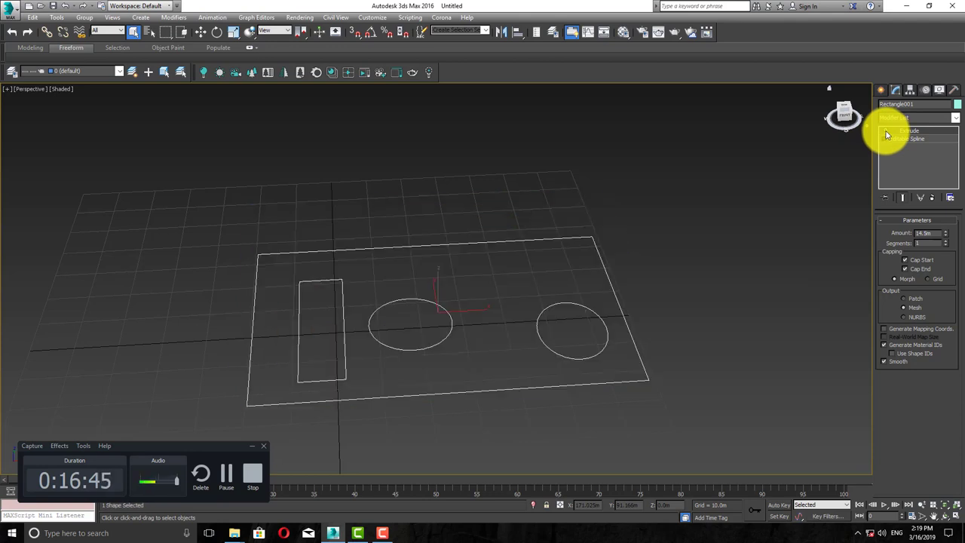
{"action": "left_click", "coordinate": [886, 134]}
{"action": "left_click", "coordinate": [886, 133]}
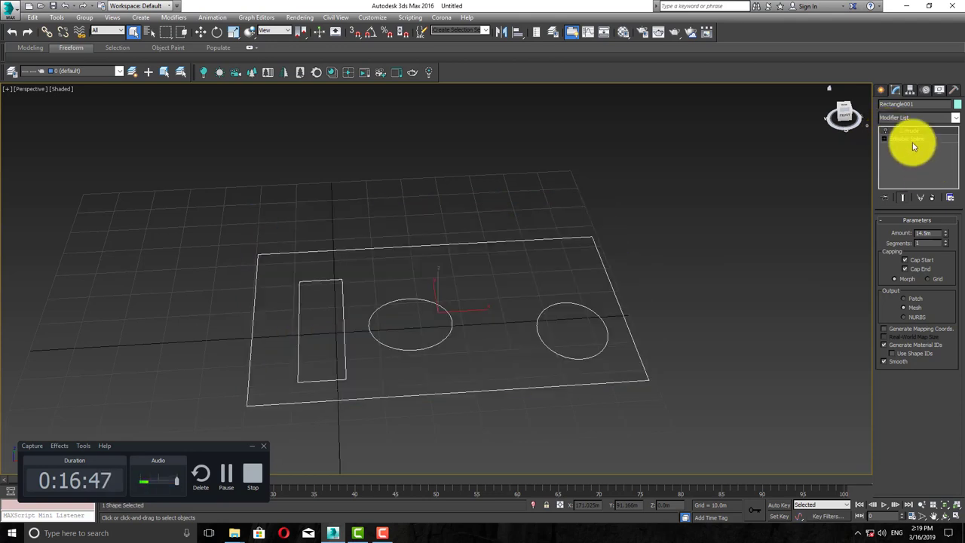
- Inspect the Editable Spline level beneath Extrude and turn the Extrude modifier back on
{"action": "left_click", "coordinate": [911, 139]}
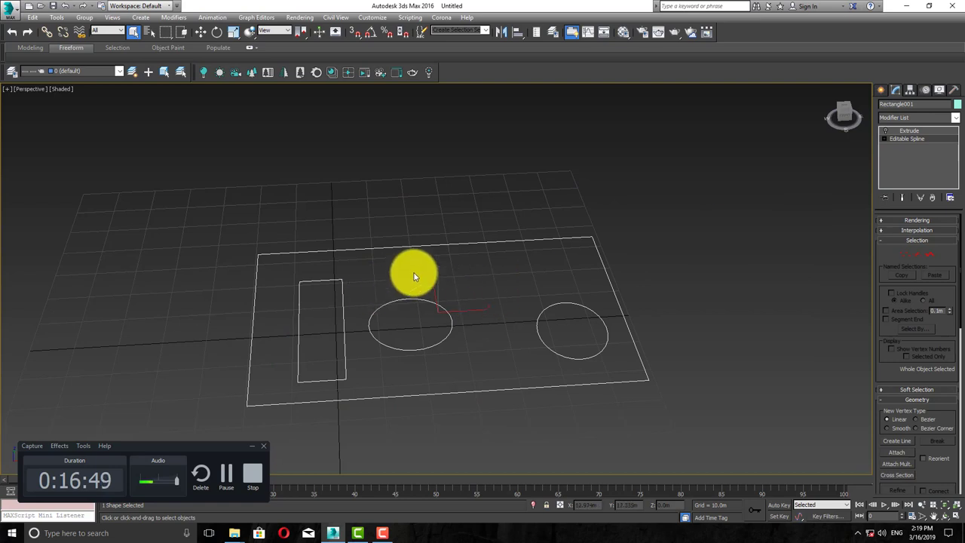
{"action": "left_click", "coordinate": [909, 131]}
{"action": "left_click", "coordinate": [885, 130]}
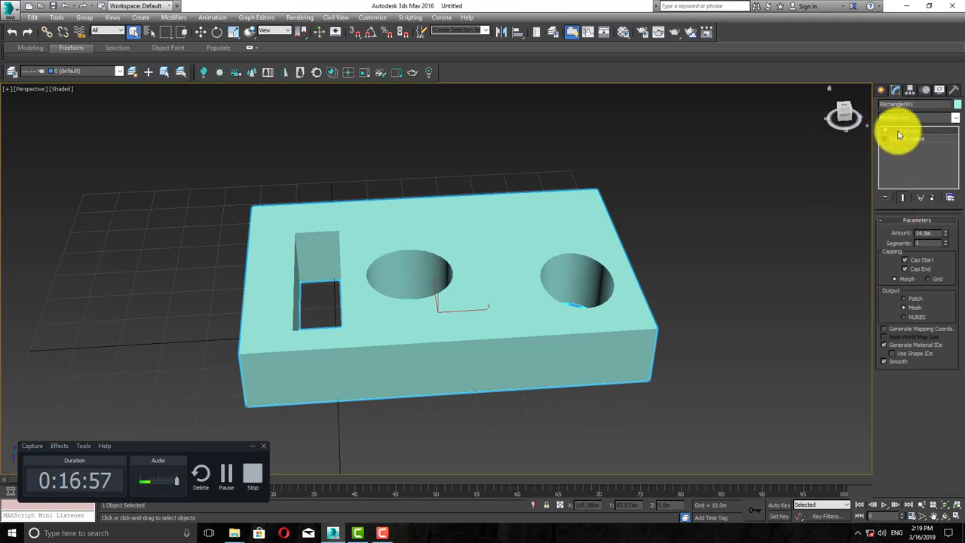
- Remove the Extrude modifier from the combined shape
{"action": "left_click", "coordinate": [932, 198]}
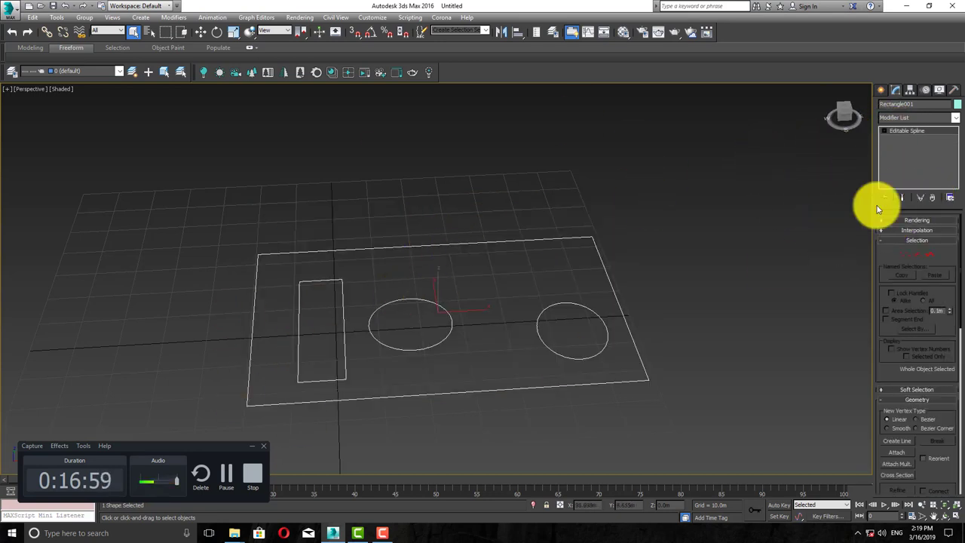
{"action": "left_click", "coordinate": [881, 89]}
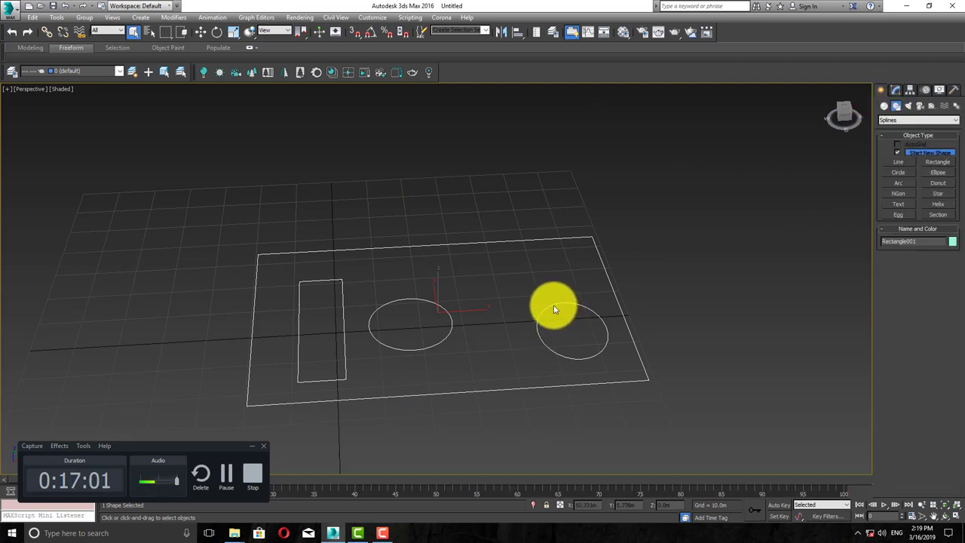
- Move the combined spline shape a short distance along the X axis and delete it
{"action": "left_click", "coordinate": [201, 33]}
{"action": "left_click_drag", "start_coordinate": [459, 306], "coordinate": [505, 324]}
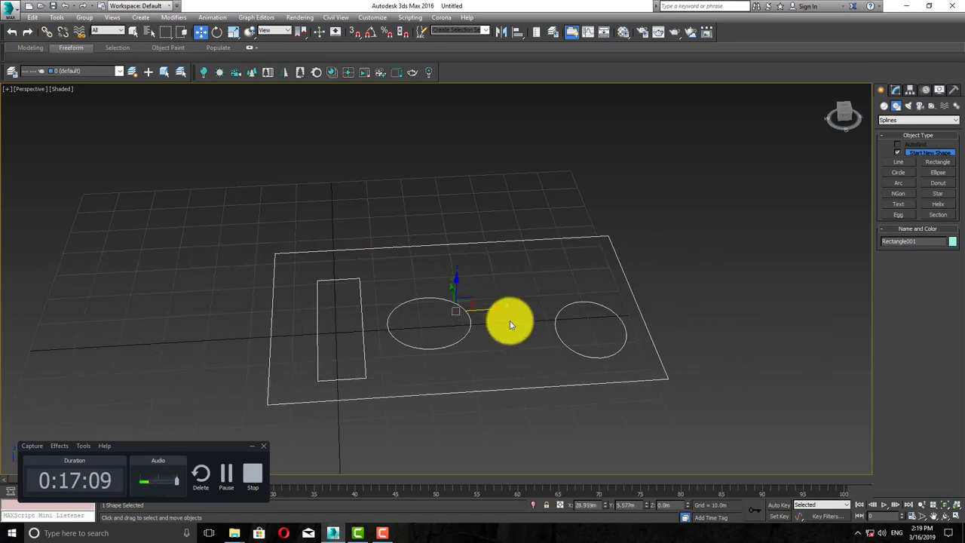
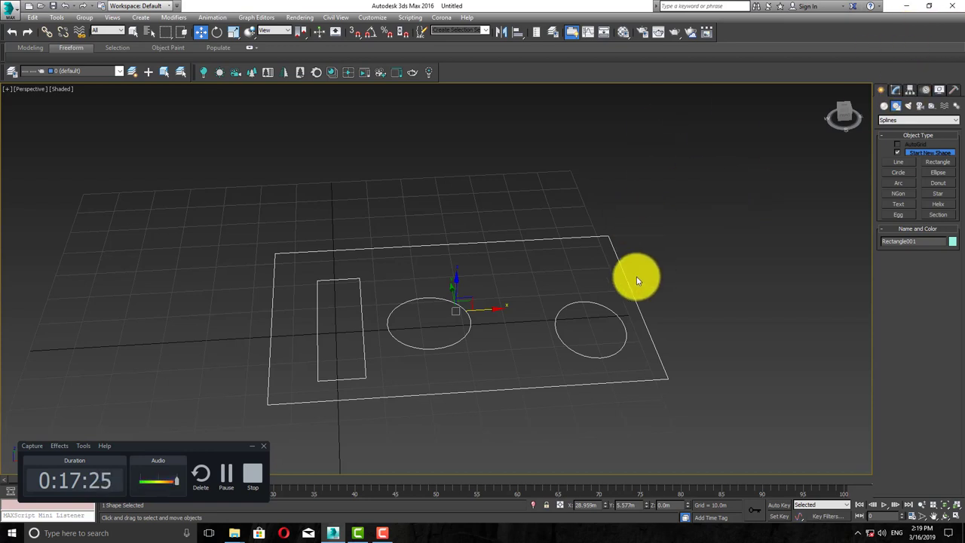
{"action": "key", "text": "Delete"}
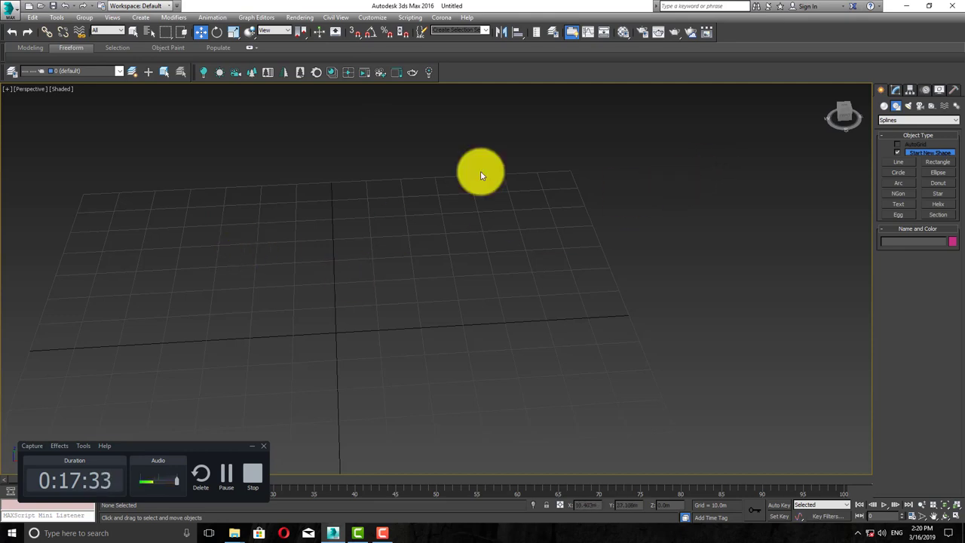
- Draw a large rectangle on the grid with three smaller rectangles inside it, each as a separate shape
{"action": "left_click", "coordinate": [938, 162]}
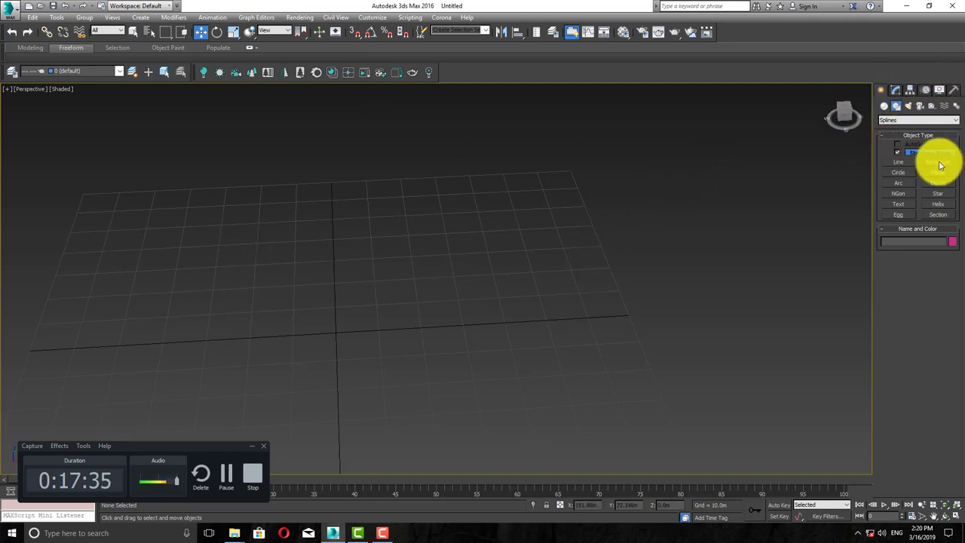
{"action": "left_click_drag", "start_coordinate": [346, 217], "coordinate": [668, 343]}
{"action": "left_click_drag", "start_coordinate": [390, 217], "coordinate": [478, 324]}
{"action": "left_click_drag", "start_coordinate": [555, 257], "coordinate": [622, 324]}
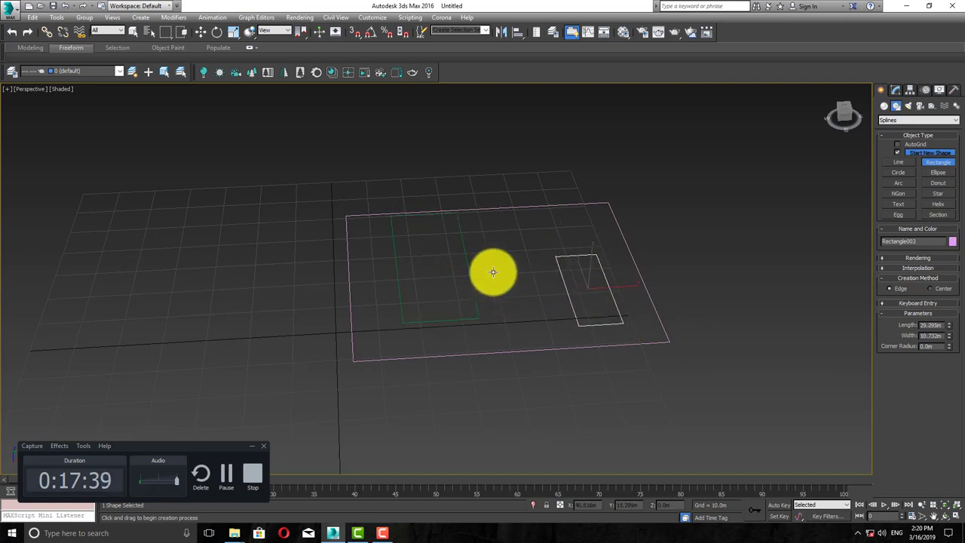
{"action": "left_click_drag", "start_coordinate": [501, 255], "coordinate": [541, 315]}
- With Start New Shape off, draw a large rectangle beside the first group containing rectangles about 32.8 by 32.7 m and 33.4 by 7.5 m
{"action": "left_click", "coordinate": [906, 148]}
{"action": "middle_click_drag", "start_coordinate": [423, 251], "coordinate": [687, 259]}
{"action": "left_click_drag", "start_coordinate": [232, 258], "coordinate": [558, 382]}
{"action": "left_click_drag", "start_coordinate": [286, 288], "coordinate": [427, 364]}
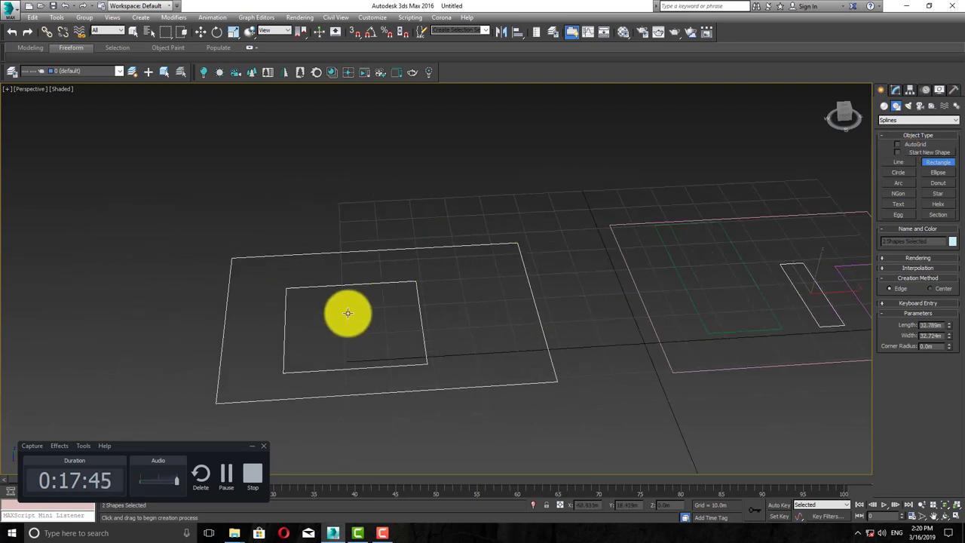
{"action": "left_click_drag", "start_coordinate": [462, 270], "coordinate": [512, 352]}
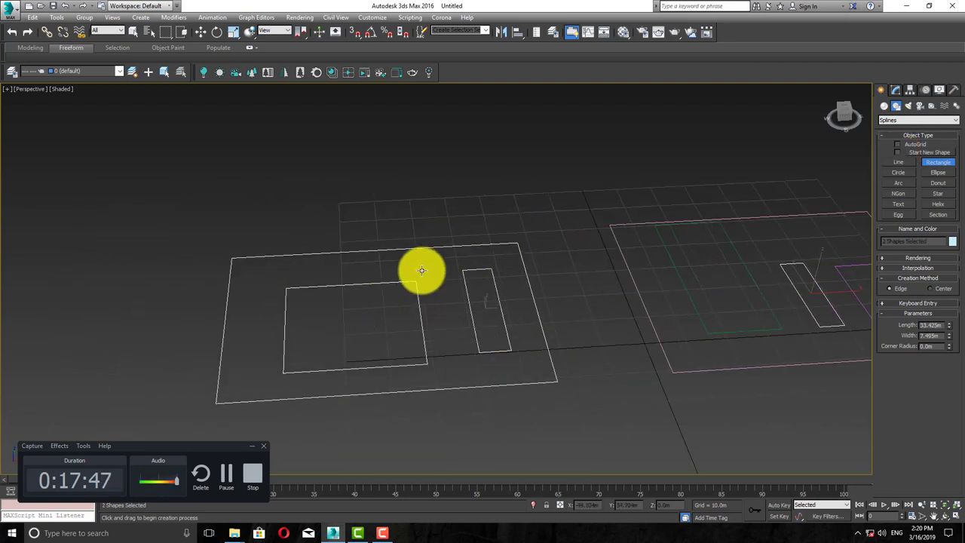
- Open the combined spline shape's list of available modifiers without applying one
{"action": "left_click", "coordinate": [896, 92]}
{"action": "left_click", "coordinate": [899, 118]}
{"action": "left_click", "coordinate": [900, 118]}
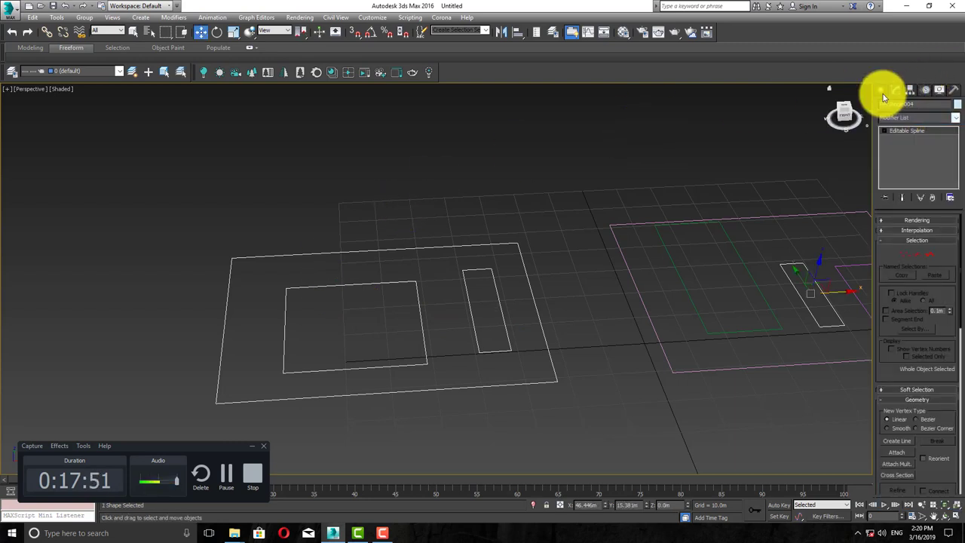
{"action": "left_click", "coordinate": [882, 91]}
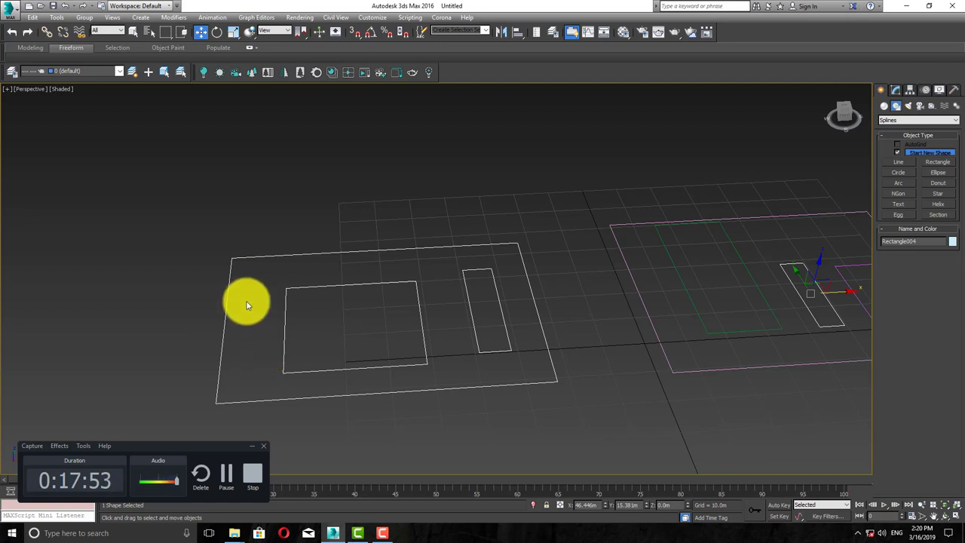
- Search all actions for "extru" to locate the Extrude modifier, leaving it unapplied
{"action": "key", "text": "x"}
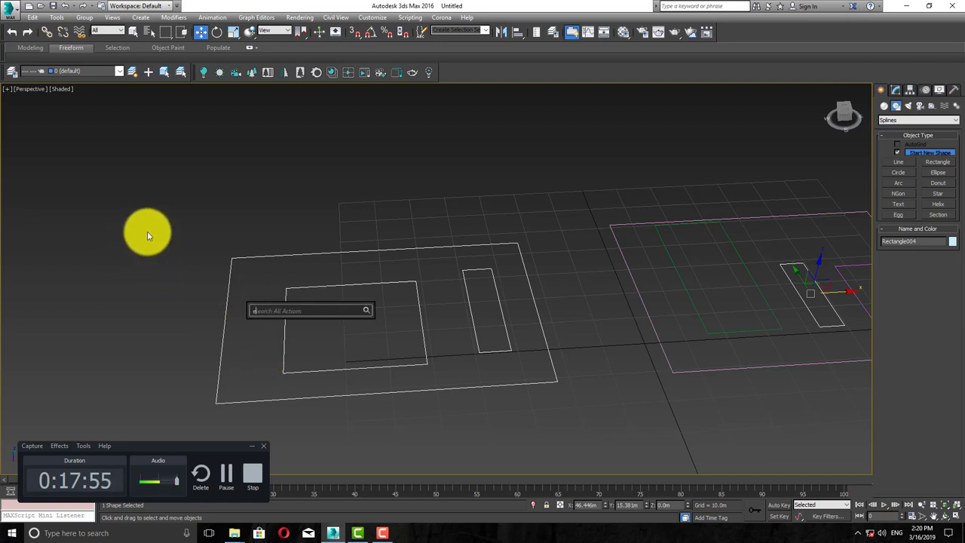
{"action": "type", "text": "ext"}
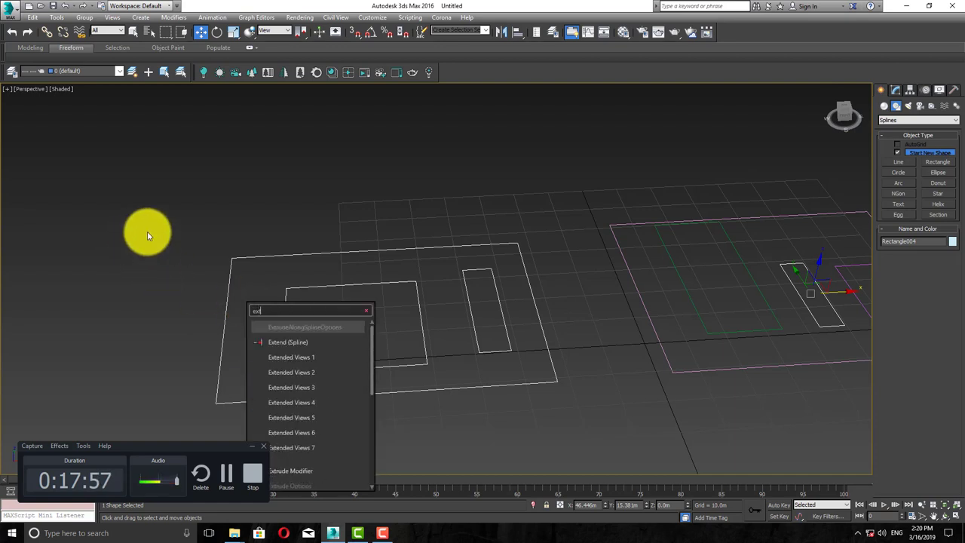
{"action": "type", "text": "ru"}
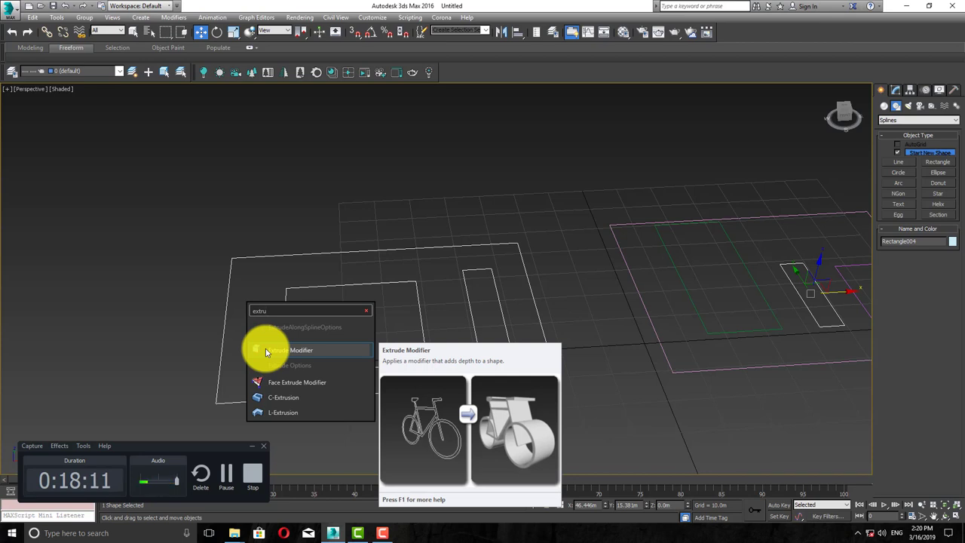
{"action": "left_click", "coordinate": [404, 231]}
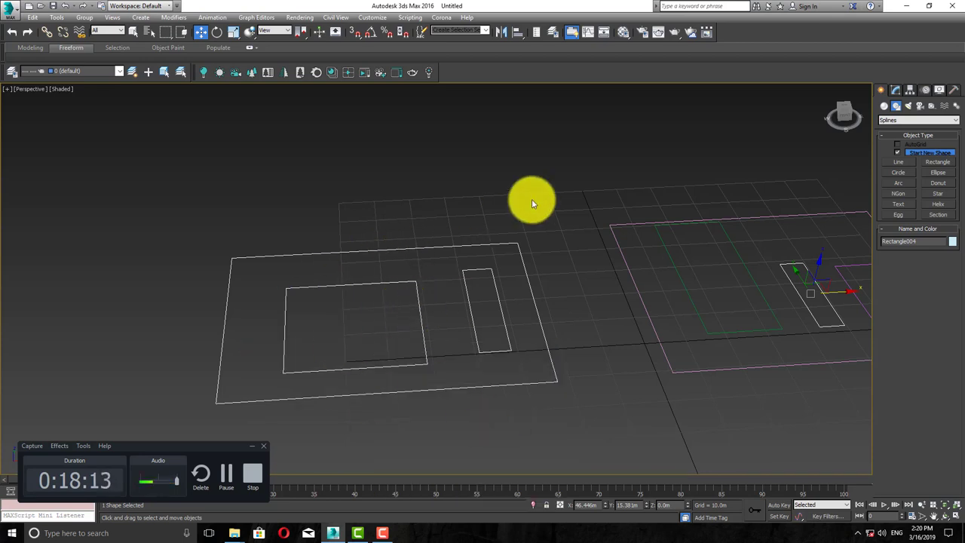
- Delete the combined spline shape, the separate large rectangle and the remaining small rectangles from the grid
{"action": "key", "text": "Delete"}
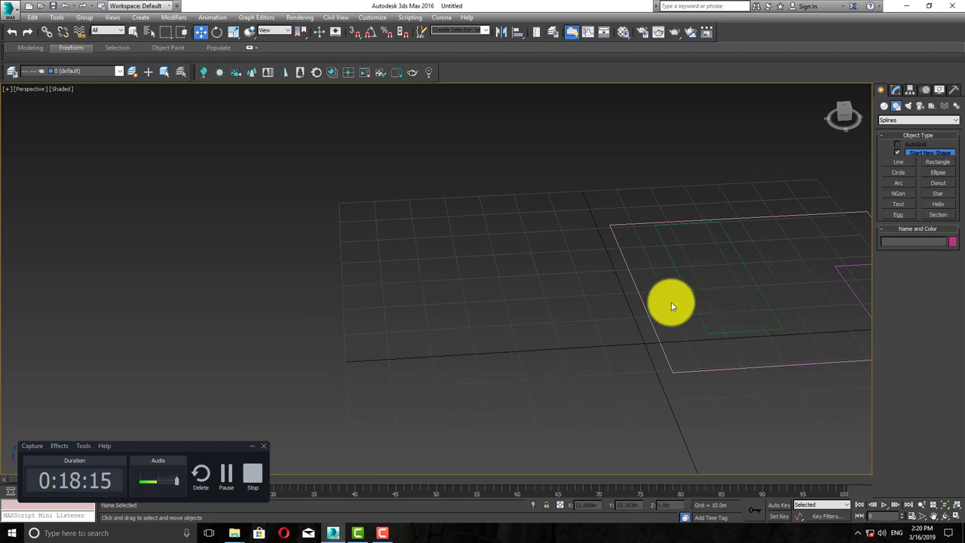
{"action": "left_click", "coordinate": [644, 303]}
{"action": "key", "text": "Delete"}
{"action": "left_click", "coordinate": [686, 294]}
{"action": "key", "text": "Delete"}
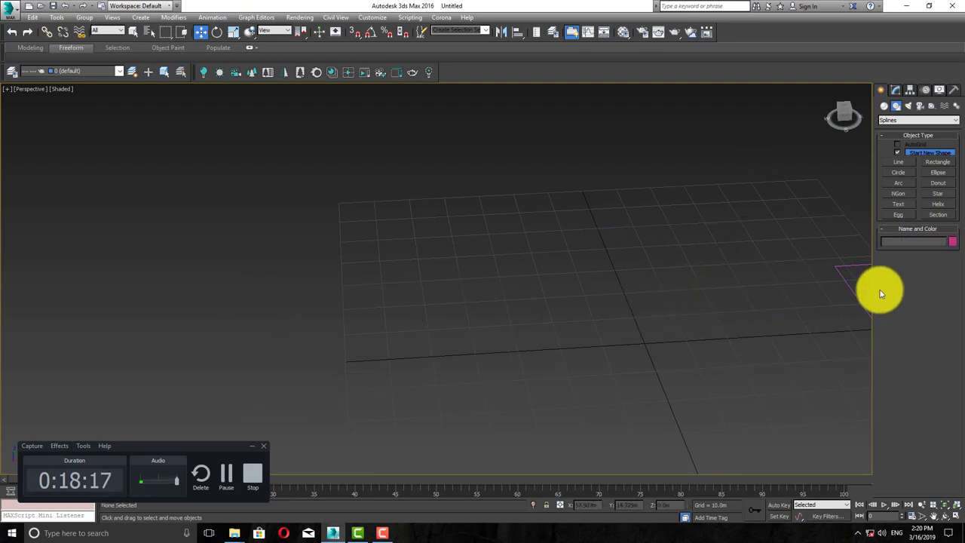
{"action": "left_click", "coordinate": [846, 282]}
{"action": "key", "text": "Delete"}
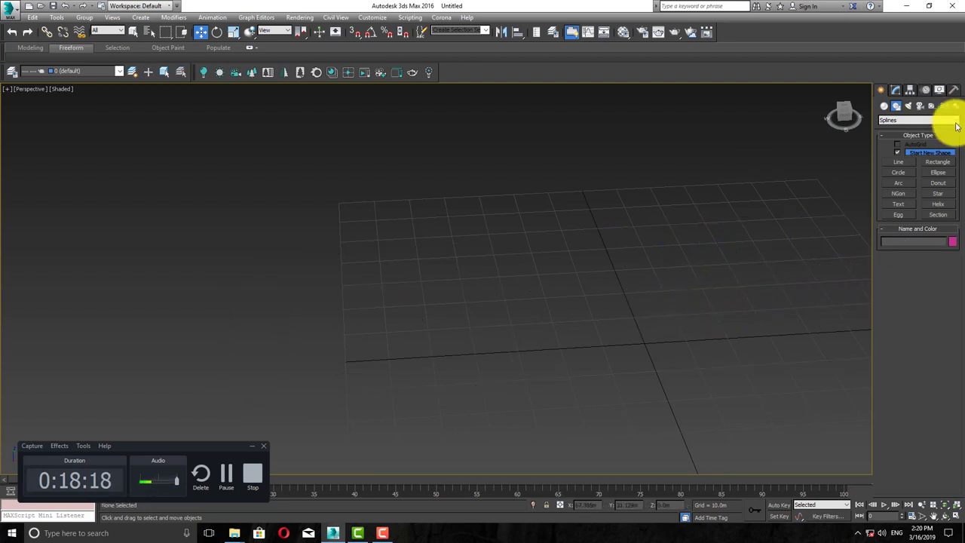
- Draw a wide rectangle about 20.2 m long and 83.2 m wide on the grid
{"action": "left_click", "coordinate": [932, 165]}
{"action": "left_click_drag", "start_coordinate": [407, 290], "coordinate": [765, 319]}
{"action": "left_click", "coordinate": [897, 89]}
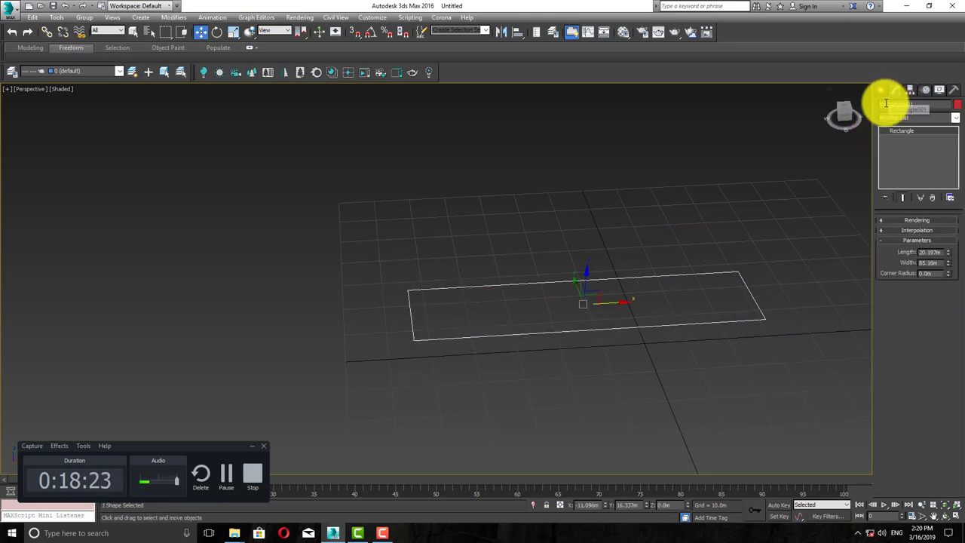
- Create a tall box beside the grid, about 17.7 m long, 19 m wide and 50.4 m high
{"action": "left_click", "coordinate": [880, 90]}
{"action": "left_click", "coordinate": [884, 106]}
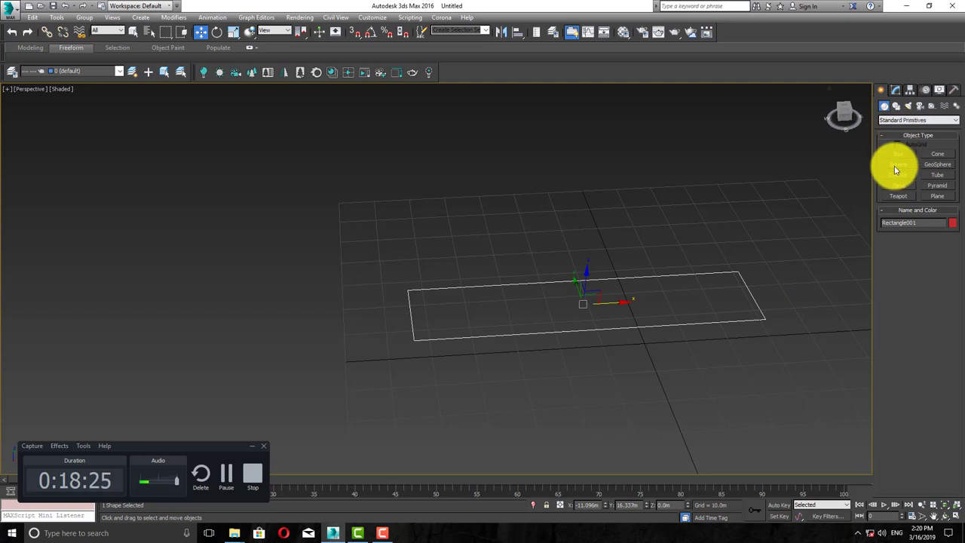
{"action": "left_click", "coordinate": [894, 153]}
{"action": "middle_click_drag", "start_coordinate": [354, 220], "coordinate": [610, 244]}
{"action": "left_click_drag", "start_coordinate": [202, 253], "coordinate": [289, 301]}
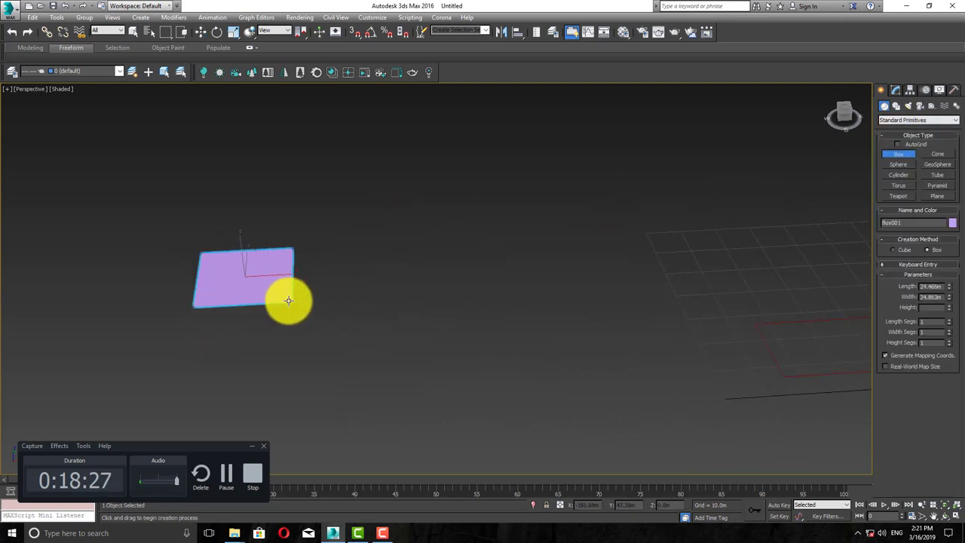
{"action": "left_click", "coordinate": [244, 101]}
{"action": "key", "text": "z"}
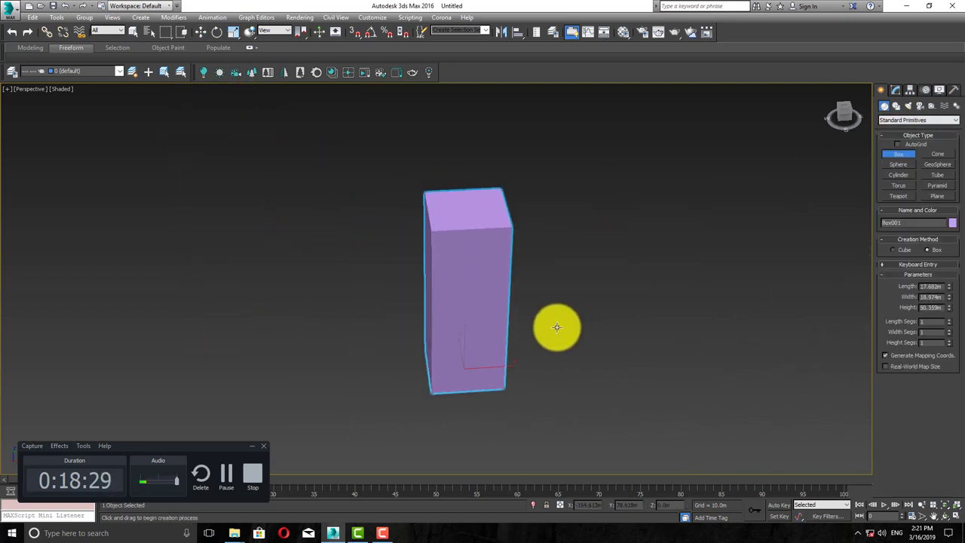
{"action": "middle_click_drag", "start_coordinate": [454, 315], "coordinate": [403, 309]}
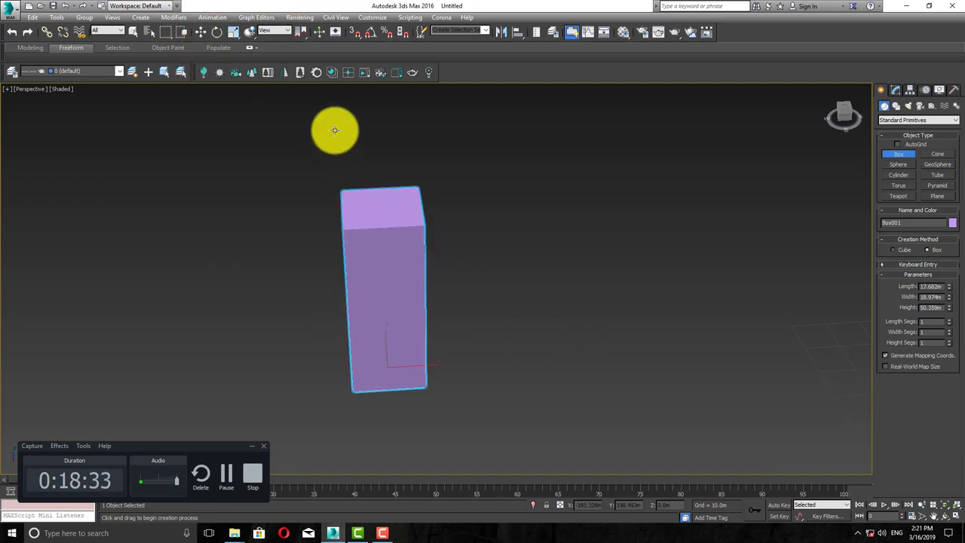
- Undo a slight freehand rotation of the box and set its Y rotation to exactly 90 degrees
{"action": "left_click", "coordinate": [216, 32]}
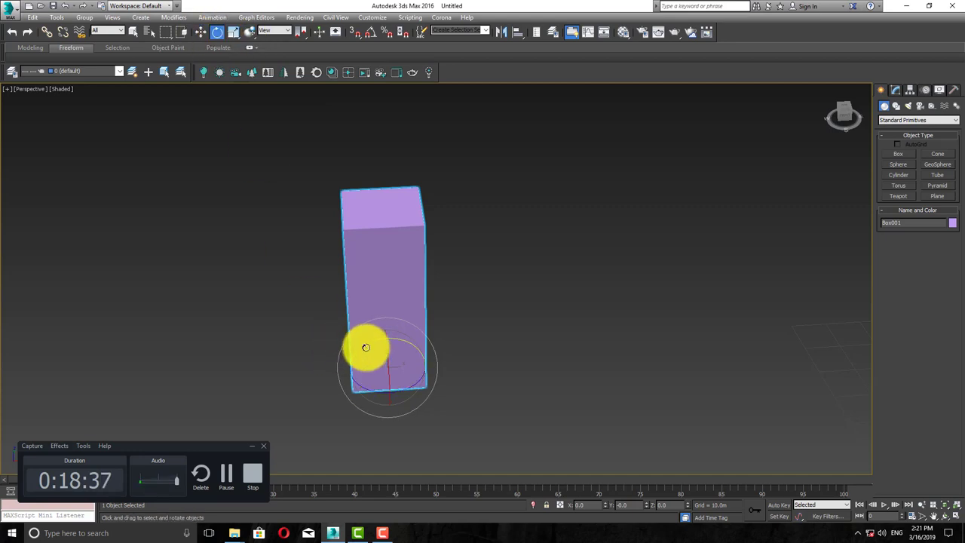
{"action": "left_click_drag", "start_coordinate": [366, 347], "coordinate": [368, 344]}
{"action": "key", "text": "ctrl+z"}
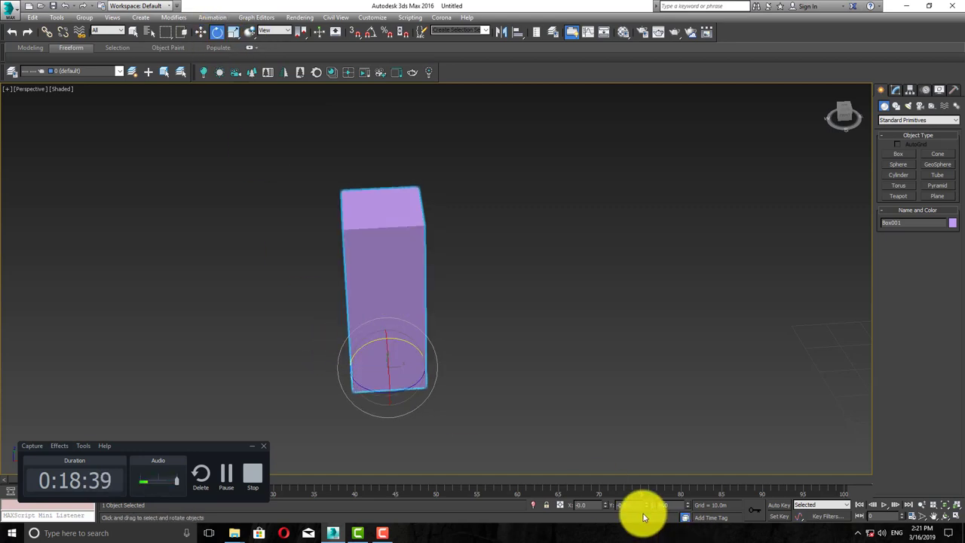
{"action": "left_click_drag", "start_coordinate": [633, 504], "coordinate": [599, 502]}
{"action": "type", "text": "90"}
{"action": "key", "text": "Return"}
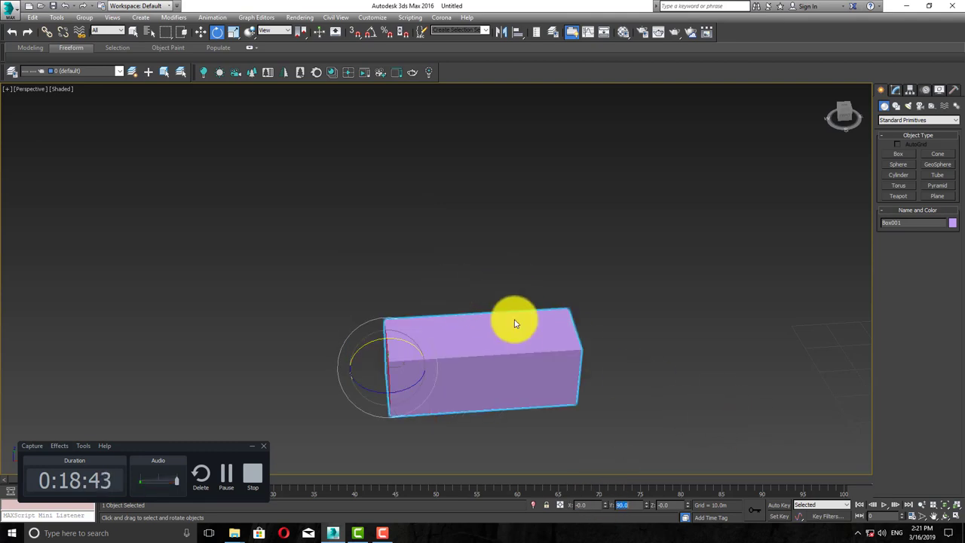
- Undo another freehand rotation of the box and set its Y rotation to -90 degrees
{"action": "left_click_drag", "start_coordinate": [402, 342], "coordinate": [371, 336]}
{"action": "key", "text": "ctrl+z"}
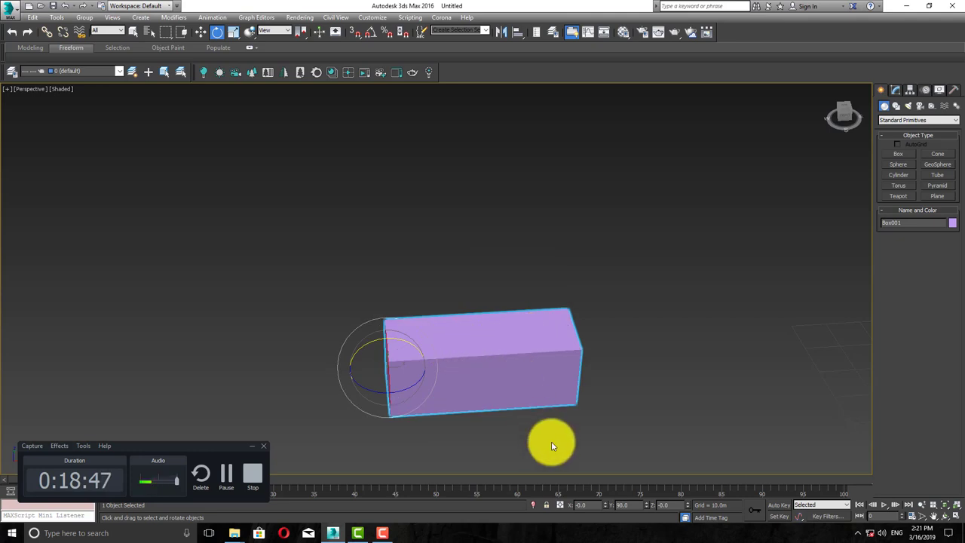
{"action": "double_click", "coordinate": [634, 503]}
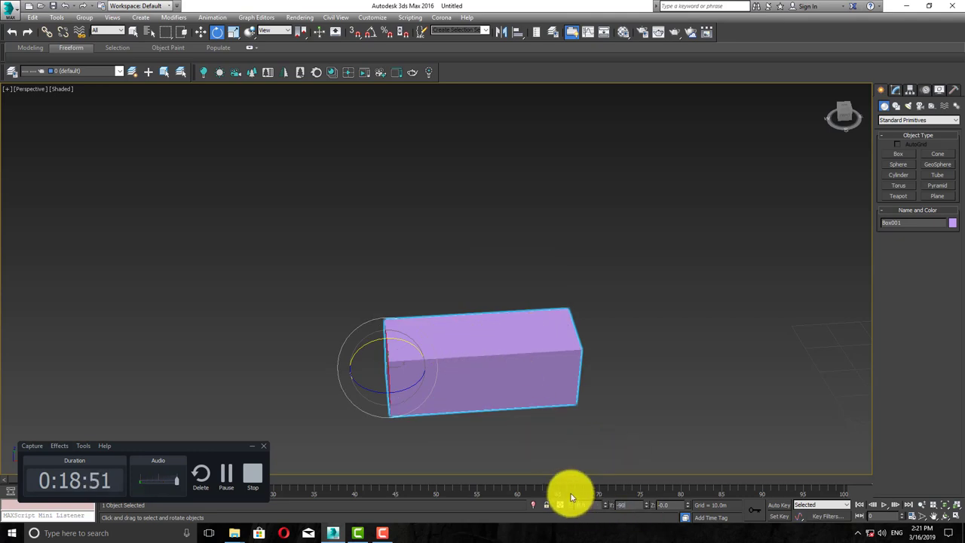
{"action": "type", "text": "-90"}
{"action": "key", "text": "Return"}
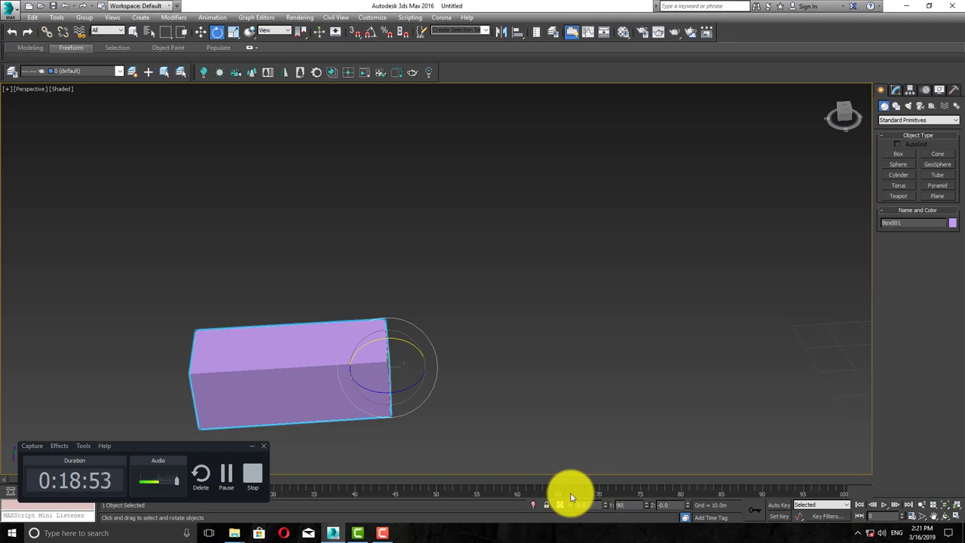
- Set the box's Y rotation to 90 degrees and reset it to 0 so the box stands upright
{"action": "type", "text": "90"}
{"action": "key", "text": "Return"}
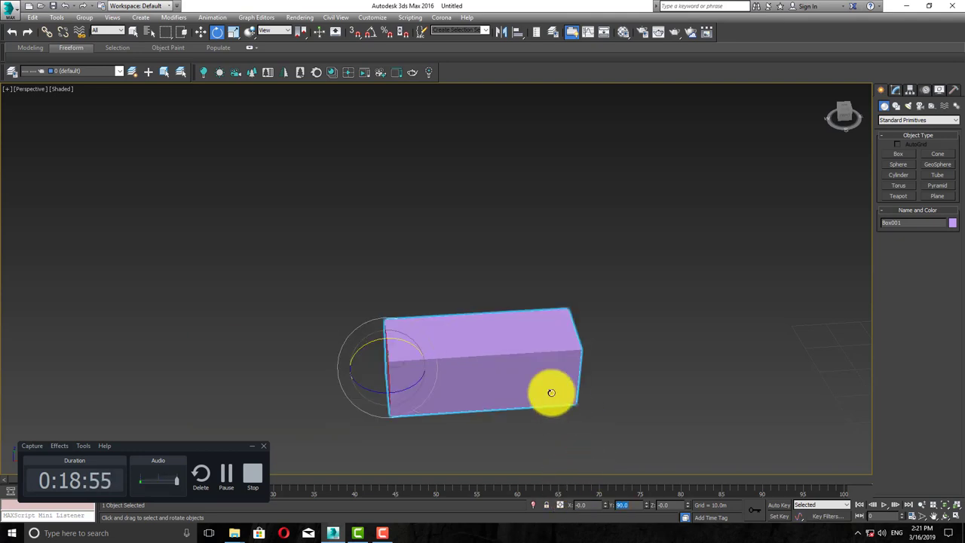
{"action": "type", "text": "0"}
{"action": "key", "text": "Return"}
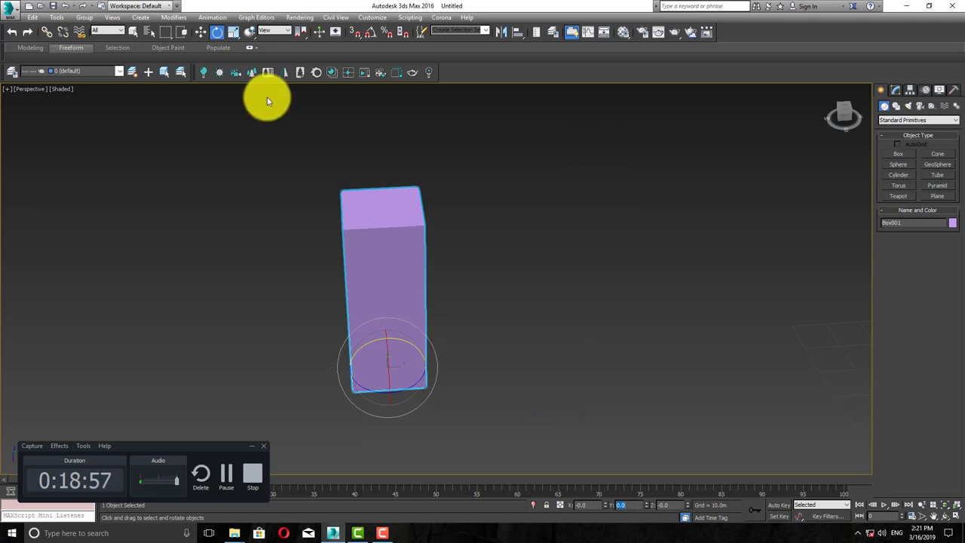
- Turn on Angle Snap and set its angle increment to 30 degrees in the grid and snap settings
{"action": "right_click", "coordinate": [367, 32]}
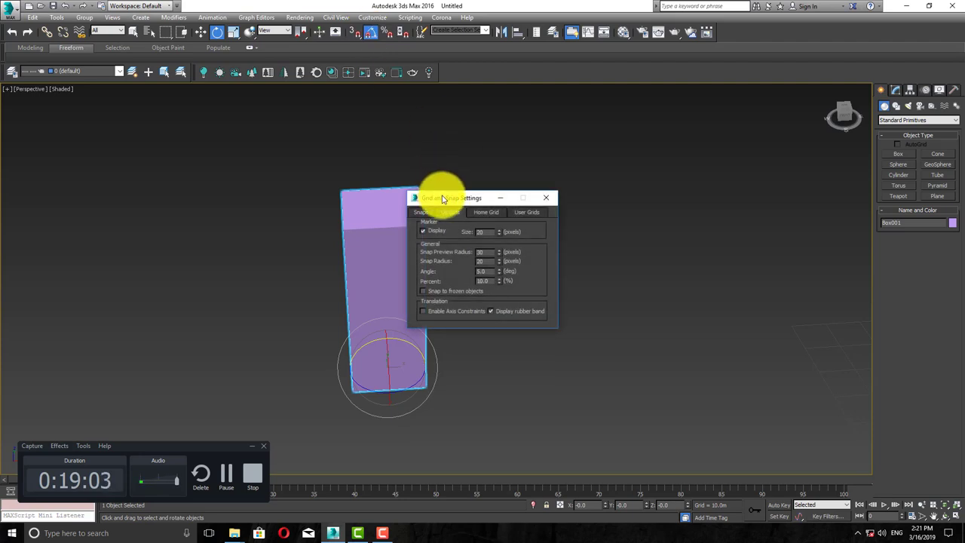
{"action": "left_click_drag", "start_coordinate": [438, 194], "coordinate": [569, 92]}
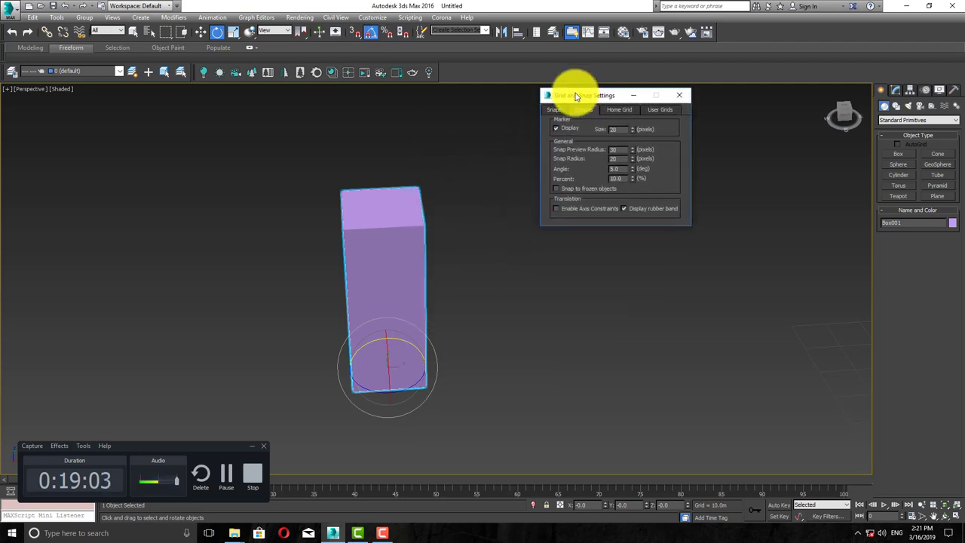
{"action": "double_click", "coordinate": [614, 168]}
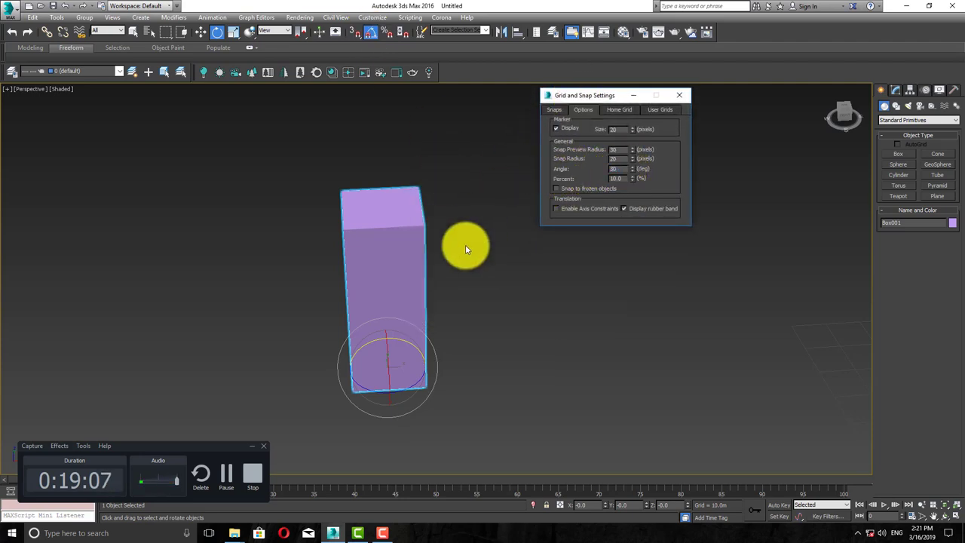
- Rotate the box about the Y axis in 30-degree snap increments and return it to upright
{"action": "middle_click_drag", "start_coordinate": [457, 277], "coordinate": [458, 271], "text": "alt"}
{"action": "middle_click_drag", "start_coordinate": [402, 339], "coordinate": [374, 280]}
{"action": "left_click_drag", "start_coordinate": [362, 300], "coordinate": [376, 288]}
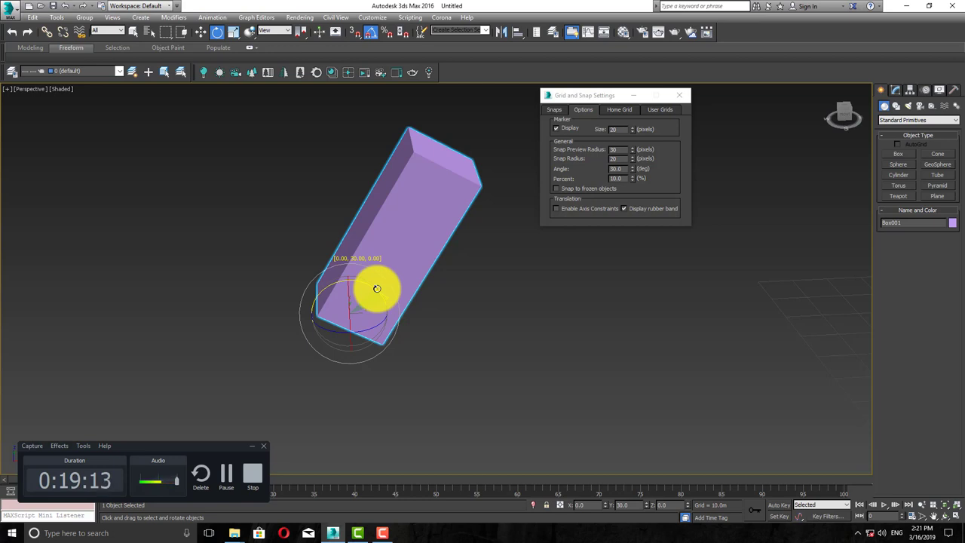
{"action": "left_click_drag", "start_coordinate": [377, 288], "coordinate": [411, 234]}
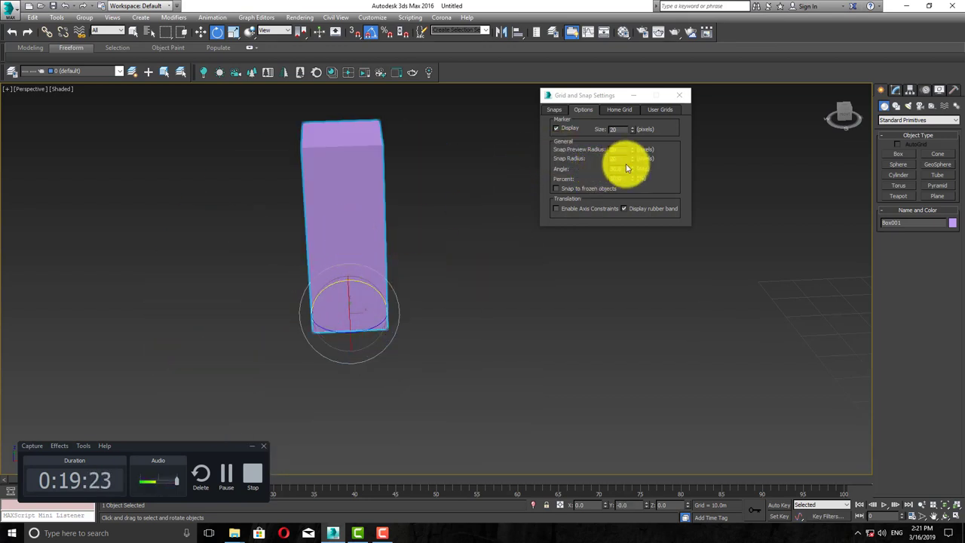
- Rotate the box 90 degrees about both the Y and Z axes using a 90-degree angle snap, and turn Angle Snap off
{"action": "double_click", "coordinate": [620, 168]}
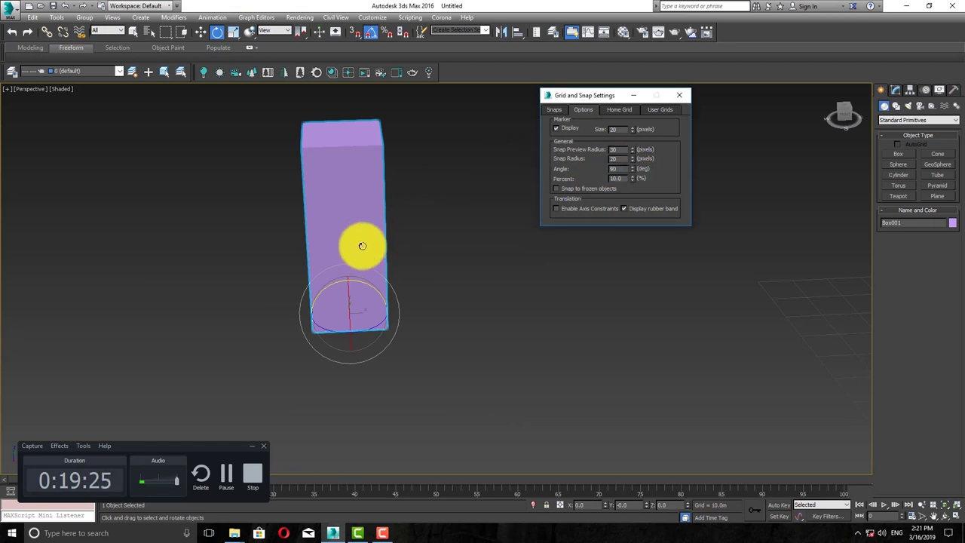
{"action": "left_click_drag", "start_coordinate": [351, 280], "coordinate": [363, 328]}
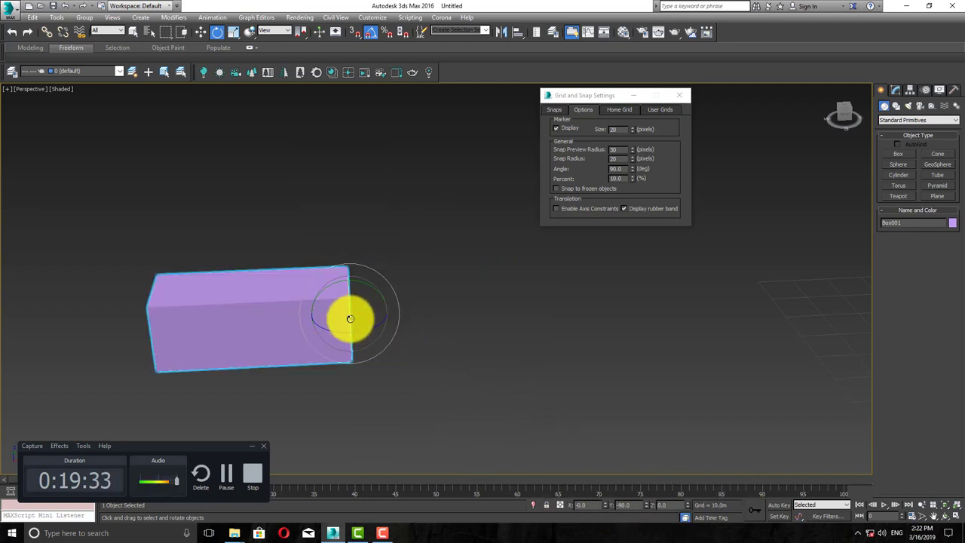
{"action": "left_click_drag", "start_coordinate": [349, 318], "coordinate": [370, 324]}
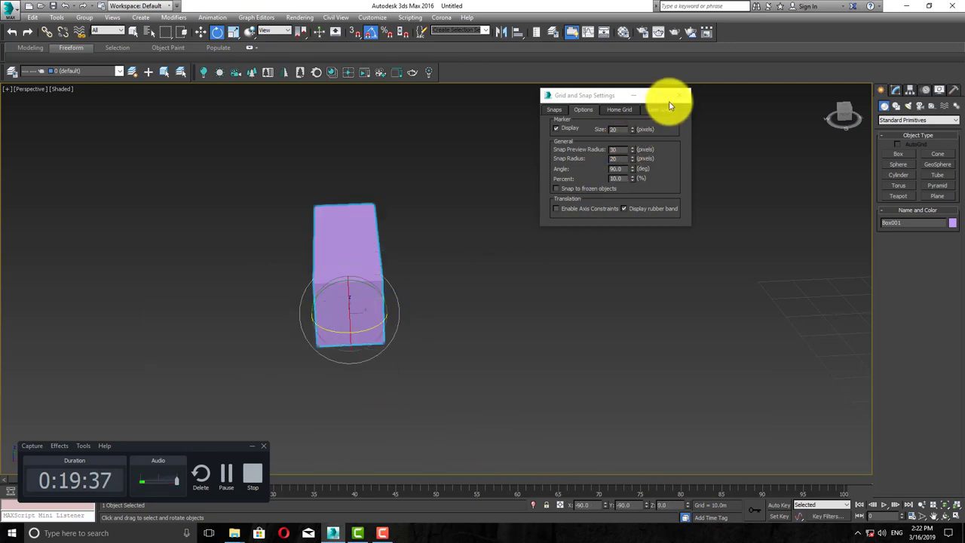
{"action": "left_click", "coordinate": [676, 96]}
{"action": "left_click", "coordinate": [370, 32]}
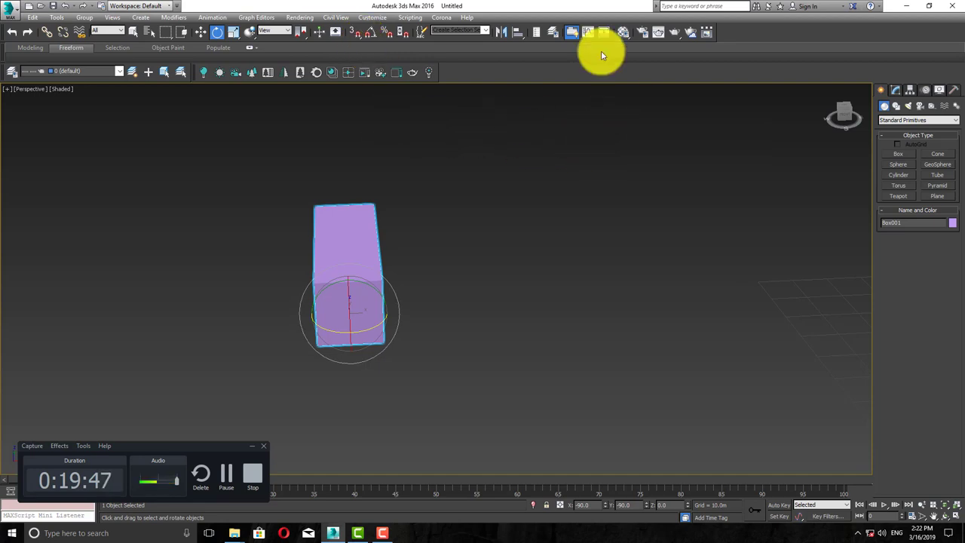
- Try mirroring the box along the X axis with no clone and an offset of about 8.08 m
{"action": "left_click", "coordinate": [496, 298]}
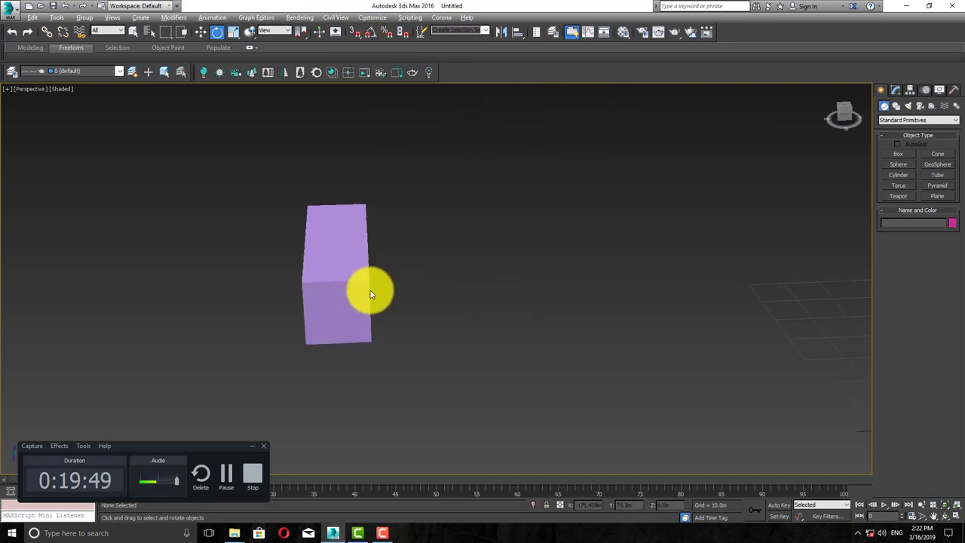
{"action": "middle_click_drag", "start_coordinate": [370, 291], "coordinate": [355, 292], "text": "alt"}
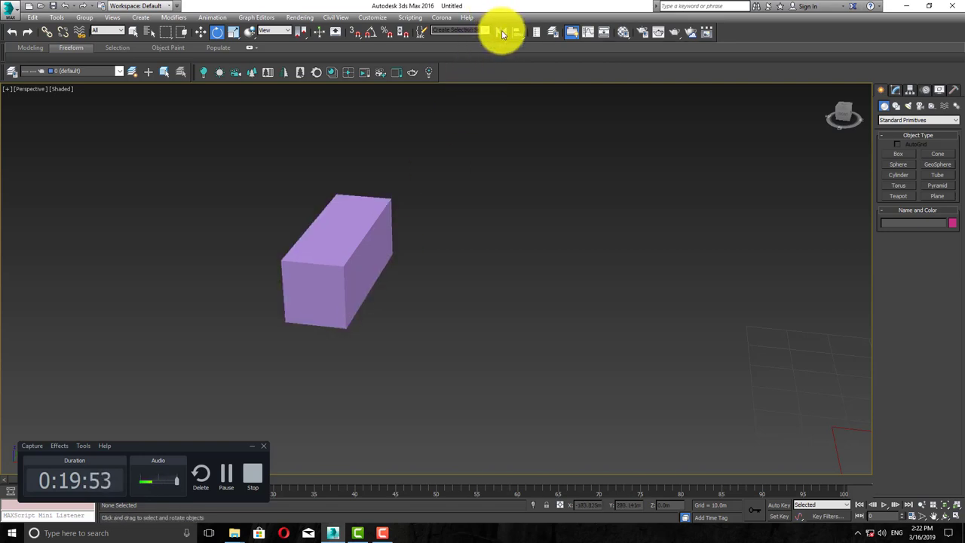
{"action": "left_click", "coordinate": [367, 260]}
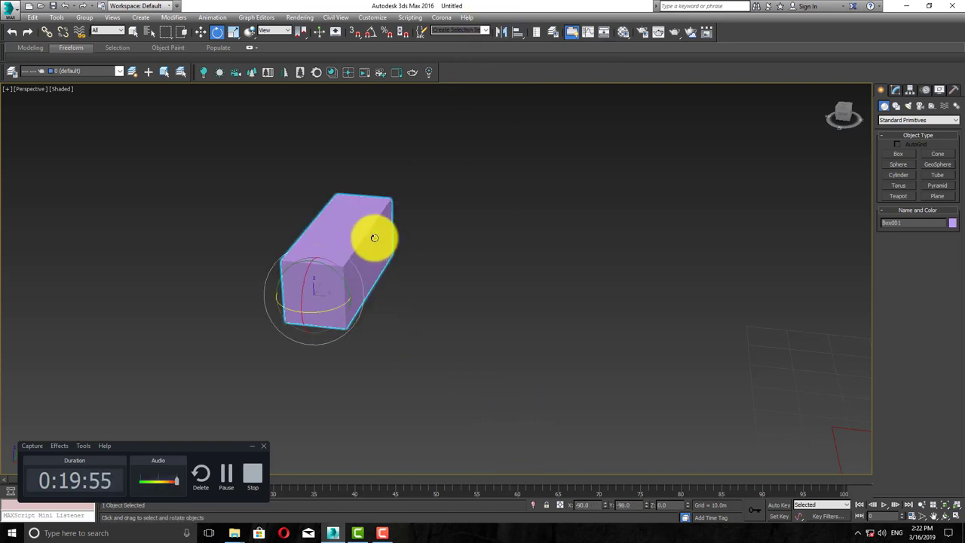
{"action": "left_click", "coordinate": [502, 32]}
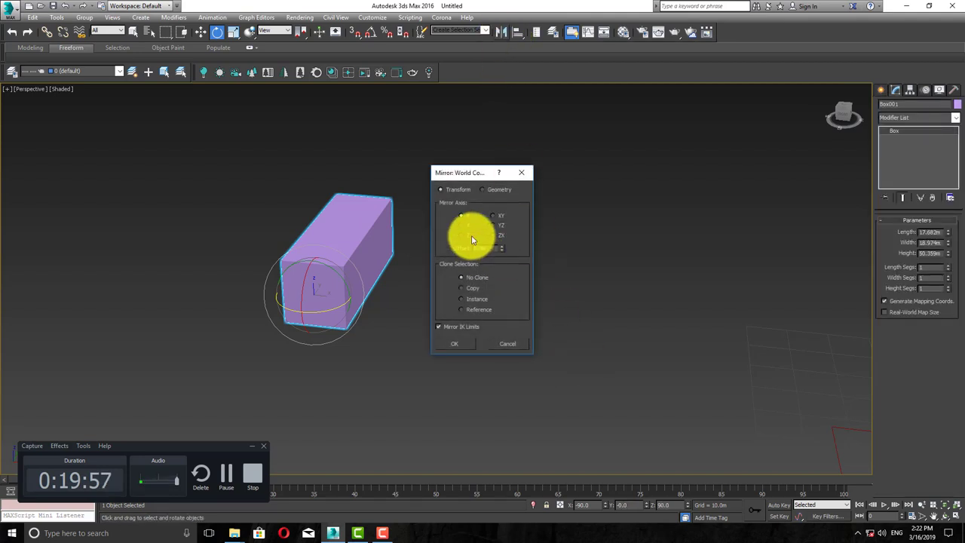
{"action": "left_click_drag", "start_coordinate": [462, 172], "coordinate": [700, 124]}
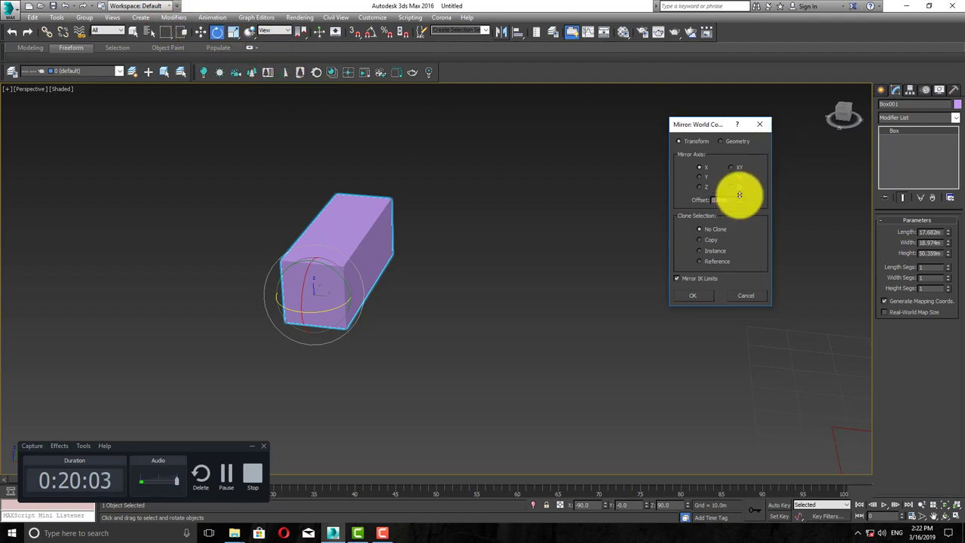
{"action": "left_click_drag", "start_coordinate": [739, 195], "coordinate": [317, 24]}
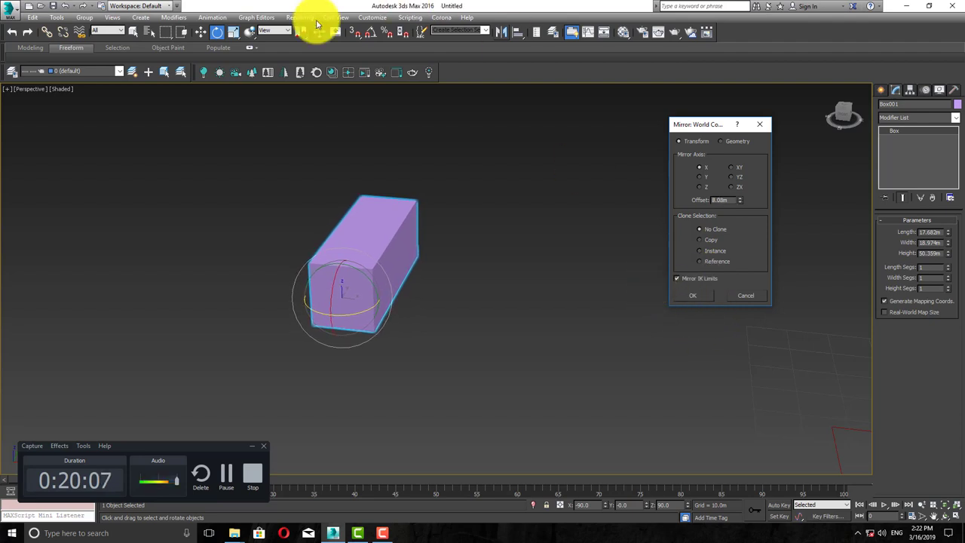
{"action": "left_click", "coordinate": [759, 124]}
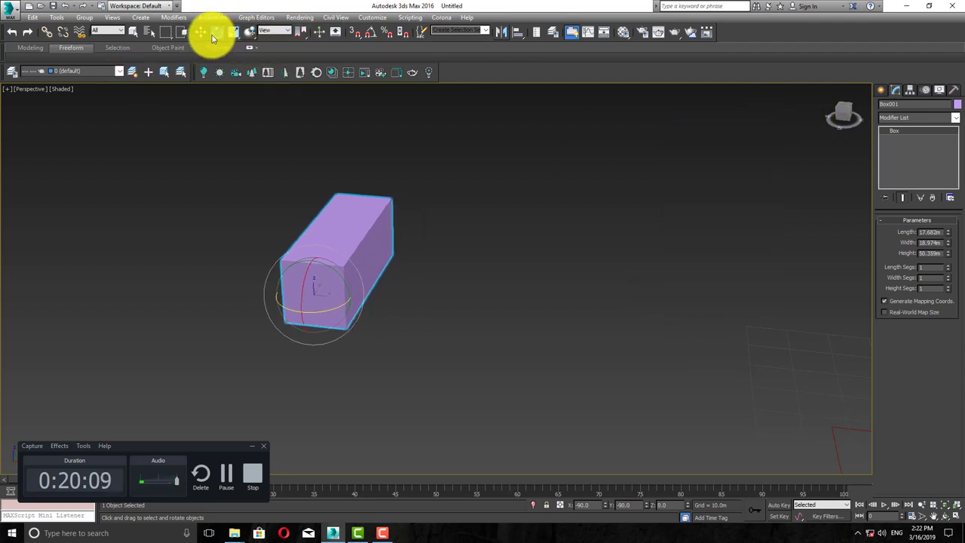
- Preview mirroring the box as a copy along the Y axis with an offset of 1.92 m
{"action": "left_click", "coordinate": [200, 31]}
{"action": "left_click", "coordinate": [500, 32]}
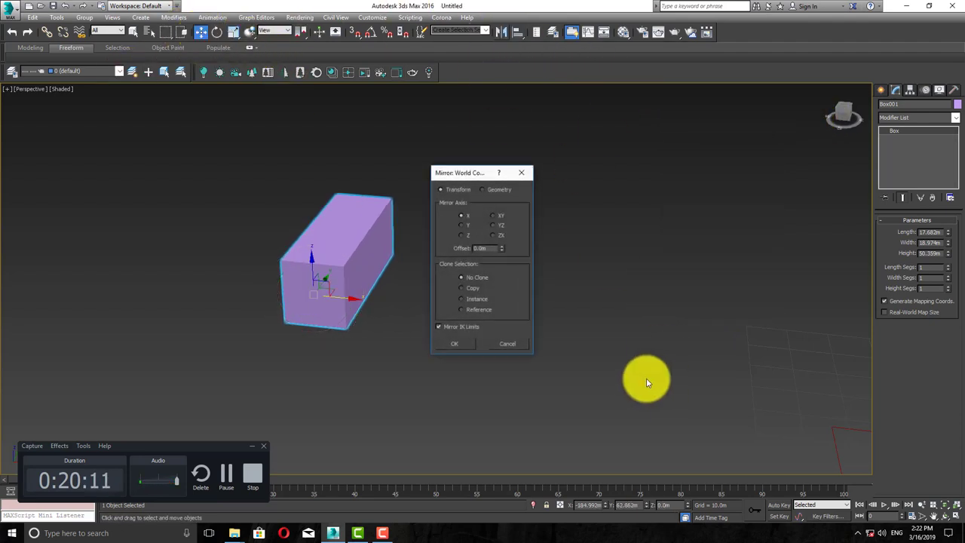
{"action": "left_click_drag", "start_coordinate": [477, 185], "coordinate": [747, 222]}
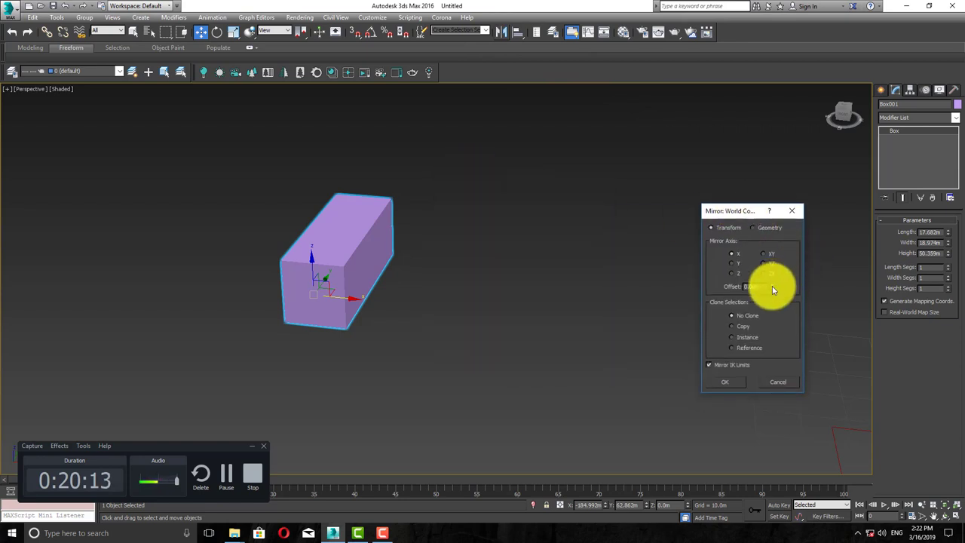
{"action": "left_click_drag", "start_coordinate": [772, 286], "coordinate": [737, 295]}
{"action": "left_click", "coordinate": [734, 263]}
{"action": "left_click", "coordinate": [736, 274]}
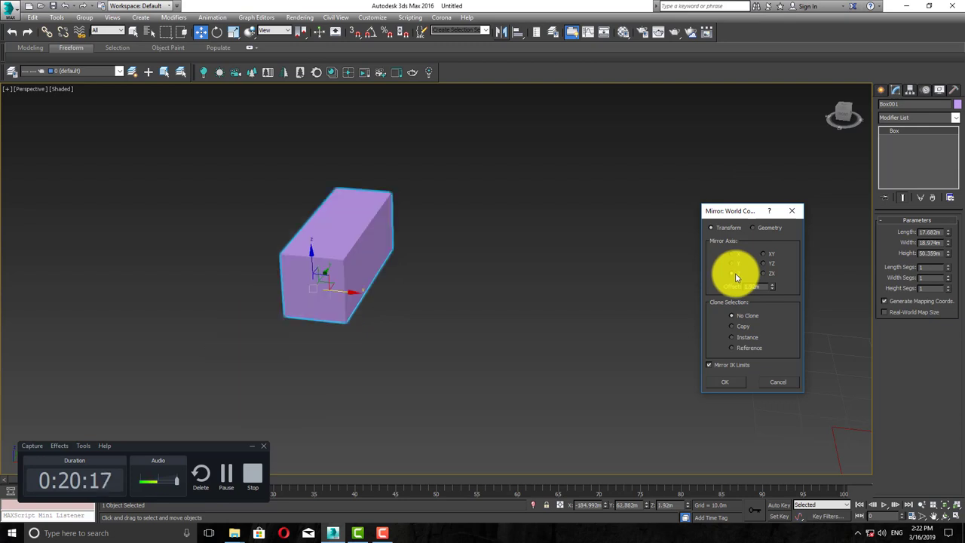
{"action": "left_click", "coordinate": [734, 263]}
{"action": "left_click_drag", "start_coordinate": [730, 214], "coordinate": [638, 132]}
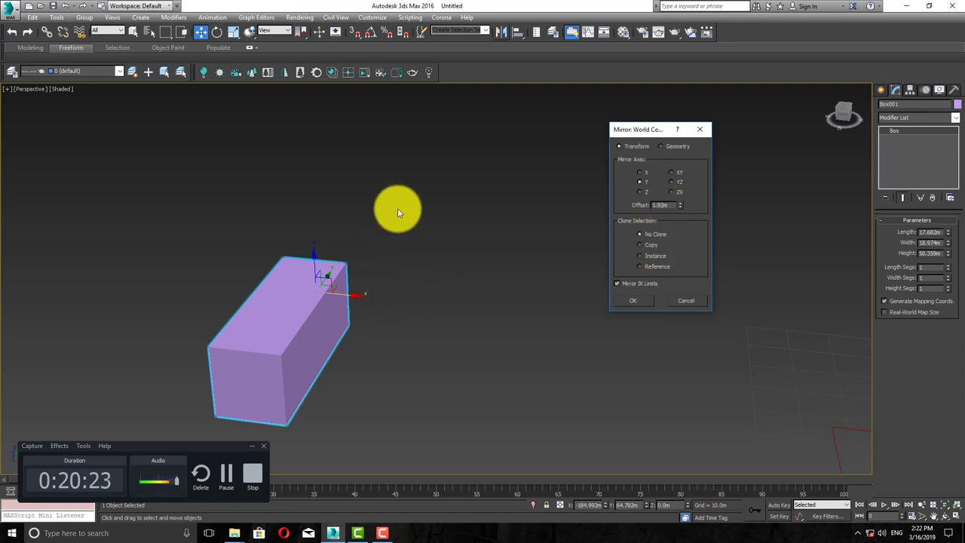
{"action": "left_click", "coordinate": [649, 245]}
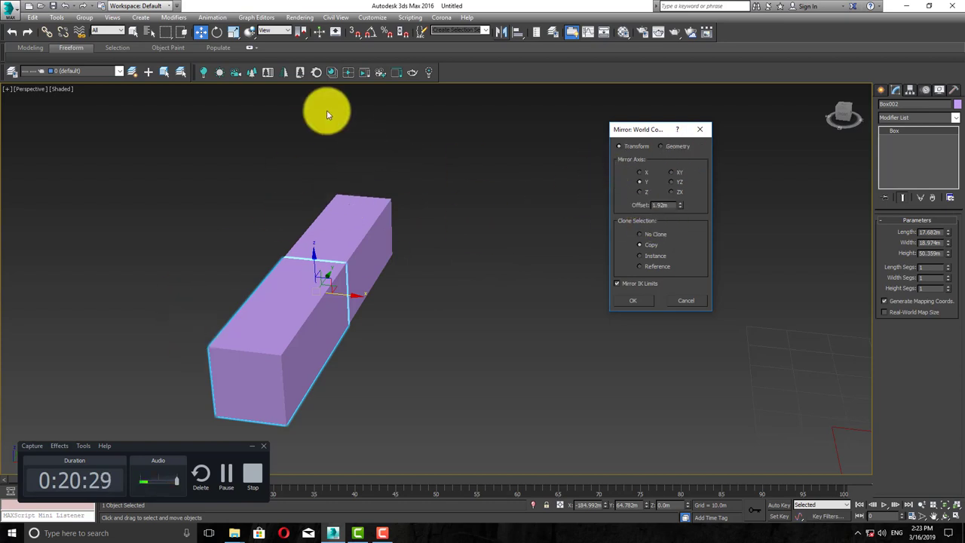
- Set the mirror offset to -40.262 m and compare the copy's position for the X, Y, Z, XY, YZ and ZX axes
{"action": "left_click_drag", "start_coordinate": [680, 204], "coordinate": [642, 273]}
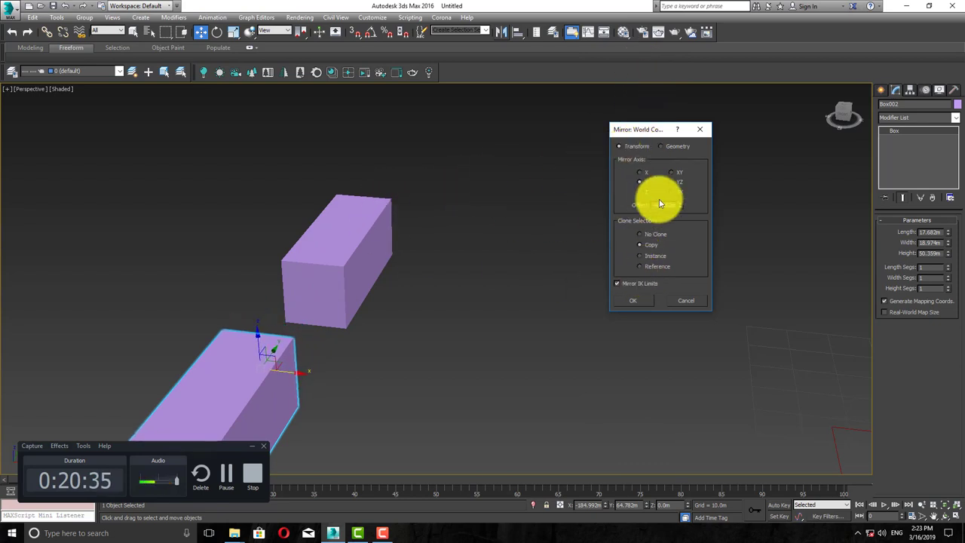
{"action": "left_click", "coordinate": [641, 171]}
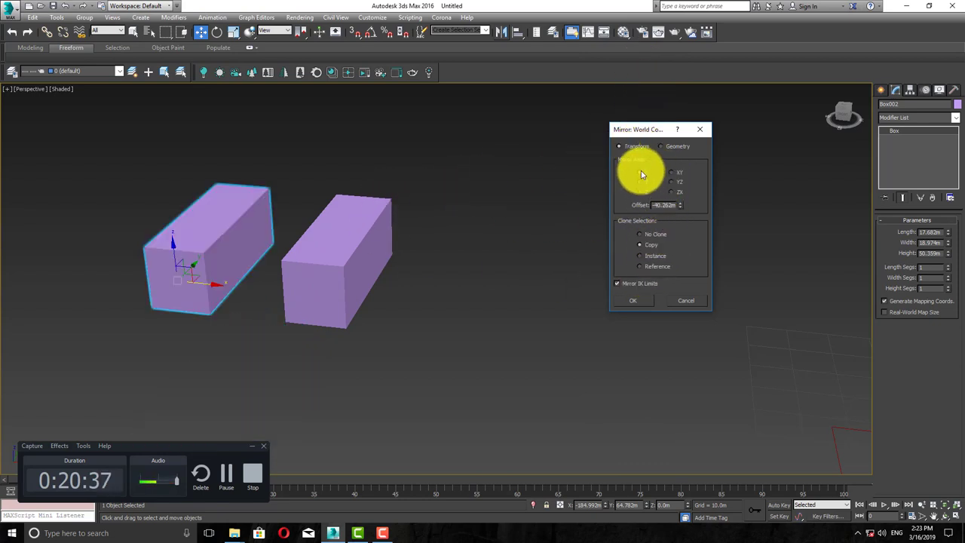
{"action": "left_click", "coordinate": [641, 182]}
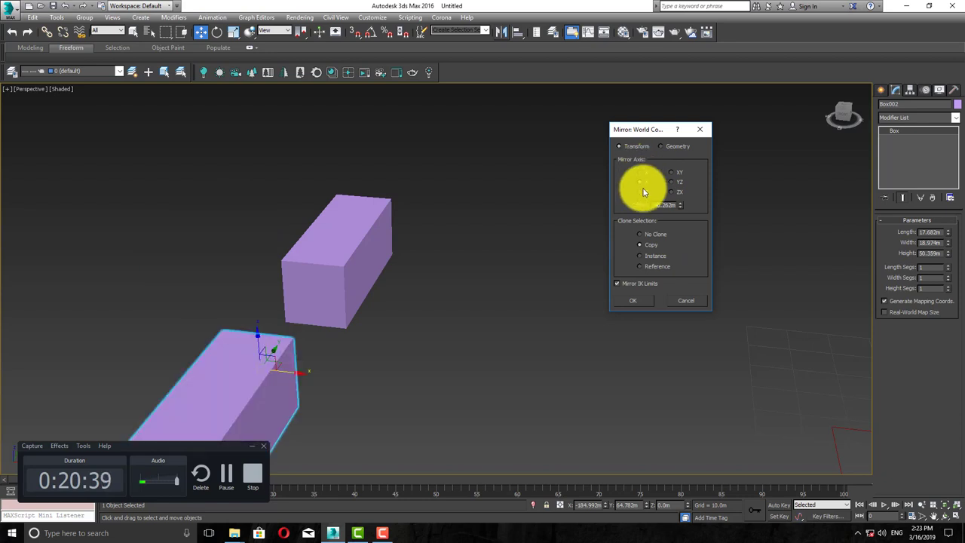
{"action": "left_click", "coordinate": [641, 192]}
{"action": "left_click", "coordinate": [675, 174]}
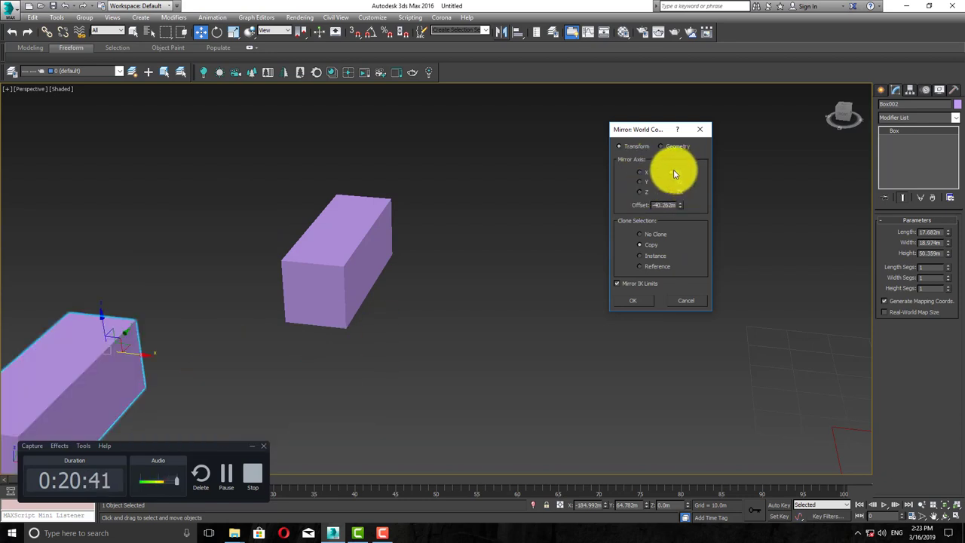
{"action": "left_click", "coordinate": [672, 181]}
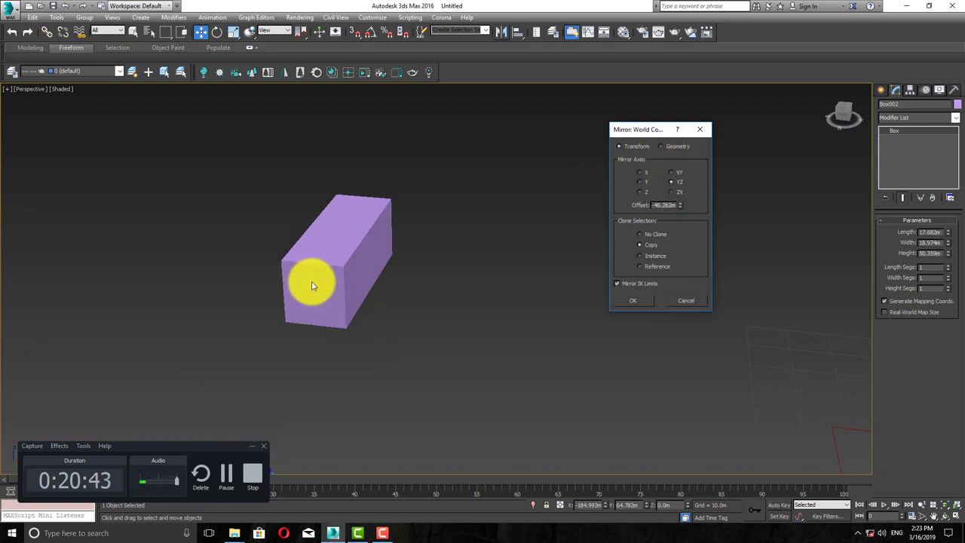
{"action": "left_click", "coordinate": [682, 194]}
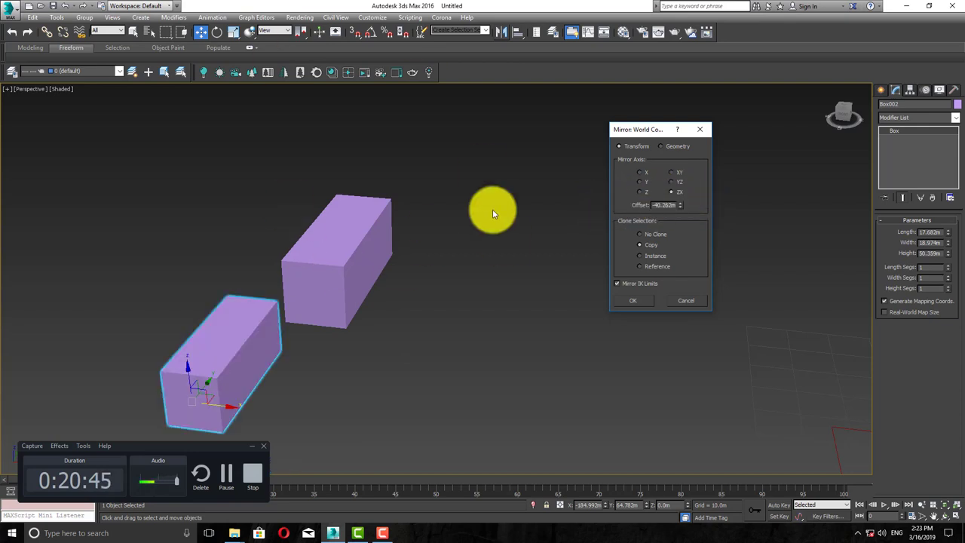
{"action": "left_click", "coordinate": [640, 173]}
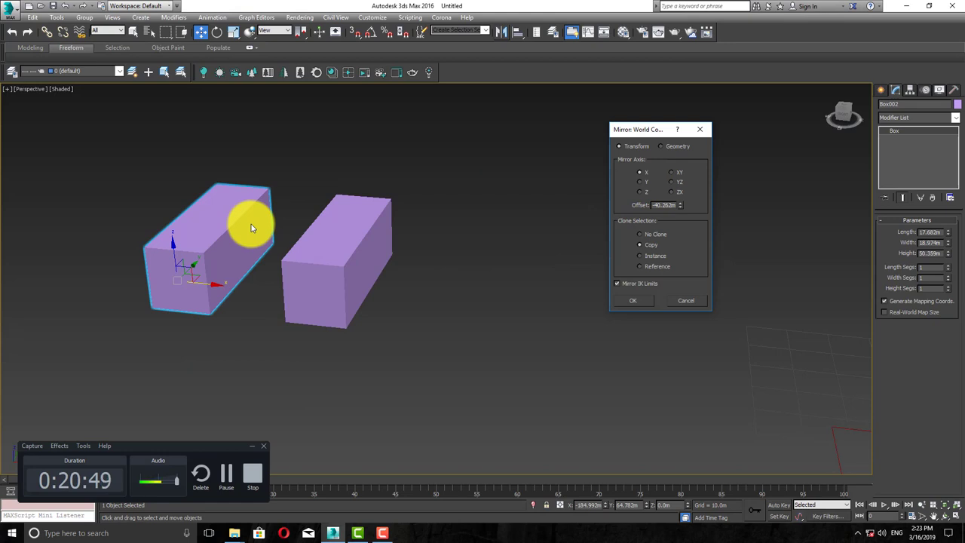
- Try the No Clone, Copy, Instance and Reference clone options for the mirror, and cancel it
{"action": "left_click", "coordinate": [655, 238]}
{"action": "left_click", "coordinate": [652, 245]}
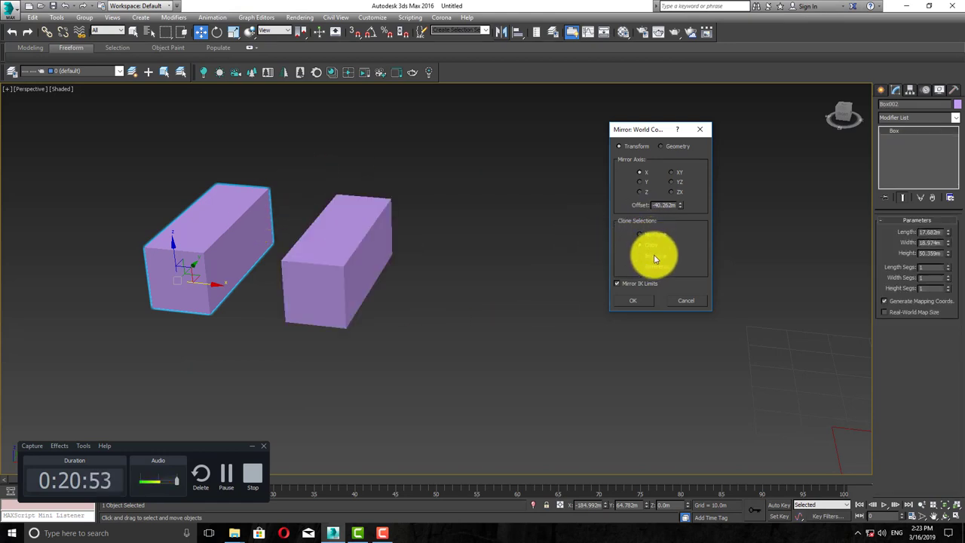
{"action": "left_click", "coordinate": [654, 255]}
{"action": "left_click", "coordinate": [651, 264]}
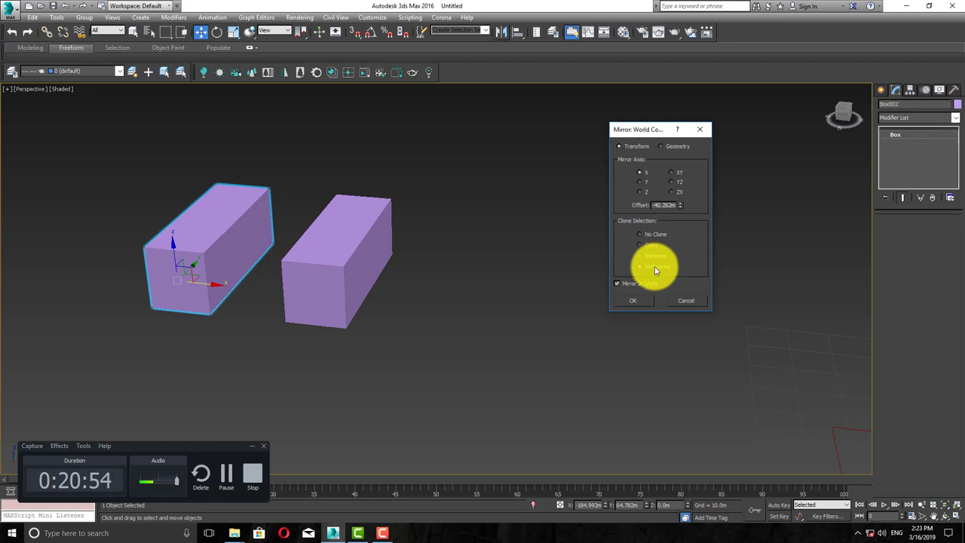
{"action": "left_click", "coordinate": [686, 302]}
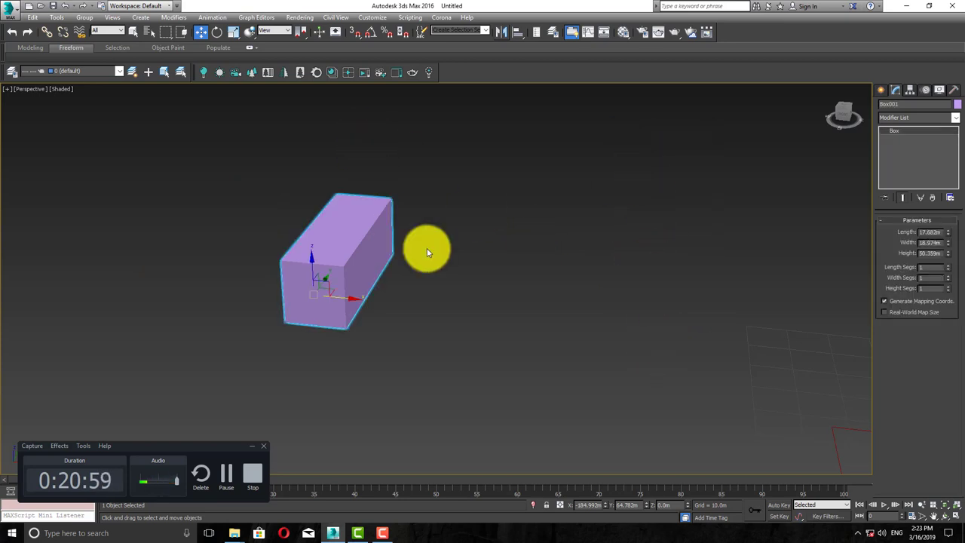
- Delete the box and the rectangle spline to empty the scene
{"action": "key", "text": "Delete"}
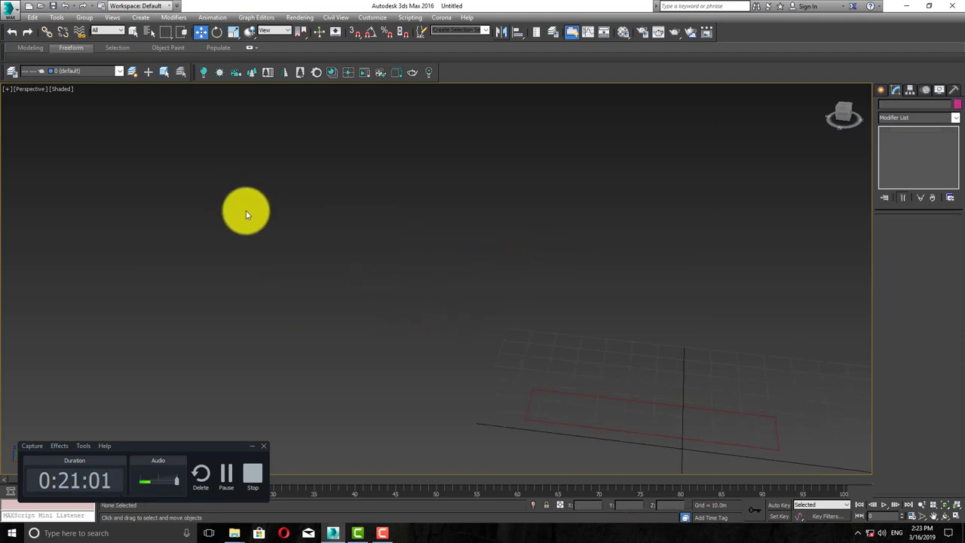
{"action": "middle_click_drag", "start_coordinate": [245, 211], "coordinate": [492, 337]}
{"action": "scroll", "coordinate": [438, 320], "scroll_direction": "up", "scroll_amount": 4}
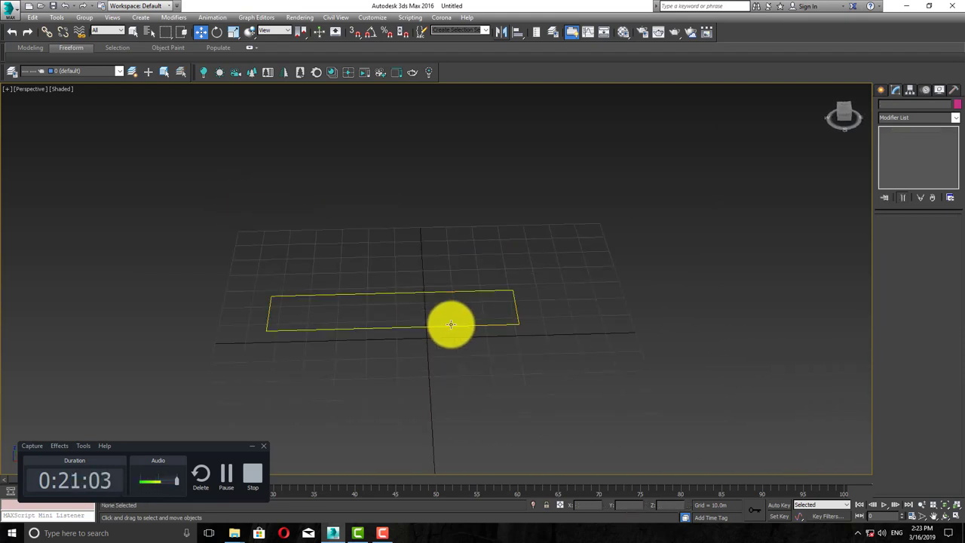
{"action": "left_click", "coordinate": [428, 325]}
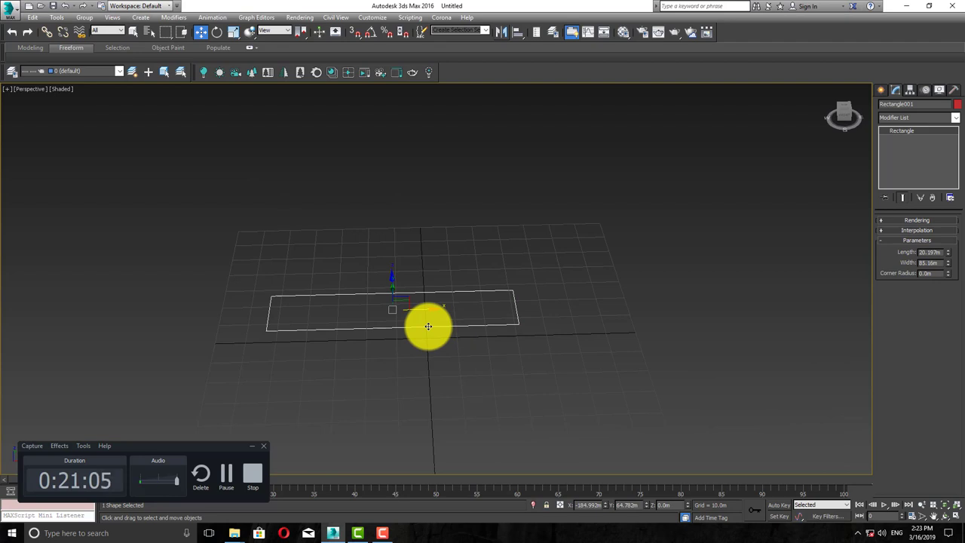
{"action": "key", "text": "Delete"}
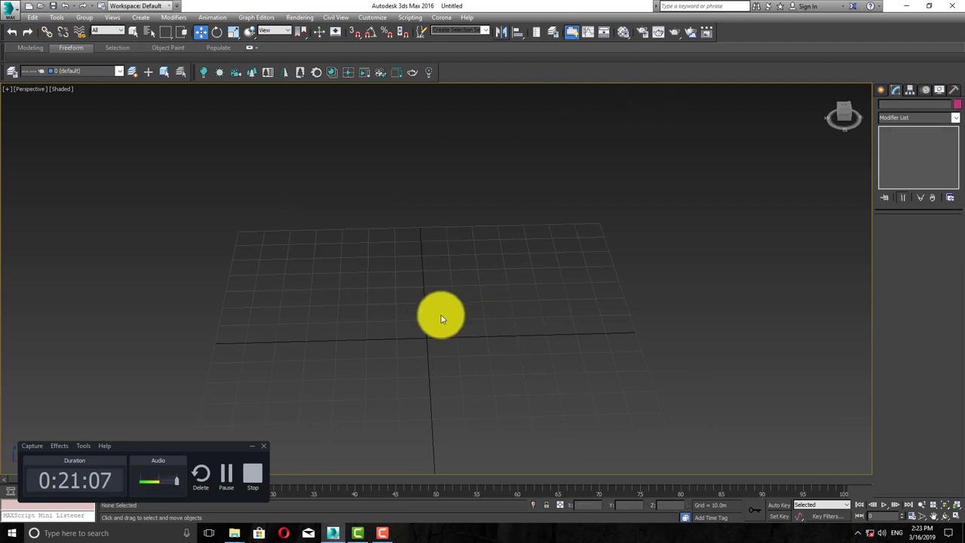
- Start the Line spline tool in a maximized Top view with 3D snapping to grid points turned on
{"action": "key", "text": "alt+w"}
{"action": "left_click", "coordinate": [255, 223]}
{"action": "key", "text": "alt+w"}
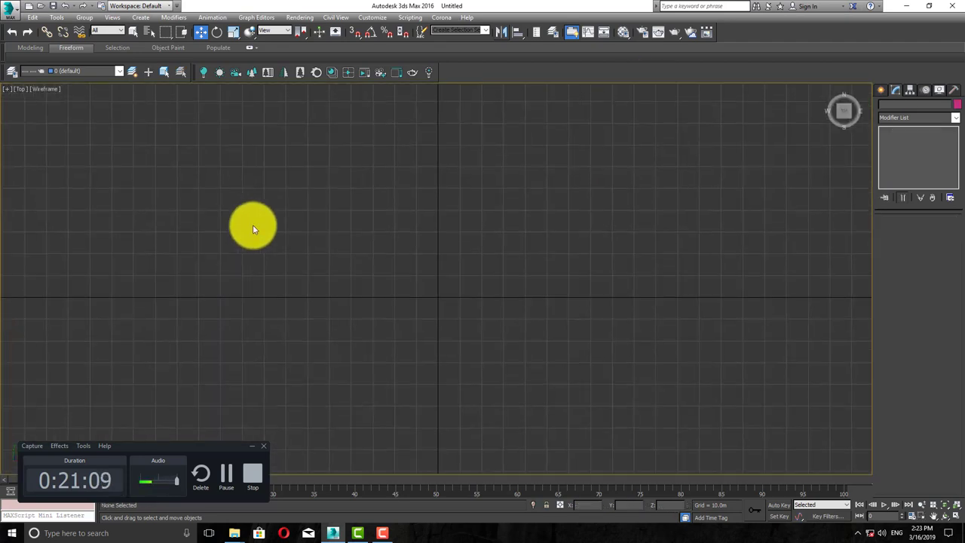
{"action": "left_click", "coordinate": [880, 89]}
{"action": "left_click", "coordinate": [896, 106]}
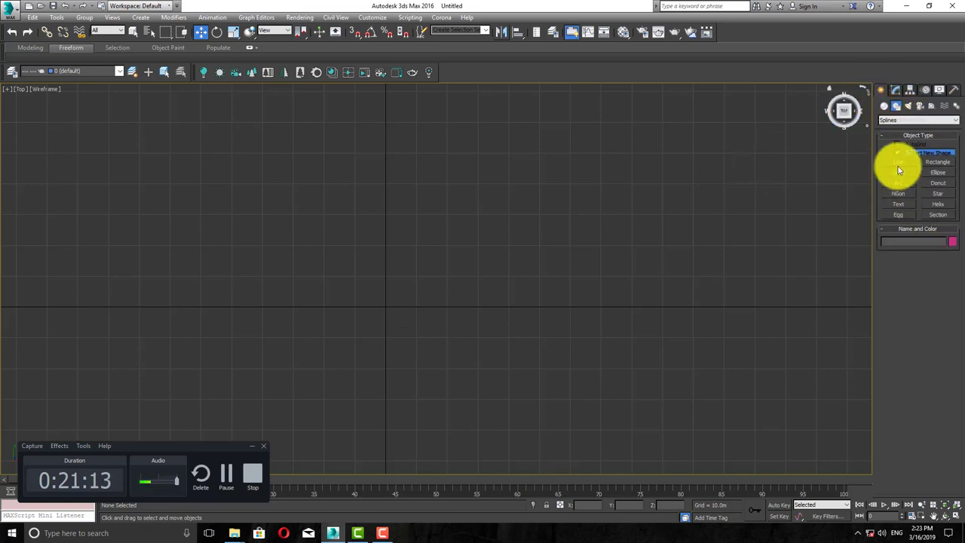
{"action": "left_click", "coordinate": [898, 161]}
{"action": "left_click", "coordinate": [354, 32]}
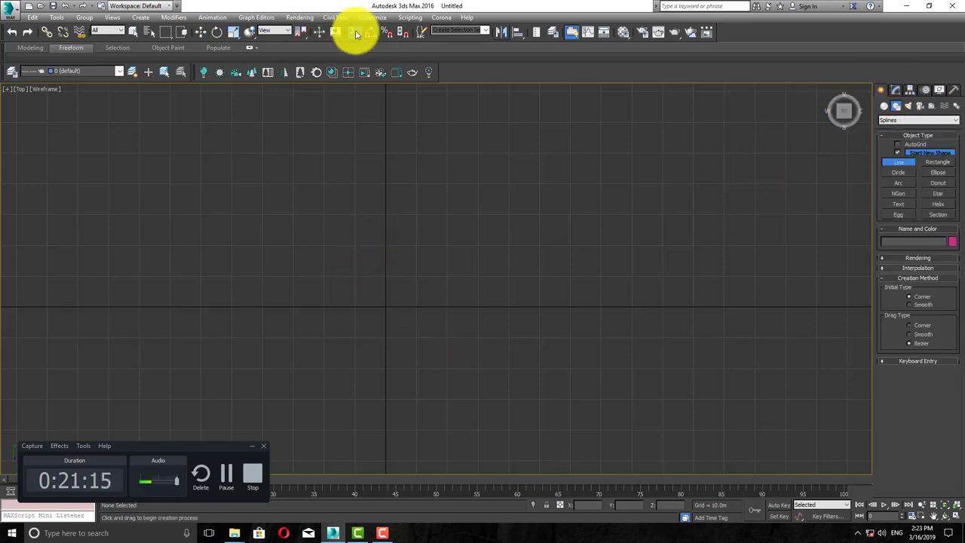
{"action": "right_click", "coordinate": [354, 33]}
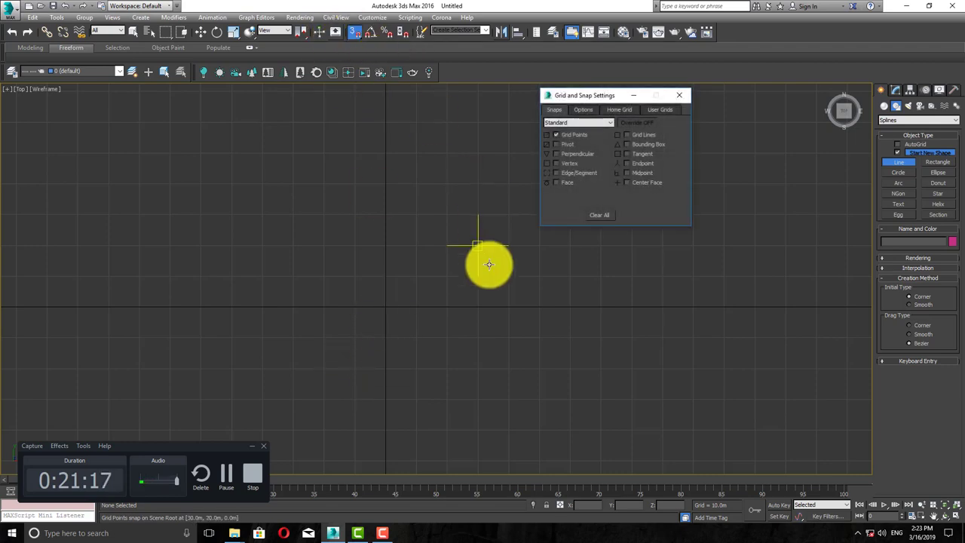
{"action": "left_click", "coordinate": [677, 96]}
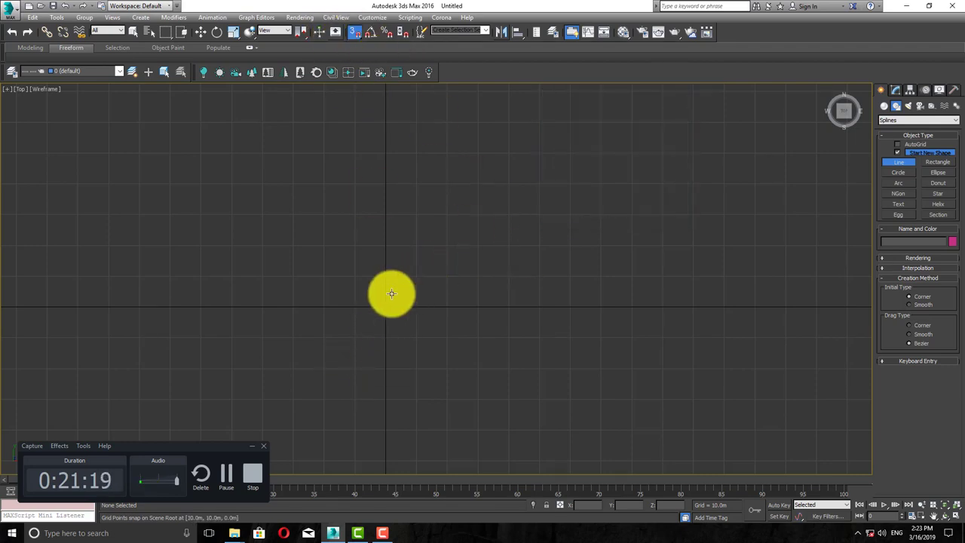
- Draw a closed line from the origin through grid points (0,30), (20,30), (20,50), (40,50), (50,30) and (50,0) m
{"action": "left_click", "coordinate": [386, 307]}
{"action": "left_click", "coordinate": [385, 215]}
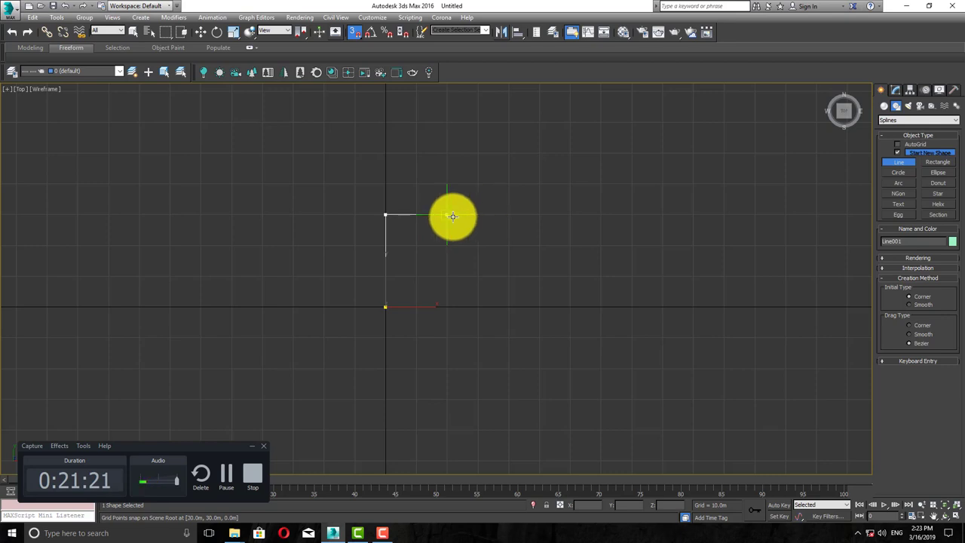
{"action": "left_click", "coordinate": [447, 216]}
{"action": "left_click", "coordinate": [447, 153]}
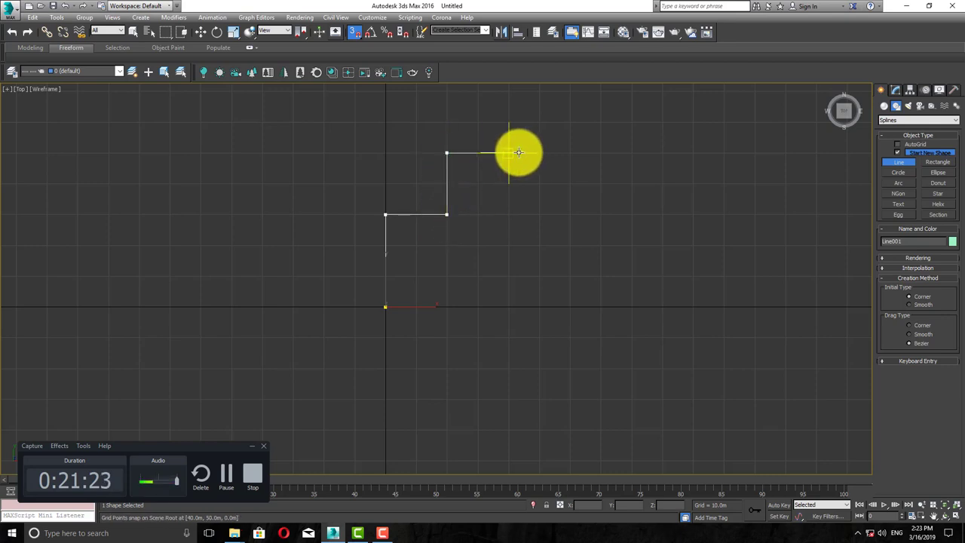
{"action": "left_click", "coordinate": [517, 153]}
{"action": "left_click", "coordinate": [538, 214]}
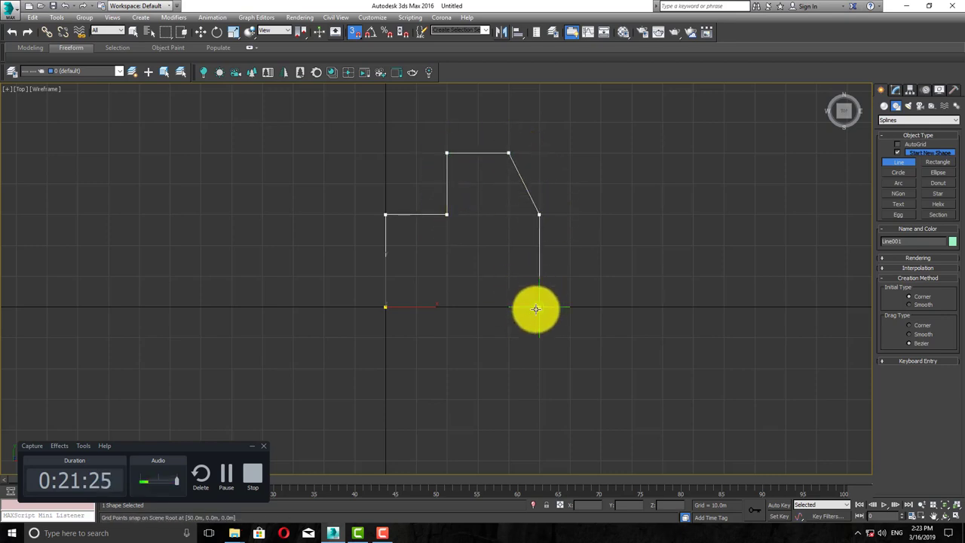
{"action": "left_click", "coordinate": [539, 307]}
{"action": "left_click", "coordinate": [388, 307]}
{"action": "left_click", "coordinate": [478, 314]}
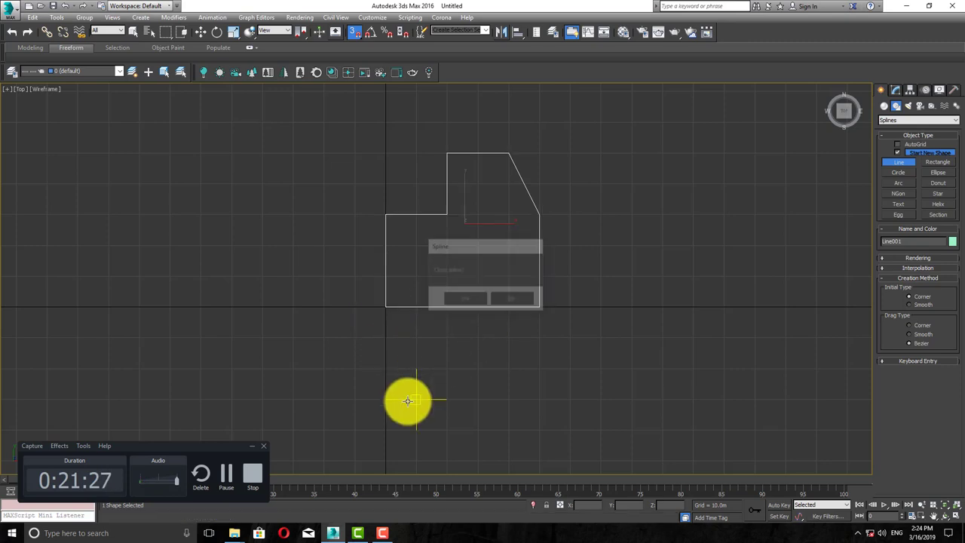
- Demonstrate switching the Perspective view between maximized display and the four-viewport layout
{"action": "key", "text": "alt+w"}
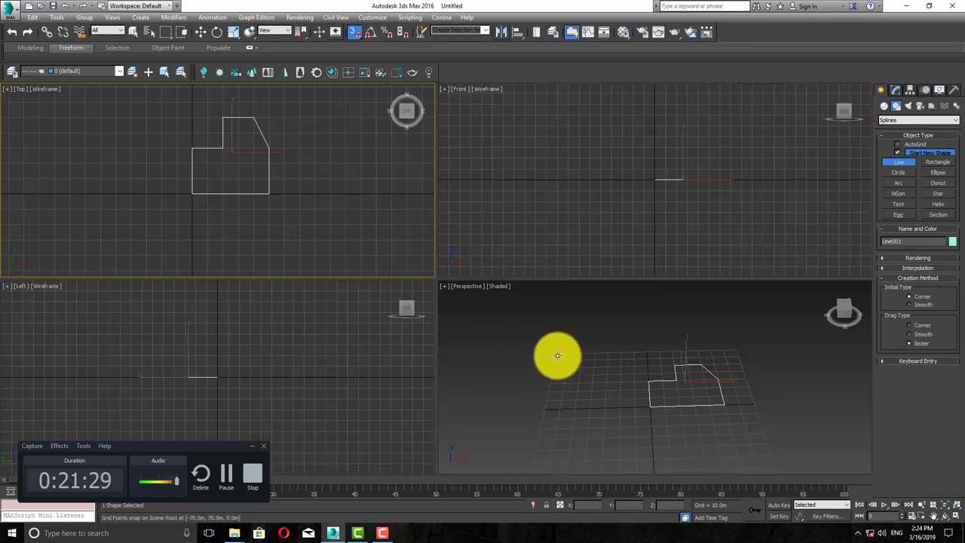
{"action": "right_click", "coordinate": [556, 355]}
{"action": "key", "text": "alt+w"}
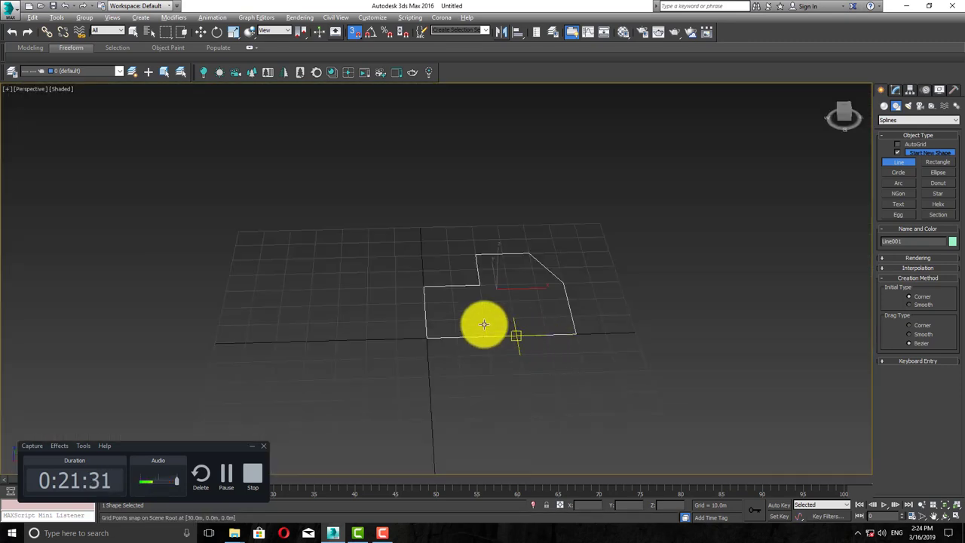
{"action": "key", "text": "alt+w"}
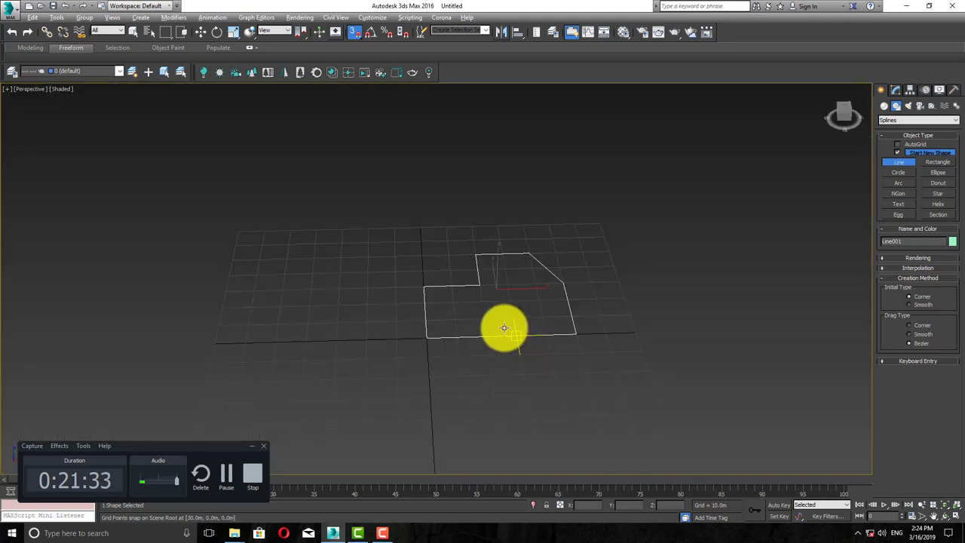
{"action": "key", "text": "alt+w"}
{"action": "key", "text": "alt+w"}
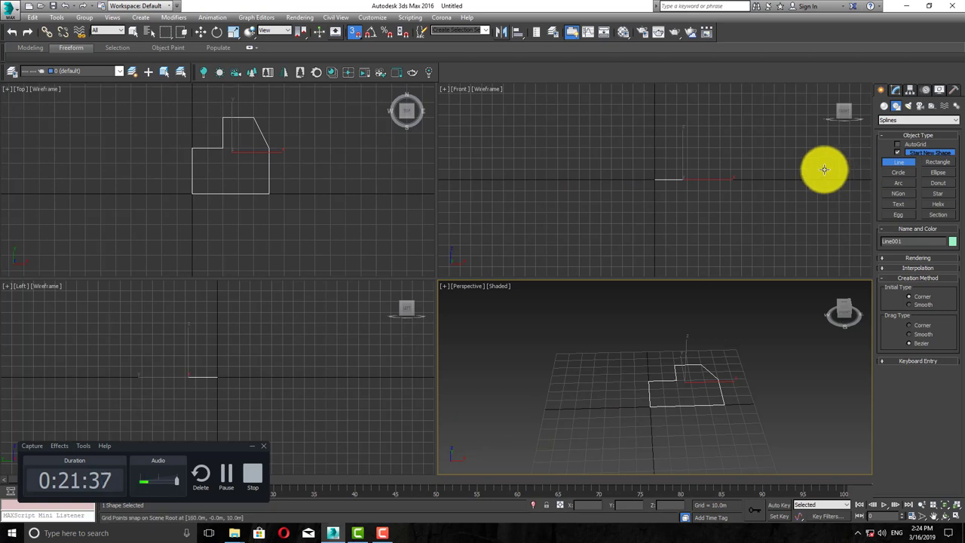
- Create two standard boxes in the Perspective view, one 30 x 40 x 50 m and one 20 x 40 x 30 m
{"action": "left_click", "coordinate": [885, 105]}
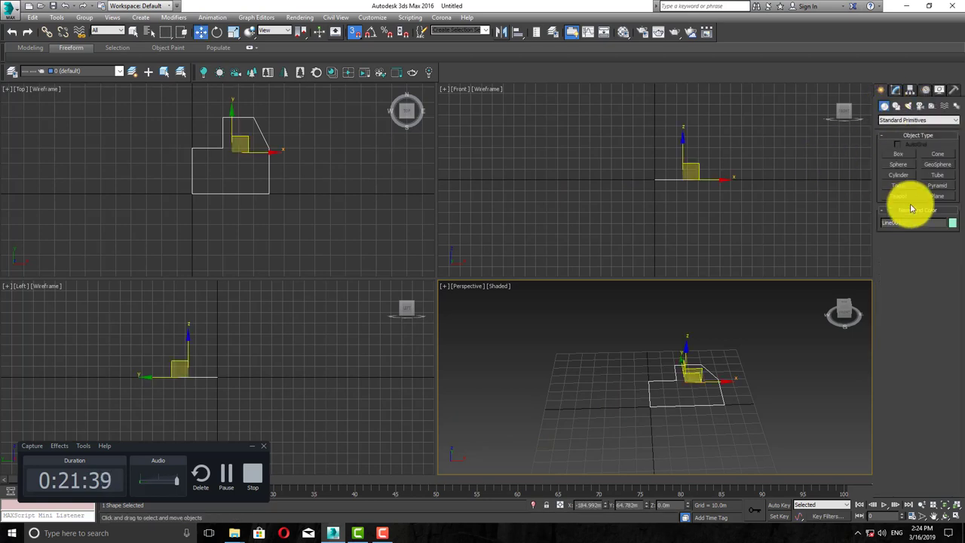
{"action": "left_click", "coordinate": [894, 156]}
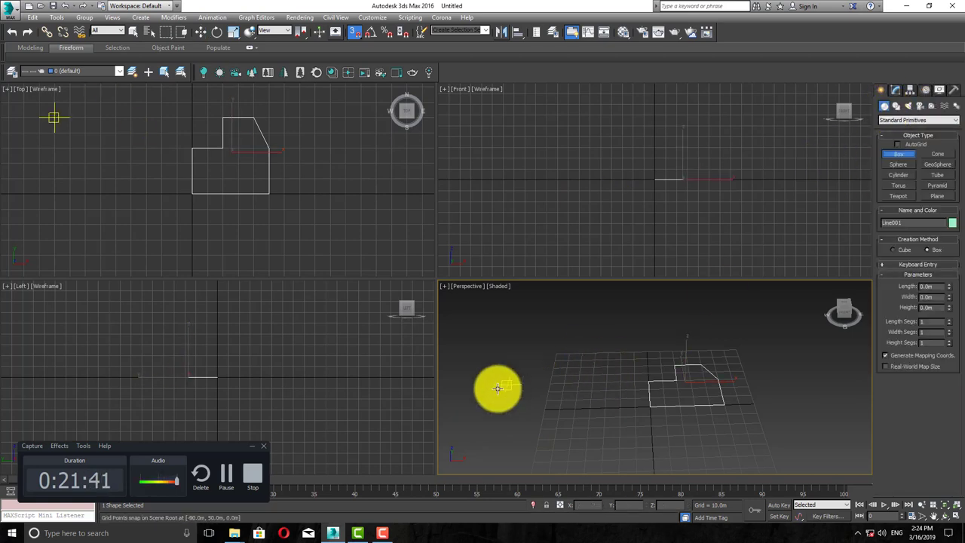
{"action": "left_click_drag", "start_coordinate": [498, 388], "coordinate": [545, 404]}
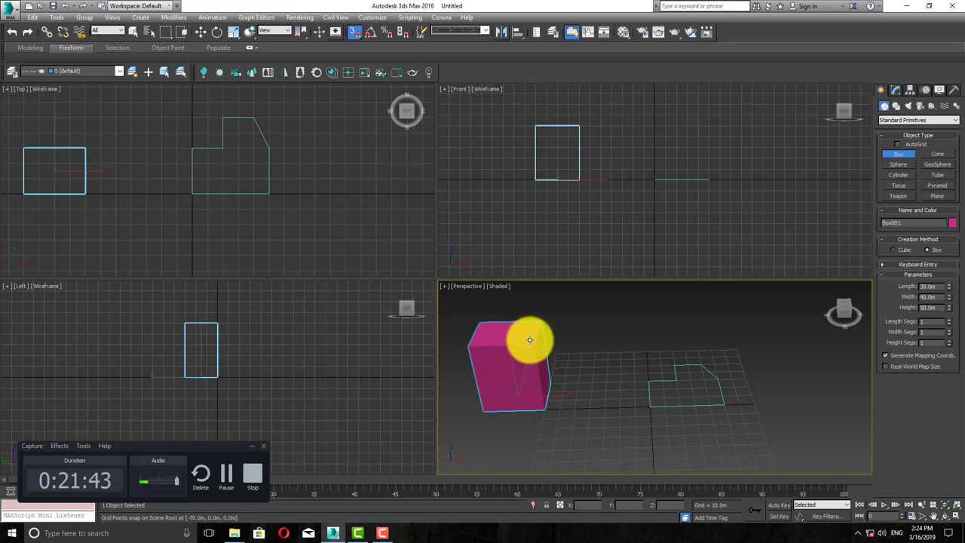
{"action": "left_click", "coordinate": [528, 338]}
{"action": "left_click_drag", "start_coordinate": [579, 323], "coordinate": [638, 334]}
{"action": "left_click", "coordinate": [618, 295]}
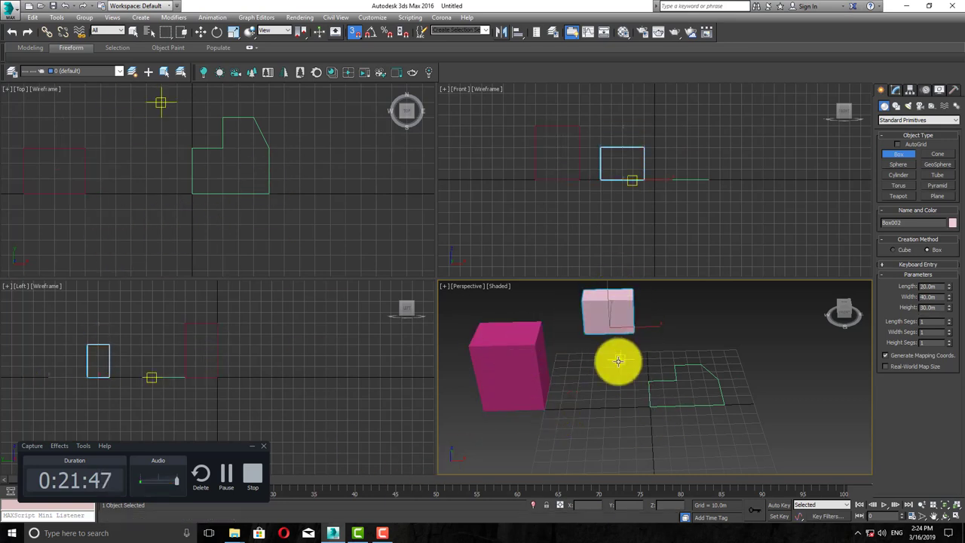
{"action": "scroll", "coordinate": [618, 365], "scroll_direction": "up", "scroll_amount": 3}
{"action": "scroll", "coordinate": [582, 352], "scroll_direction": "down", "scroll_amount": 5}
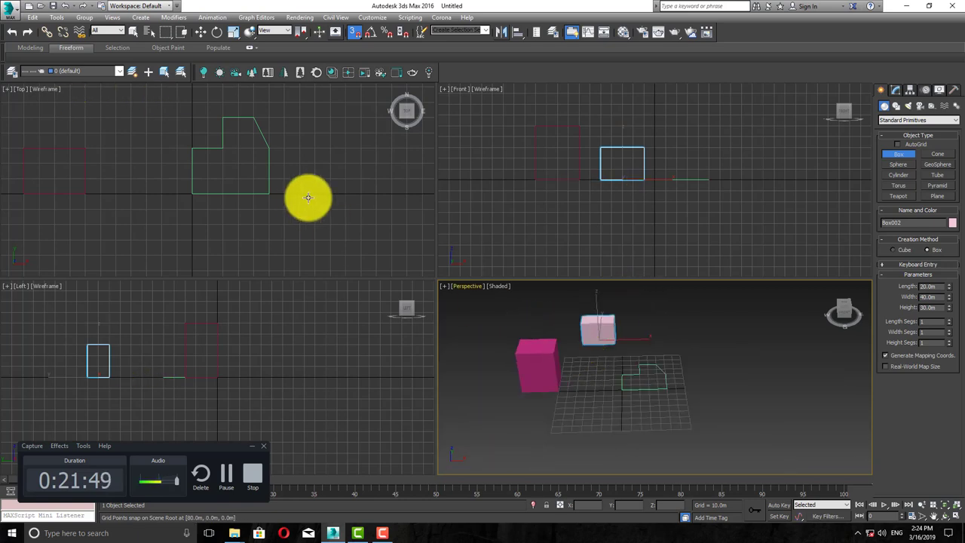
- Select the larger box in the Top view with the Move tool, and switch to Perspective and back while clearing the selection
{"action": "left_click", "coordinate": [308, 199]}
{"action": "key", "text": "w"}
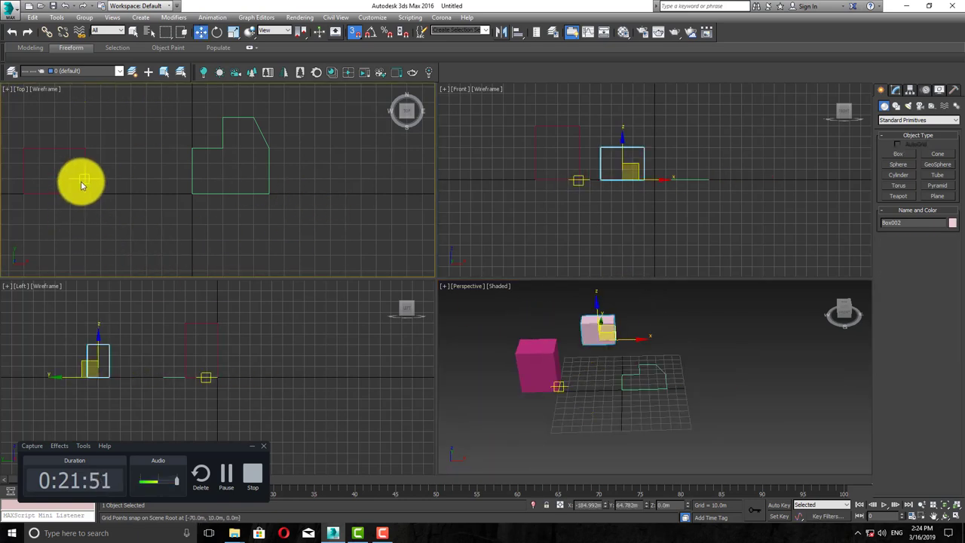
{"action": "left_click", "coordinate": [65, 187]}
{"action": "left_click", "coordinate": [85, 193]}
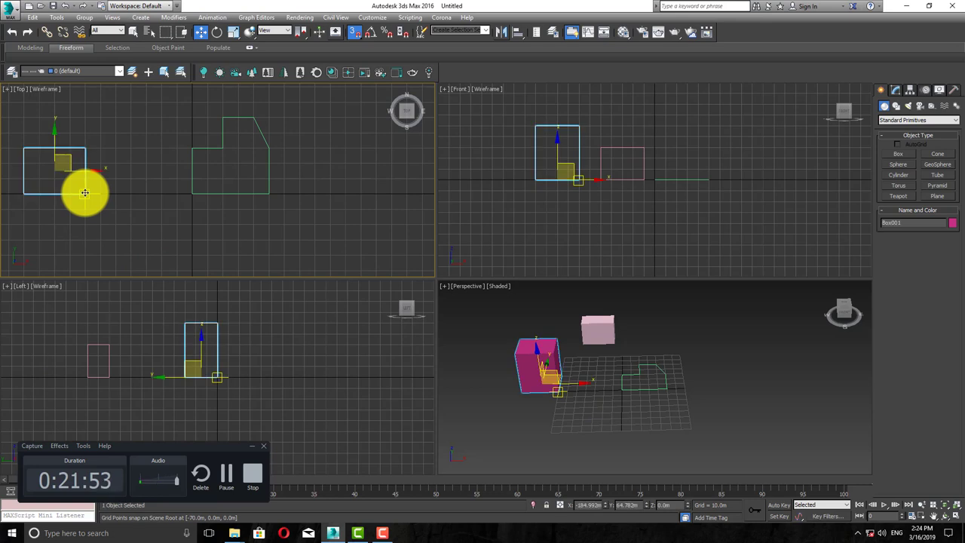
{"action": "left_click", "coordinate": [488, 342]}
{"action": "left_click", "coordinate": [399, 230]}
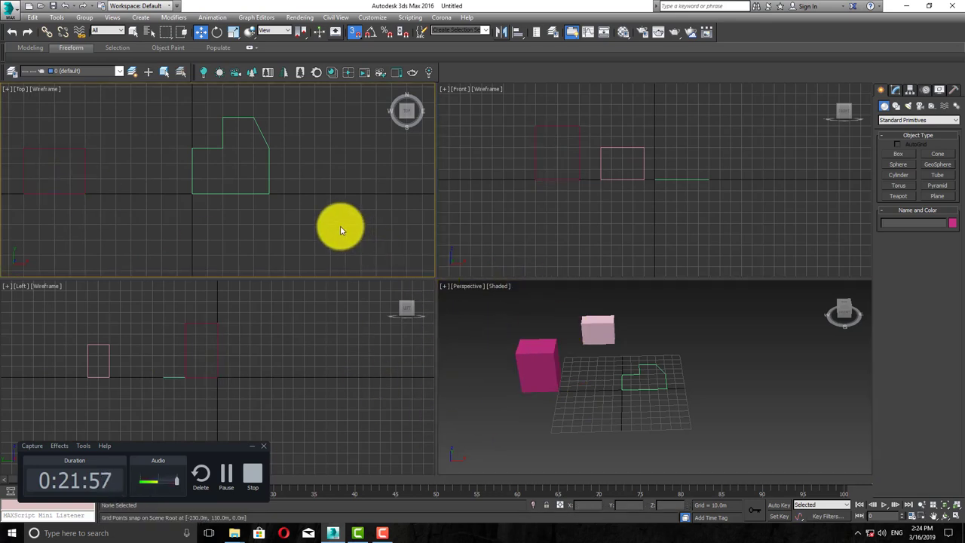
- Reselect the larger box in the Top view and compare activating Perspective with and without keeping it selected
{"action": "left_click", "coordinate": [84, 184]}
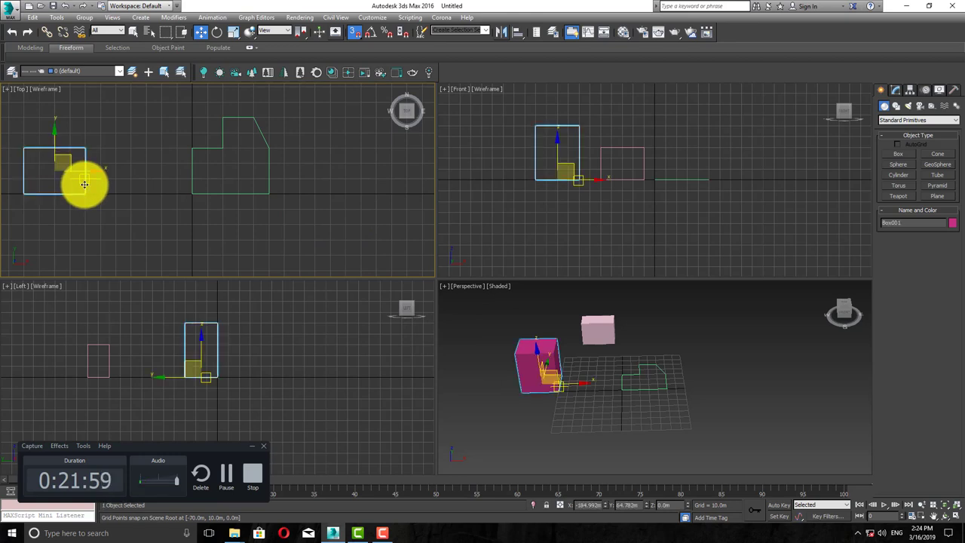
{"action": "left_click", "coordinate": [484, 355]}
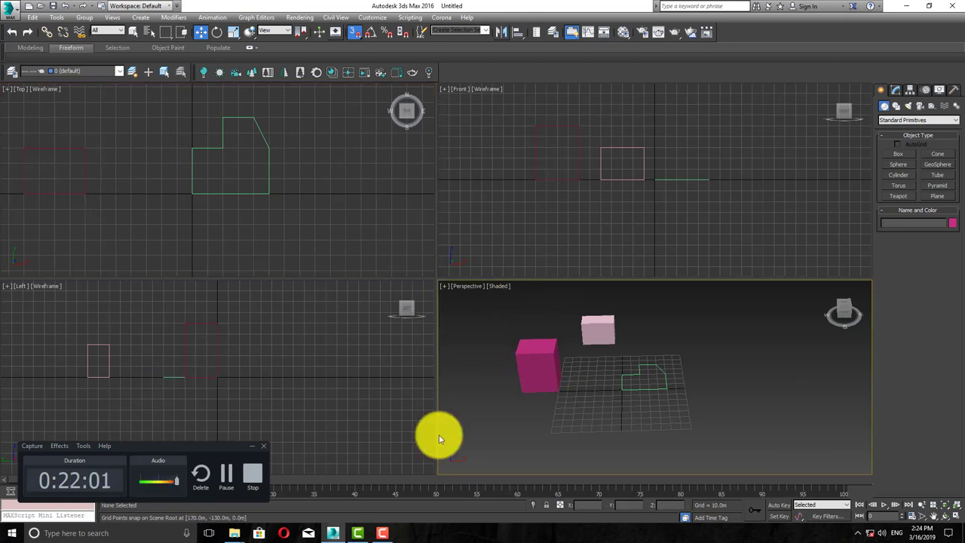
{"action": "left_click", "coordinate": [215, 237]}
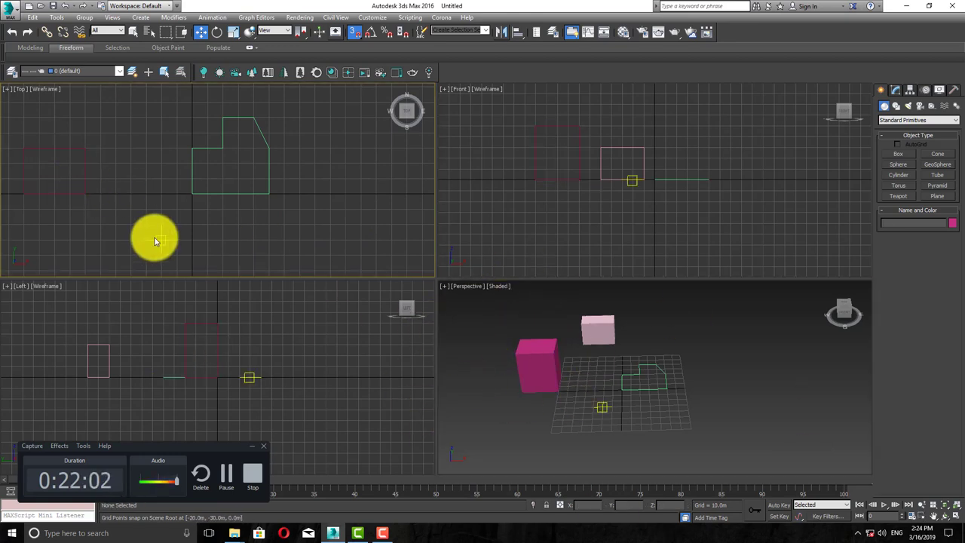
{"action": "left_click", "coordinate": [54, 172]}
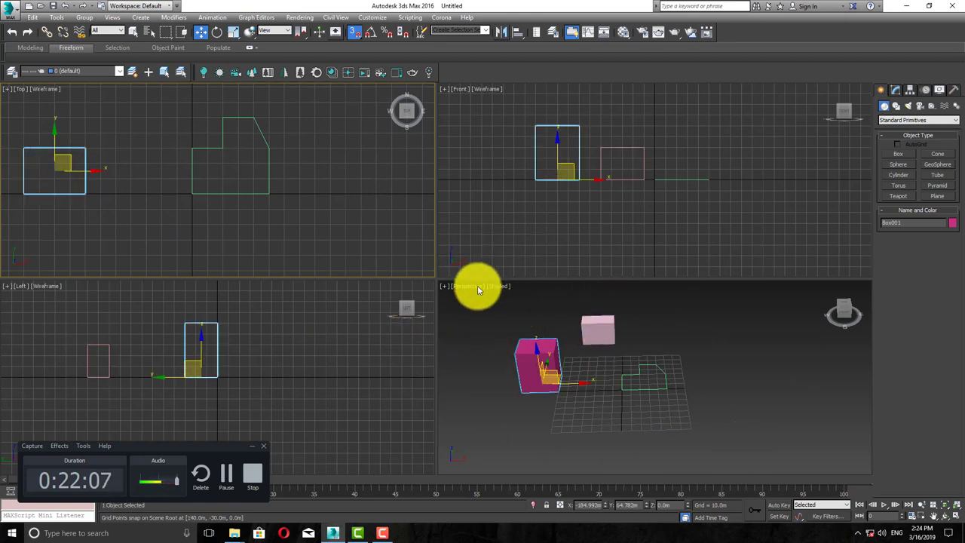
{"action": "right_click", "coordinate": [495, 332]}
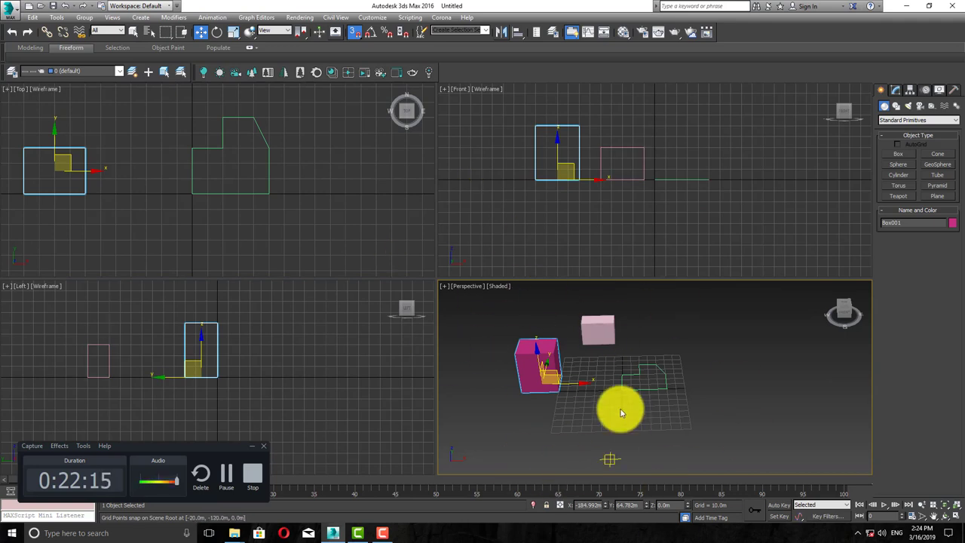
- Turn off 3D snapping and delete both boxes, keeping only the line profile
{"action": "left_click", "coordinate": [333, 41]}
{"action": "key", "text": "Delete"}
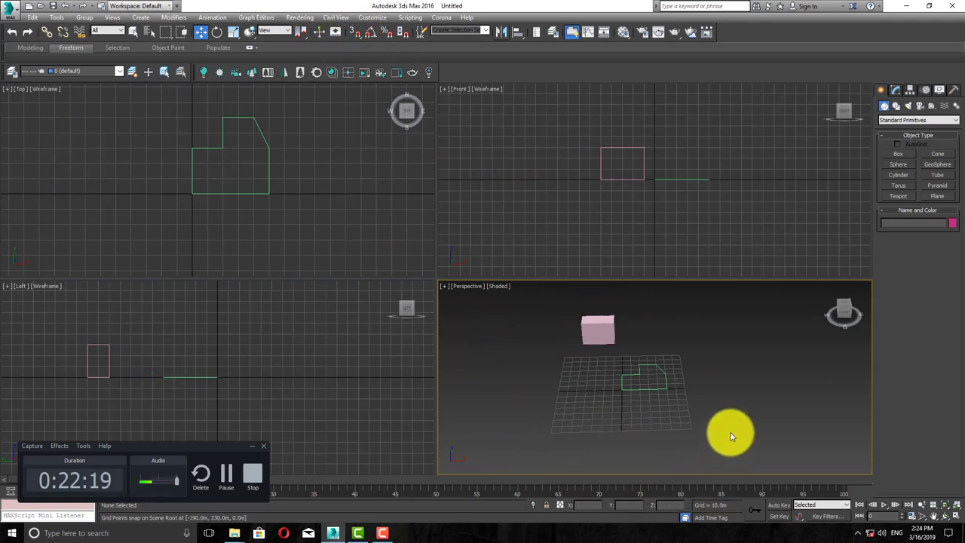
{"action": "left_click", "coordinate": [585, 327]}
{"action": "key", "text": "Delete"}
- Maximize the Perspective view, switch the geometry category to AEC Extended, and start the Foliage tool
{"action": "key", "text": "alt+w"}
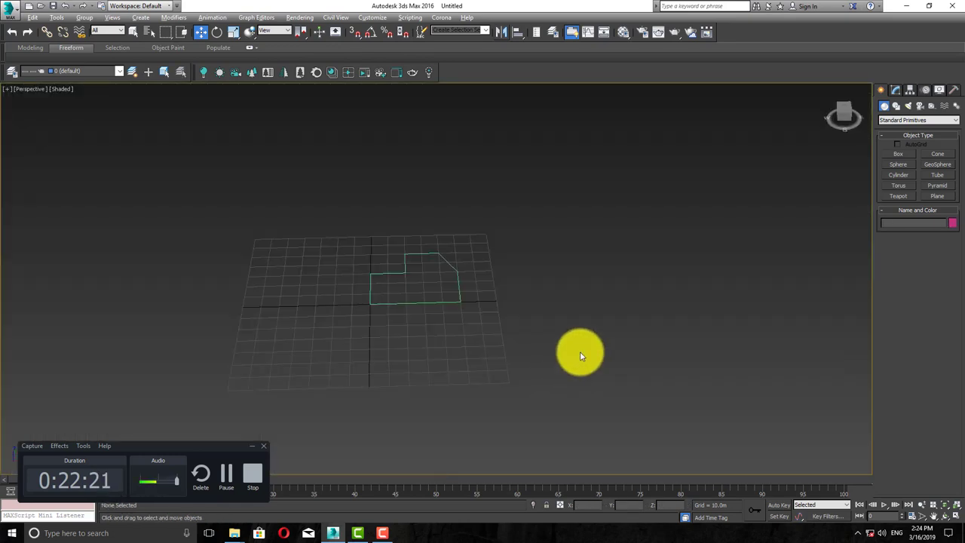
{"action": "scroll", "coordinate": [435, 323], "scroll_direction": "up", "scroll_amount": 4}
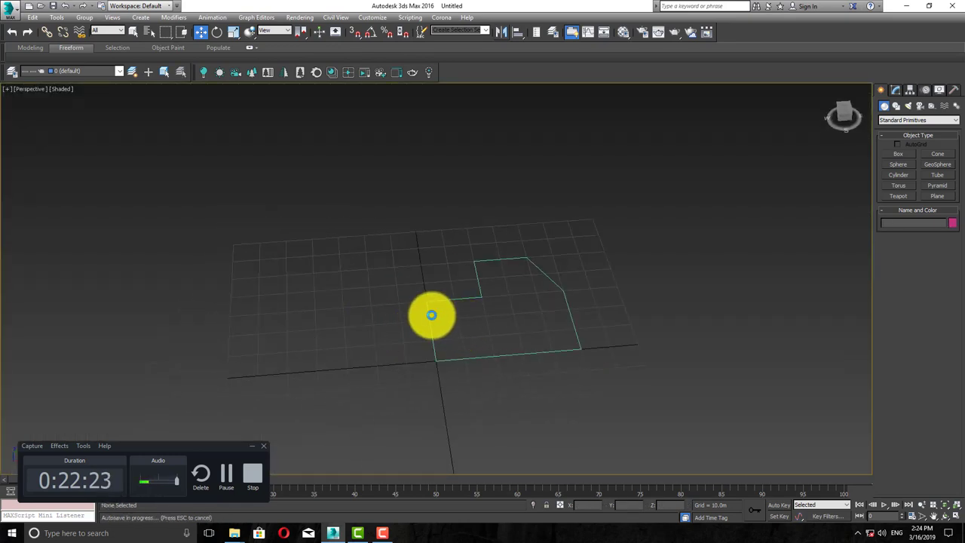
{"action": "middle_click_drag", "start_coordinate": [478, 308], "coordinate": [490, 333]}
{"action": "scroll", "coordinate": [470, 322], "scroll_direction": "up", "scroll_amount": 2}
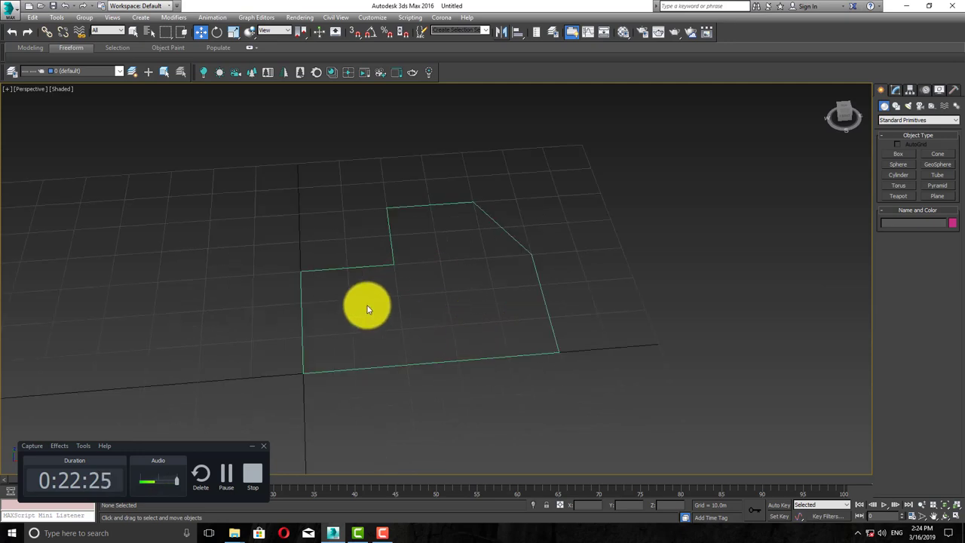
{"action": "left_click", "coordinate": [897, 120]}
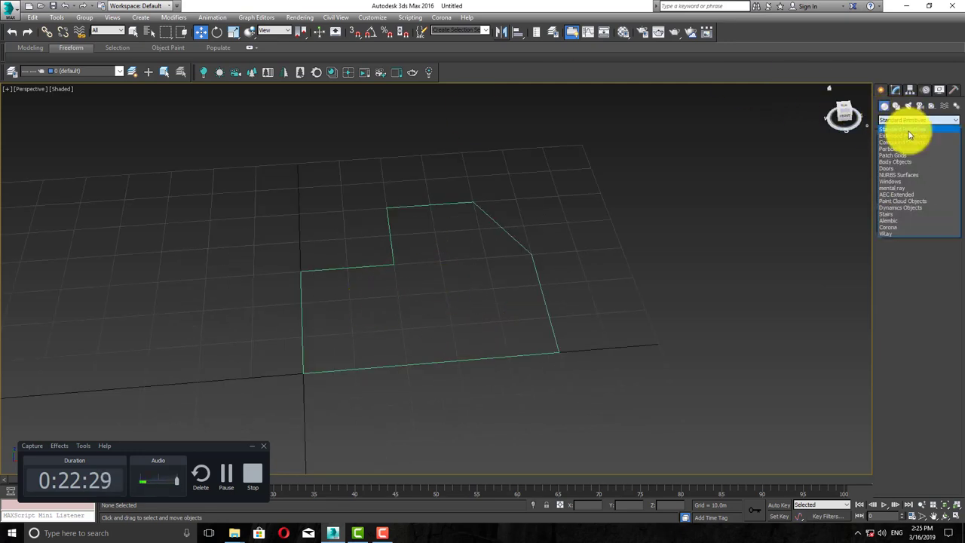
{"action": "left_click", "coordinate": [897, 198]}
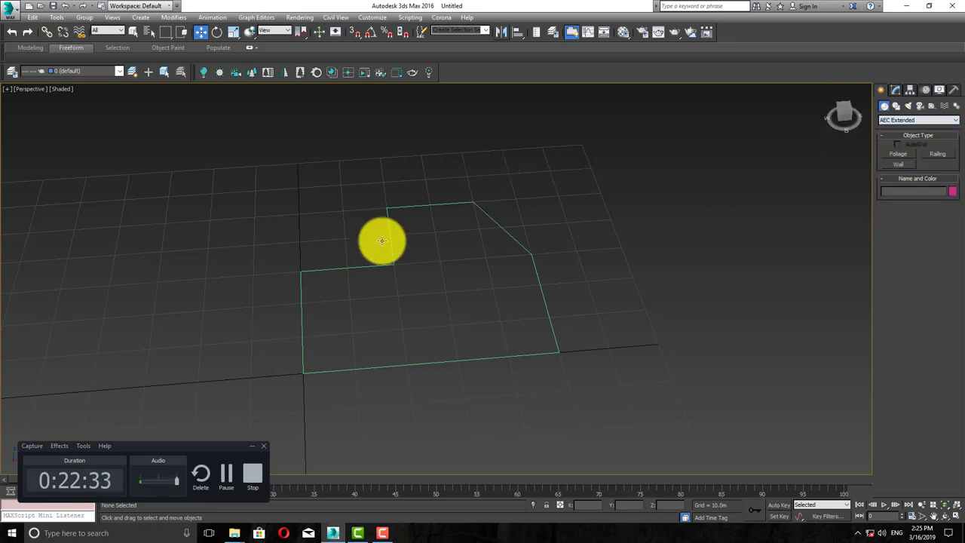
{"action": "middle_click_drag", "start_coordinate": [381, 239], "coordinate": [465, 216]}
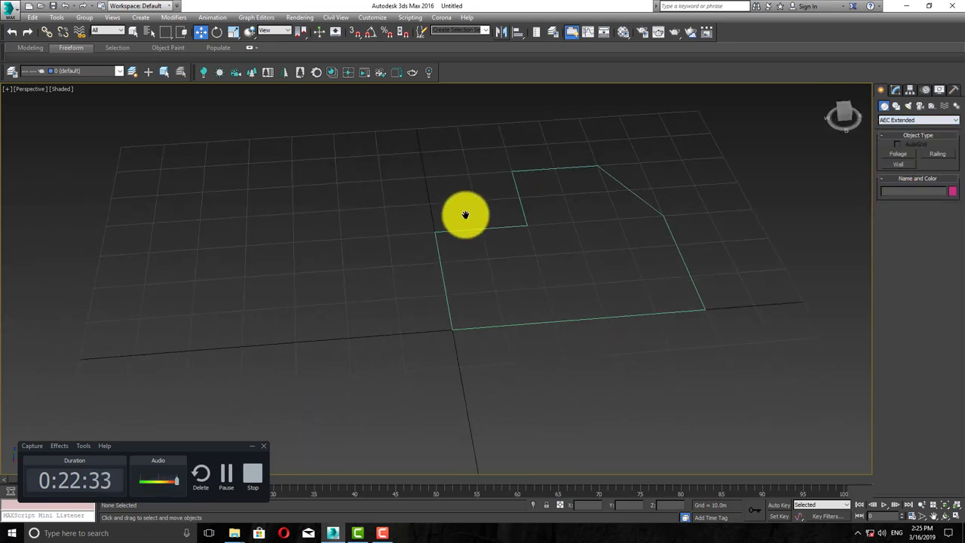
{"action": "left_click", "coordinate": [897, 154]}
- Choose Big Yucca from the favorite plants and place one beyond the far left corner of the grid
{"action": "scroll", "coordinate": [373, 244], "scroll_direction": "down", "scroll_amount": 3}
{"action": "scroll", "coordinate": [776, 338], "scroll_direction": "down", "scroll_amount": 1}
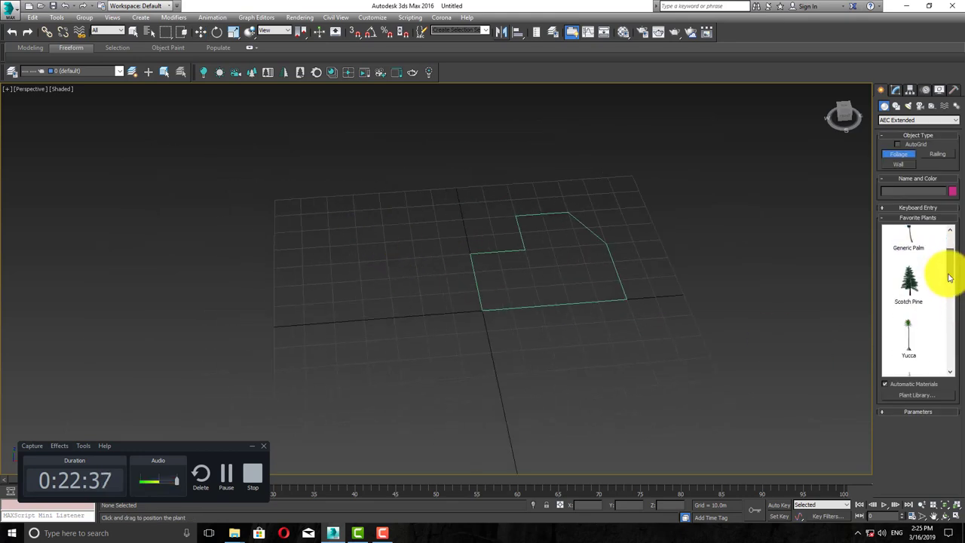
{"action": "scroll", "coordinate": [949, 277], "scroll_direction": "down", "scroll_amount": 5}
{"action": "scroll", "coordinate": [452, 233], "scroll_direction": "up", "scroll_amount": 3}
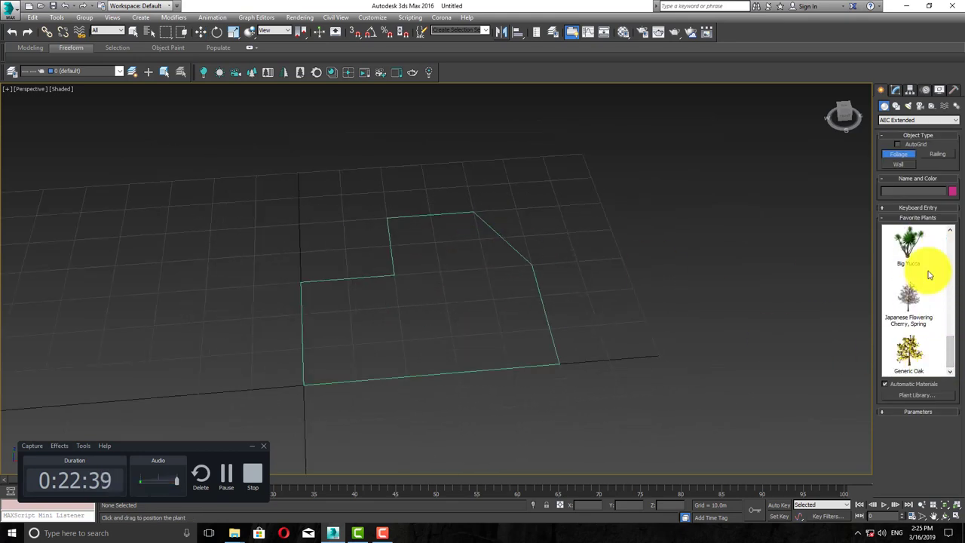
{"action": "left_click", "coordinate": [908, 248]}
{"action": "scroll", "coordinate": [631, 304], "scroll_direction": "down", "scroll_amount": 2}
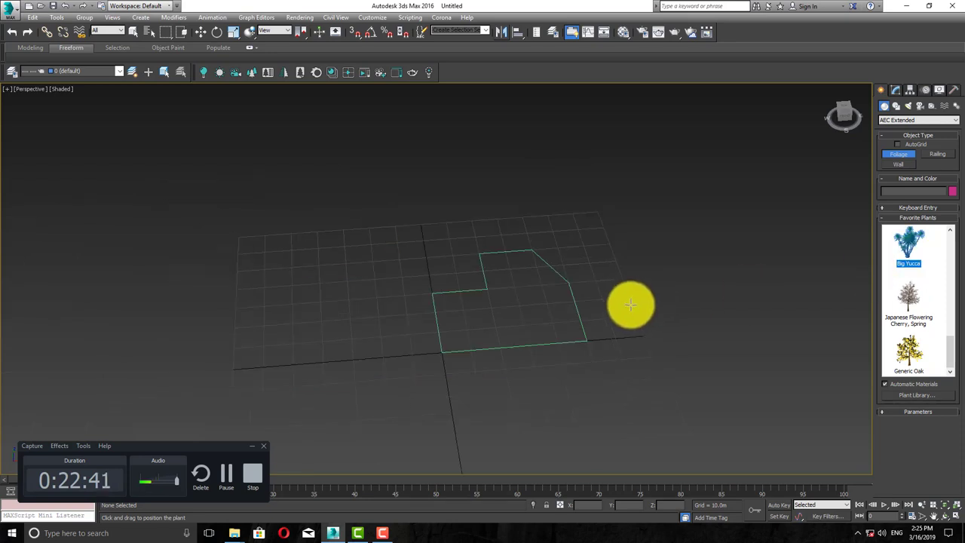
{"action": "middle_click_drag", "start_coordinate": [630, 304], "coordinate": [640, 307]}
{"action": "left_click", "coordinate": [164, 209]}
{"action": "scroll", "coordinate": [249, 239], "scroll_direction": "down", "scroll_amount": 3}
{"action": "middle_click_drag", "start_coordinate": [256, 209], "coordinate": [255, 244]}
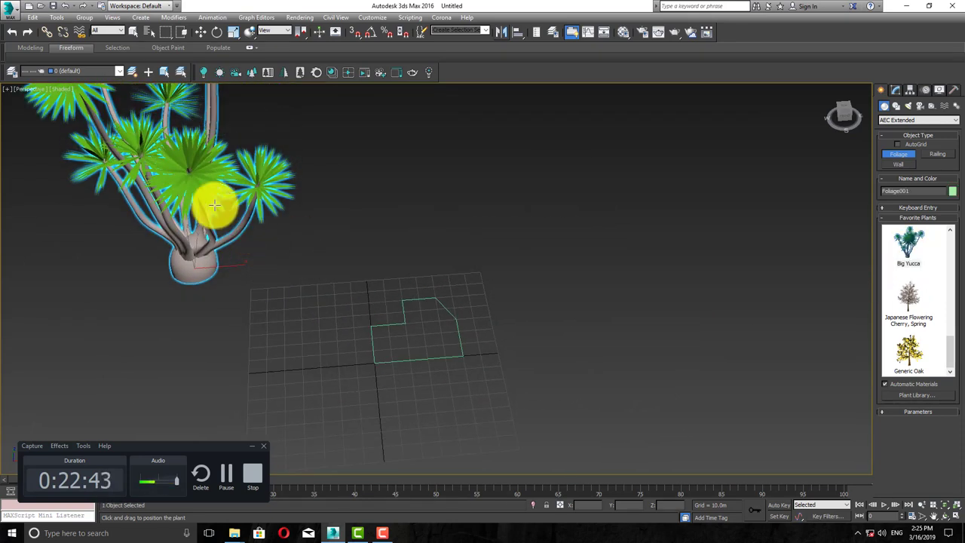
{"action": "scroll", "coordinate": [215, 204], "scroll_direction": "up", "scroll_amount": 2}
- Set the yucca's height to 82.8 m and its density to 0.2
{"action": "left_click", "coordinate": [908, 413]}
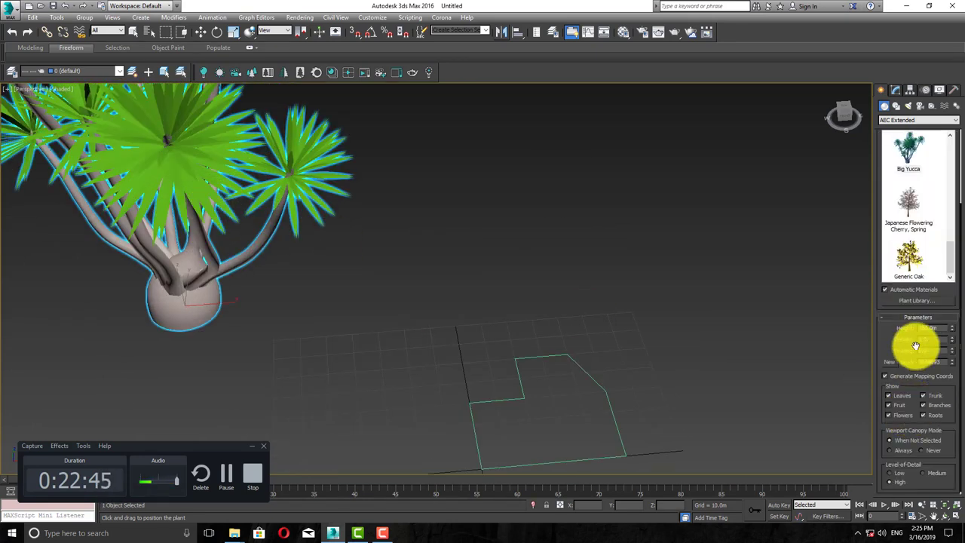
{"action": "left_click_drag", "start_coordinate": [952, 334], "coordinate": [952, 363]}
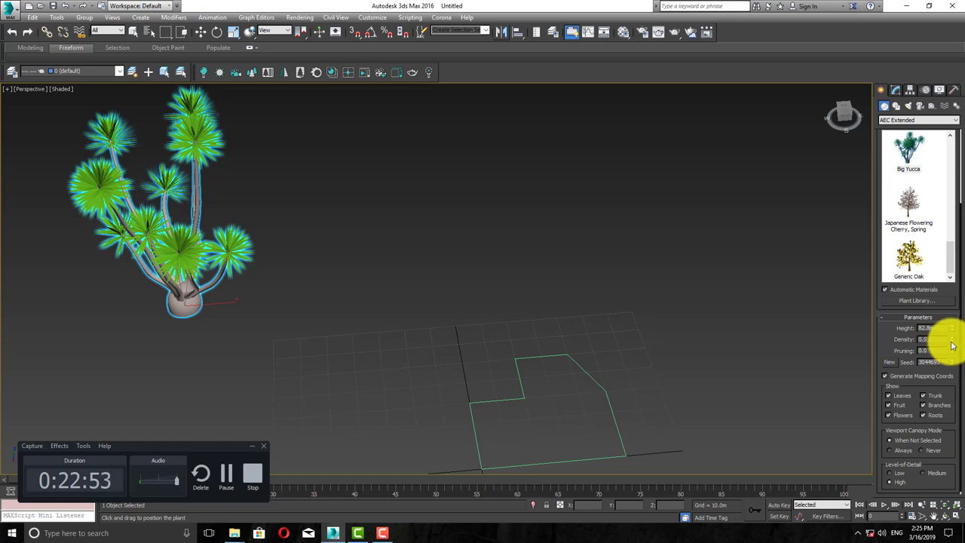
{"action": "left_click", "coordinate": [944, 340]}
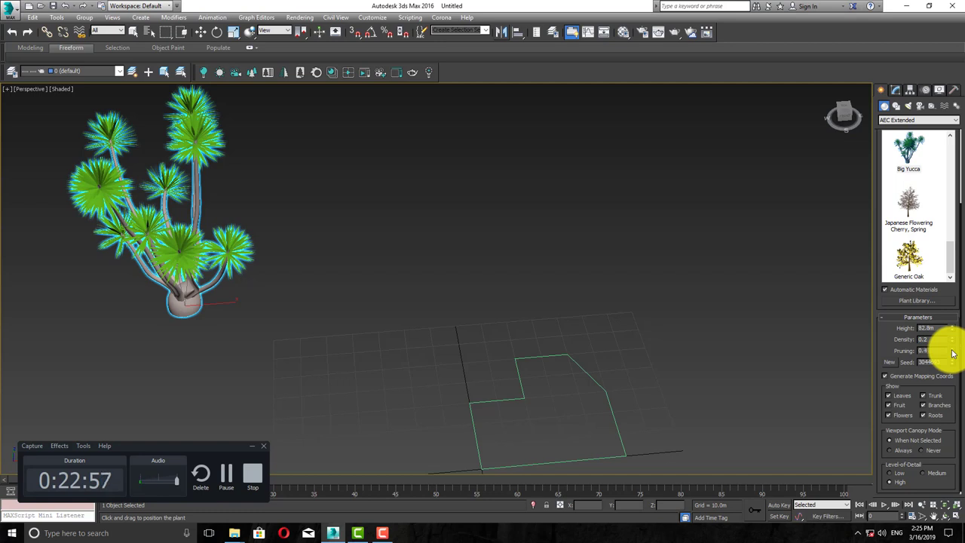
- Adjust the yucca's pruning up and down, and leave it at 0.9
{"action": "left_click", "coordinate": [953, 351]}
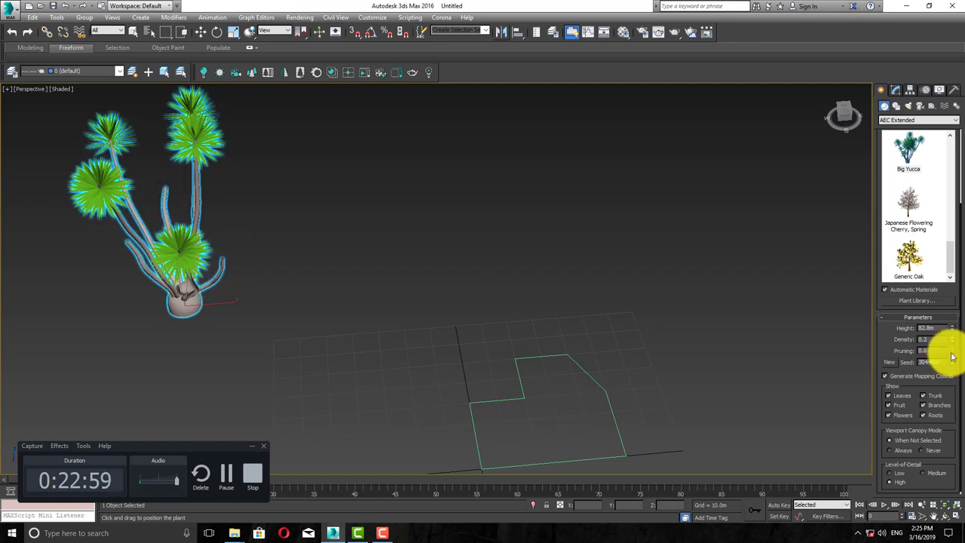
{"action": "left_click", "coordinate": [952, 356]}
{"action": "left_click", "coordinate": [952, 350]}
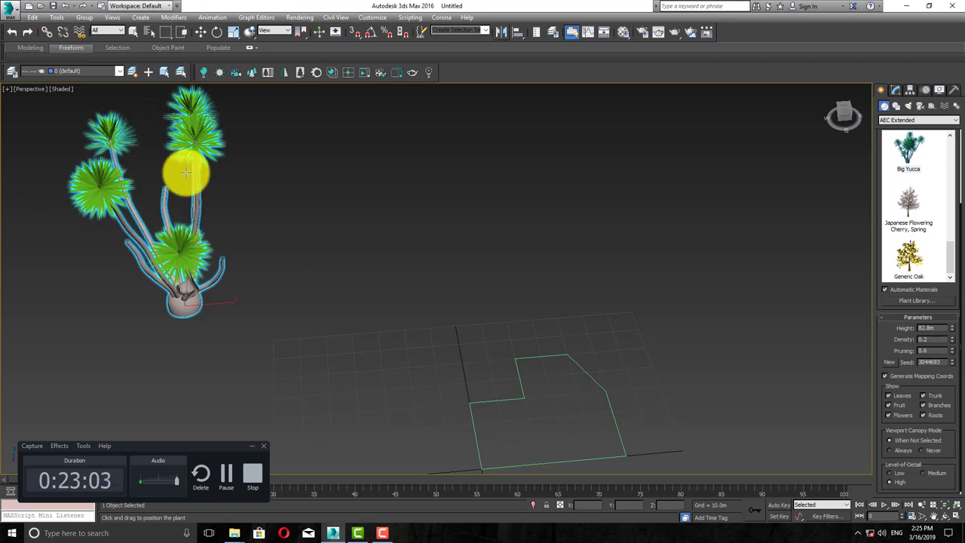
{"action": "left_click", "coordinate": [953, 349]}
{"action": "left_click", "coordinate": [953, 349]}
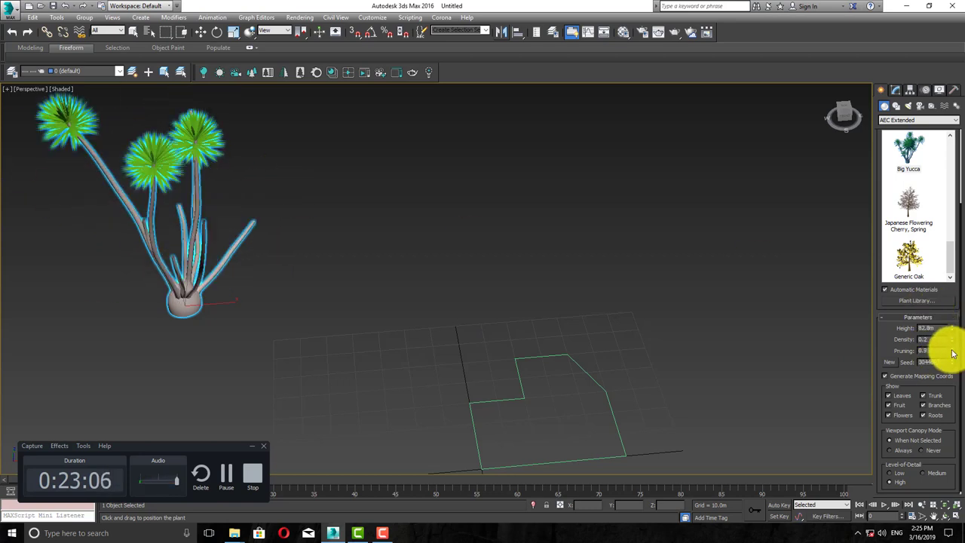
- Toggle the display of the yucca's leaves off and on twice
{"action": "left_click", "coordinate": [902, 397]}
{"action": "left_click", "coordinate": [902, 397]}
{"action": "left_click", "coordinate": [902, 397]}
{"action": "left_click", "coordinate": [901, 398]}
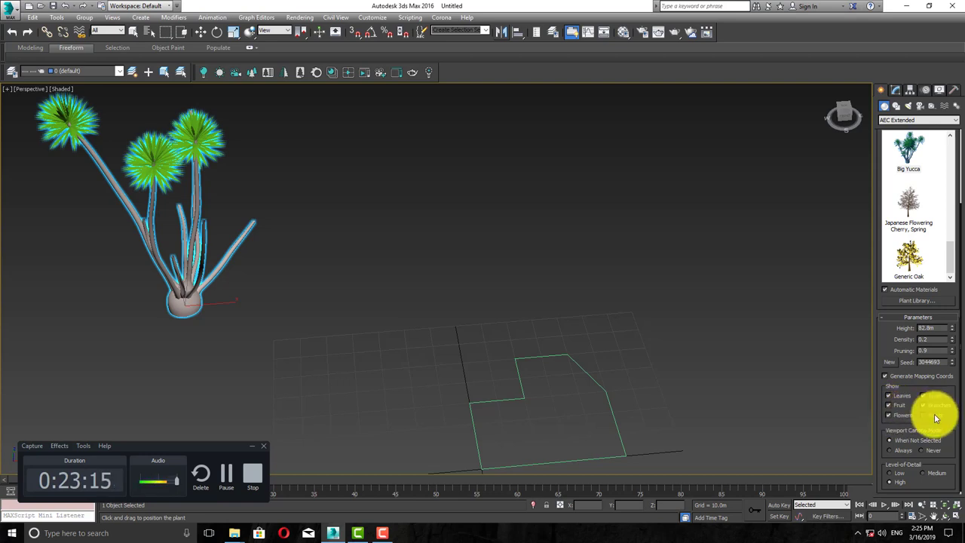
{"action": "left_click", "coordinate": [933, 408]}
{"action": "left_click", "coordinate": [933, 407]}
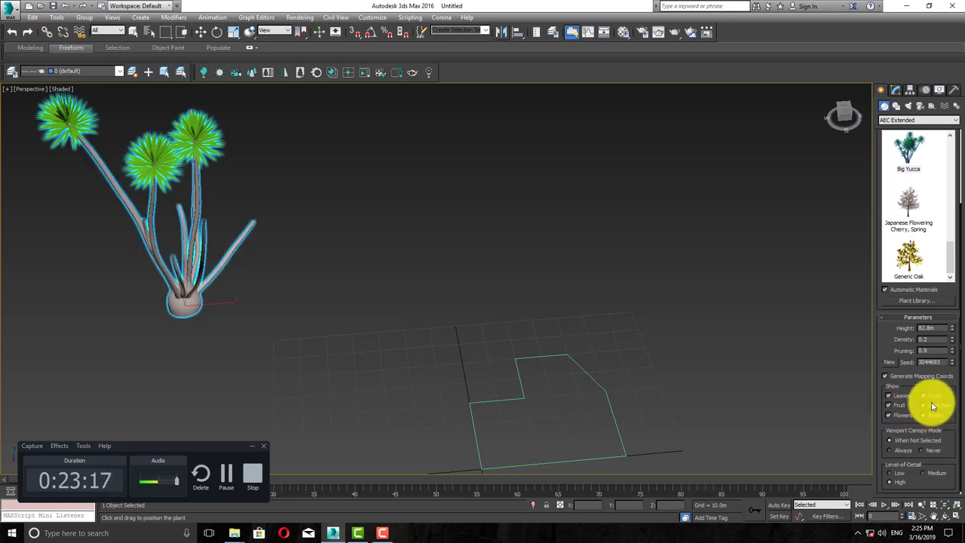
{"action": "left_click", "coordinate": [932, 407]}
{"action": "left_click", "coordinate": [932, 407]}
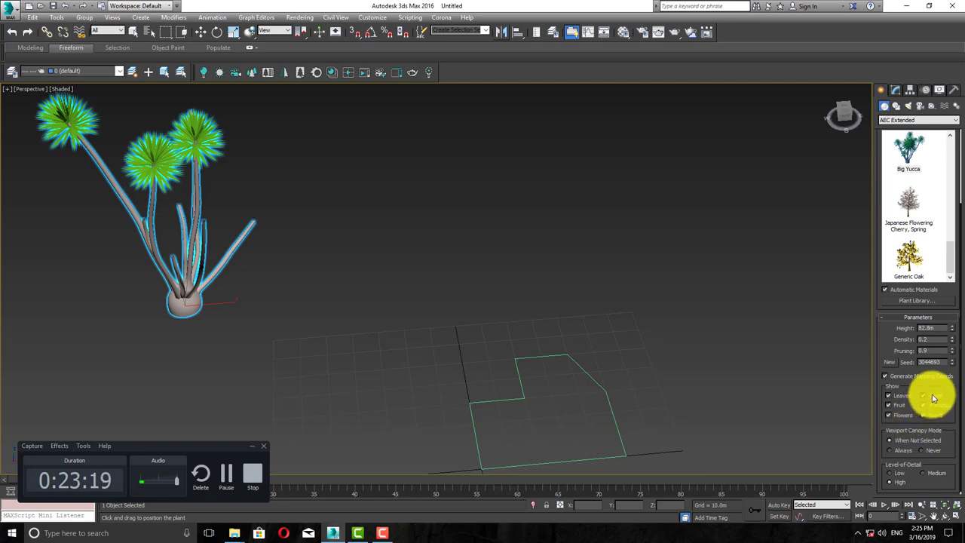
{"action": "left_click", "coordinate": [933, 398]}
{"action": "left_click", "coordinate": [933, 398]}
{"action": "left_click", "coordinate": [933, 397]}
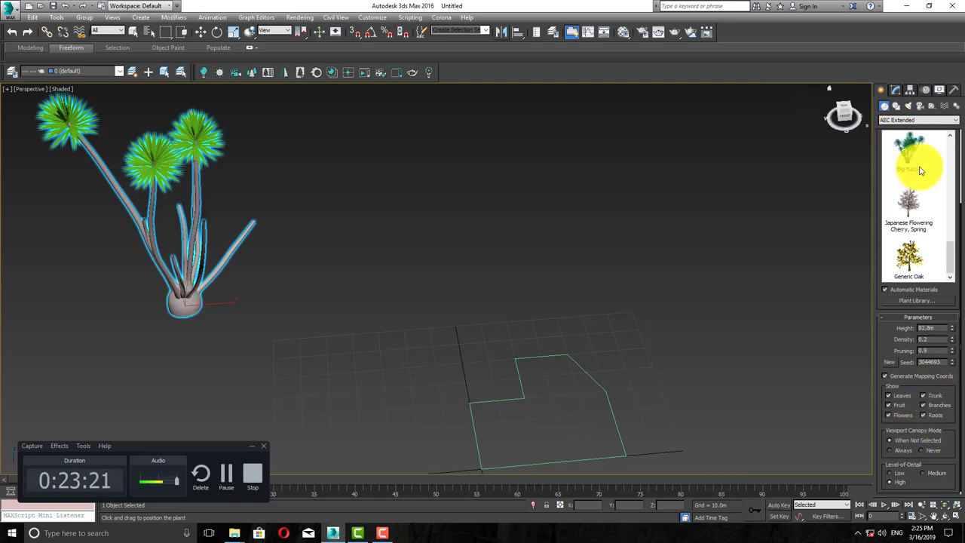
{"action": "left_click_drag", "start_coordinate": [950, 244], "coordinate": [941, 143]}
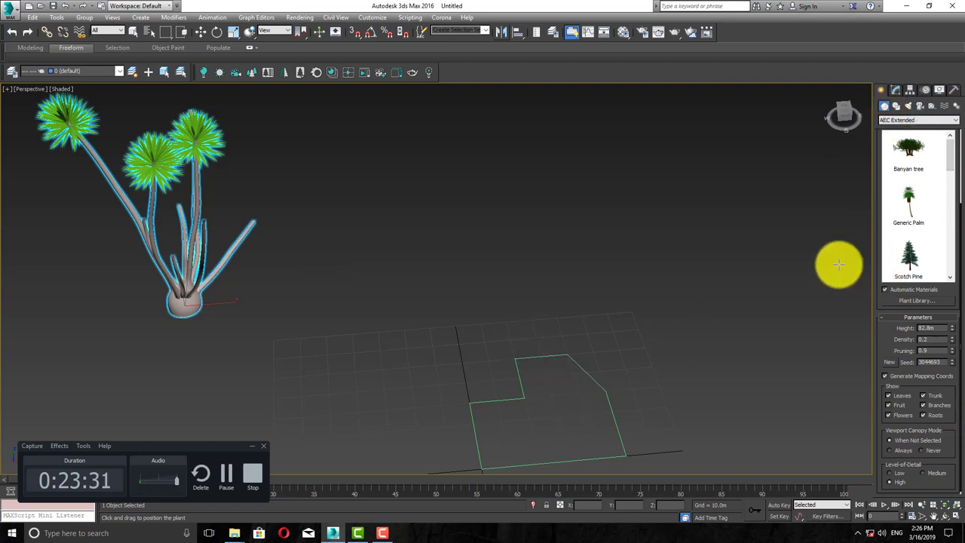
- Start an AEC Extended Wall and set its width to 0.25 m and its height to 3 m
{"action": "left_click", "coordinate": [895, 91]}
{"action": "left_click", "coordinate": [881, 90]}
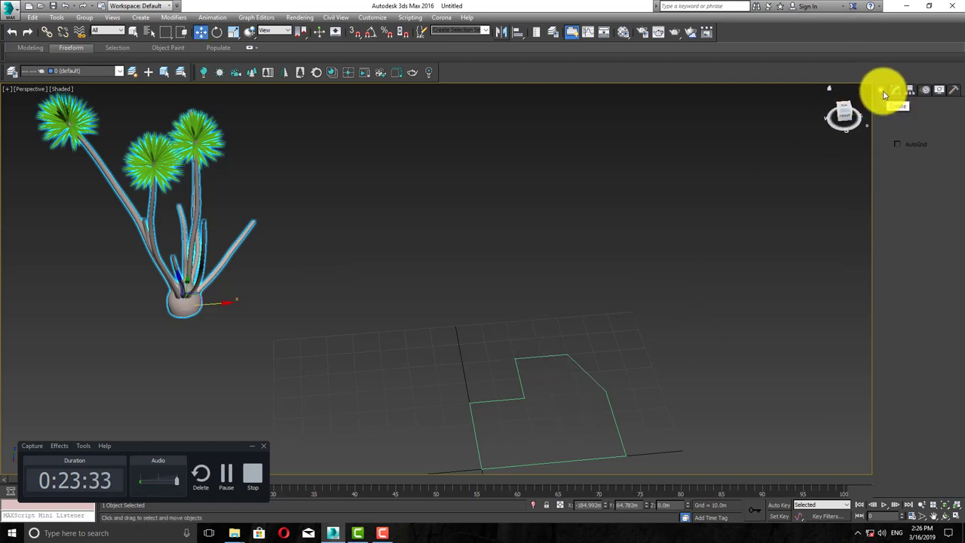
{"action": "middle_click_drag", "start_coordinate": [445, 295], "coordinate": [389, 279]}
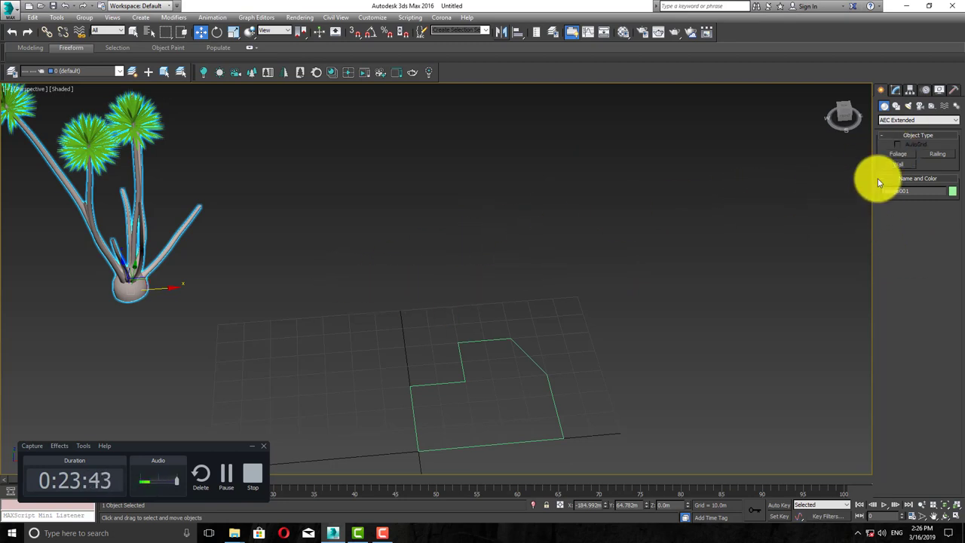
{"action": "middle_click_drag", "start_coordinate": [517, 301], "coordinate": [520, 230]}
{"action": "left_click", "coordinate": [898, 163]}
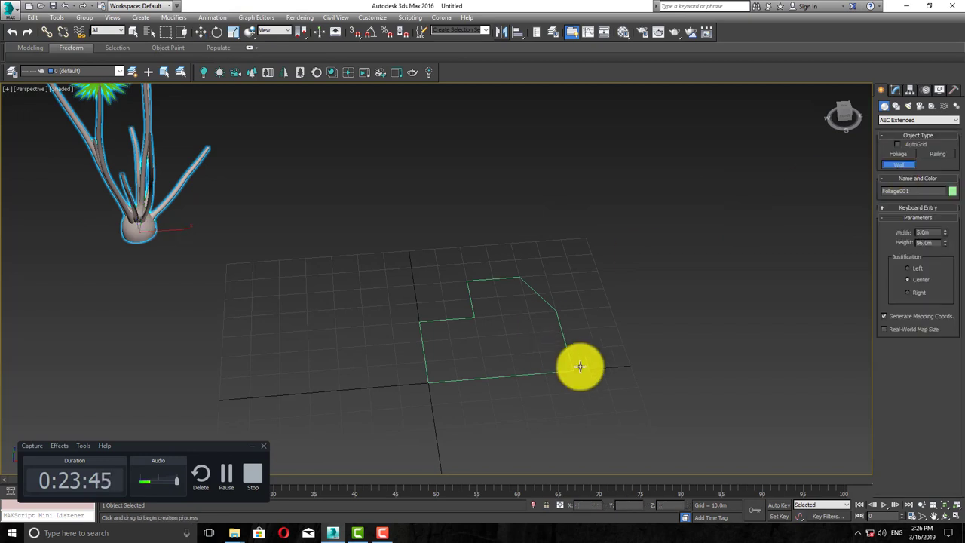
{"action": "middle_click_drag", "start_coordinate": [579, 367], "coordinate": [559, 357]}
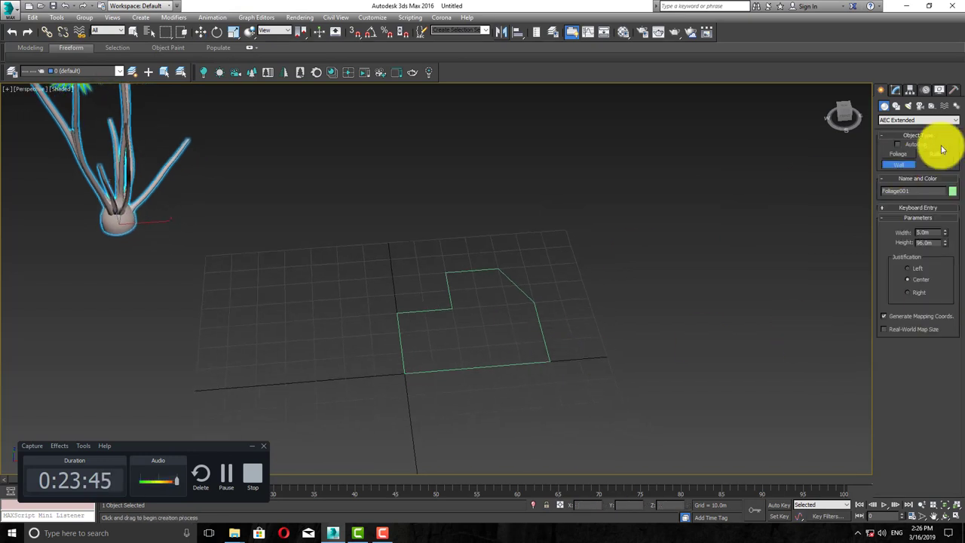
{"action": "left_click", "coordinate": [933, 231]}
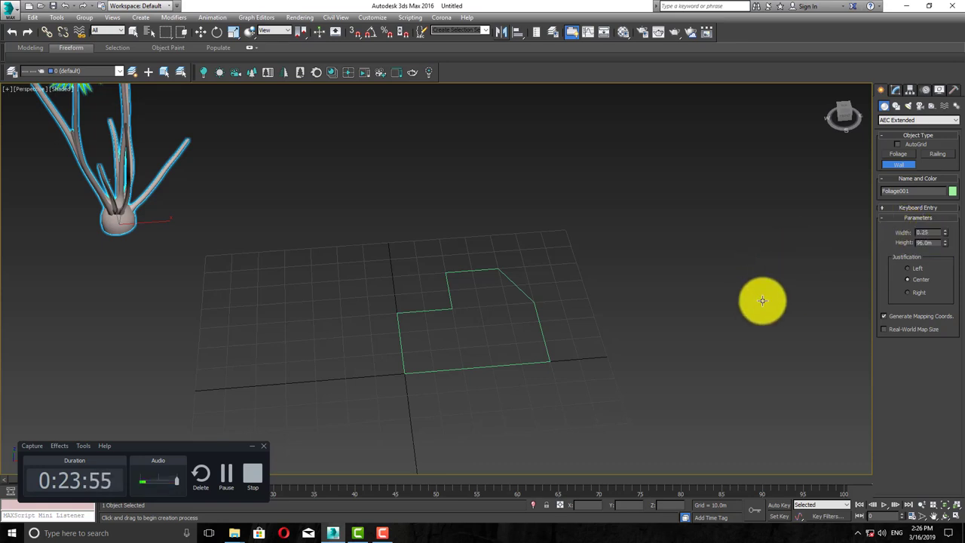
{"action": "left_click", "coordinate": [923, 242]}
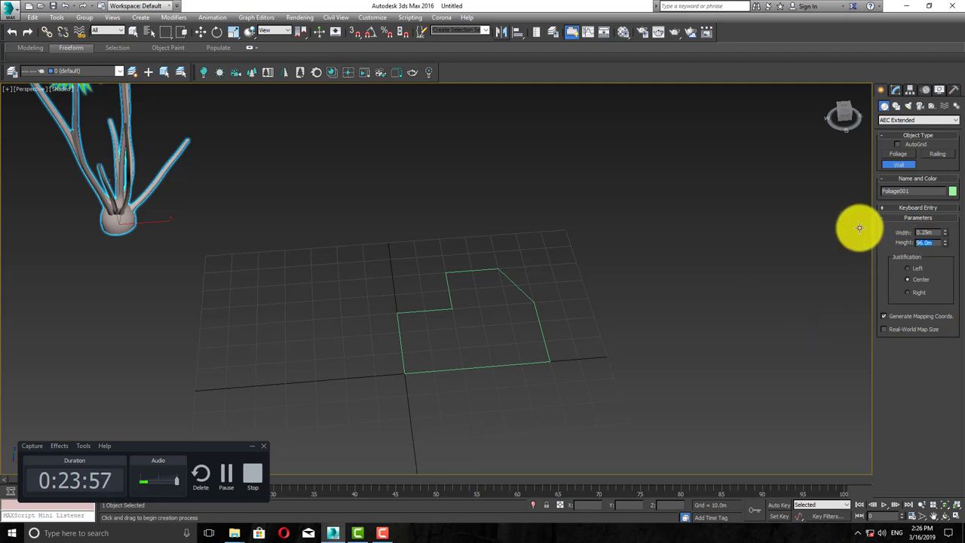
- Draw a freehand wall forming a closed four-sided outline at the grid's left side, ending with a segment from the start corner into its interior
{"action": "middle_click_drag", "start_coordinate": [307, 299], "coordinate": [277, 294]}
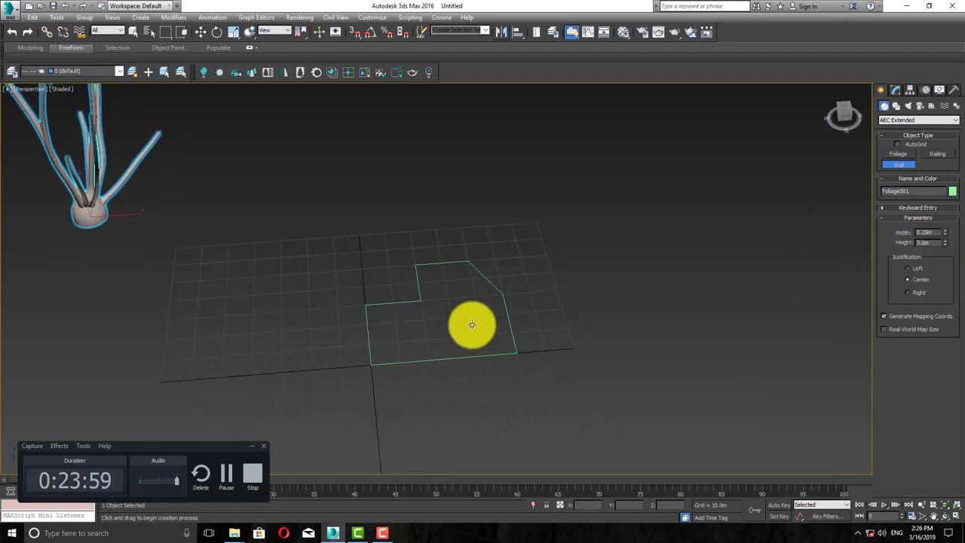
{"action": "scroll", "coordinate": [481, 325], "scroll_direction": "up", "scroll_amount": 4}
{"action": "middle_click_drag", "start_coordinate": [505, 331], "coordinate": [499, 298]}
{"action": "scroll", "coordinate": [498, 297], "scroll_direction": "down", "scroll_amount": 5}
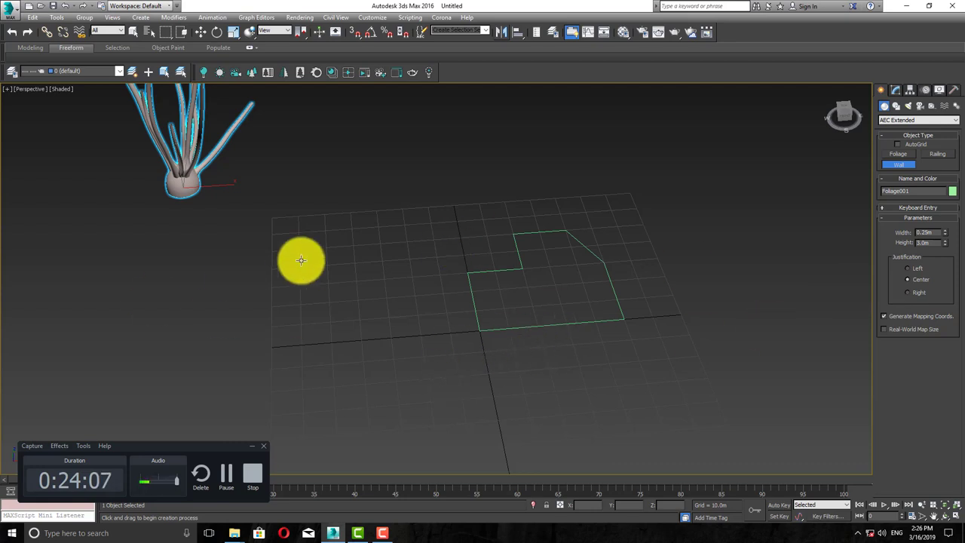
{"action": "left_click", "coordinate": [181, 413]}
{"action": "left_click", "coordinate": [199, 260]}
{"action": "left_click", "coordinate": [346, 314]}
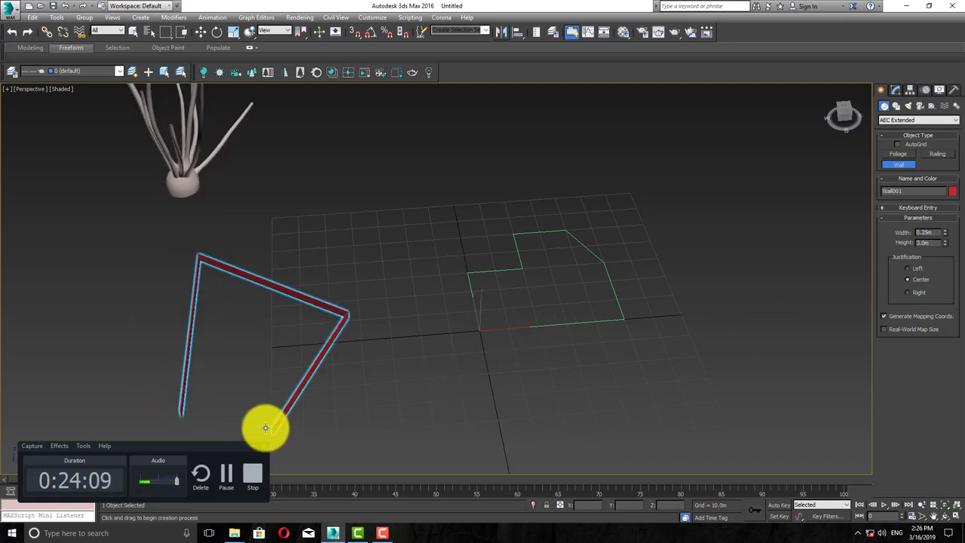
{"action": "left_click", "coordinate": [273, 430]}
{"action": "left_click", "coordinate": [183, 411]}
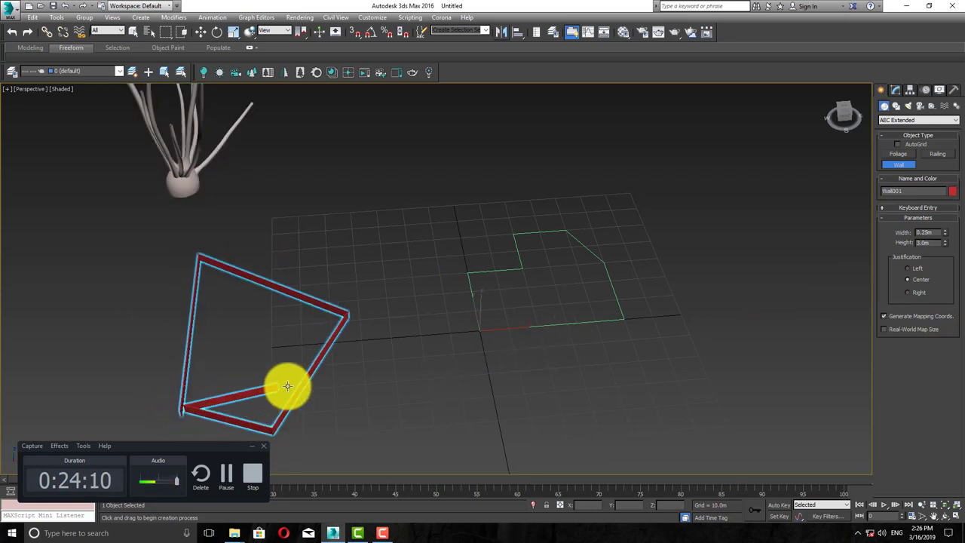
{"action": "left_click", "coordinate": [260, 346]}
{"action": "right_click", "coordinate": [296, 385]}
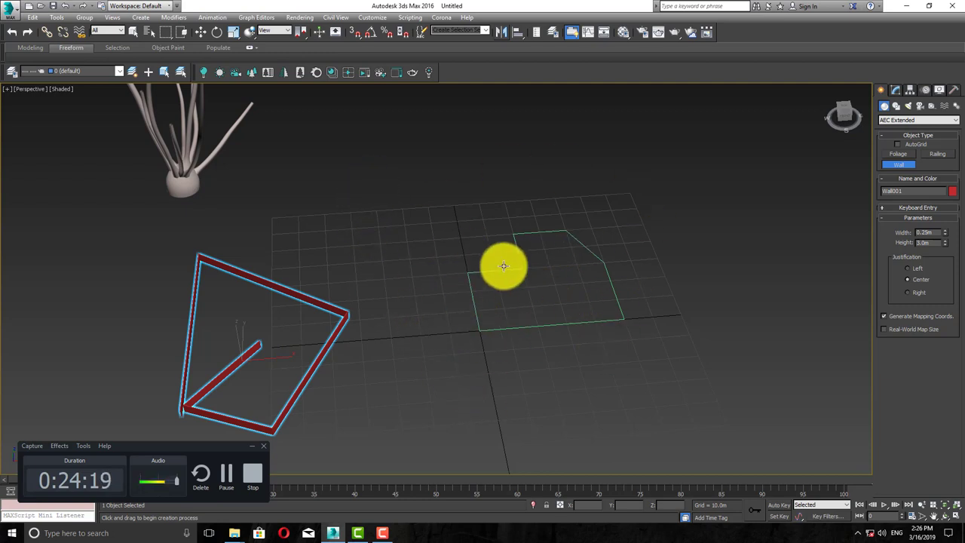
- Create a second wall along the closed green spline by picking it as the wall's path
{"action": "scroll", "coordinate": [509, 294], "scroll_direction": "up", "scroll_amount": 4}
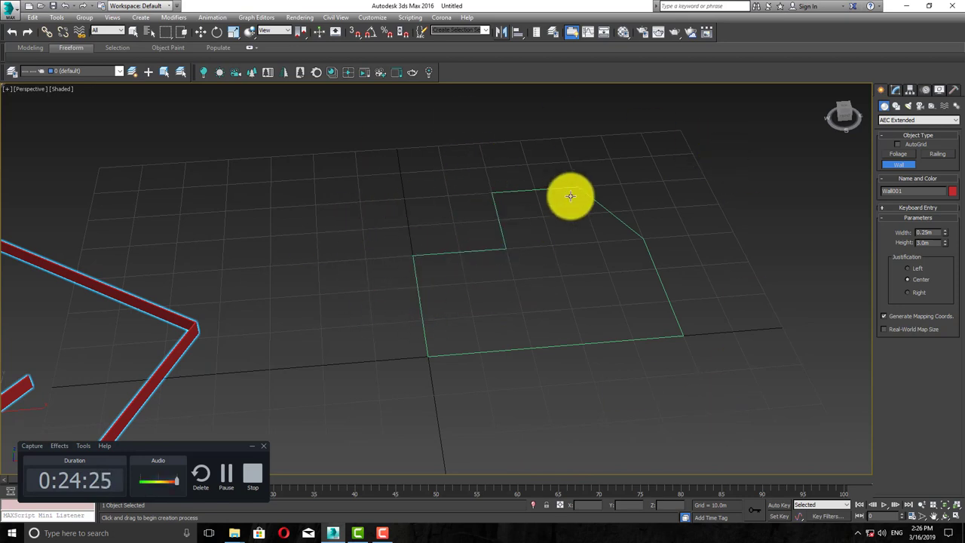
{"action": "left_click", "coordinate": [902, 208]}
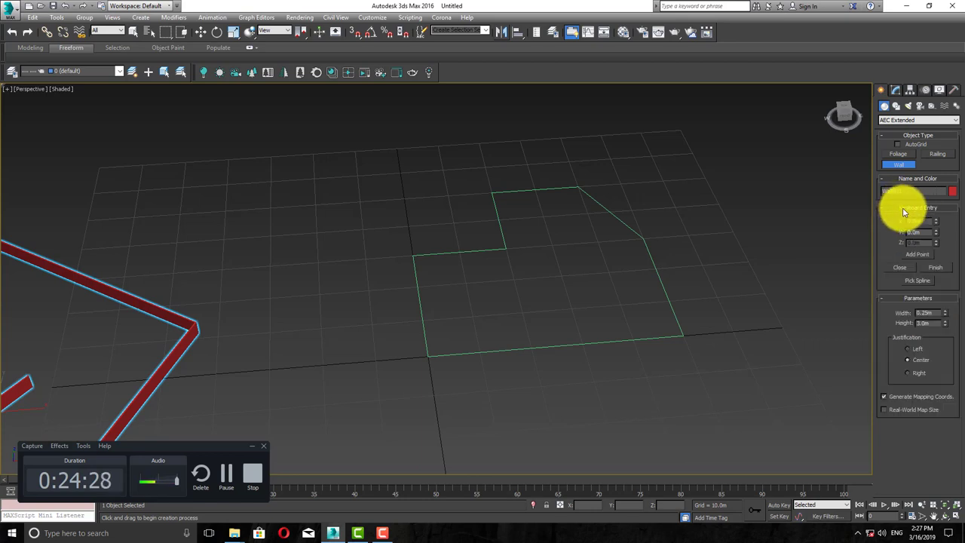
{"action": "left_click", "coordinate": [918, 280]}
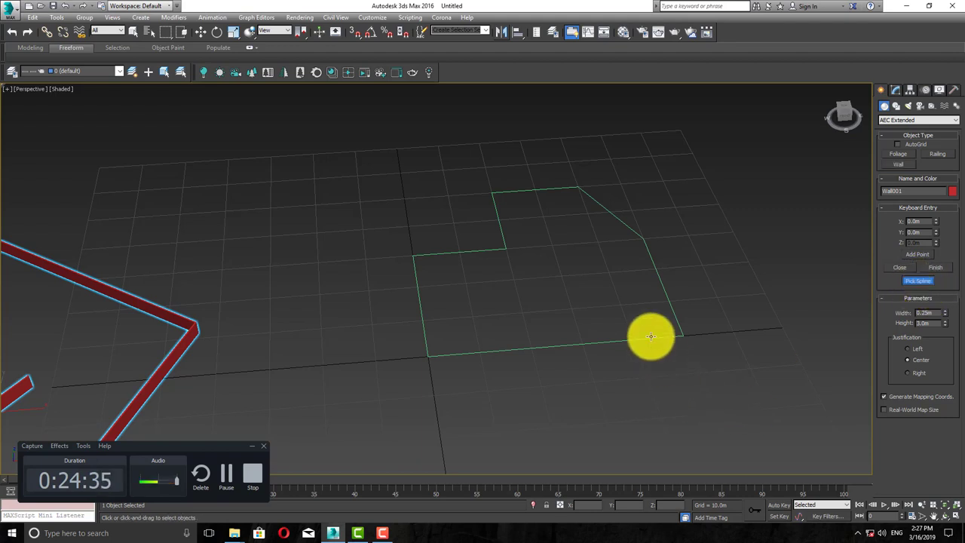
{"action": "left_click", "coordinate": [651, 337]}
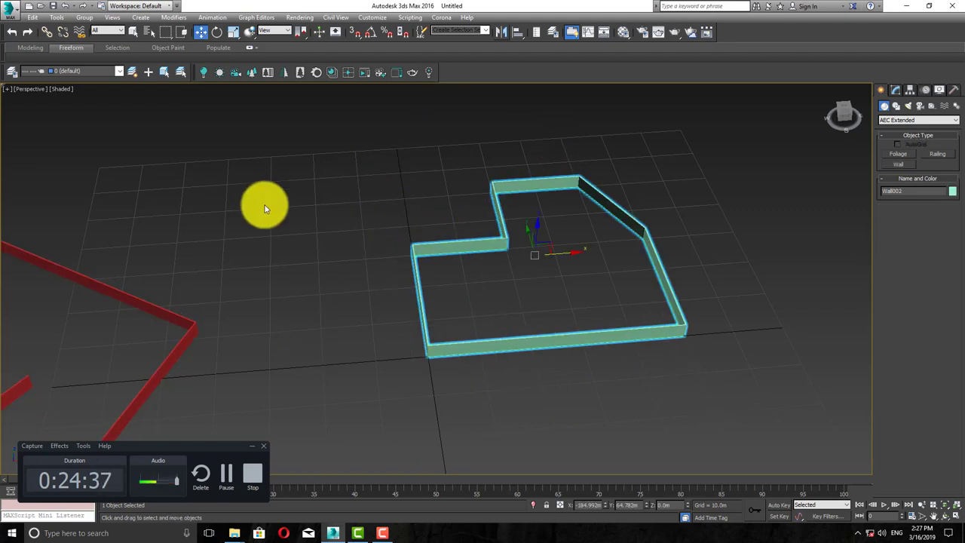
- Examine a corner of the spline-based wall from below to see where the spline runs within the wall's thickness
{"action": "middle_click_drag", "start_coordinate": [475, 262], "coordinate": [467, 181], "text": "alt"}
{"action": "scroll", "coordinate": [435, 171], "scroll_direction": "up", "scroll_amount": 5}
{"action": "scroll", "coordinate": [435, 171], "scroll_direction": "up", "scroll_amount": 2}
{"action": "scroll", "coordinate": [346, 197], "scroll_direction": "down", "scroll_amount": 2}
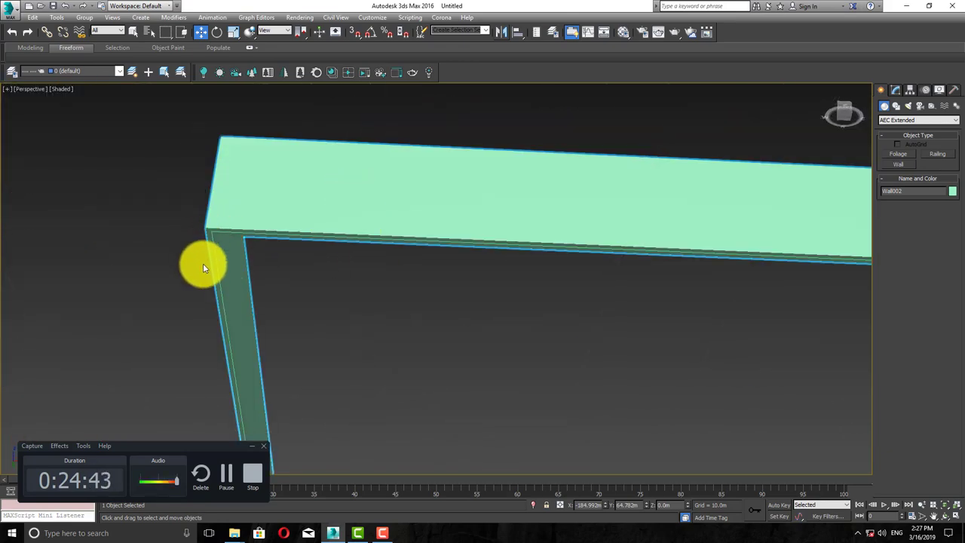
{"action": "middle_click_drag", "start_coordinate": [204, 265], "coordinate": [226, 238]}
{"action": "key", "text": "super"}
{"action": "key", "text": "super"}
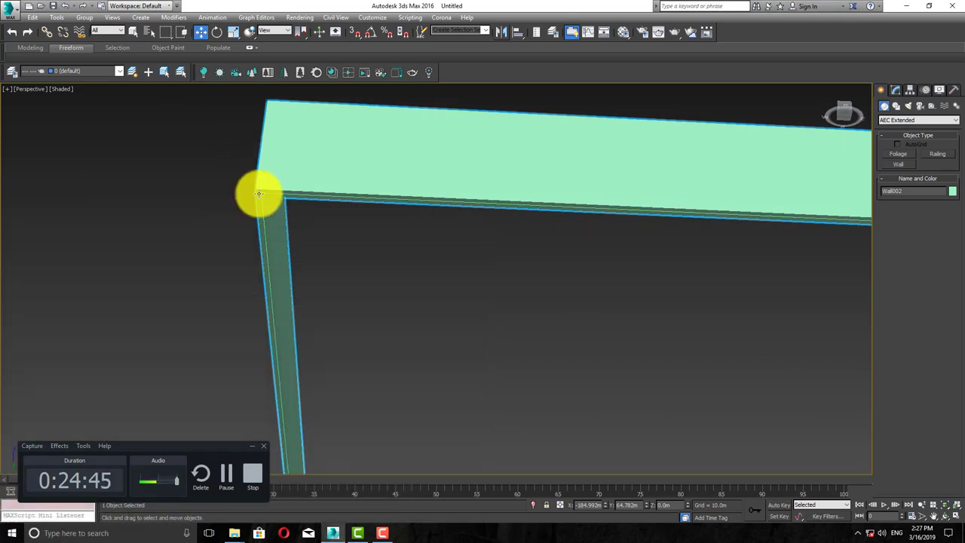
{"action": "middle_click_drag", "start_coordinate": [254, 197], "coordinate": [297, 198], "text": "alt"}
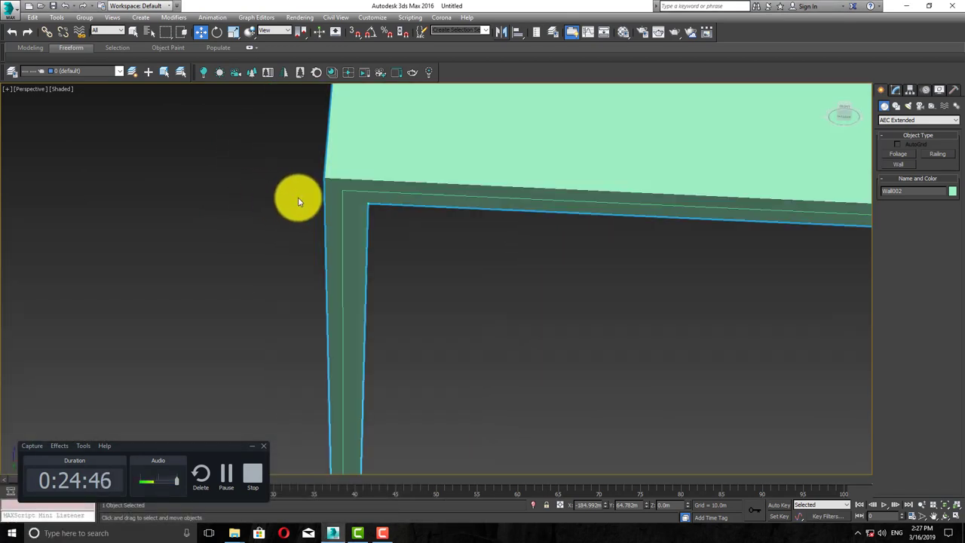
{"action": "left_click", "coordinate": [347, 190]}
{"action": "left_click", "coordinate": [387, 164]}
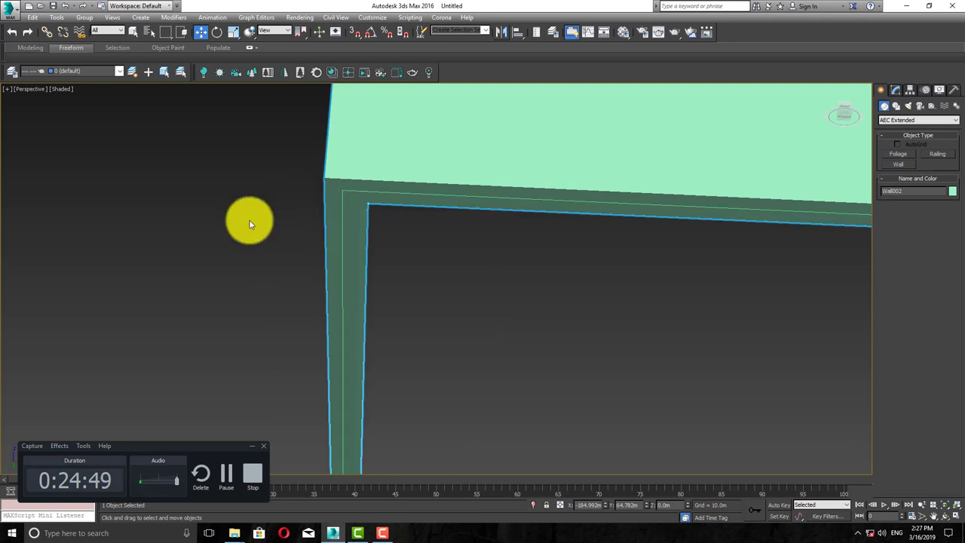
- Try Right and Left justification on the spline-based wall, and return it to Center
{"action": "left_click", "coordinate": [894, 91]}
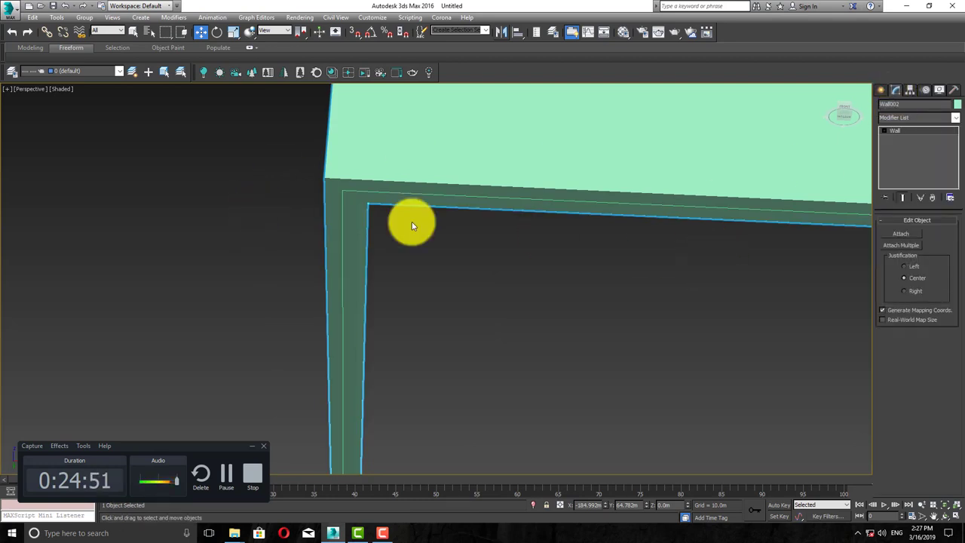
{"action": "left_click", "coordinate": [912, 267]}
{"action": "left_click", "coordinate": [912, 280]}
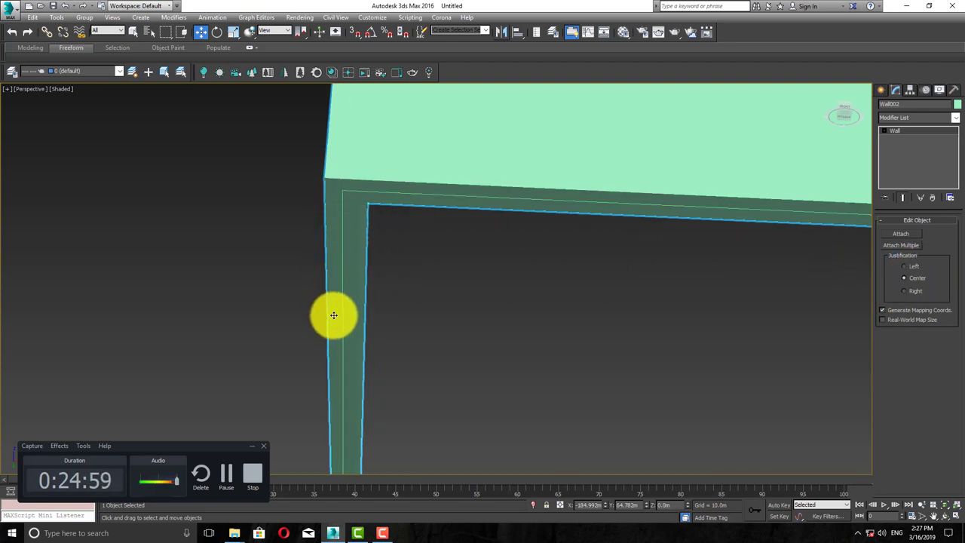
{"action": "scroll", "coordinate": [322, 200], "scroll_direction": "down", "scroll_amount": 6}
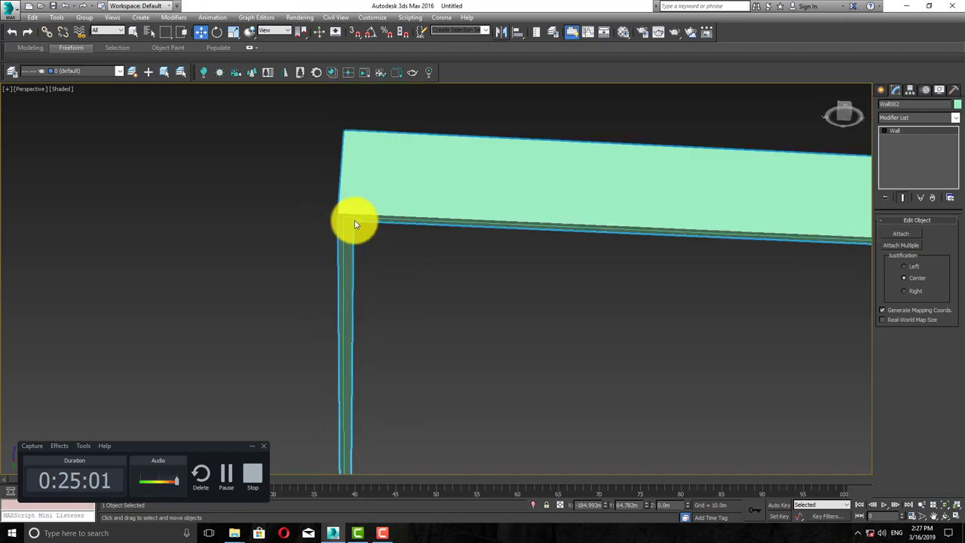
{"action": "middle_click_drag", "start_coordinate": [488, 286], "coordinate": [440, 269]}
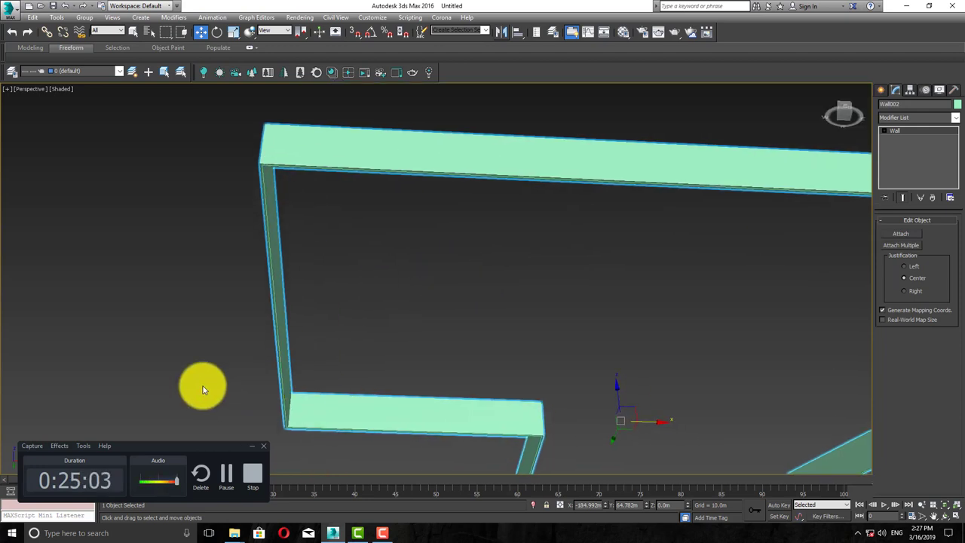
{"action": "left_click", "coordinate": [908, 292]}
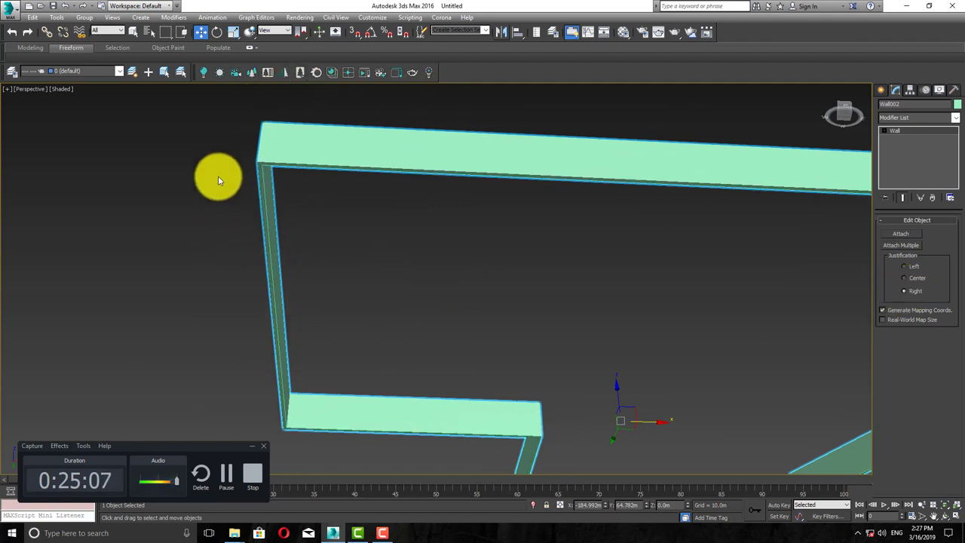
{"action": "left_click", "coordinate": [904, 267]}
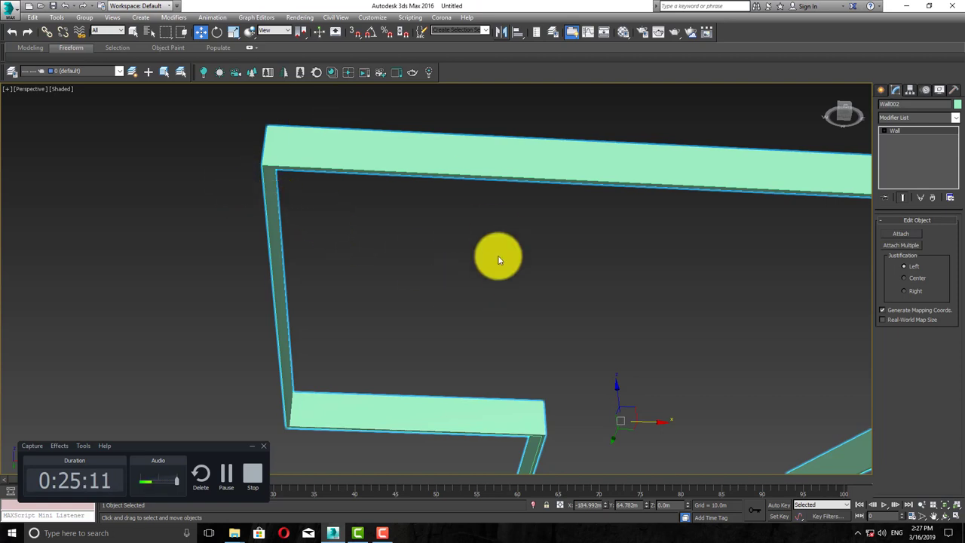
{"action": "left_click", "coordinate": [915, 281]}
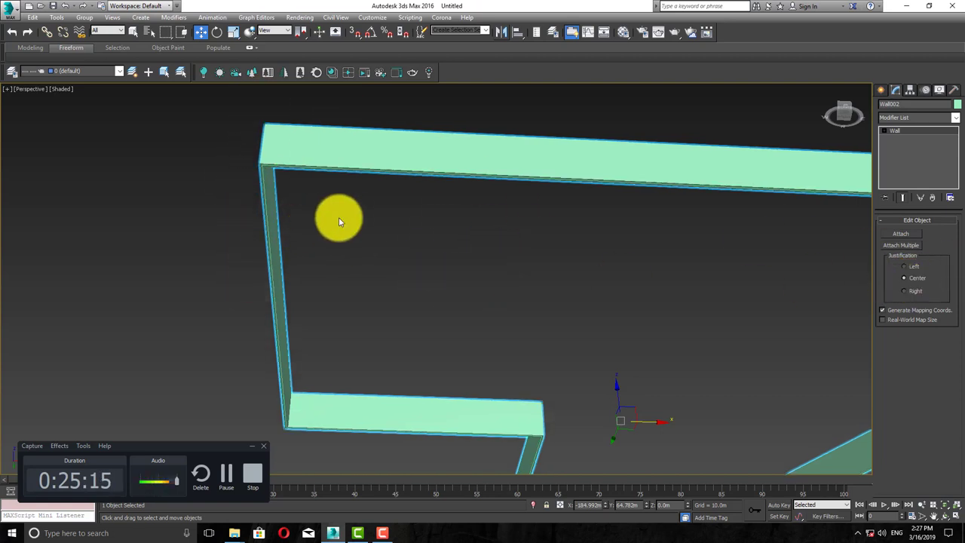
- Show the grid in the Perspective view, deselect the wall and maximize the Top viewport with empty space beside the wall
{"action": "scroll", "coordinate": [497, 235], "scroll_direction": "down", "scroll_amount": 3}
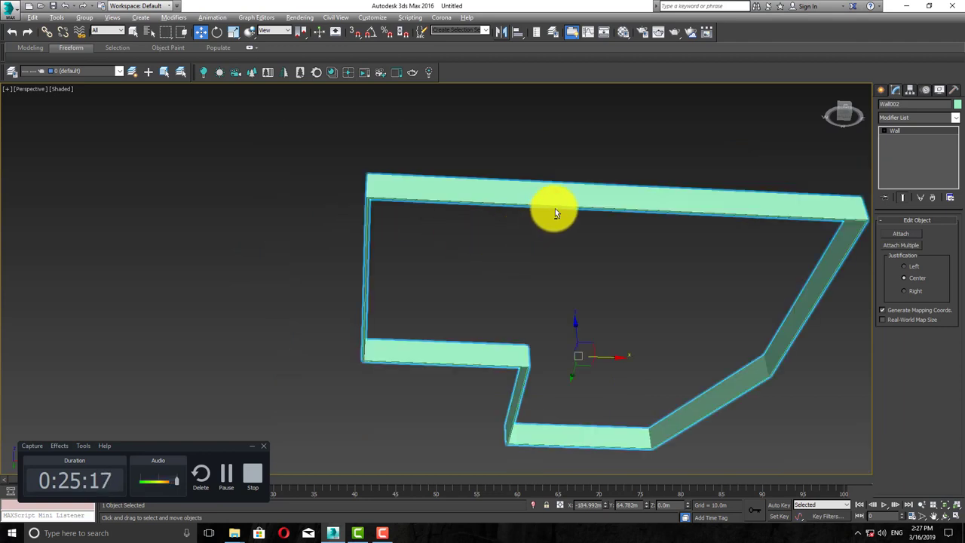
{"action": "middle_click_drag", "start_coordinate": [555, 211], "coordinate": [563, 292], "text": "alt"}
{"action": "scroll", "coordinate": [486, 198], "scroll_direction": "down", "scroll_amount": 4}
{"action": "middle_click_drag", "start_coordinate": [591, 247], "coordinate": [446, 242], "text": "alt"}
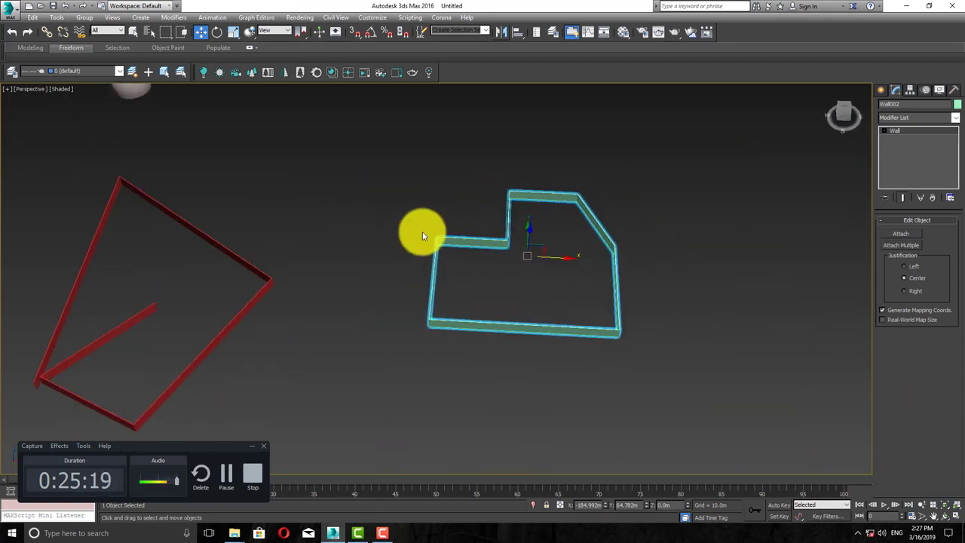
{"action": "scroll", "coordinate": [452, 233], "scroll_direction": "down", "scroll_amount": 3}
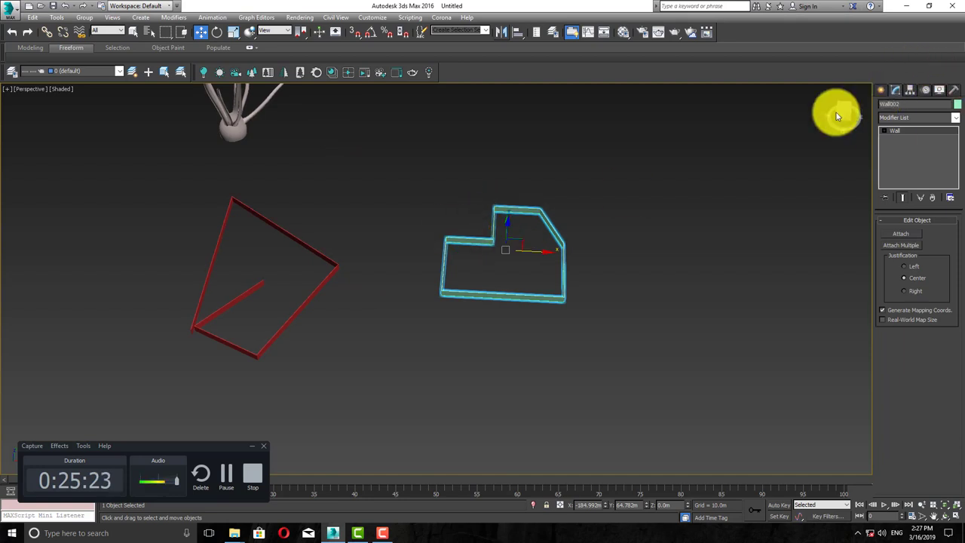
{"action": "key", "text": "g"}
{"action": "key", "text": "alt+w"}
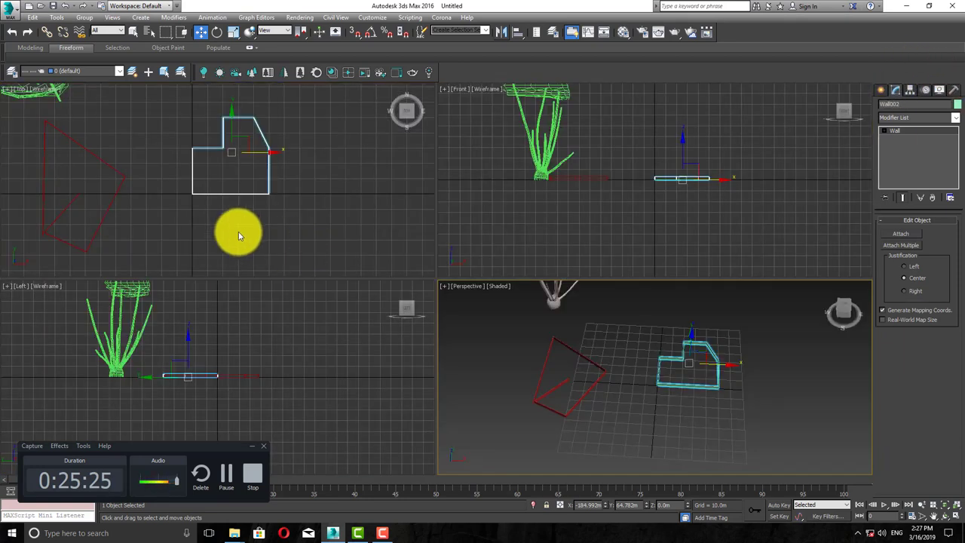
{"action": "left_click", "coordinate": [327, 233]}
{"action": "key", "text": "alt+w"}
{"action": "scroll", "coordinate": [311, 213], "scroll_direction": "down", "scroll_amount": 3}
{"action": "middle_click_drag", "start_coordinate": [370, 214], "coordinate": [138, 211]}
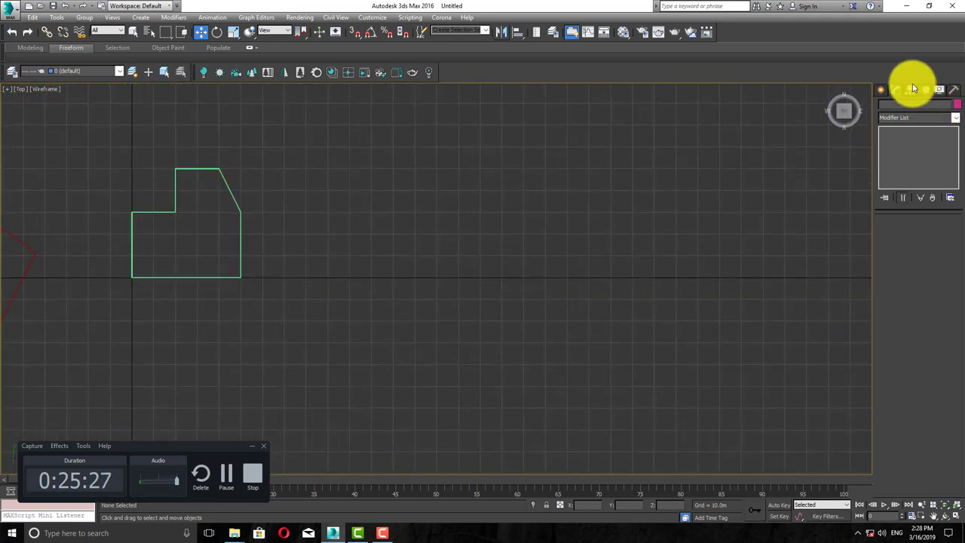
- Start a new AEC Extended wall in the Top view with 3D snapping turned on for Grid Points
{"action": "left_click", "coordinate": [879, 91]}
{"action": "left_click", "coordinate": [900, 165]}
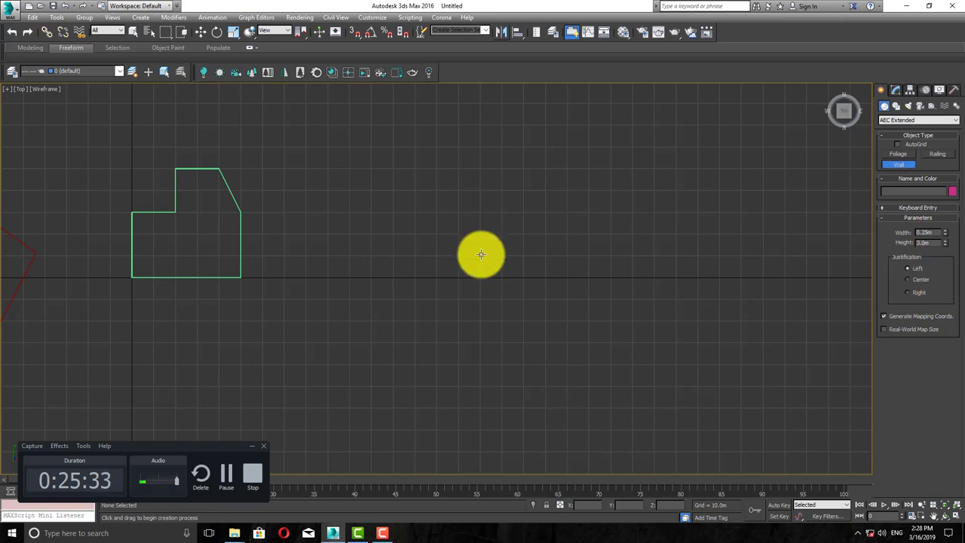
{"action": "middle_click_drag", "start_coordinate": [478, 254], "coordinate": [409, 261]}
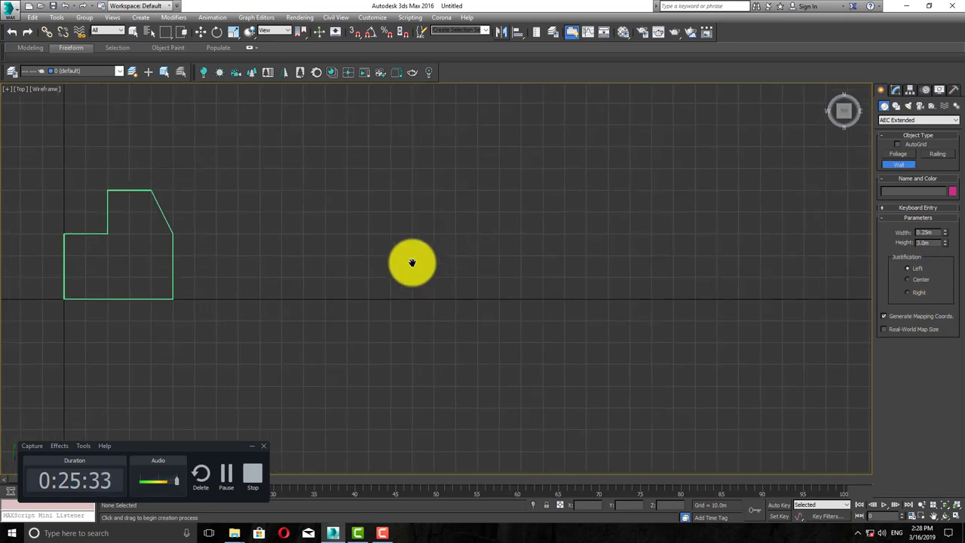
{"action": "right_click", "coordinate": [358, 34]}
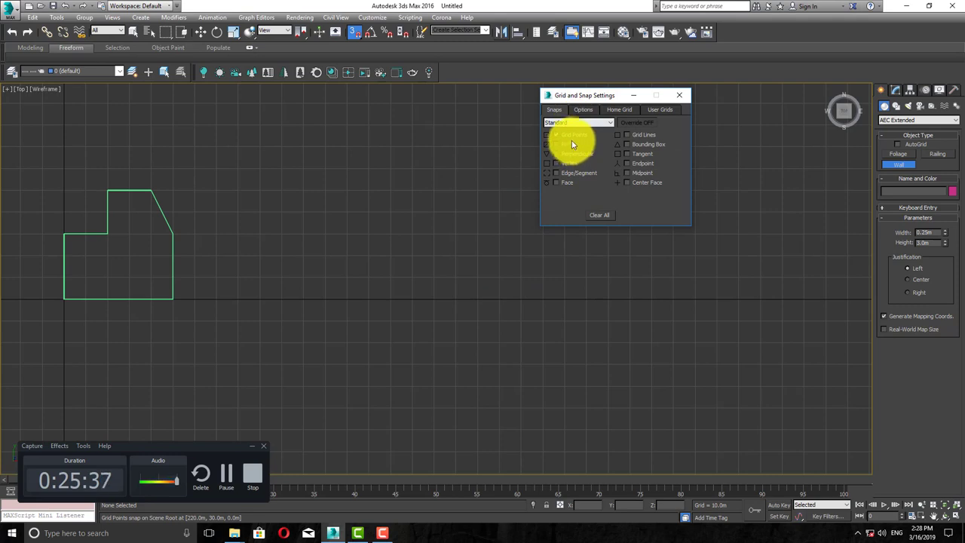
{"action": "left_click", "coordinate": [678, 95]}
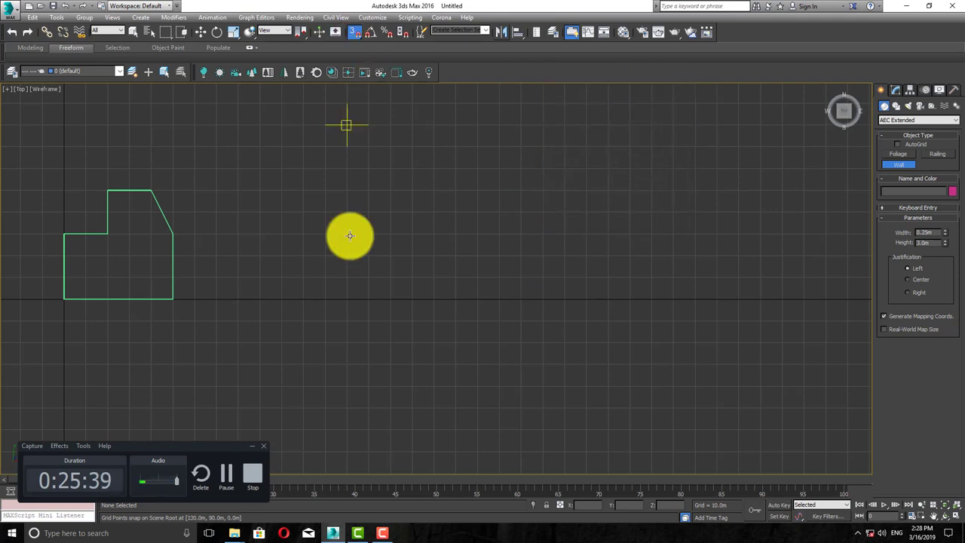
- Draw a closed six-sided wall, 50 m by 40 m overall with a notched, angled side, and weld its end to its start
{"action": "left_click", "coordinate": [367, 279]}
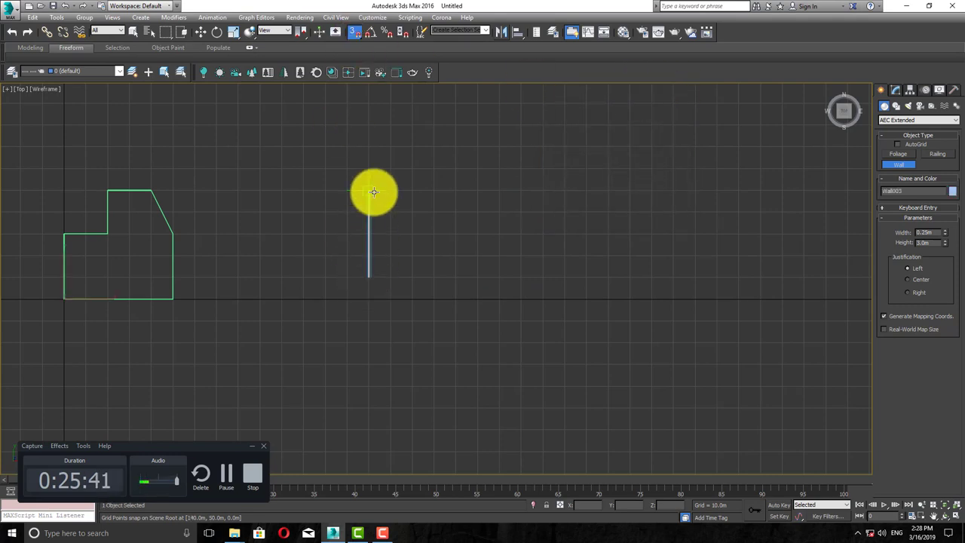
{"action": "scroll", "coordinate": [373, 191], "scroll_direction": "up", "scroll_amount": 4}
{"action": "left_click", "coordinate": [366, 190]}
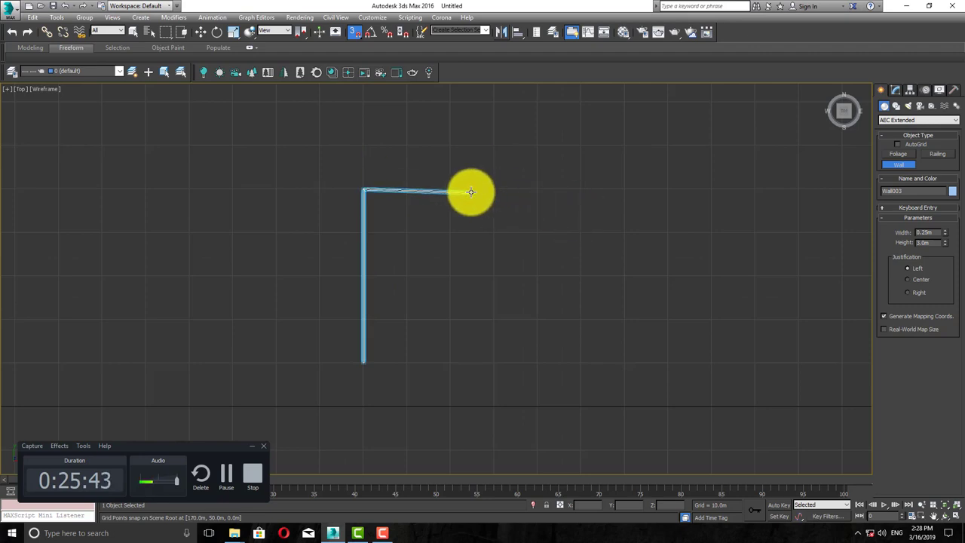
{"action": "left_click", "coordinate": [537, 190]}
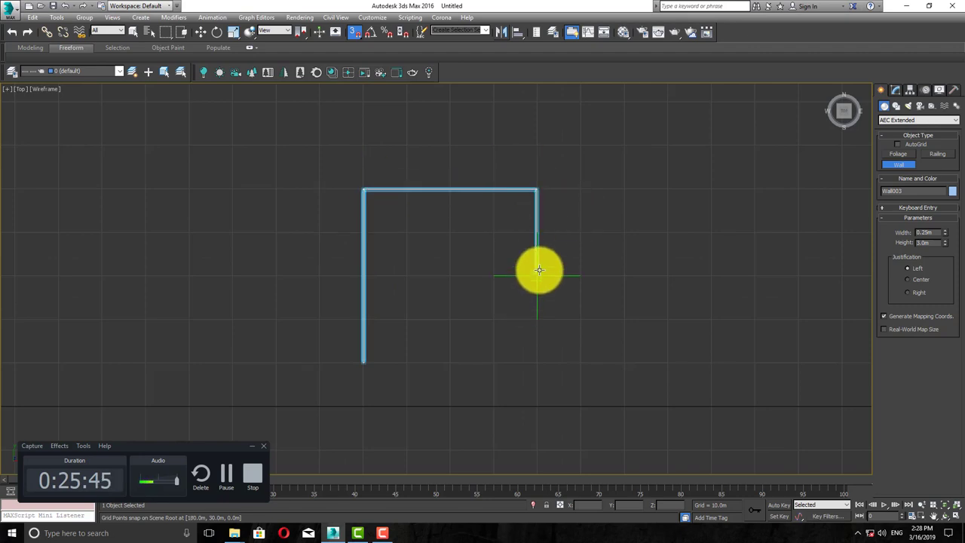
{"action": "left_click", "coordinate": [536, 275]}
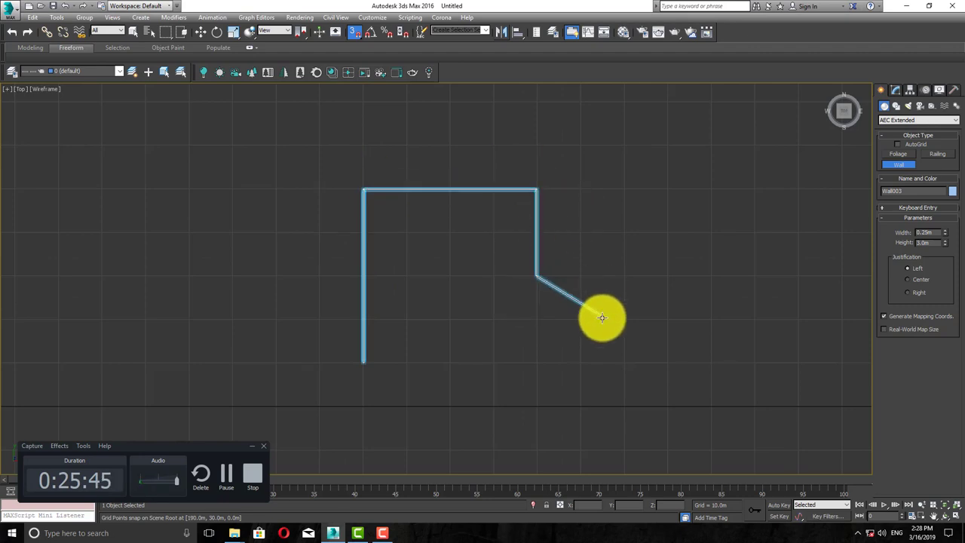
{"action": "left_click", "coordinate": [578, 361]}
{"action": "left_click", "coordinate": [363, 361]}
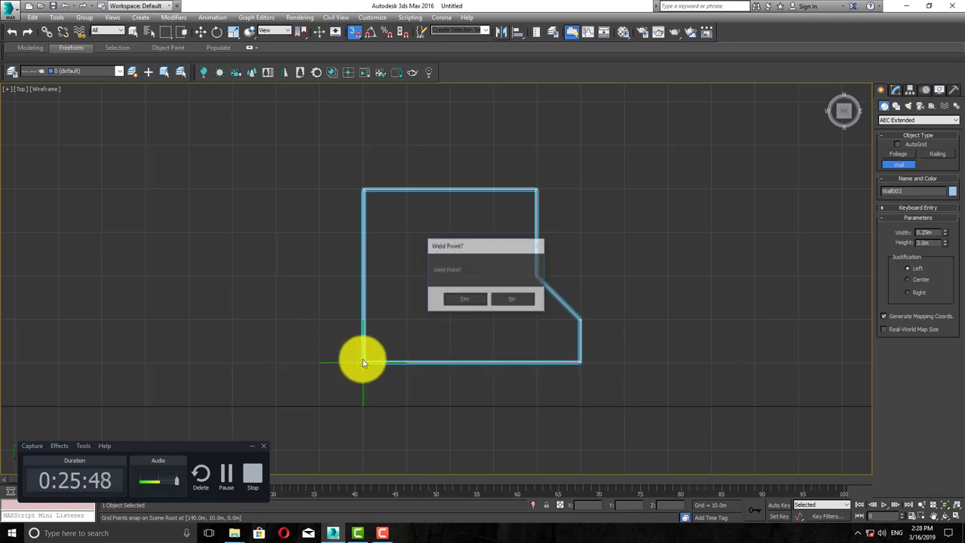
{"action": "left_click", "coordinate": [487, 295]}
- Draw a rectangle spline 40 m long and 70 m wide beside the newly drawn wall in the maximized Perspective view
{"action": "key", "text": "alt+w"}
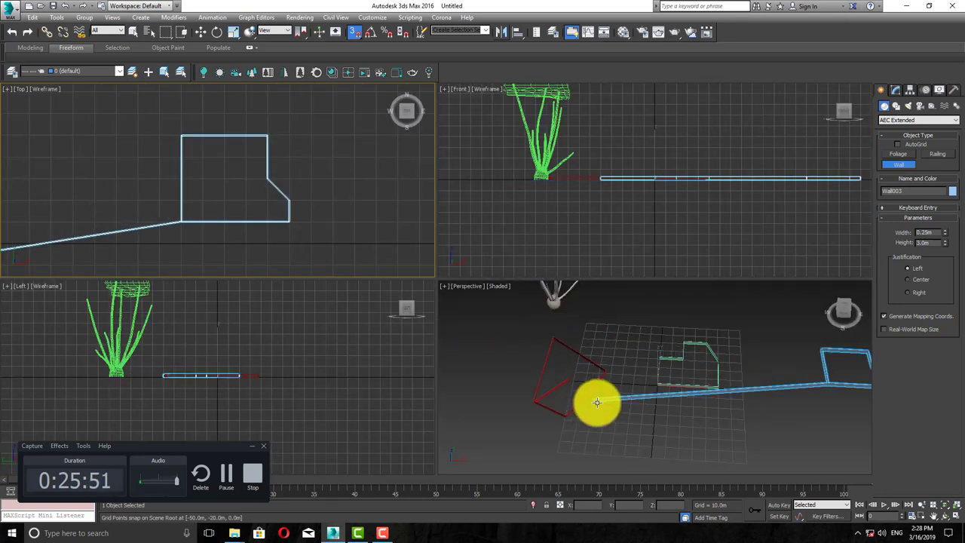
{"action": "middle_click_drag", "start_coordinate": [596, 401], "coordinate": [674, 402], "text": "alt"}
{"action": "key", "text": "alt+w"}
{"action": "middle_click_drag", "start_coordinate": [527, 332], "coordinate": [377, 303]}
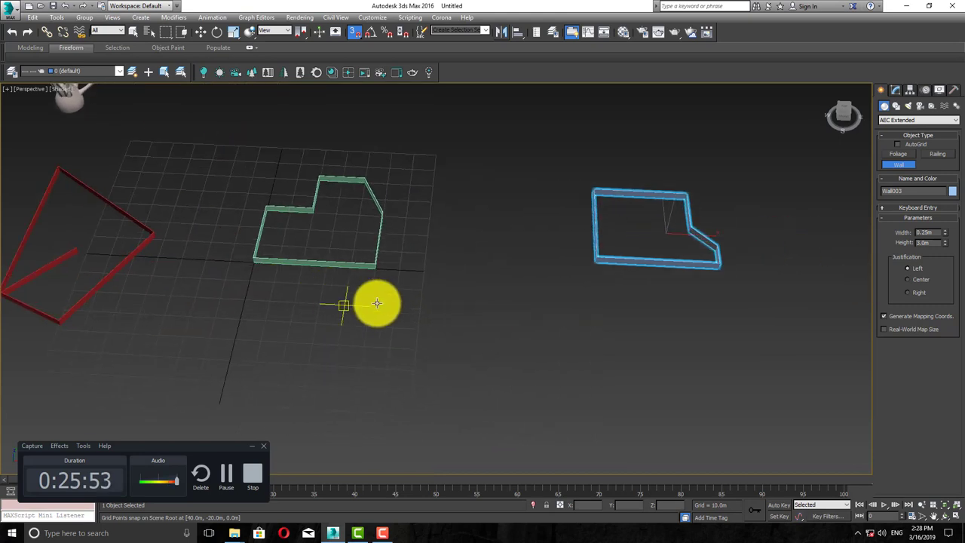
{"action": "middle_click_drag", "start_coordinate": [495, 338], "coordinate": [313, 283], "text": "alt"}
{"action": "left_click", "coordinate": [894, 106]}
{"action": "left_click", "coordinate": [938, 162]}
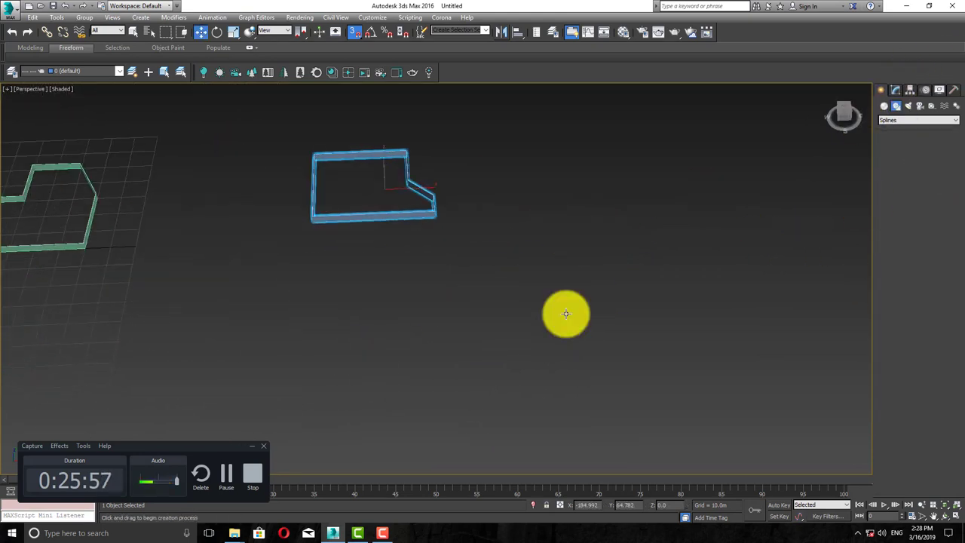
{"action": "left_click_drag", "start_coordinate": [310, 274], "coordinate": [508, 339]}
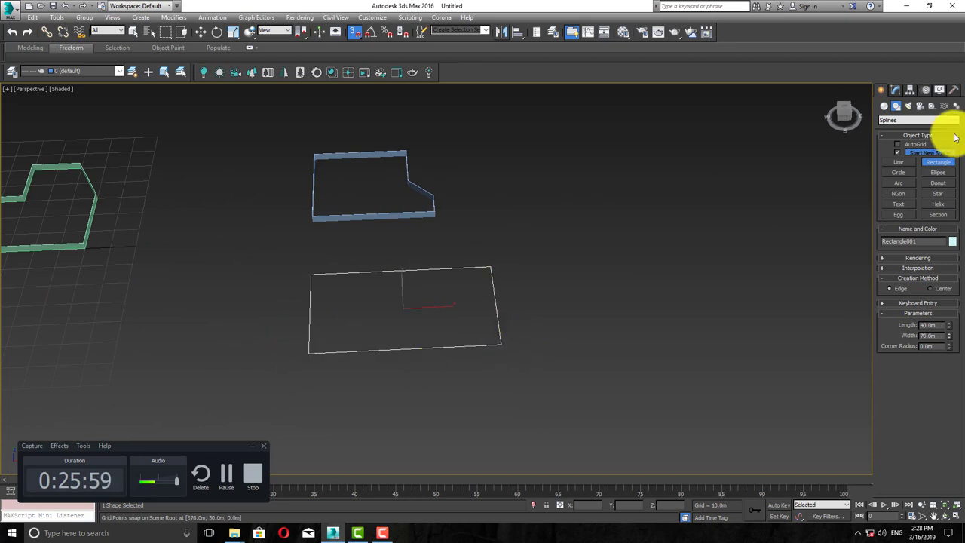
- Create a wall along the rectangle by picking it as the wall's spline path
{"action": "left_click", "coordinate": [884, 106]}
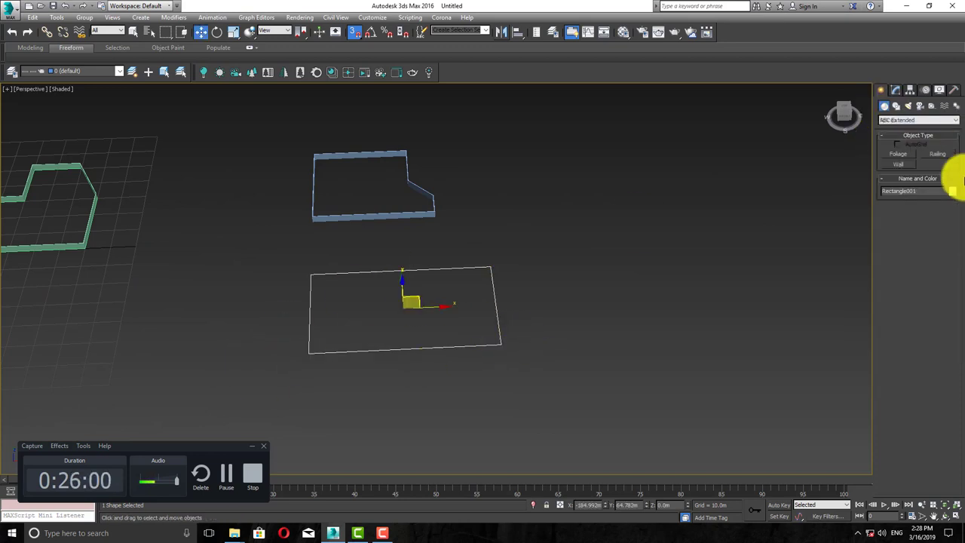
{"action": "left_click", "coordinate": [899, 164]}
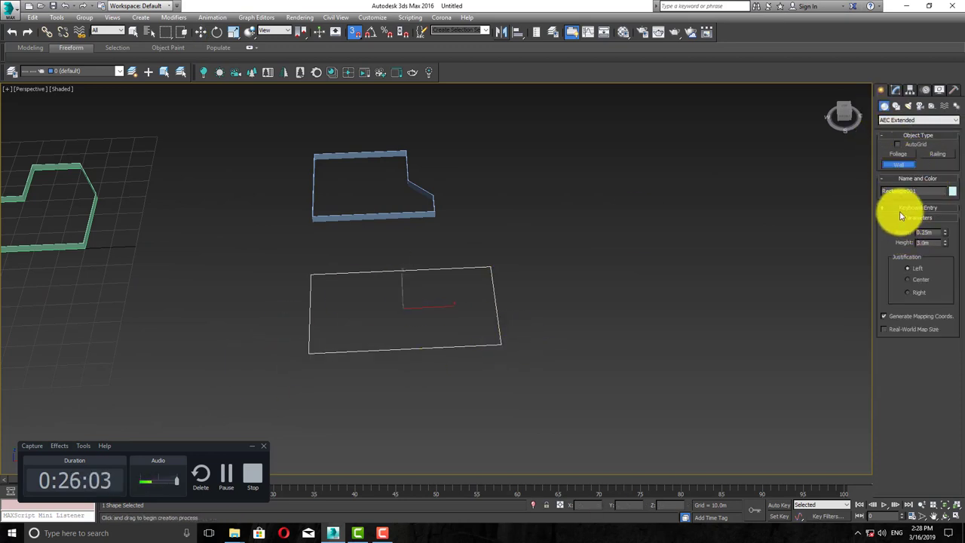
{"action": "left_click", "coordinate": [496, 312]}
{"action": "middle_click_drag", "start_coordinate": [517, 344], "coordinate": [302, 295]}
{"action": "scroll", "coordinate": [302, 294], "scroll_direction": "up", "scroll_amount": 4}
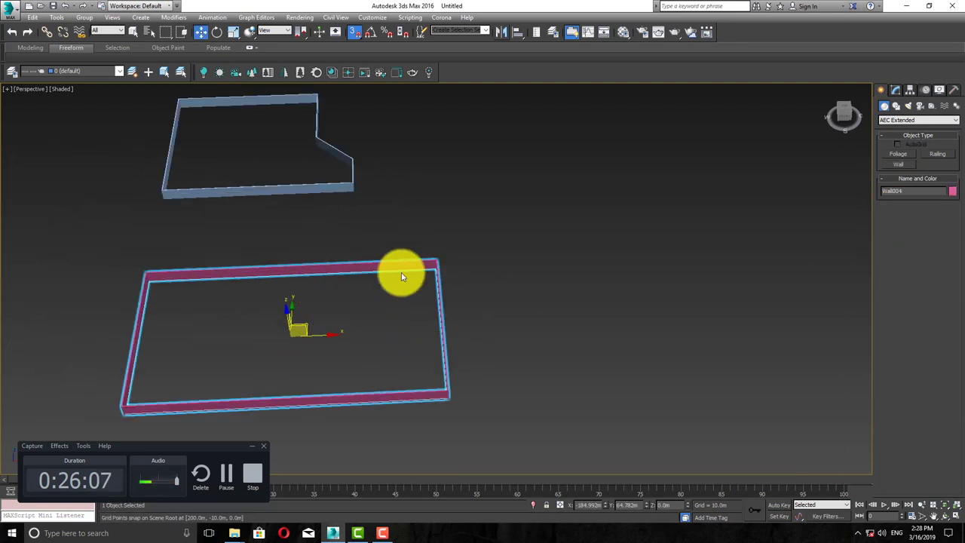
{"action": "middle_click_drag", "start_coordinate": [464, 289], "coordinate": [444, 273]}
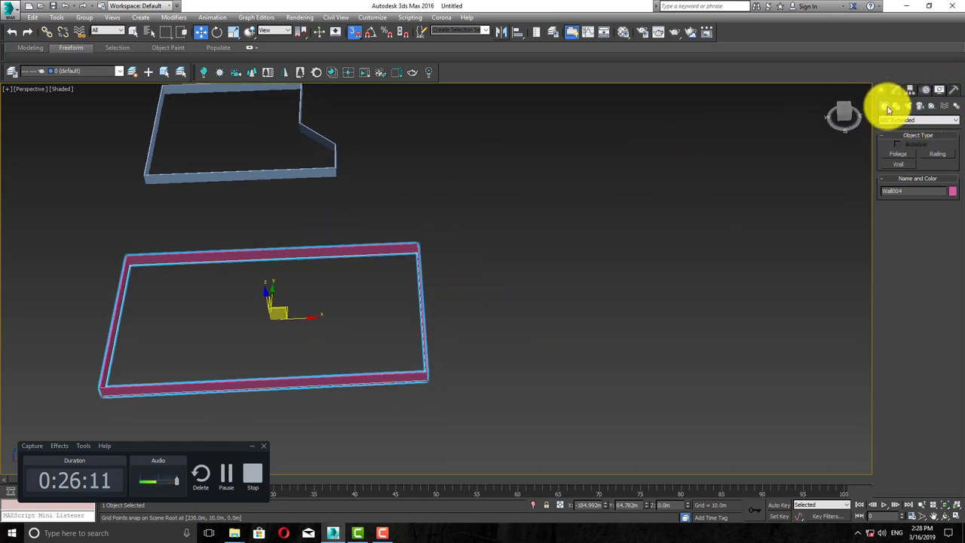
- Draw a circle spline with a radius of about 21.6 m in the empty area beside the rectangular wall
{"action": "left_click", "coordinate": [896, 107]}
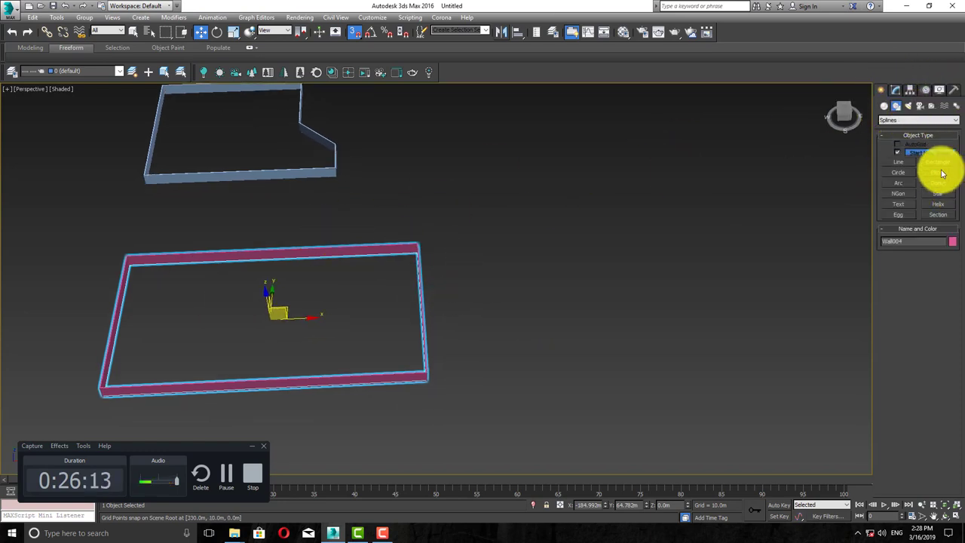
{"action": "left_click", "coordinate": [898, 172]}
{"action": "left_click_drag", "start_coordinate": [570, 221], "coordinate": [646, 259]}
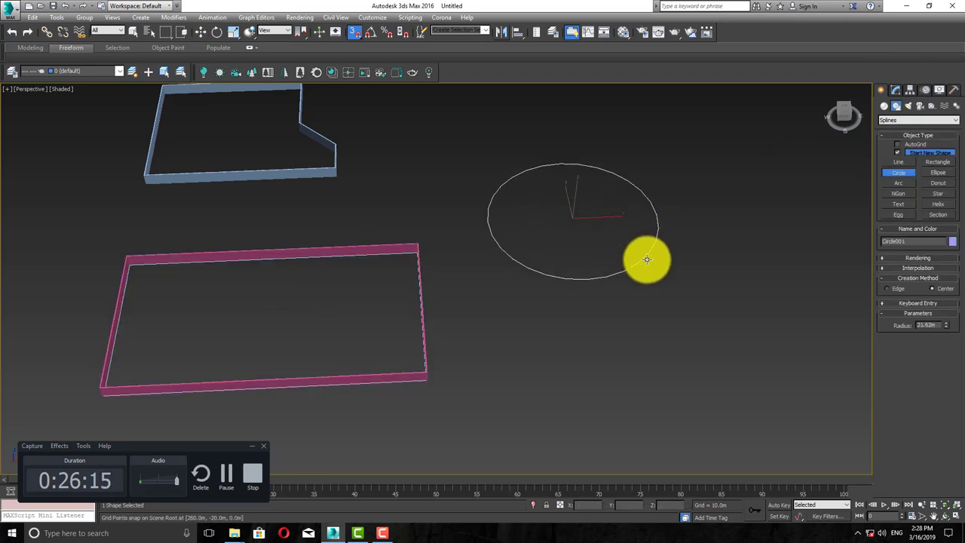
{"action": "middle_click_drag", "start_coordinate": [646, 258], "coordinate": [557, 328]}
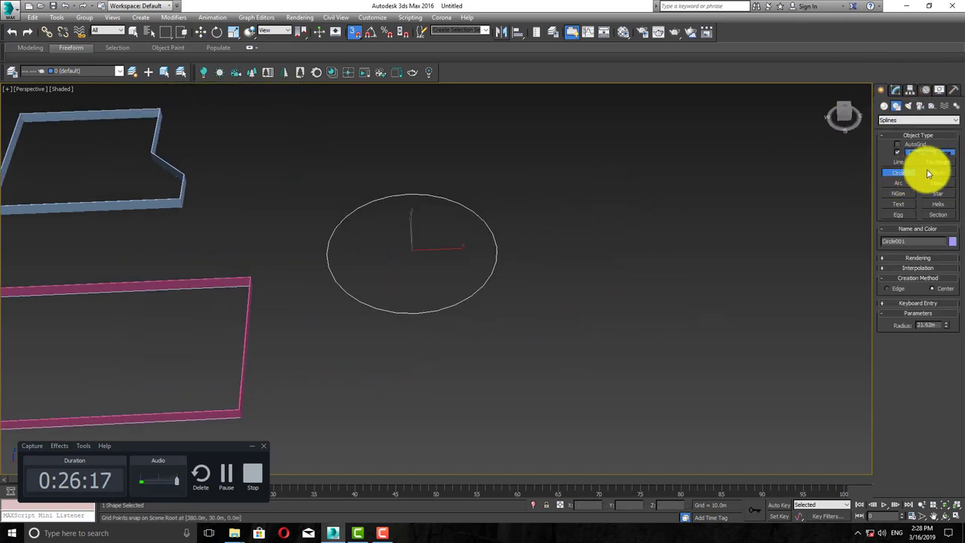
- Try a wall that uses the circle as its picked spline path, and delete that wall
{"action": "left_click", "coordinate": [888, 109]}
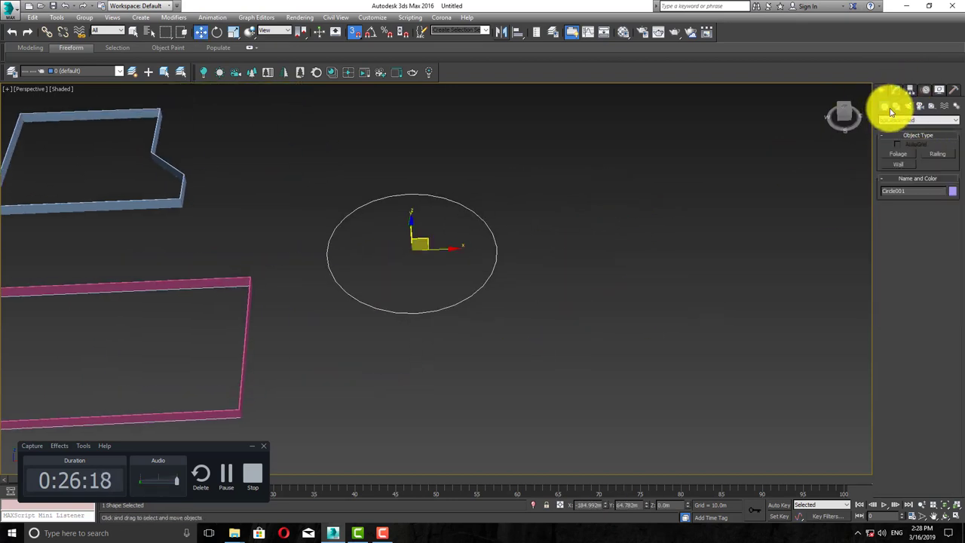
{"action": "left_click", "coordinate": [907, 164]}
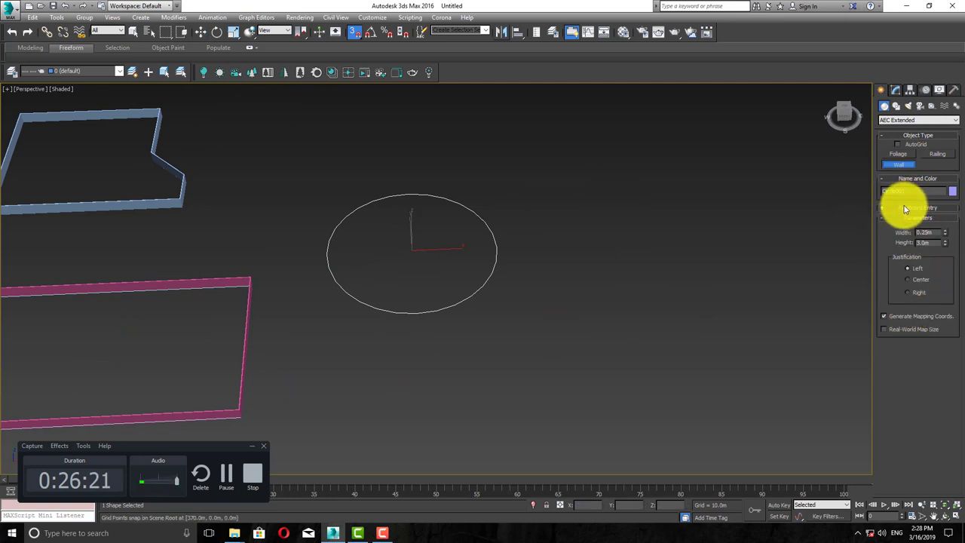
{"action": "left_click", "coordinate": [906, 208]}
{"action": "left_click", "coordinate": [916, 281]}
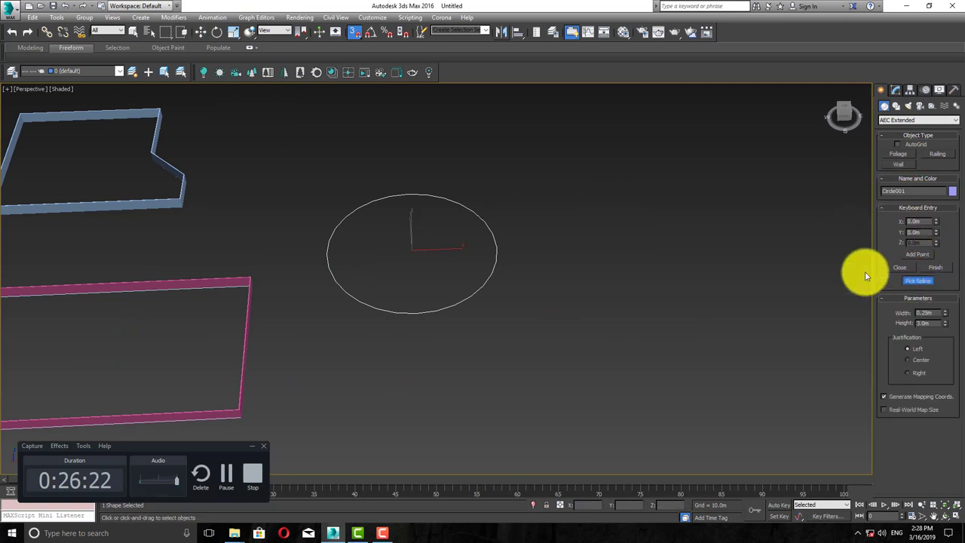
{"action": "left_click", "coordinate": [484, 284]}
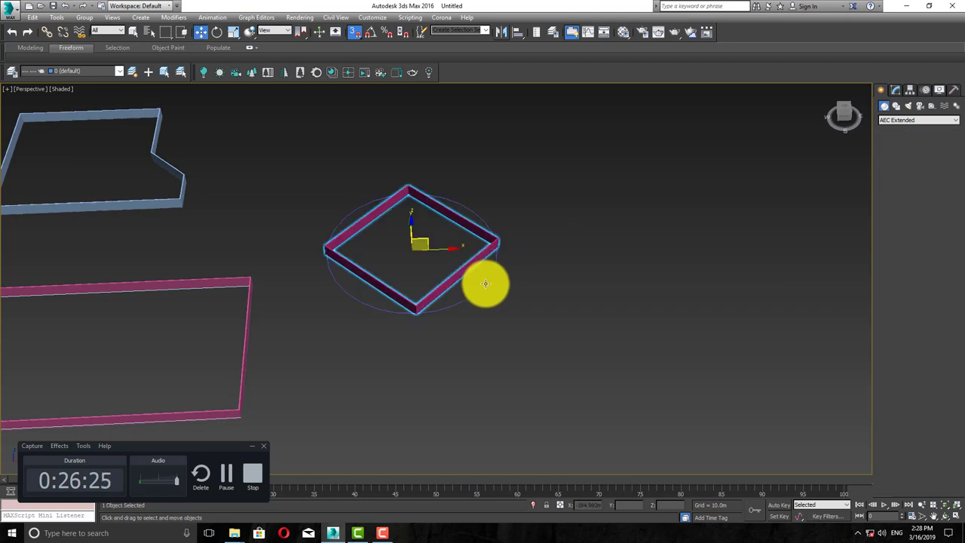
{"action": "scroll", "coordinate": [441, 226], "scroll_direction": "up", "scroll_amount": 5}
{"action": "scroll", "coordinate": [433, 254], "scroll_direction": "down", "scroll_amount": 3}
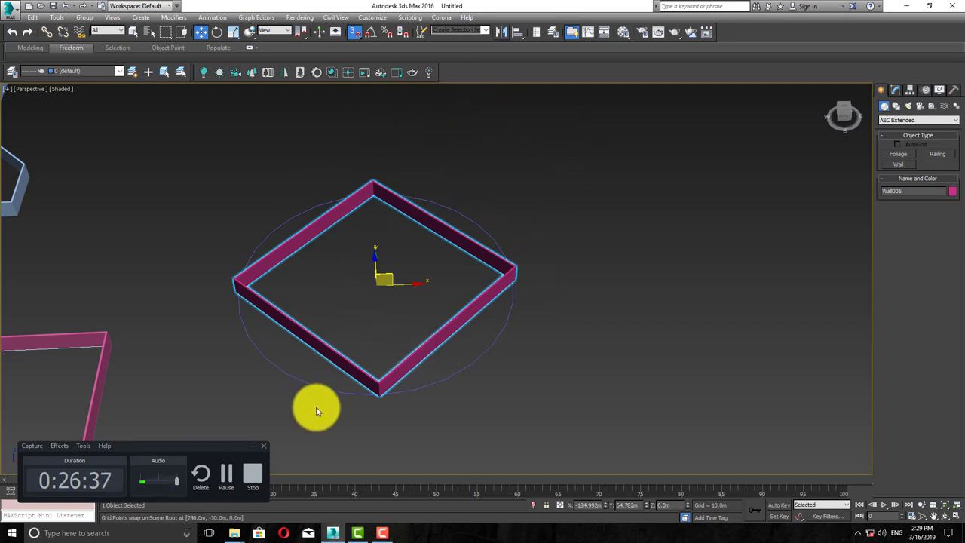
{"action": "key", "text": "Delete"}
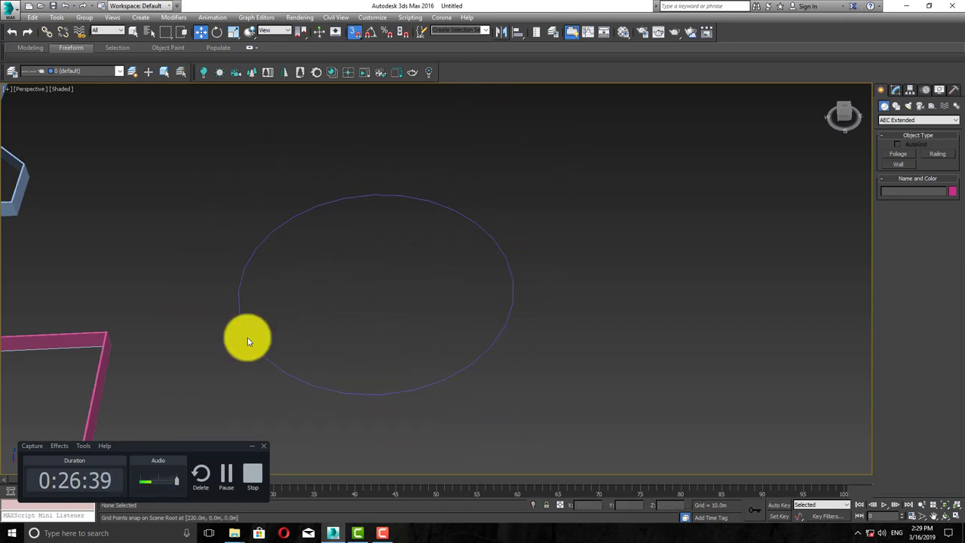
- Limit snapping to Vertex only, with the Wall tool active for tracing the circle
{"action": "right_click", "coordinate": [354, 33]}
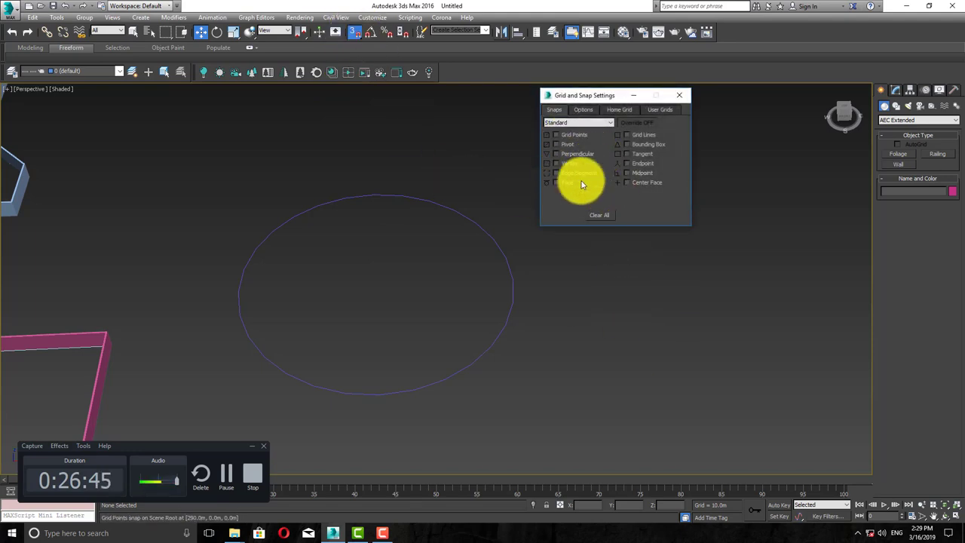
{"action": "left_click", "coordinate": [895, 166]}
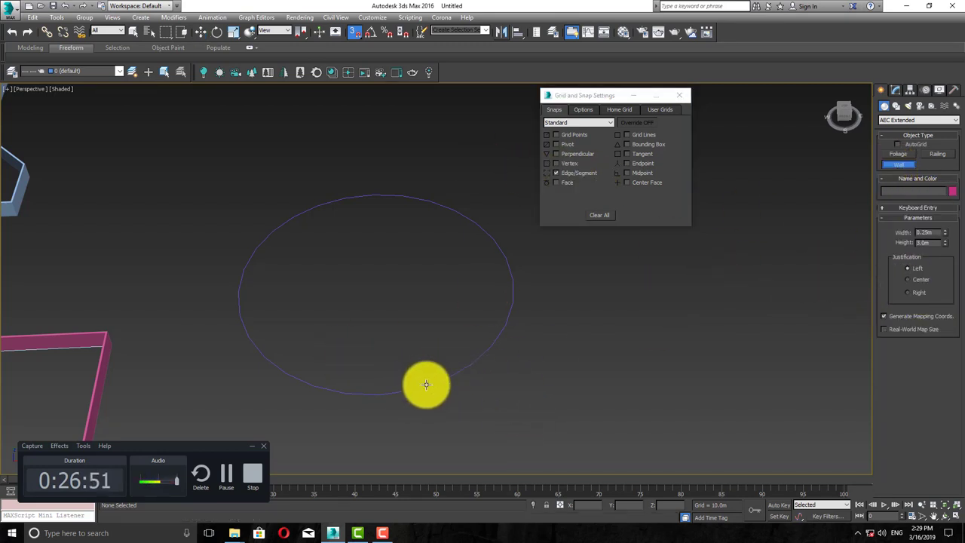
{"action": "left_click", "coordinate": [567, 164]}
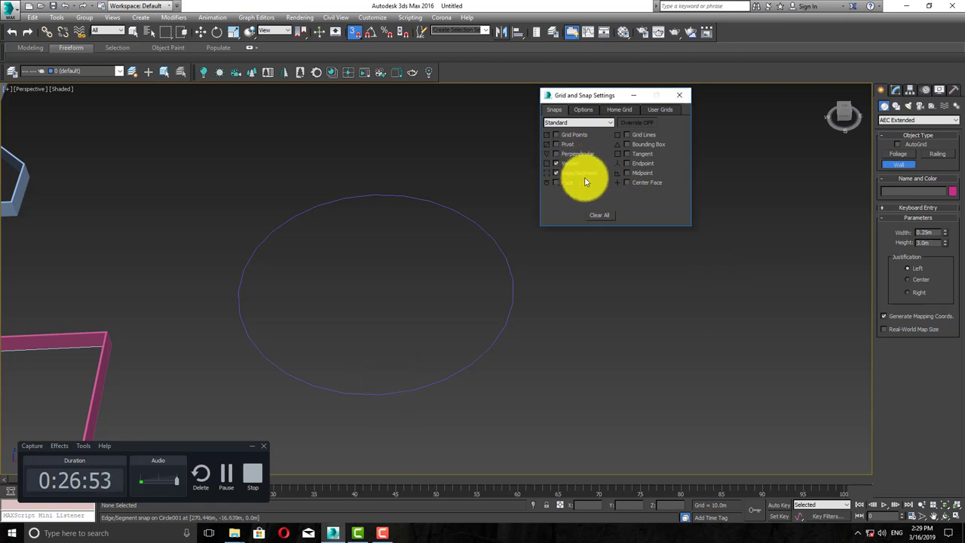
{"action": "left_click", "coordinate": [581, 178]}
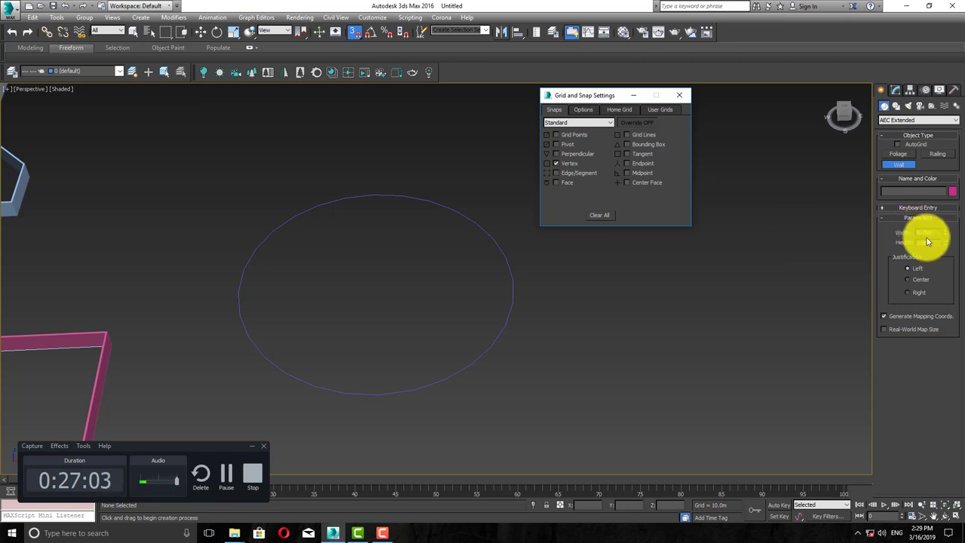
- Draw a wall around the circle by snapping short segments to its vertices, and weld the end point to the start
{"action": "left_click", "coordinate": [479, 357]}
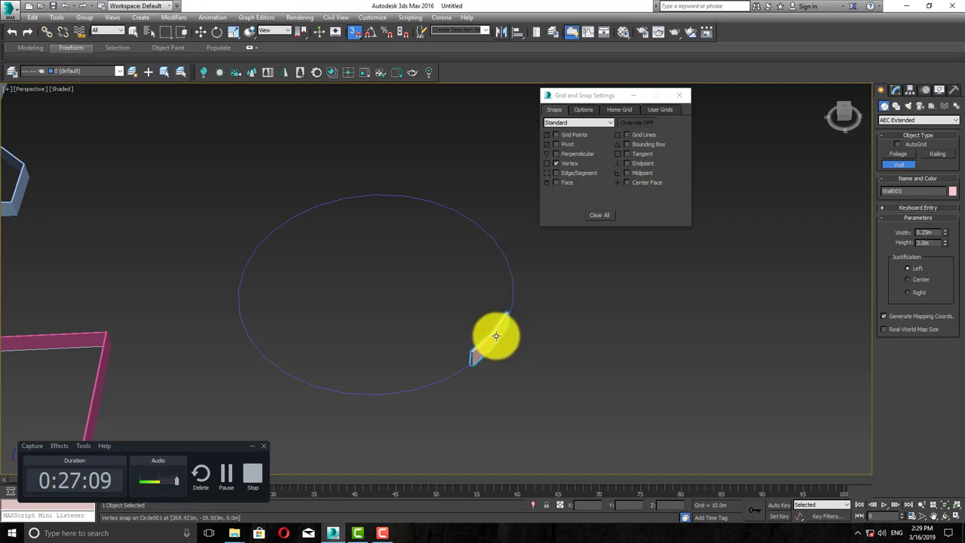
{"action": "scroll", "coordinate": [501, 326], "scroll_direction": "up", "scroll_amount": 4}
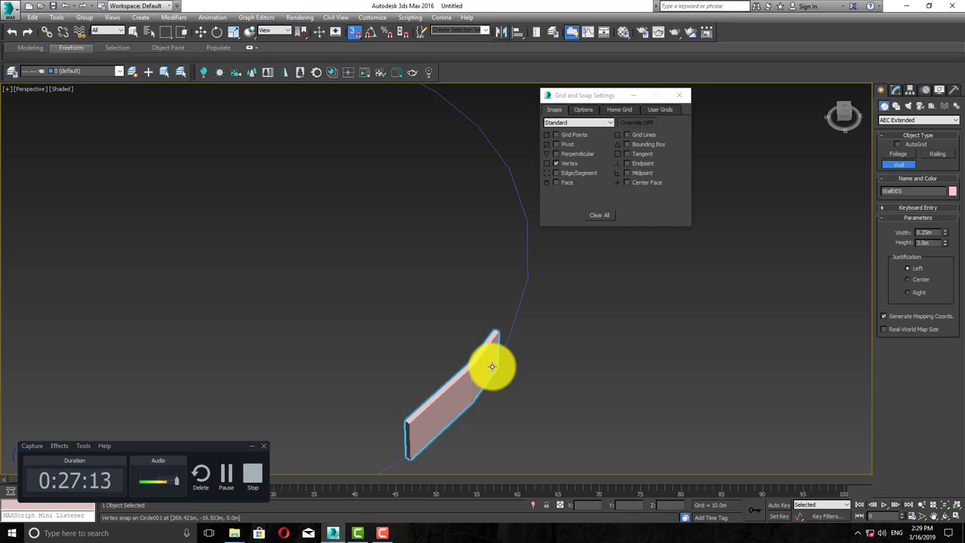
{"action": "scroll", "coordinate": [532, 283], "scroll_direction": "down", "scroll_amount": 4}
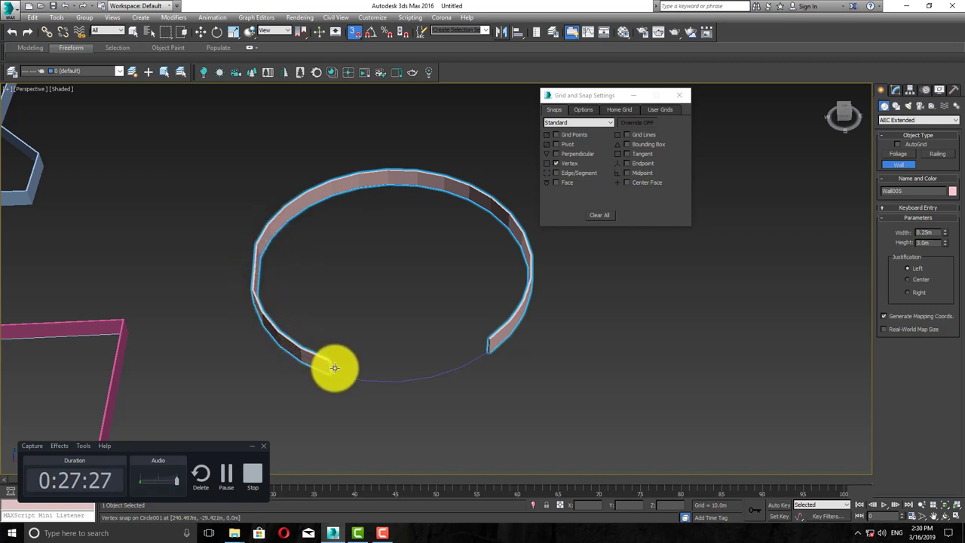
{"action": "left_click", "coordinate": [479, 362]}
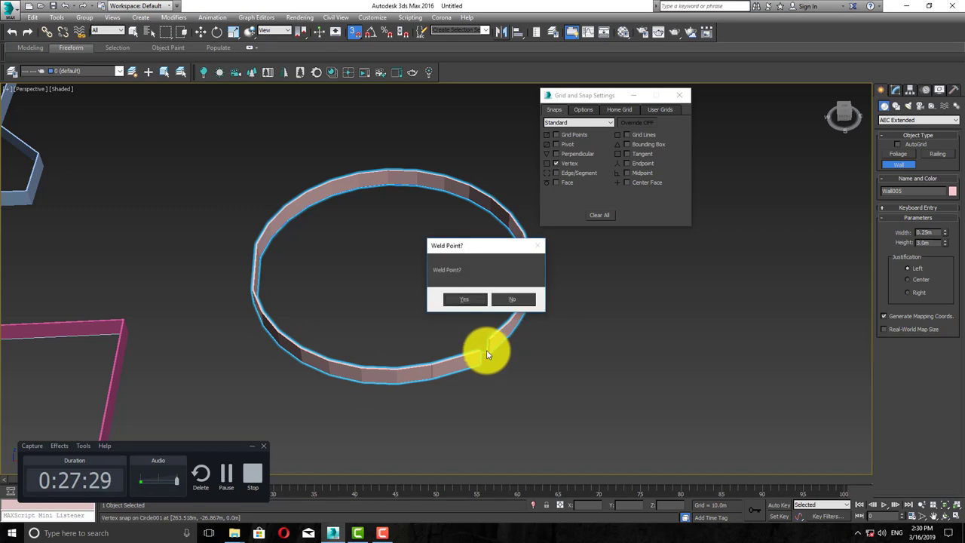
{"action": "left_click", "coordinate": [469, 300]}
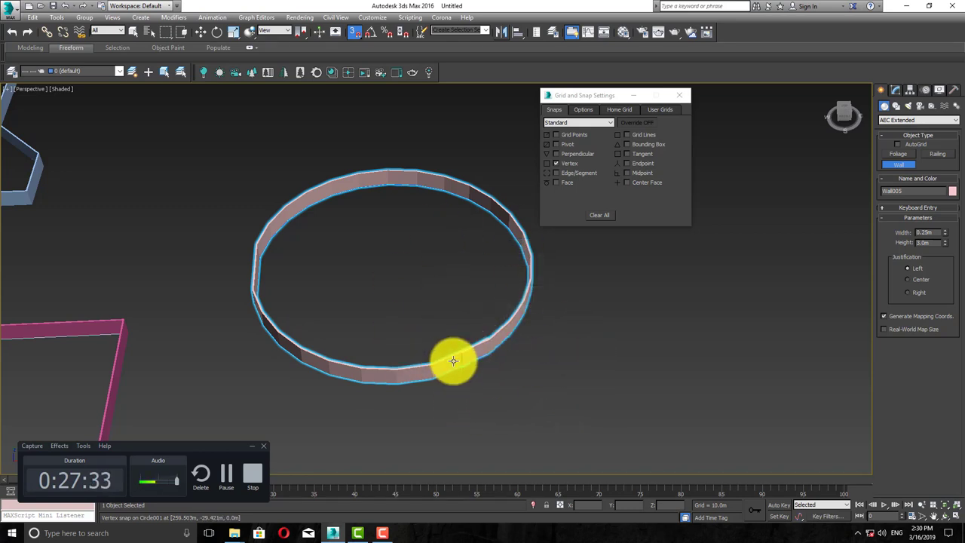
- Inspect the traced circular wall up close and in relation to the other wall outlines
{"action": "scroll", "coordinate": [557, 304], "scroll_direction": "down", "scroll_amount": 5}
{"action": "scroll", "coordinate": [565, 302], "scroll_direction": "up", "scroll_amount": 5}
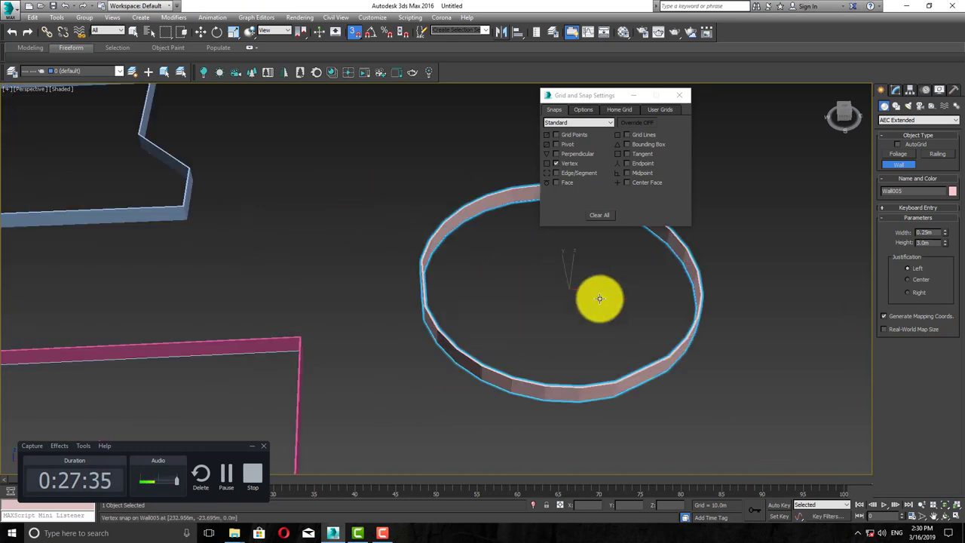
{"action": "scroll", "coordinate": [400, 317], "scroll_direction": "down", "scroll_amount": 5}
{"action": "scroll", "coordinate": [399, 336], "scroll_direction": "up", "scroll_amount": 5}
{"action": "scroll", "coordinate": [377, 377], "scroll_direction": "down", "scroll_amount": 5}
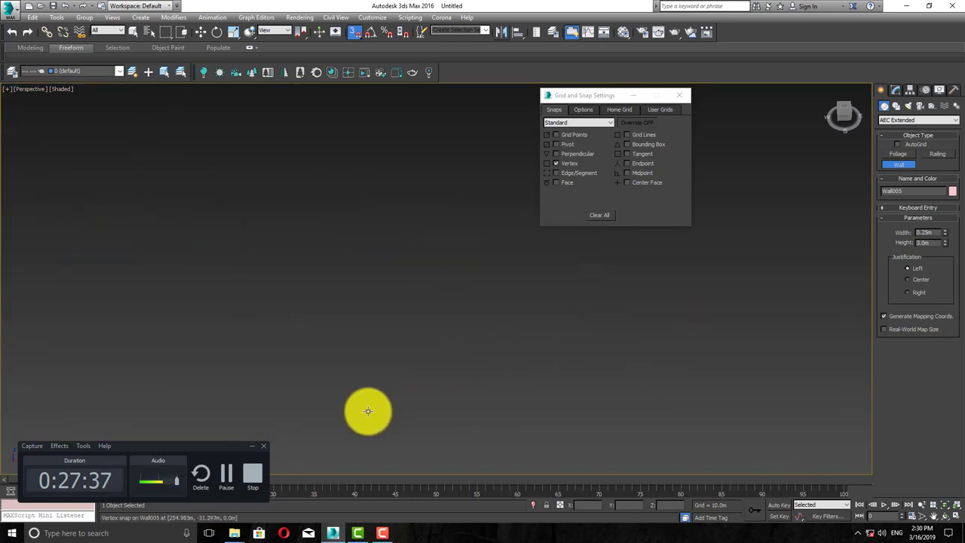
{"action": "scroll", "coordinate": [388, 351], "scroll_direction": "up", "scroll_amount": 5}
{"action": "scroll", "coordinate": [365, 326], "scroll_direction": "up", "scroll_amount": 5}
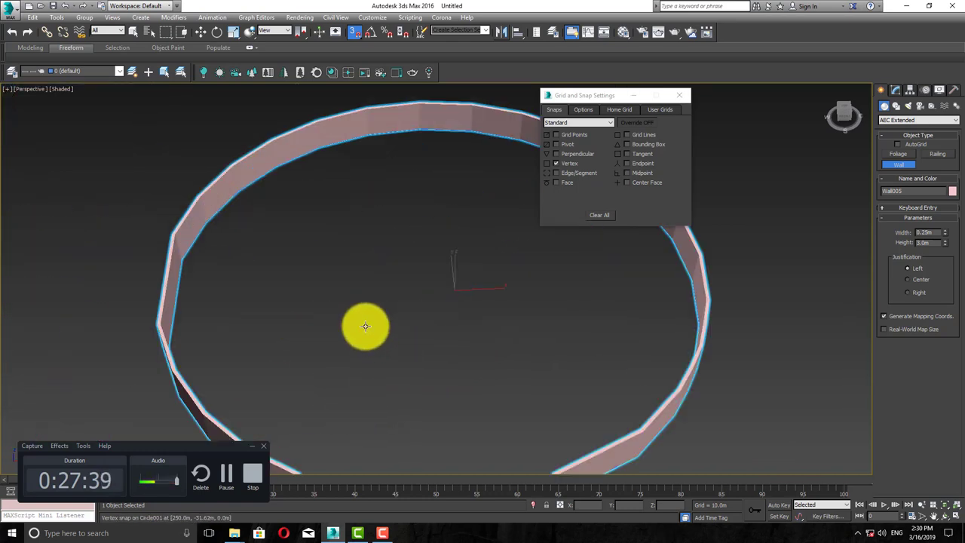
{"action": "scroll", "coordinate": [377, 279], "scroll_direction": "down", "scroll_amount": 4}
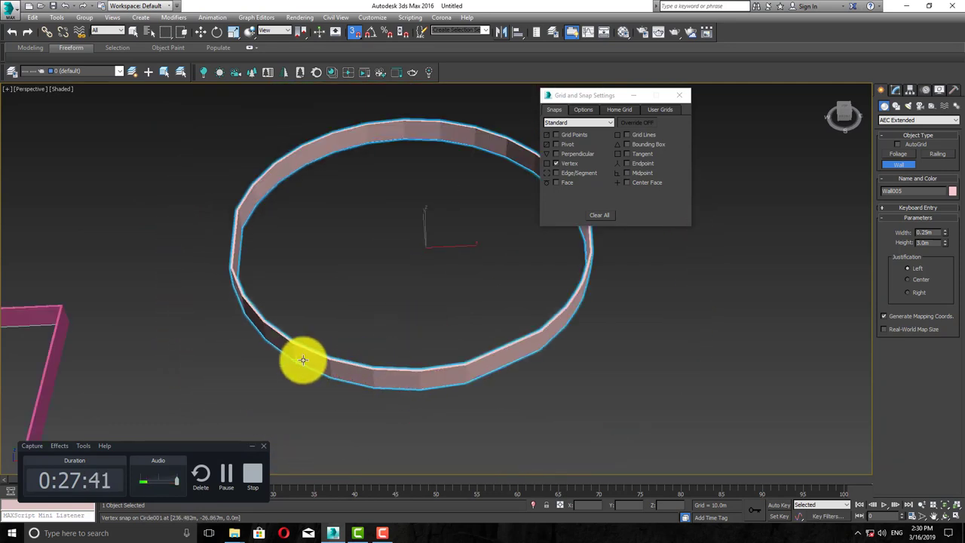
{"action": "scroll", "coordinate": [367, 345], "scroll_direction": "down", "scroll_amount": 5}
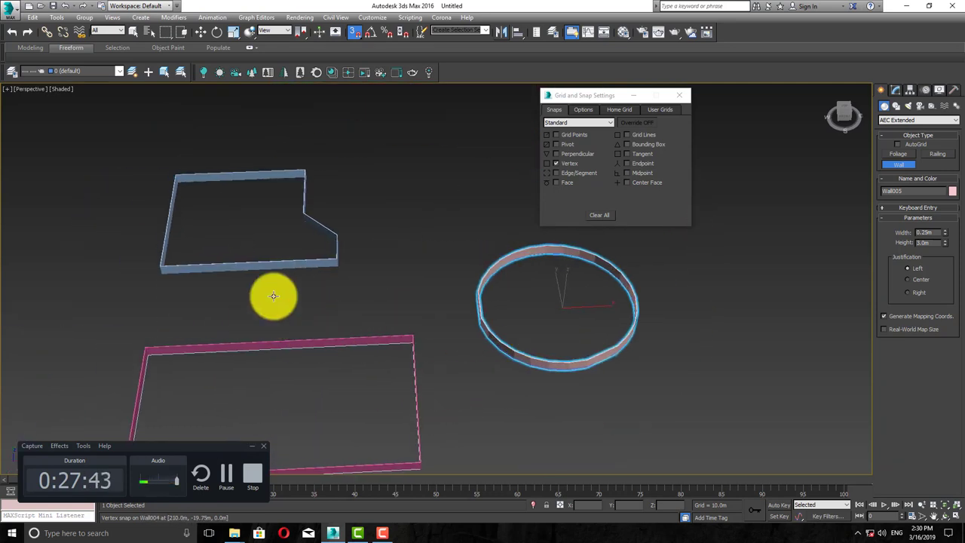
{"action": "scroll", "coordinate": [459, 357], "scroll_direction": "down", "scroll_amount": 5}
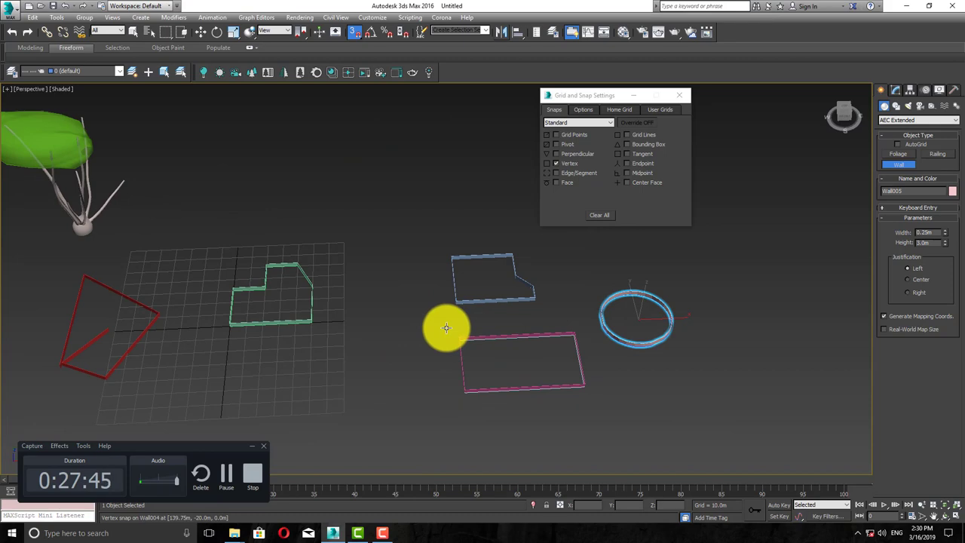
- Show all four viewports and select the green stepped wall outline near the grid origin
{"action": "scroll", "coordinate": [354, 306], "scroll_direction": "up", "scroll_amount": 5}
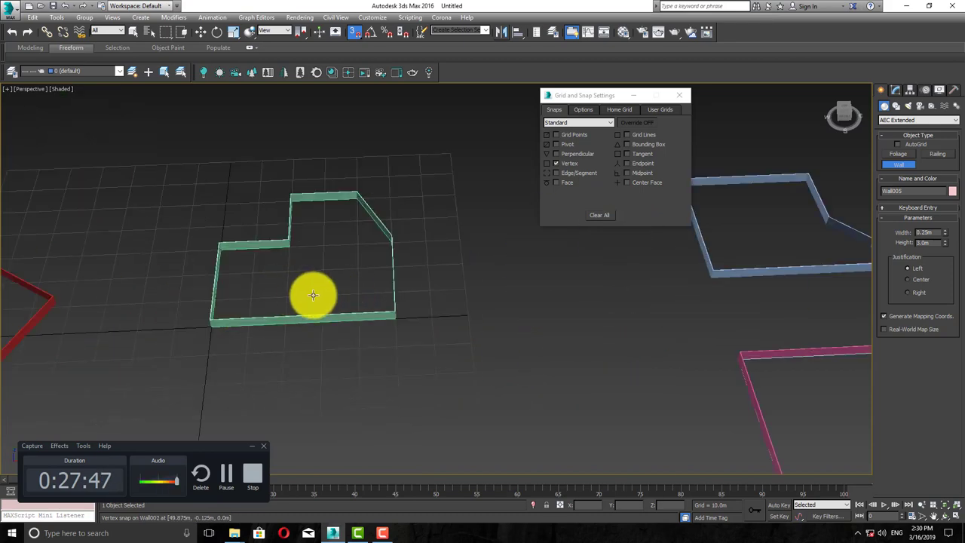
{"action": "middle_click_drag", "start_coordinate": [327, 308], "coordinate": [338, 293], "text": "alt"}
{"action": "middle_click_drag", "start_coordinate": [375, 395], "coordinate": [376, 235], "text": "alt"}
{"action": "scroll", "coordinate": [355, 236], "scroll_direction": "up", "scroll_amount": 2}
{"action": "scroll", "coordinate": [336, 266], "scroll_direction": "up", "scroll_amount": 2}
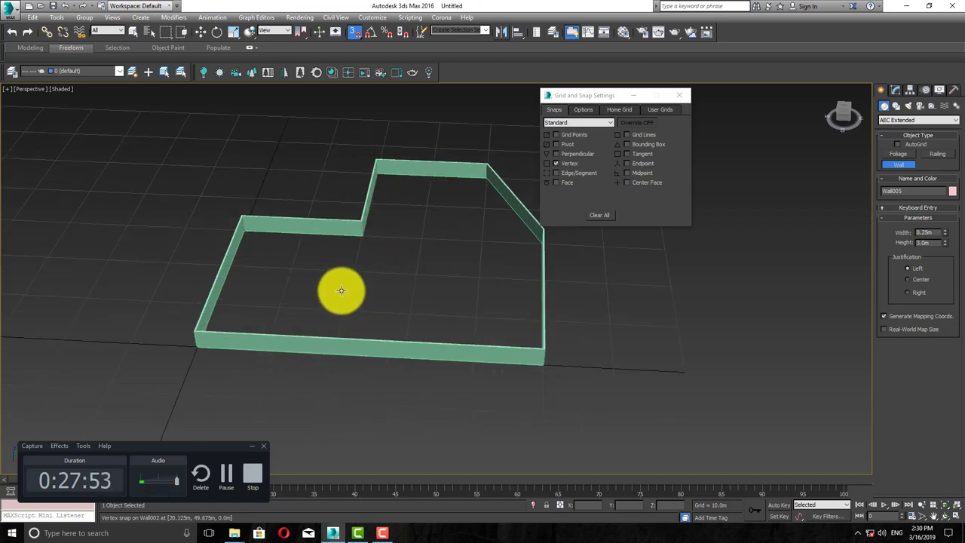
{"action": "key", "text": "alt+w"}
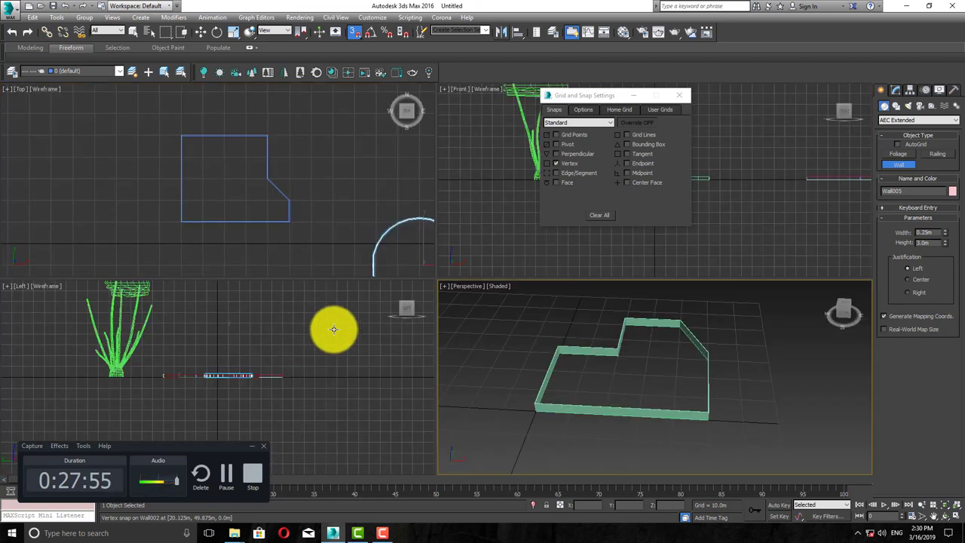
{"action": "scroll", "coordinate": [351, 211], "scroll_direction": "up", "scroll_amount": 2}
{"action": "scroll", "coordinate": [209, 143], "scroll_direction": "down", "scroll_amount": 4}
{"action": "middle_click_drag", "start_coordinate": [242, 188], "coordinate": [321, 201]}
{"action": "scroll", "coordinate": [85, 176], "scroll_direction": "up", "scroll_amount": 2}
{"action": "middle_click_drag", "start_coordinate": [85, 176], "coordinate": [342, 217]}
{"action": "scroll", "coordinate": [241, 242], "scroll_direction": "up", "scroll_amount": 2}
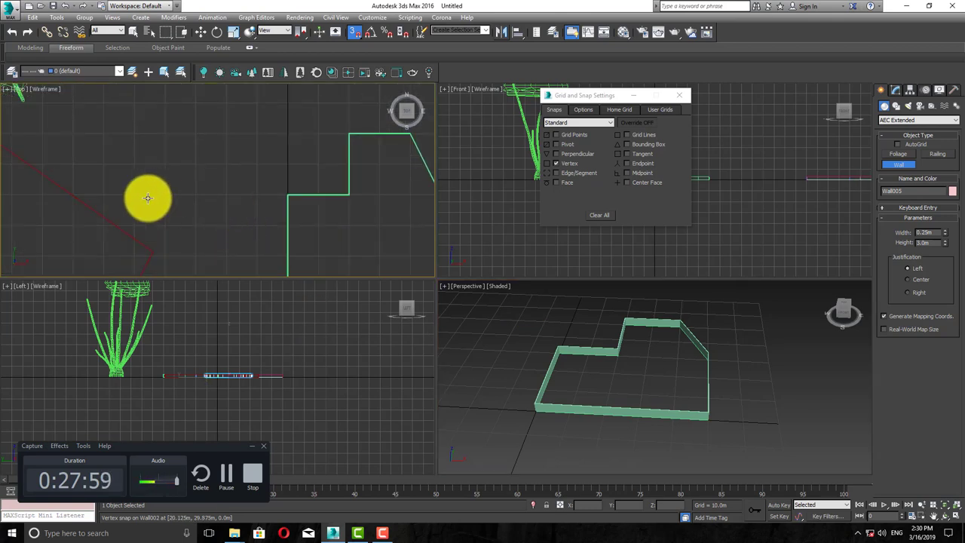
{"action": "middle_click_drag", "start_coordinate": [111, 204], "coordinate": [205, 206]}
{"action": "key", "text": "w"}
{"action": "left_click", "coordinate": [549, 362]}
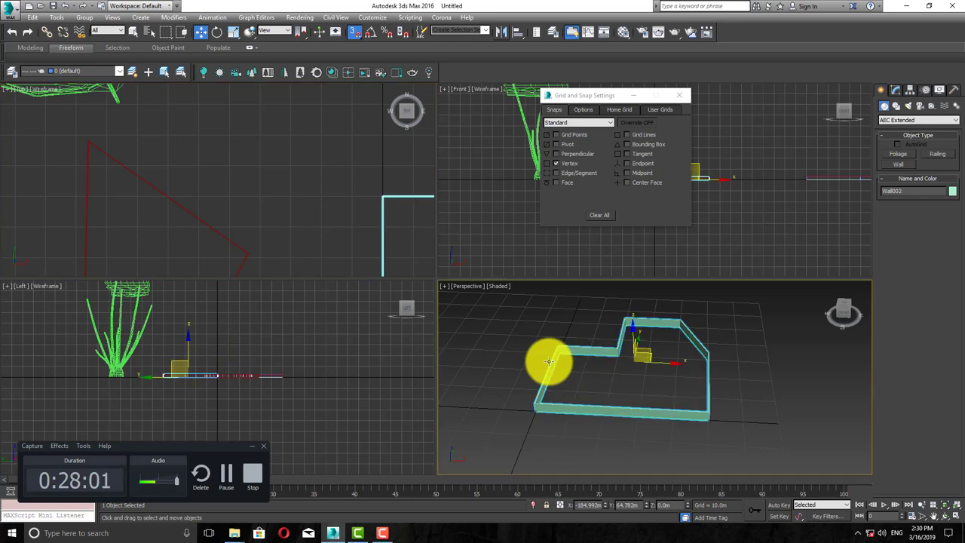
- Activate the Wall tool for interior partitions in the green outline, with the wall width set to 0.12 m
{"action": "middle_click", "coordinate": [327, 231]}
{"action": "scroll", "coordinate": [276, 148], "scroll_direction": "down", "scroll_amount": 3}
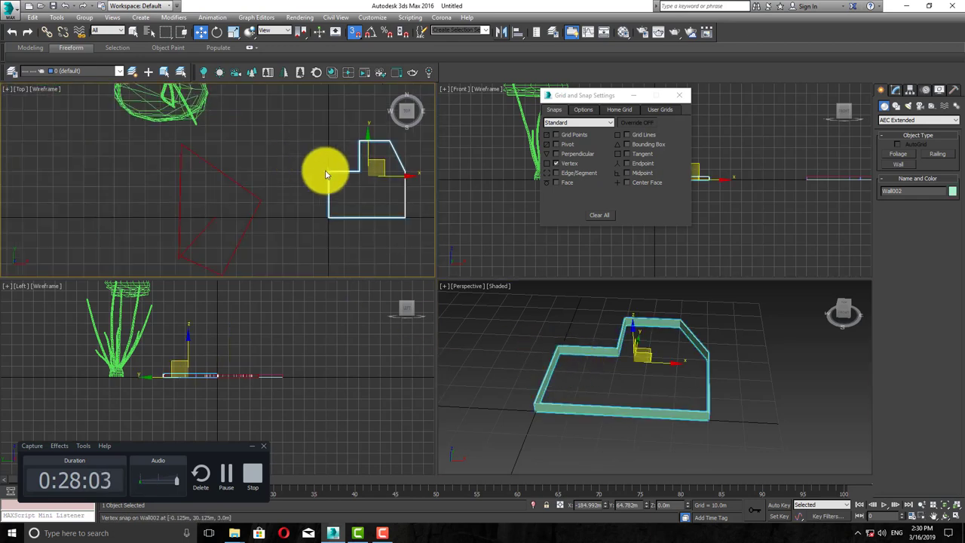
{"action": "middle_click_drag", "start_coordinate": [368, 181], "coordinate": [315, 205]}
{"action": "scroll", "coordinate": [321, 216], "scroll_direction": "up", "scroll_amount": 3}
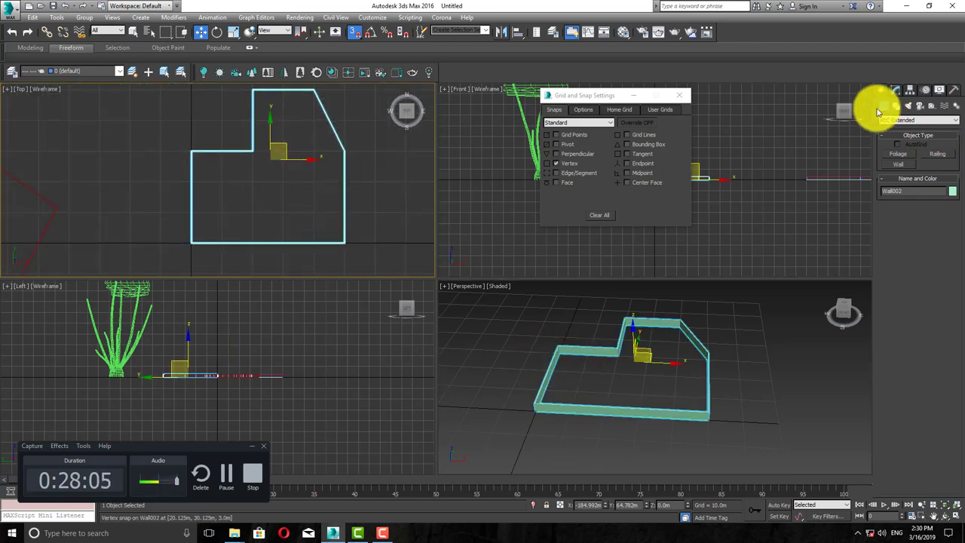
{"action": "left_click", "coordinate": [886, 164]}
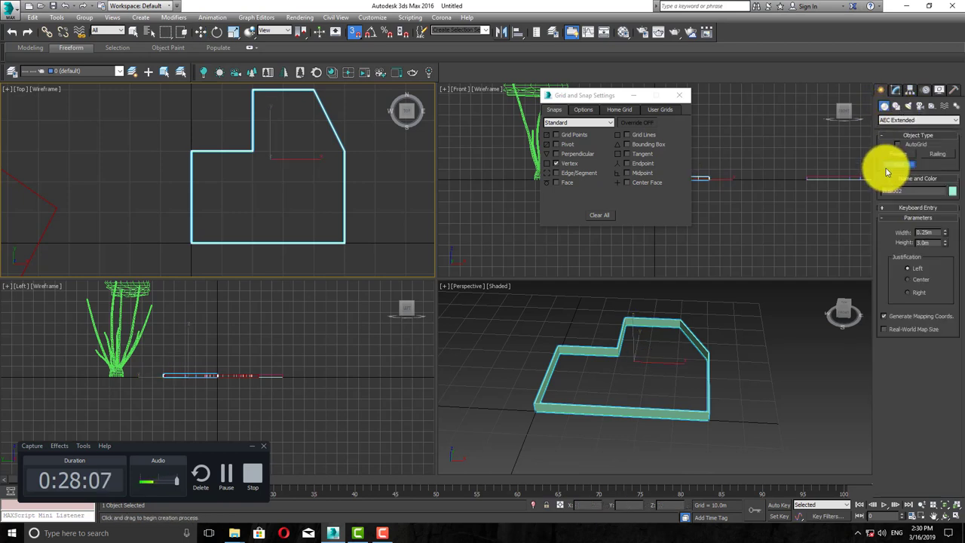
{"action": "scroll", "coordinate": [264, 157], "scroll_direction": "up", "scroll_amount": 2}
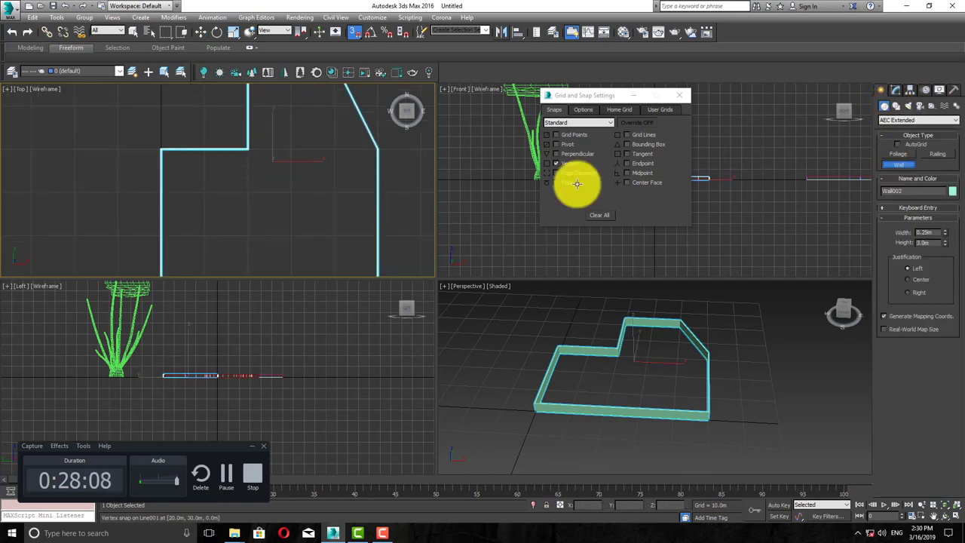
{"action": "left_click", "coordinate": [933, 233]}
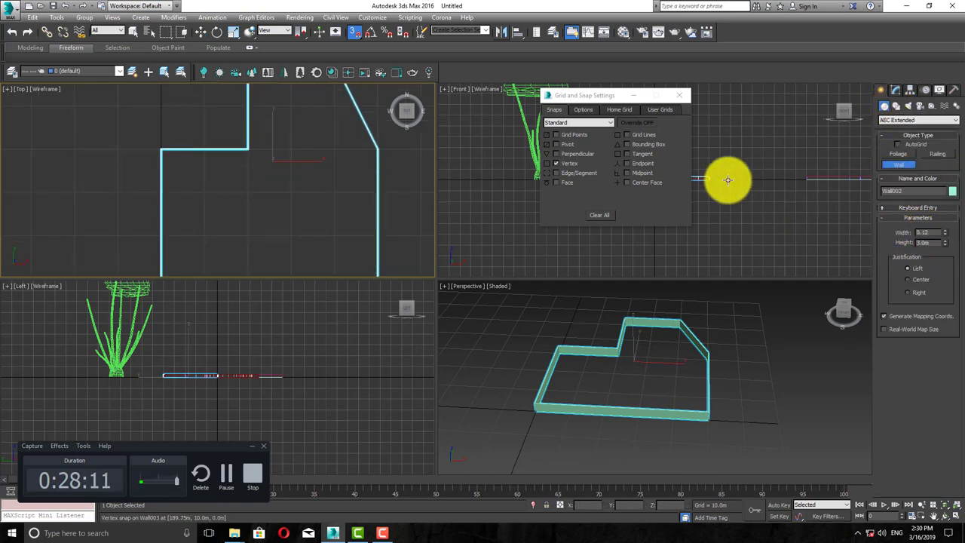
- Limit snapping to Grid Points and draw a partition about 30 m long from the green outline's inner corner straight to the opposite wall
{"action": "left_click", "coordinate": [250, 149]}
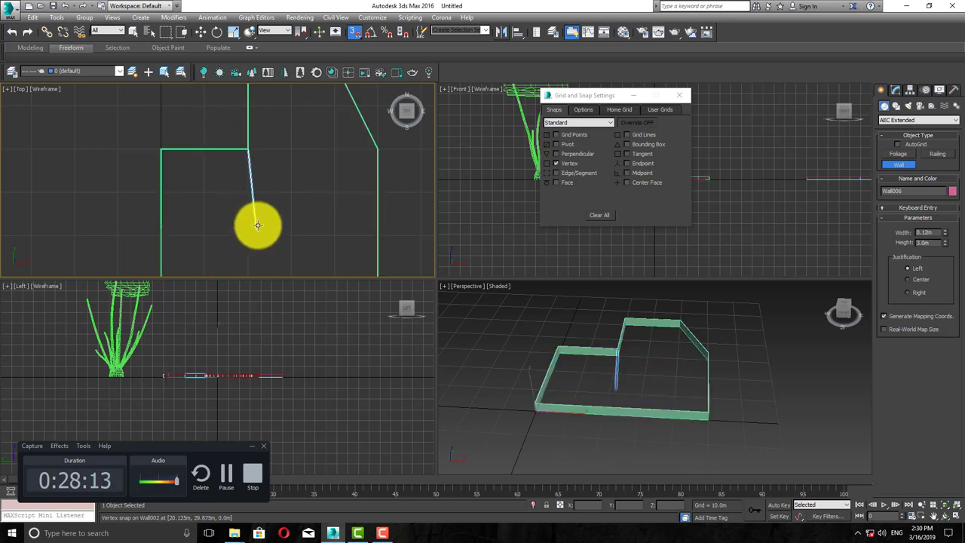
{"action": "middle_click_drag", "start_coordinate": [256, 224], "coordinate": [258, 171]}
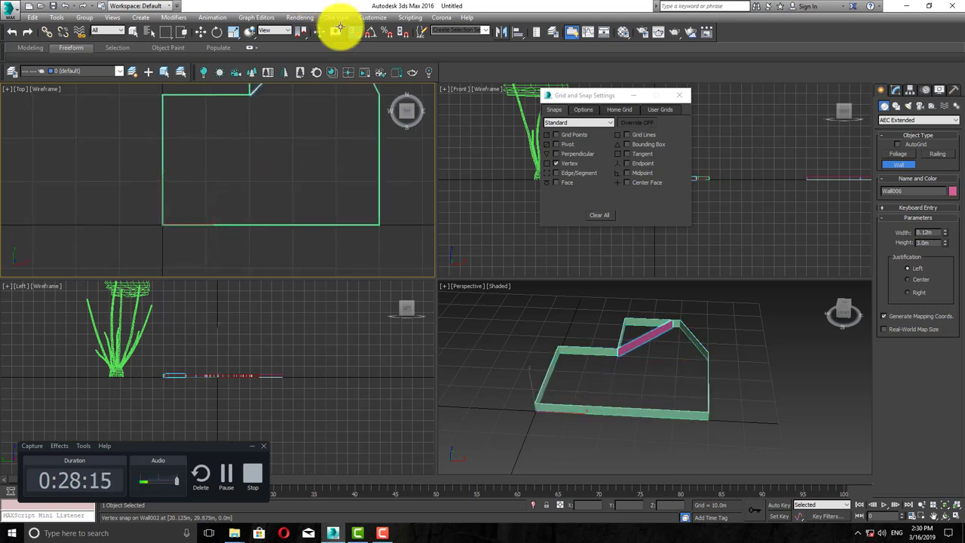
{"action": "right_click", "coordinate": [568, 161]}
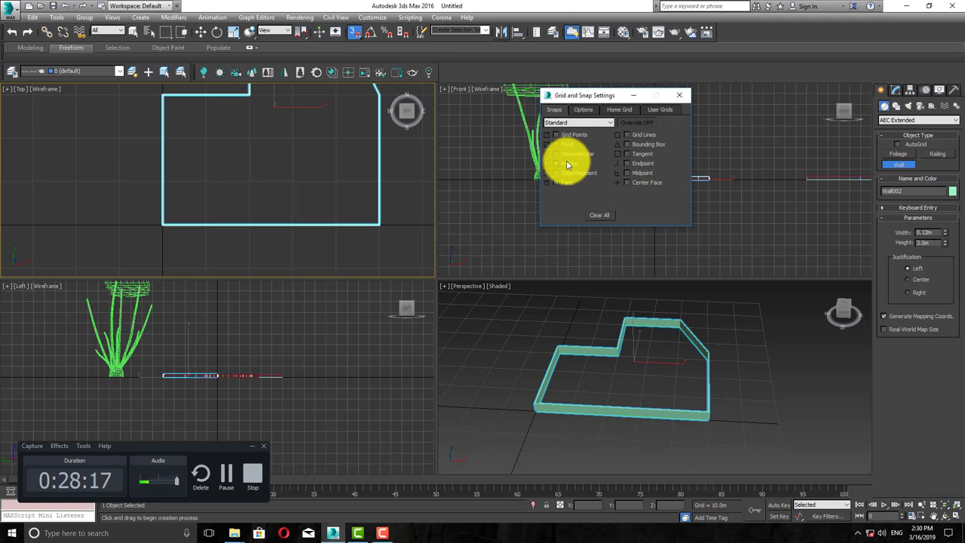
{"action": "left_click", "coordinate": [250, 95]}
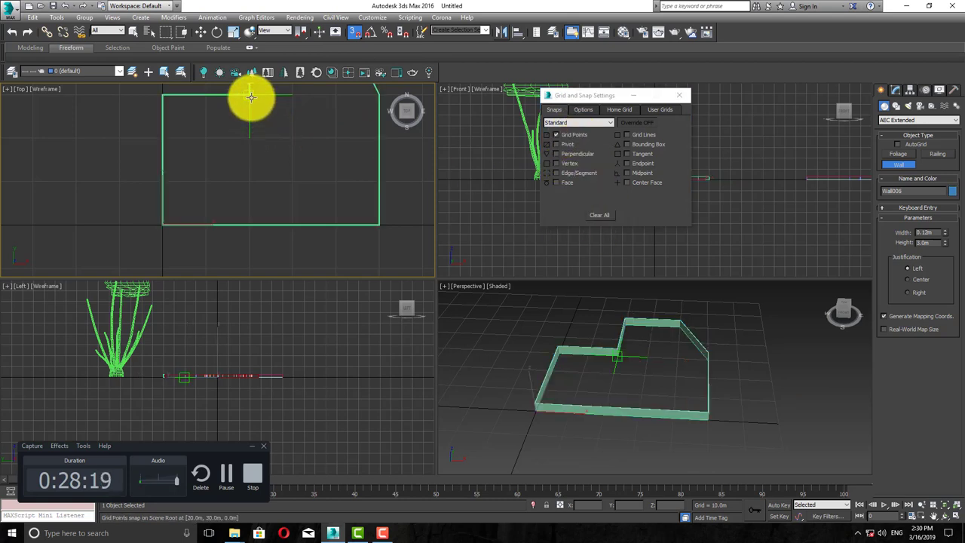
{"action": "left_click", "coordinate": [247, 224]}
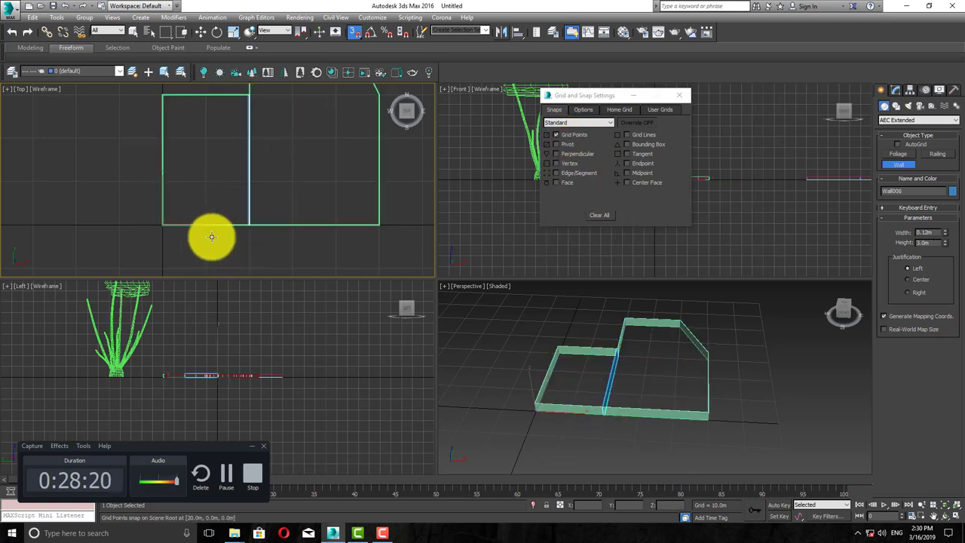
{"action": "right_click", "coordinate": [326, 218]}
- Draw two partitions perpendicular to the dividing wall, about 10 m long into the smaller room and about 30 m across the larger room
{"action": "left_click", "coordinate": [207, 183]}
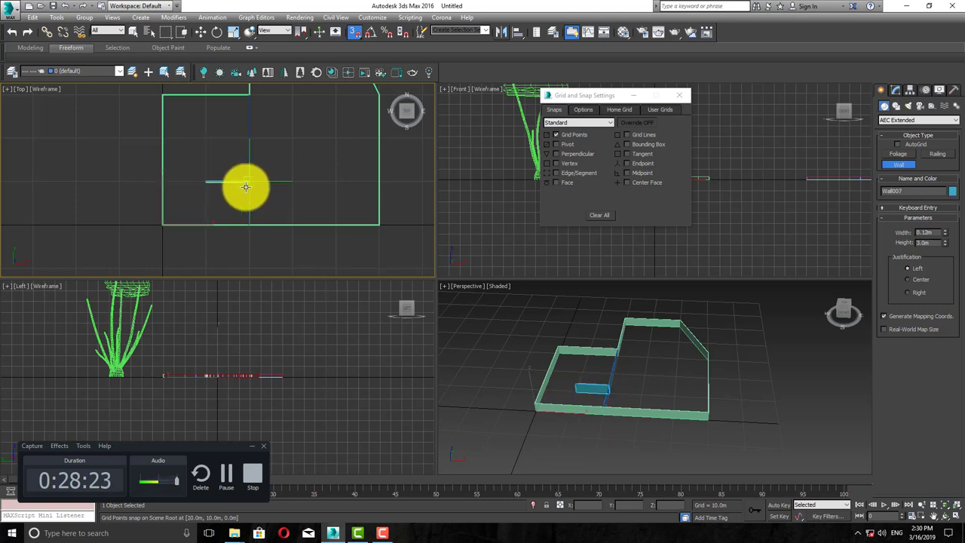
{"action": "left_click", "coordinate": [247, 187]}
{"action": "right_click", "coordinate": [241, 221]}
{"action": "right_click", "coordinate": [251, 141]}
{"action": "left_click", "coordinate": [249, 139]}
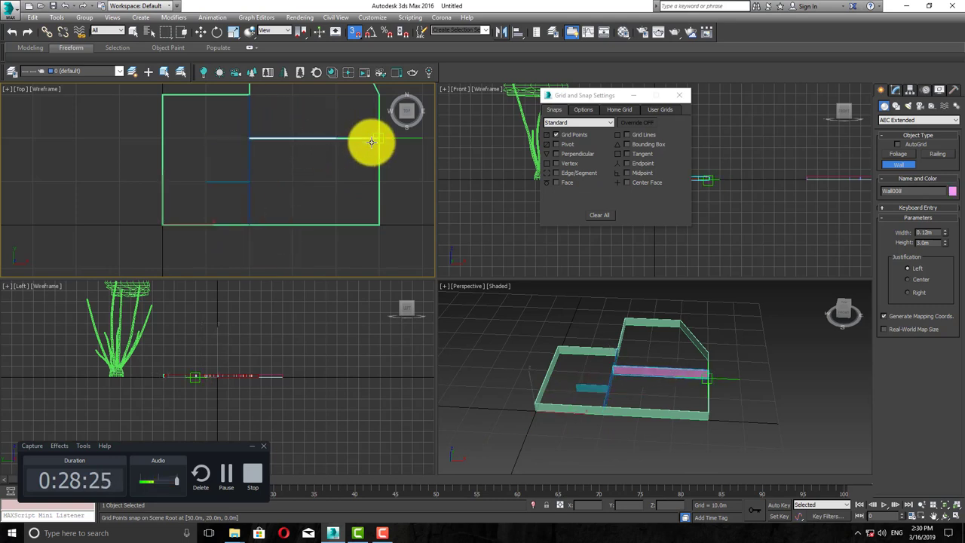
{"action": "left_click", "coordinate": [376, 137]}
{"action": "right_click", "coordinate": [330, 249]}
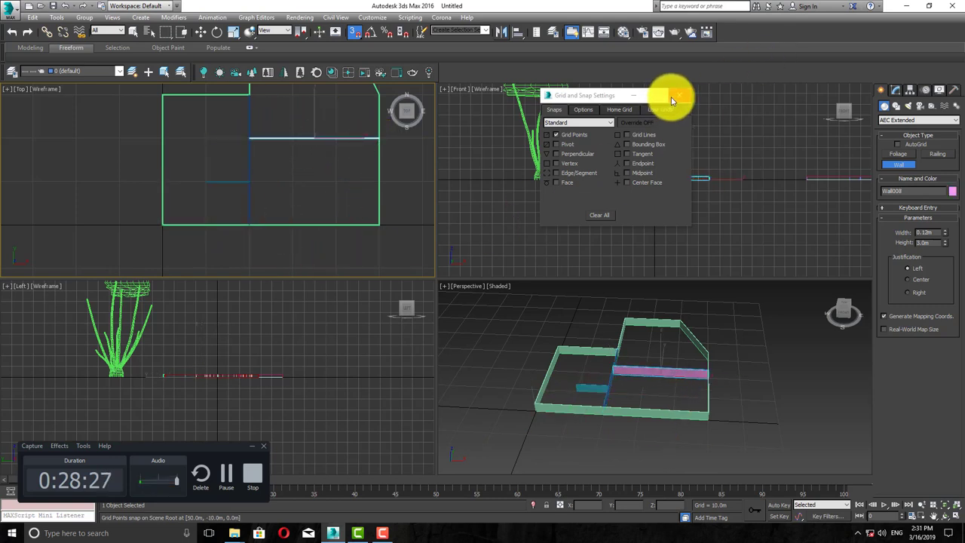
- Close the snap settings and turn snapping off, with the Perspective view maximized and the Move tool active
{"action": "left_click", "coordinate": [676, 97]}
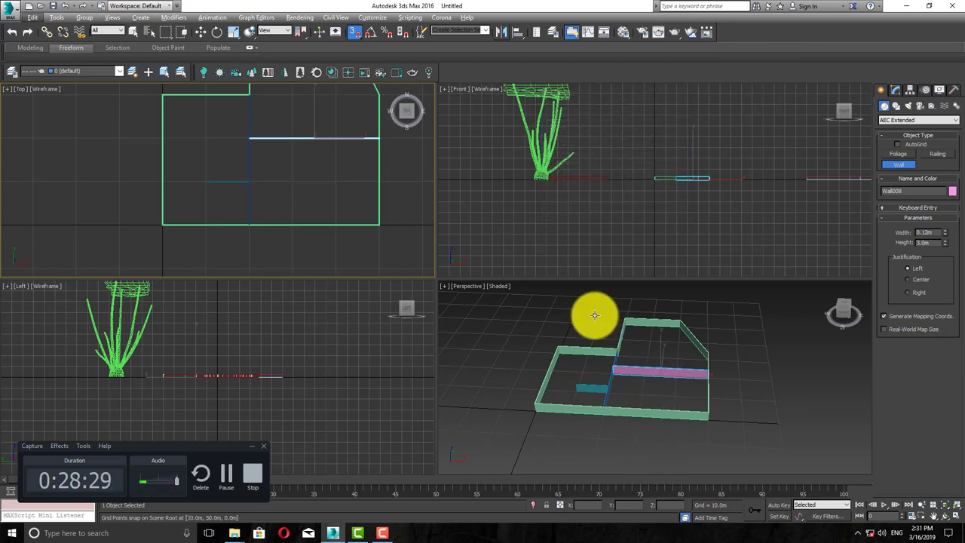
{"action": "key", "text": "alt+w"}
{"action": "middle_click_drag", "start_coordinate": [588, 338], "coordinate": [618, 324], "text": "alt"}
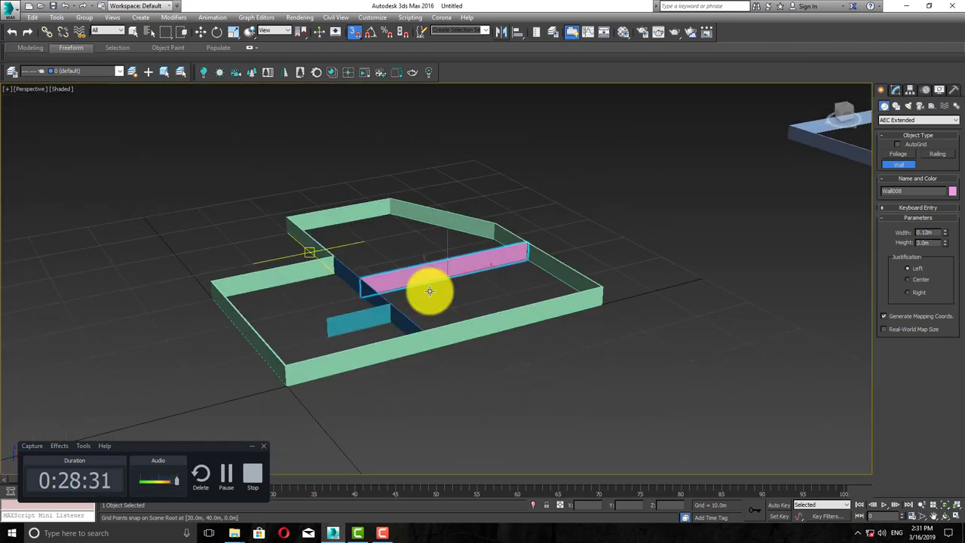
{"action": "key", "text": "w"}
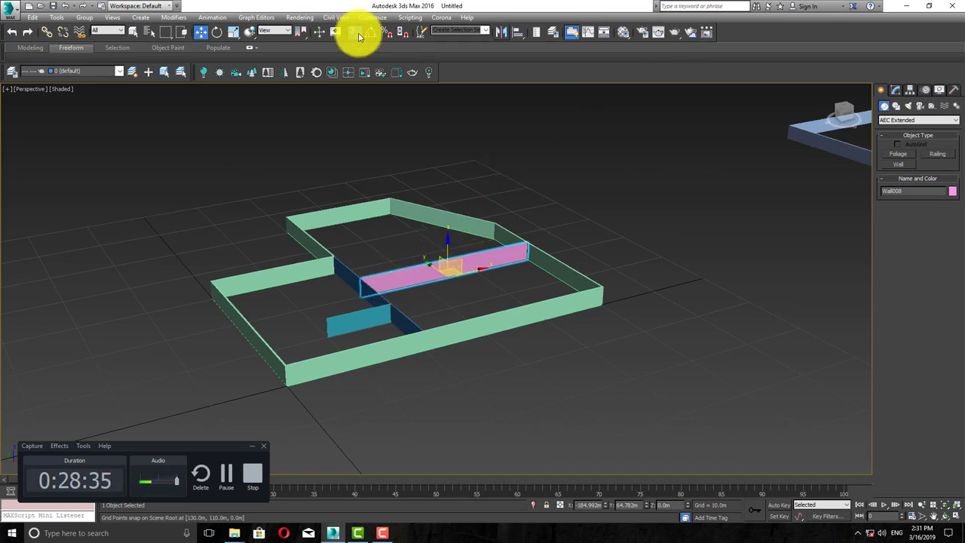
- Try raising the pink partition about 7.8 m along the Z axis, and undo the move
{"action": "left_click_drag", "start_coordinate": [449, 251], "coordinate": [458, 202]}
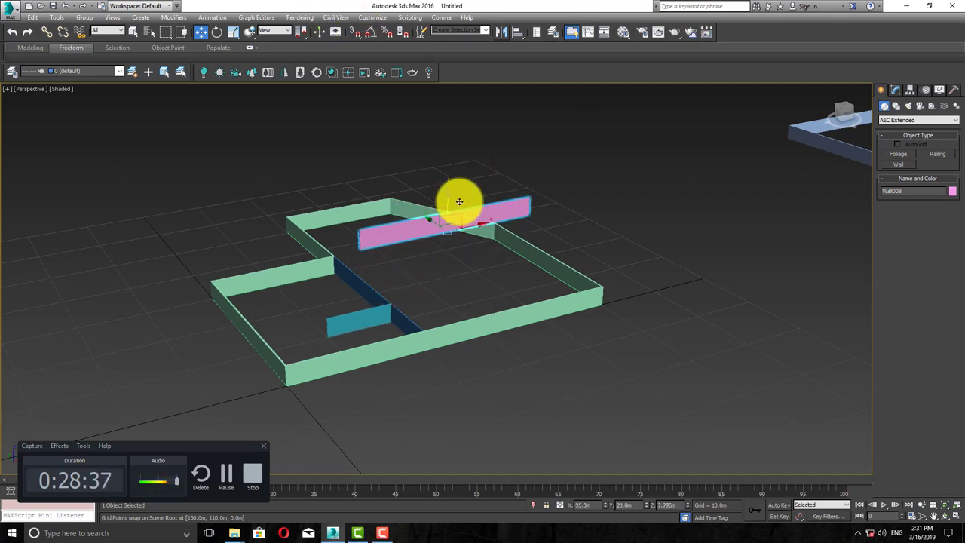
{"action": "key", "text": "ctrl+z"}
{"action": "middle_click_drag", "start_coordinate": [502, 344], "coordinate": [465, 340], "text": "alt"}
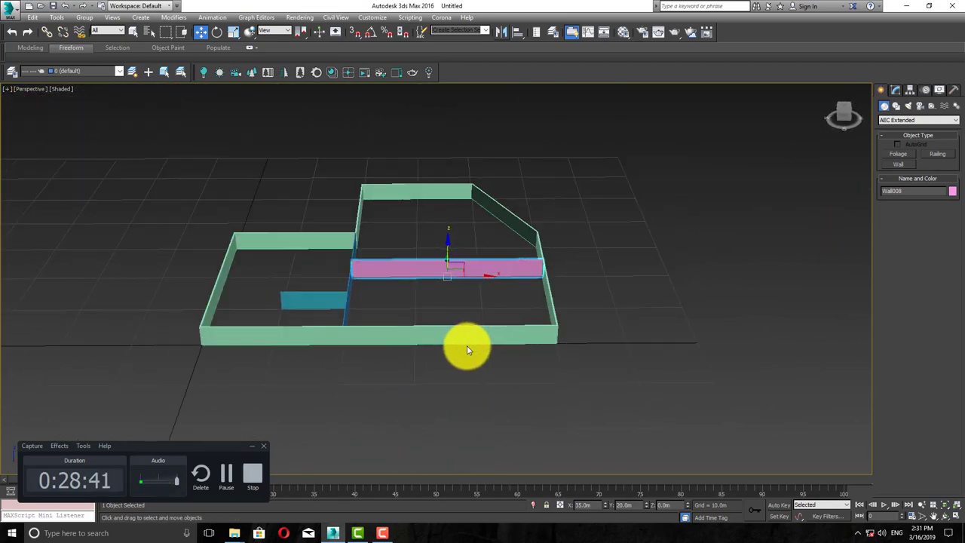
- Attach the three interior partitions to the green outer wall to make them one object
{"action": "middle_click_drag", "start_coordinate": [352, 241], "coordinate": [334, 257], "text": "alt"}
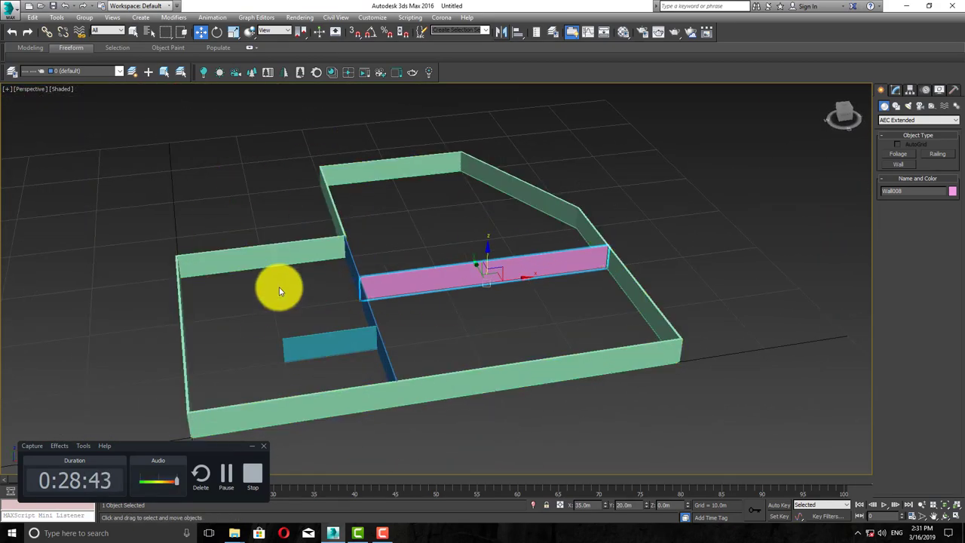
{"action": "left_click", "coordinate": [532, 189]}
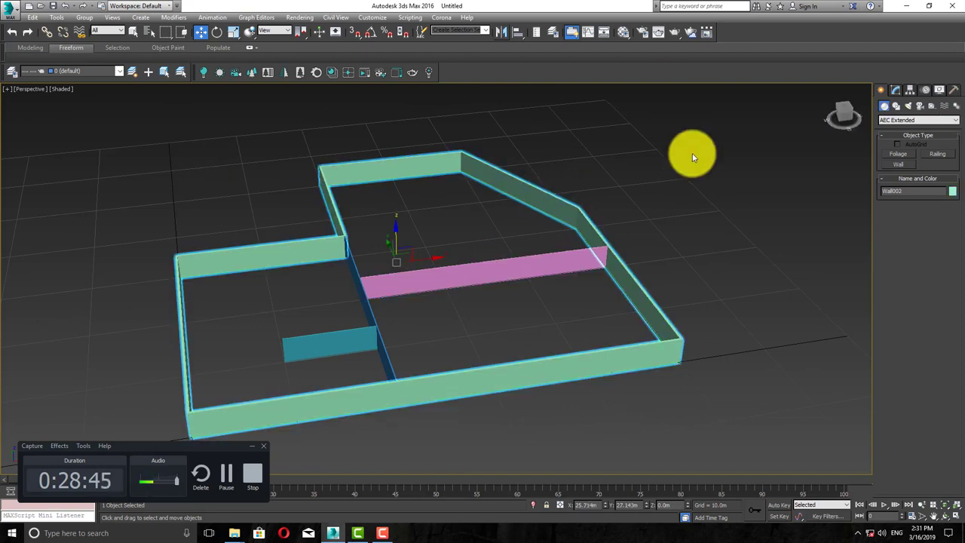
{"action": "left_click", "coordinate": [896, 88]}
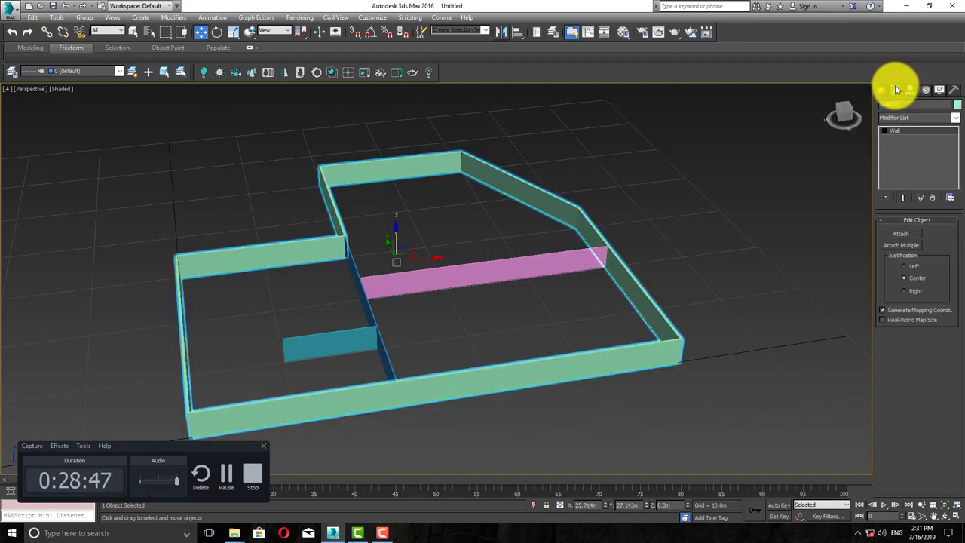
{"action": "left_click", "coordinate": [462, 280]}
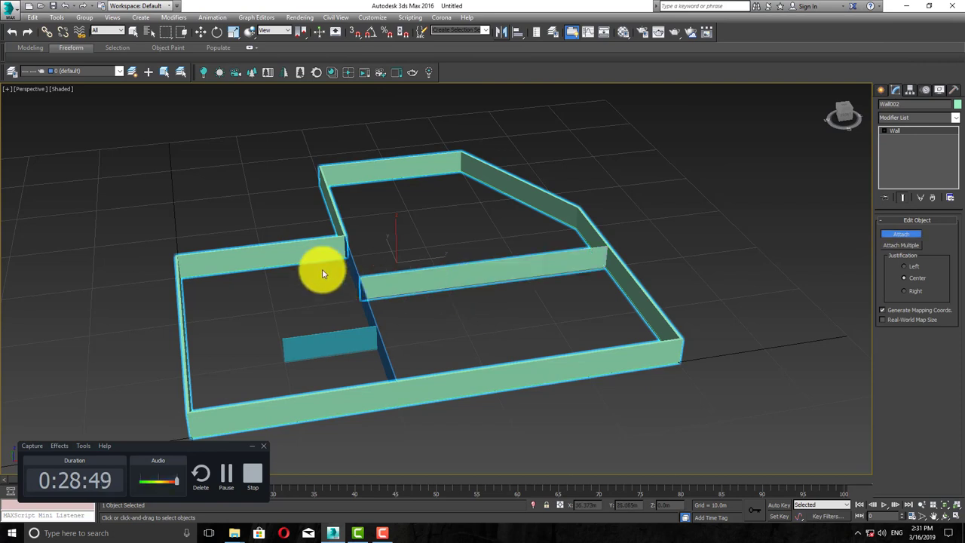
{"action": "left_click", "coordinate": [334, 339]}
- Try moving the combined wall as a single object, and cancel the move
{"action": "left_click", "coordinate": [882, 89]}
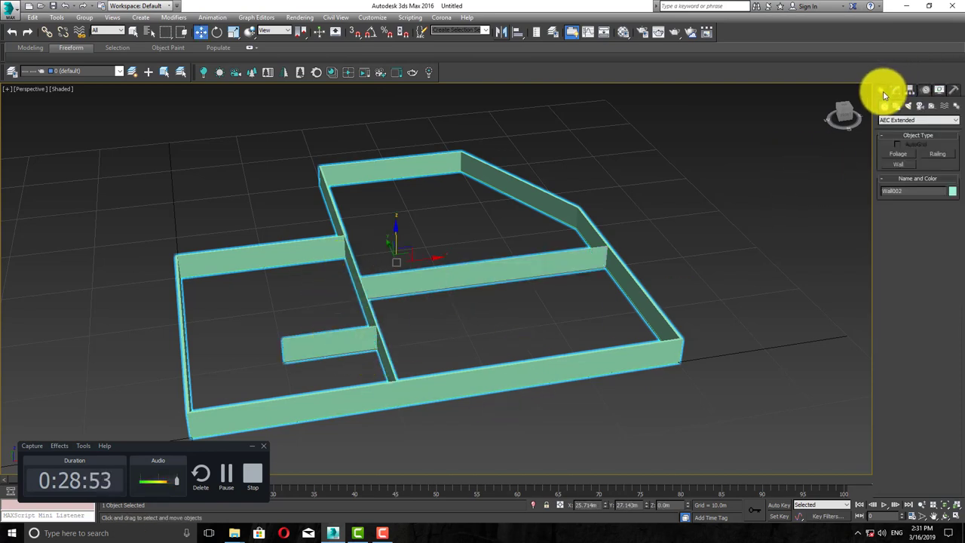
{"action": "left_click_drag", "start_coordinate": [390, 234], "coordinate": [450, 198]}
{"action": "right_click", "coordinate": [450, 198]}
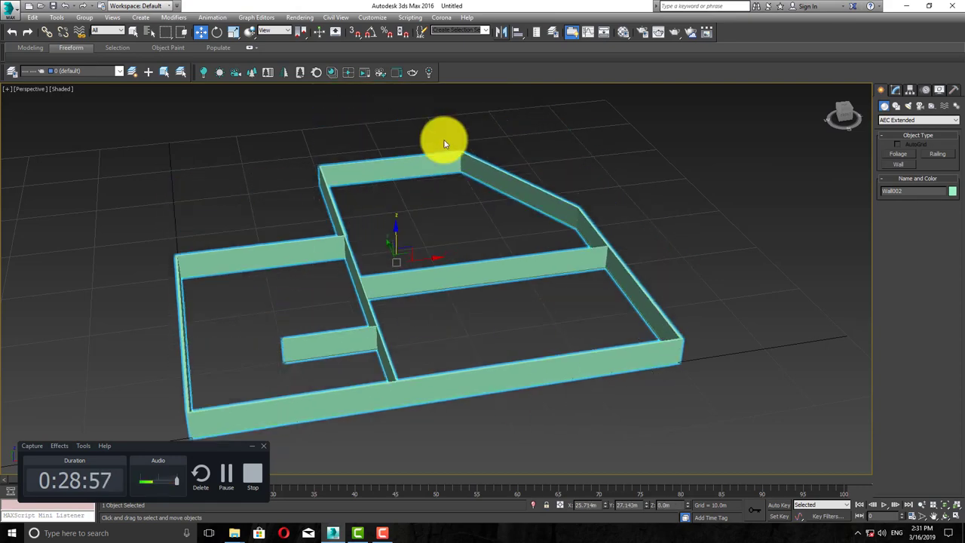
- Edit the combined wall's segments, raising the short interior partition and the parallel outer segment behind it, the latter to about 13.02 m
{"action": "middle_click_drag", "start_coordinate": [496, 336], "coordinate": [452, 329], "text": "alt"}
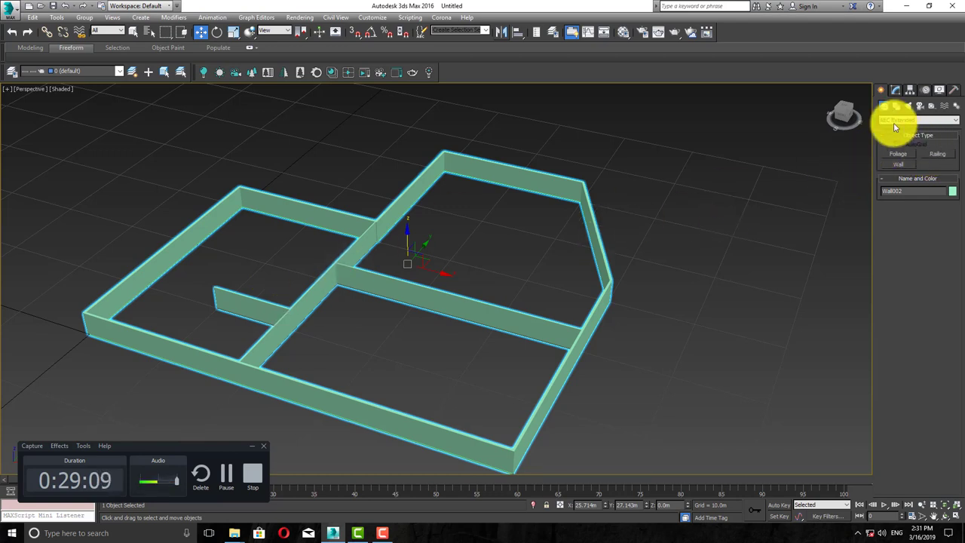
{"action": "middle_click_drag", "start_coordinate": [371, 261], "coordinate": [405, 254], "text": "alt"}
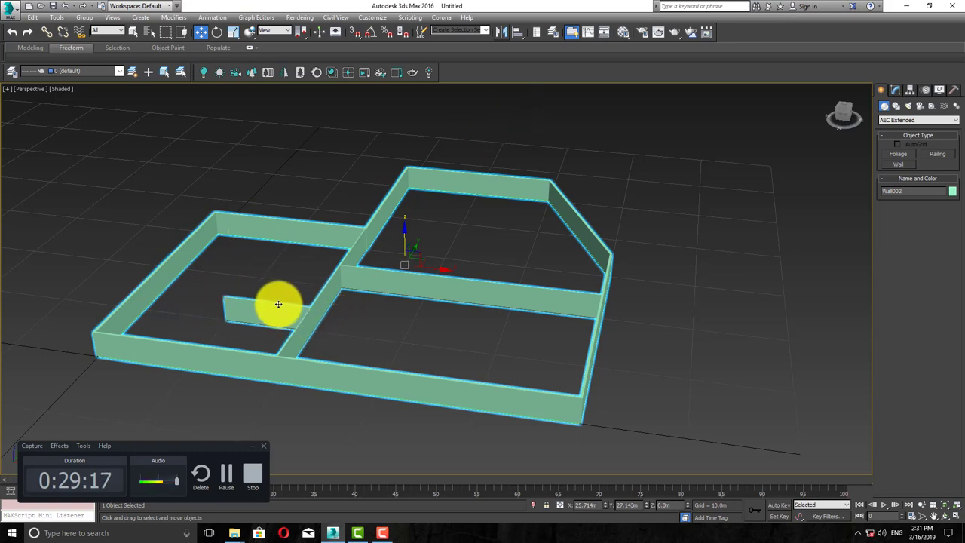
{"action": "middle_click_drag", "start_coordinate": [355, 305], "coordinate": [399, 327], "text": "alt"}
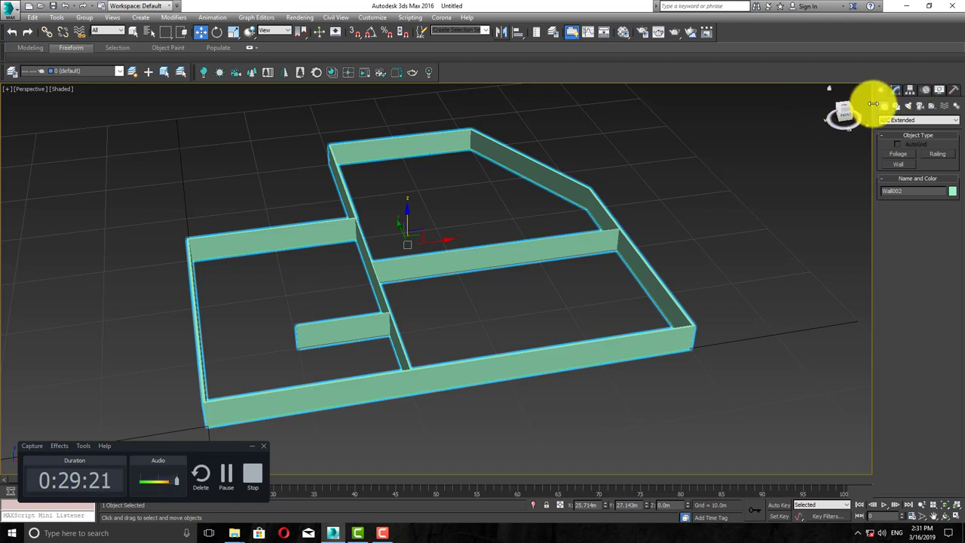
{"action": "left_click", "coordinate": [896, 91]}
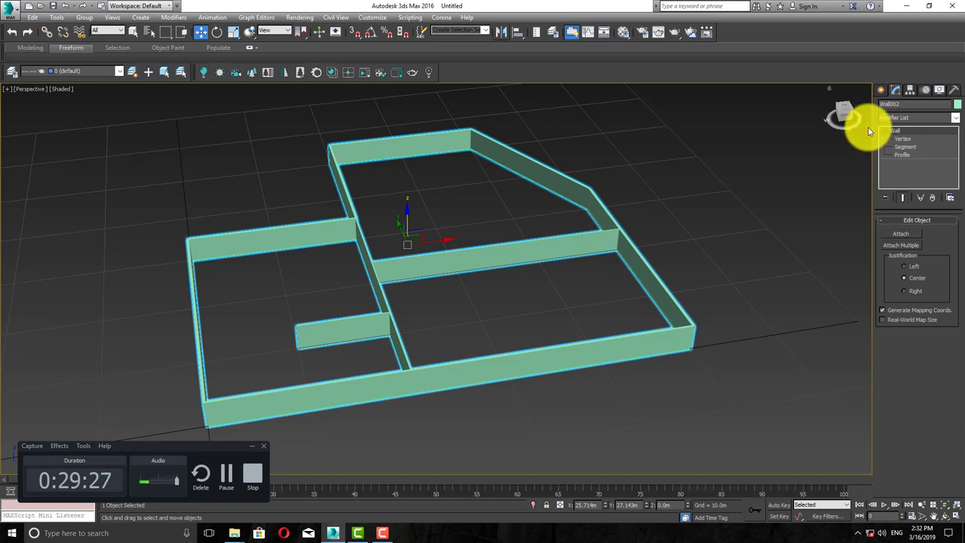
{"action": "left_click", "coordinate": [907, 148]}
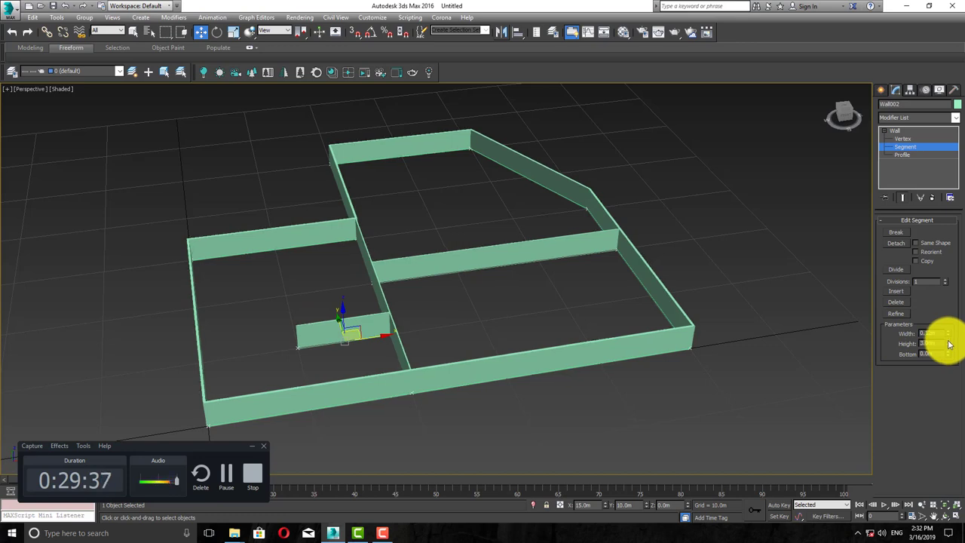
{"action": "left_click_drag", "start_coordinate": [948, 343], "coordinate": [162, 228]}
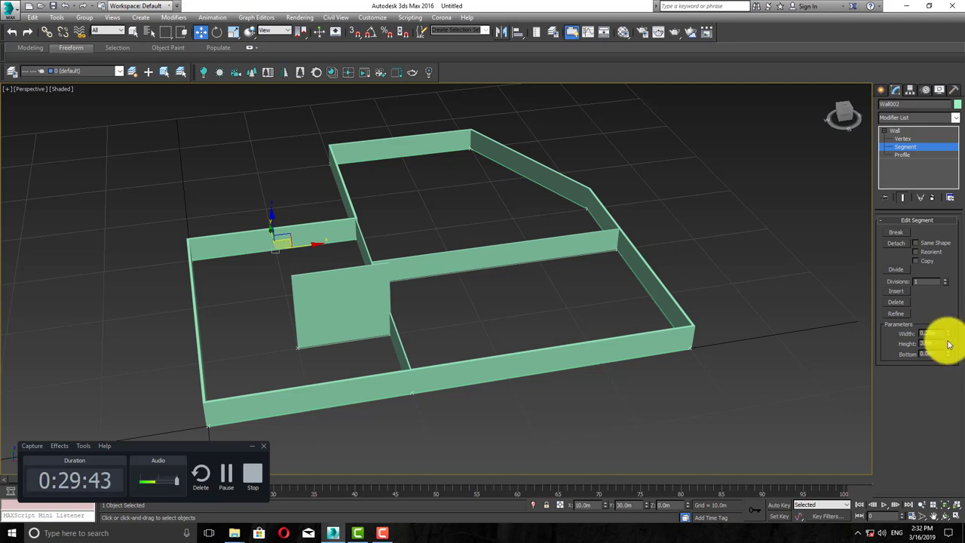
{"action": "left_click_drag", "start_coordinate": [948, 344], "coordinate": [914, 173]}
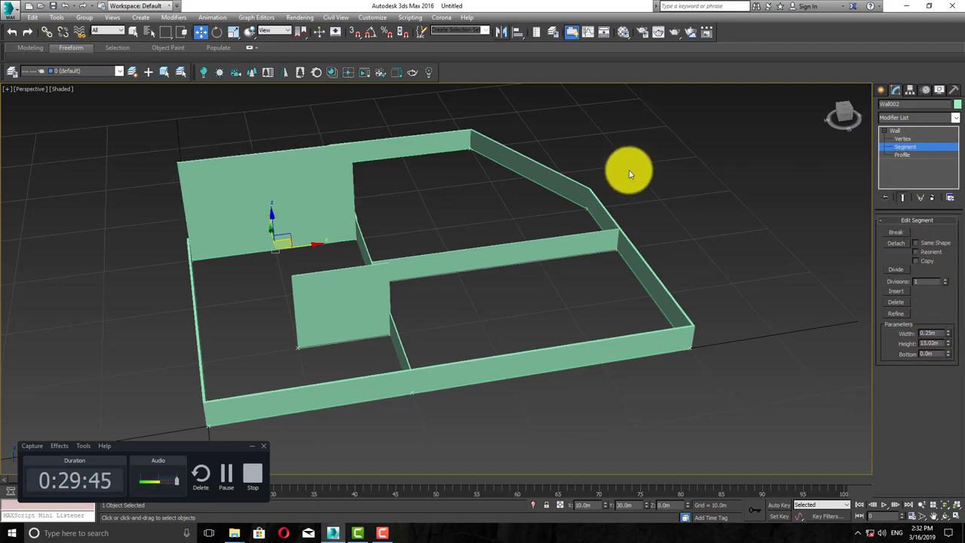
- Examine the raised wall segments from several sides and leave segment editing
{"action": "middle_click_drag", "start_coordinate": [629, 169], "coordinate": [431, 273], "text": "alt"}
{"action": "scroll", "coordinate": [444, 244], "scroll_direction": "up", "scroll_amount": 3}
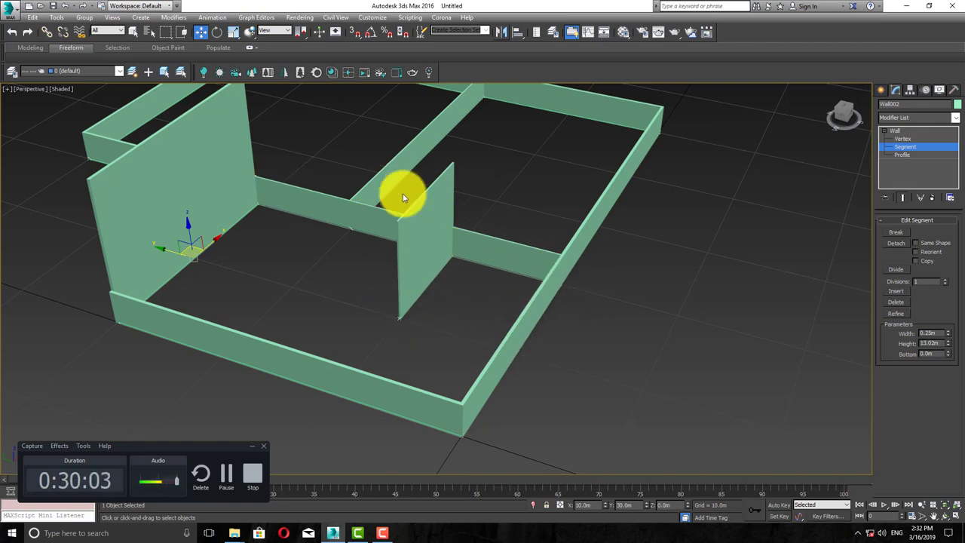
{"action": "scroll", "coordinate": [415, 290], "scroll_direction": "down", "scroll_amount": 3}
{"action": "middle_click_drag", "start_coordinate": [415, 290], "coordinate": [444, 295], "text": "alt"}
{"action": "scroll", "coordinate": [403, 248], "scroll_direction": "down", "scroll_amount": 3}
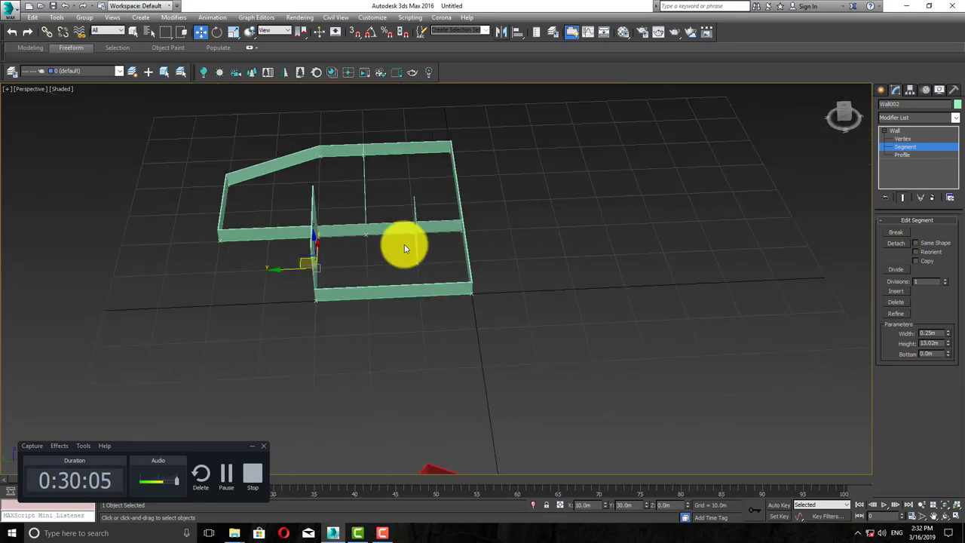
{"action": "middle_click_drag", "start_coordinate": [403, 248], "coordinate": [379, 166], "text": "alt"}
{"action": "middle_click_drag", "start_coordinate": [433, 198], "coordinate": [437, 222], "text": "alt"}
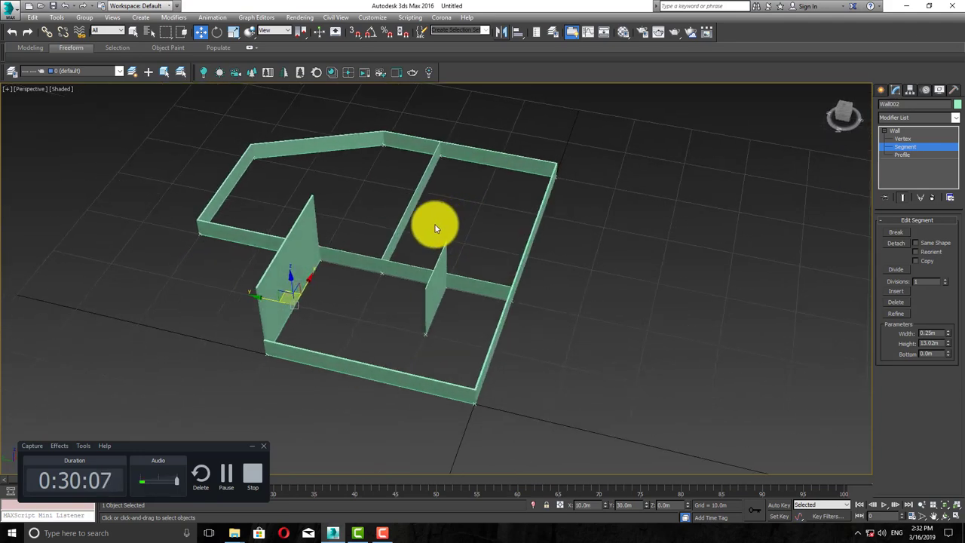
{"action": "left_click", "coordinate": [880, 90]}
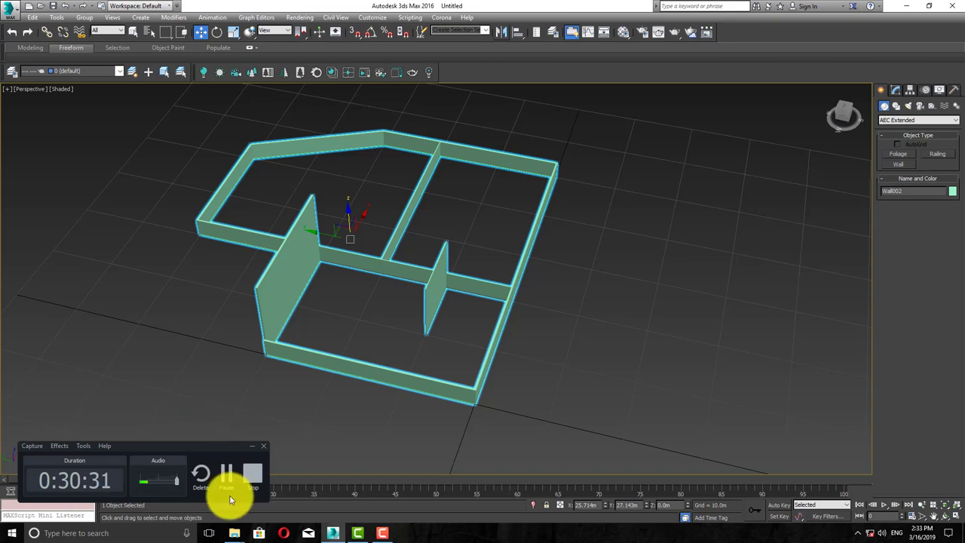
{"action": "left_click", "coordinate": [253, 473]}
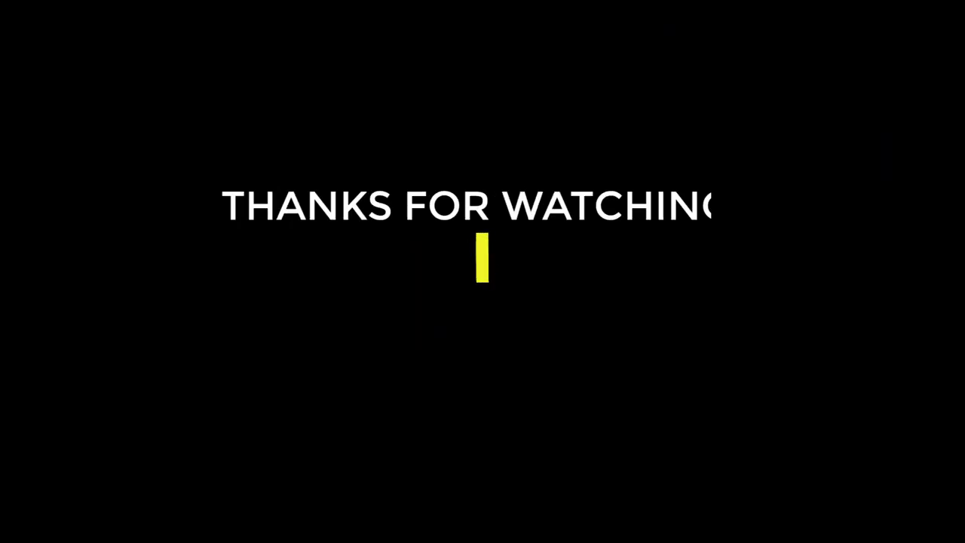